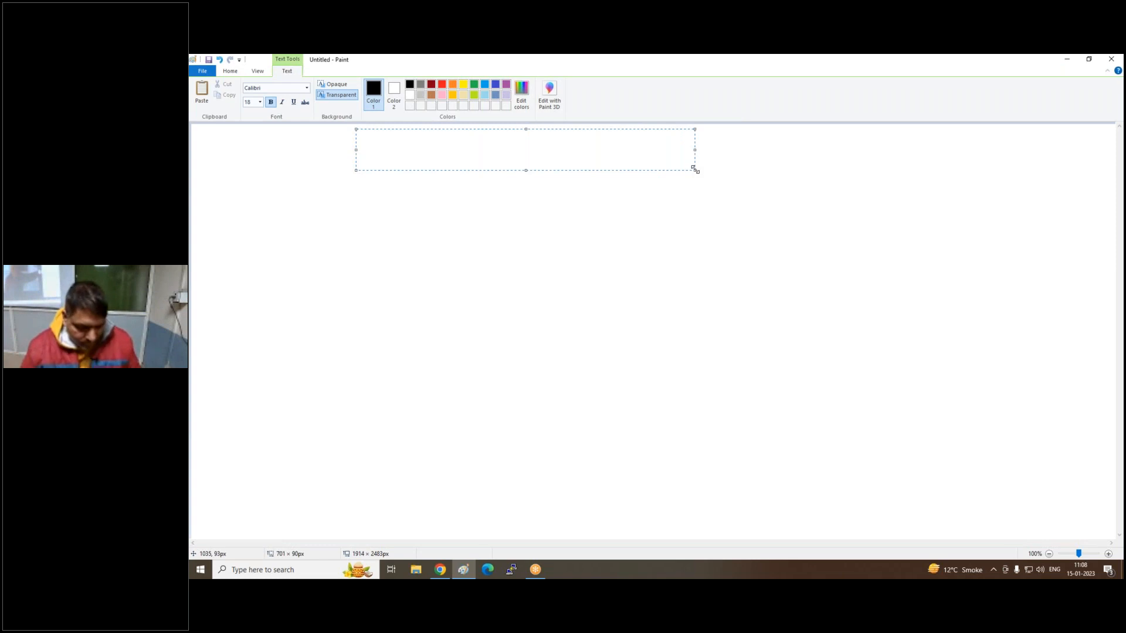
Enter the heading "Deploy Website in Cloud using Linux server , Windows server and Default VPC" in the text box.
type("Websi")
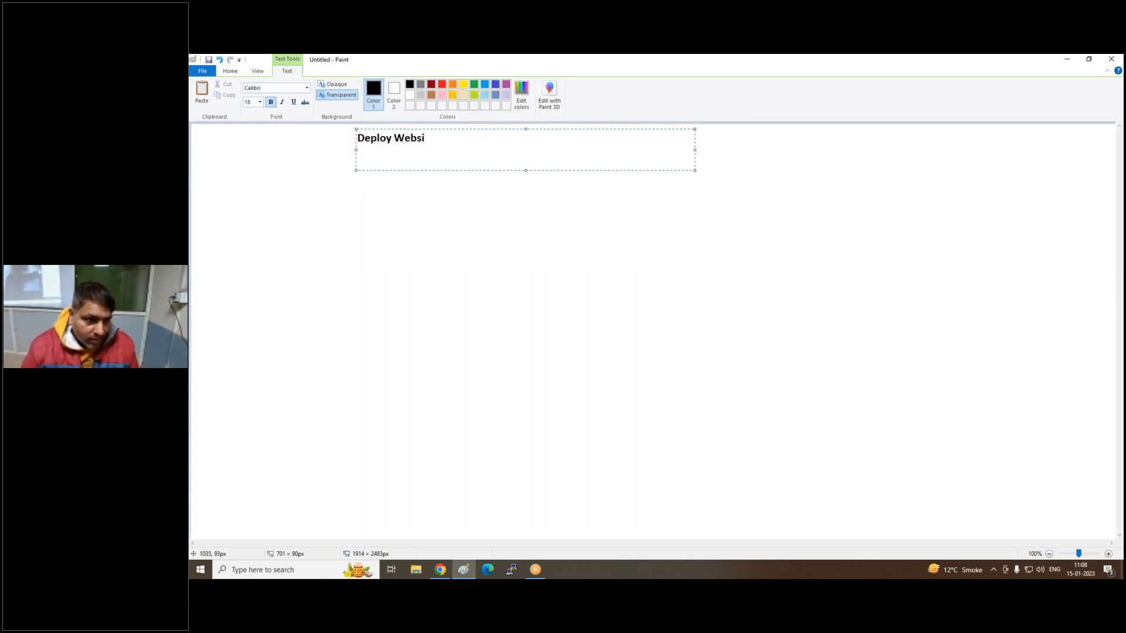
type("te in Cloud ")
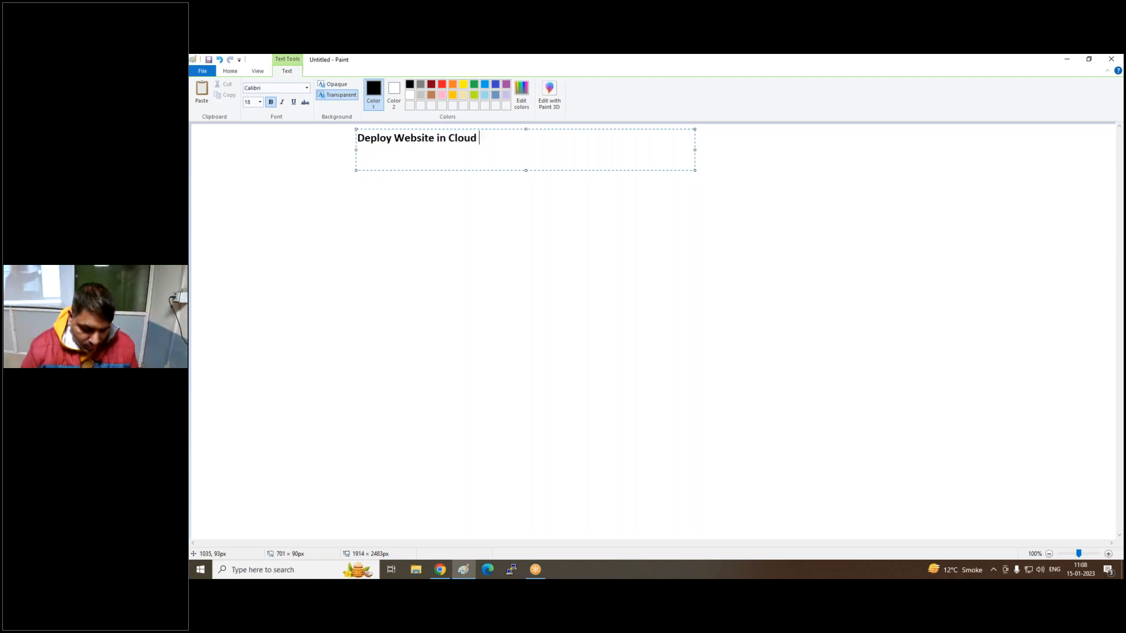
type("usi")
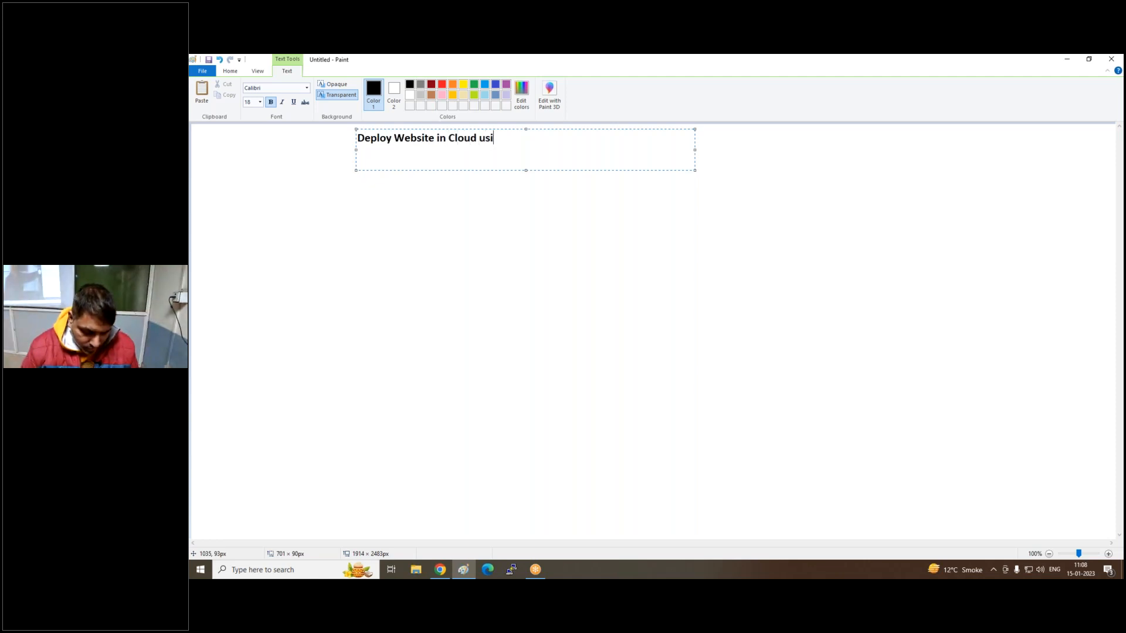
type("ng Linux")
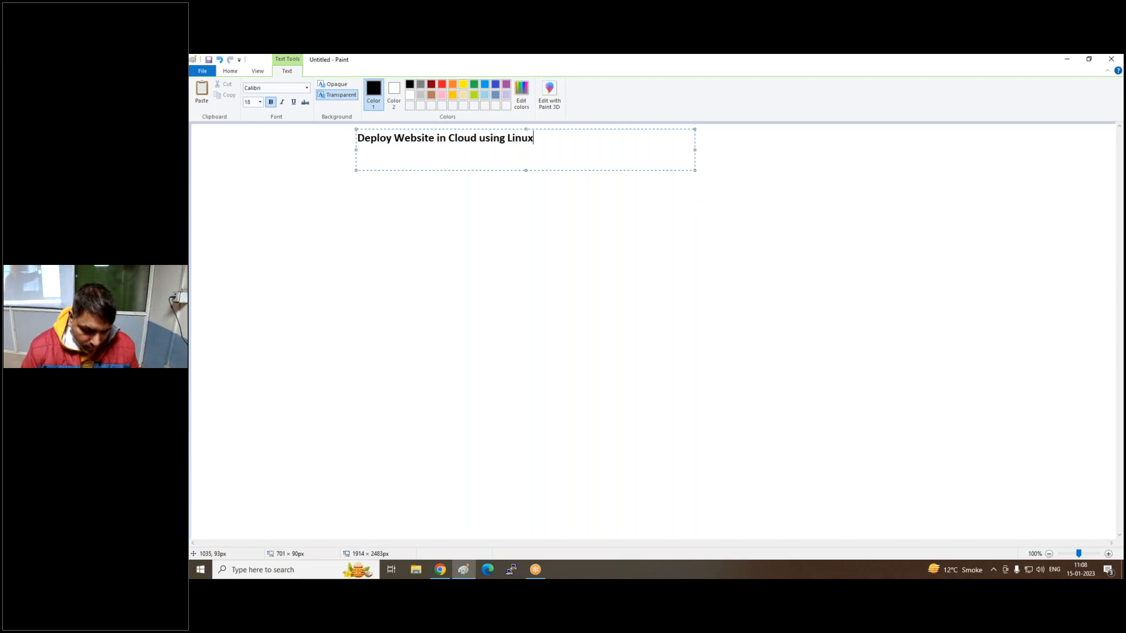
type(" server , Wind")
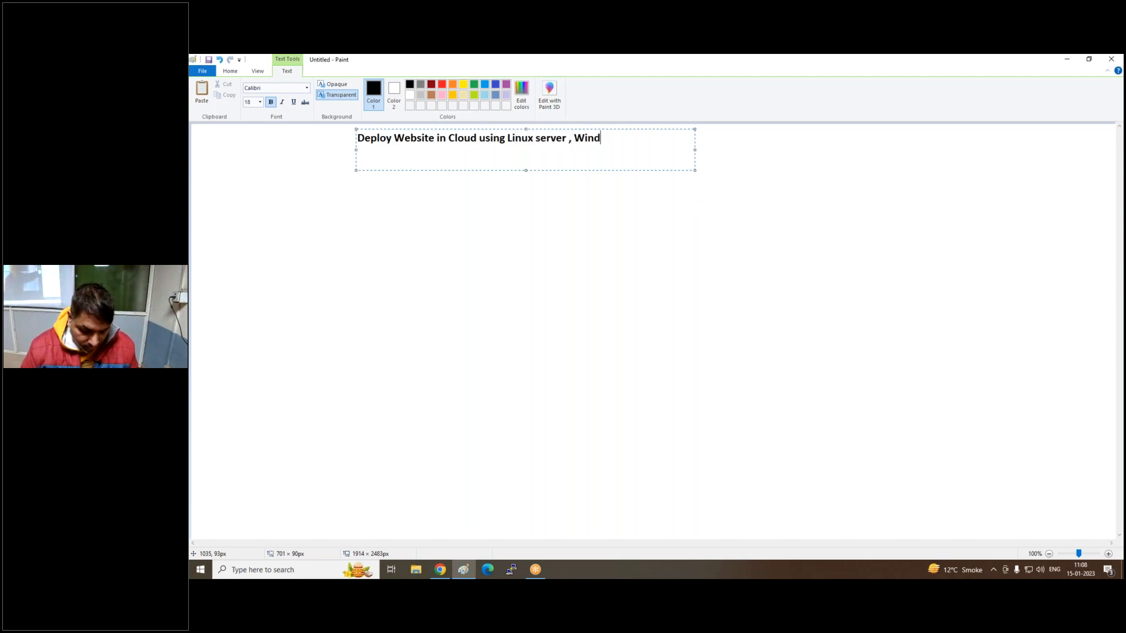
type("ows serv")
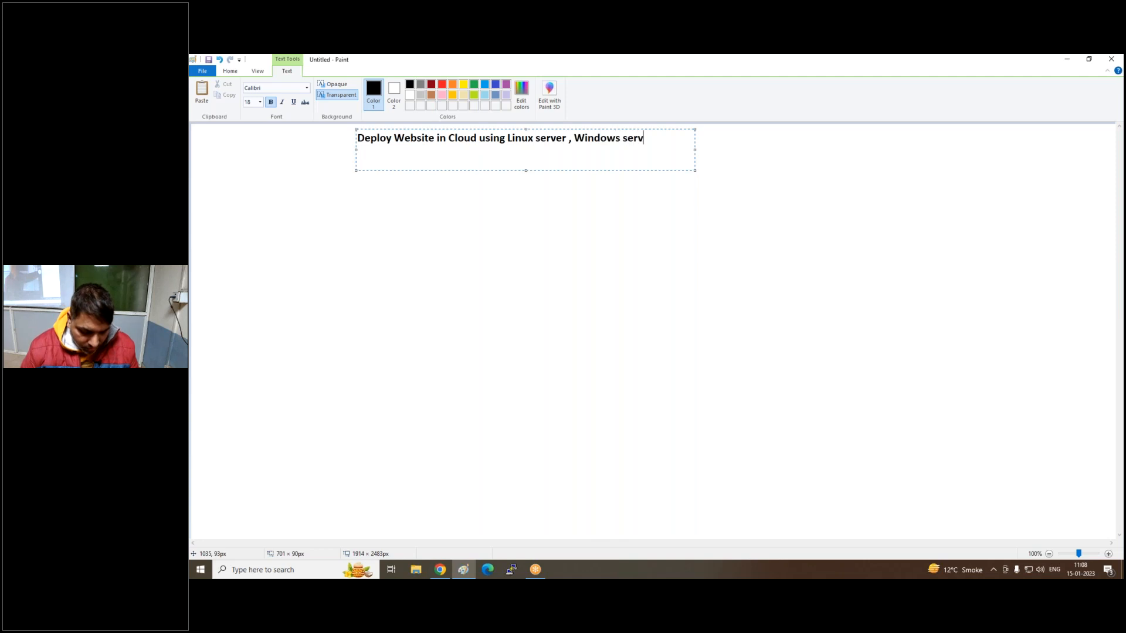
type("er and")
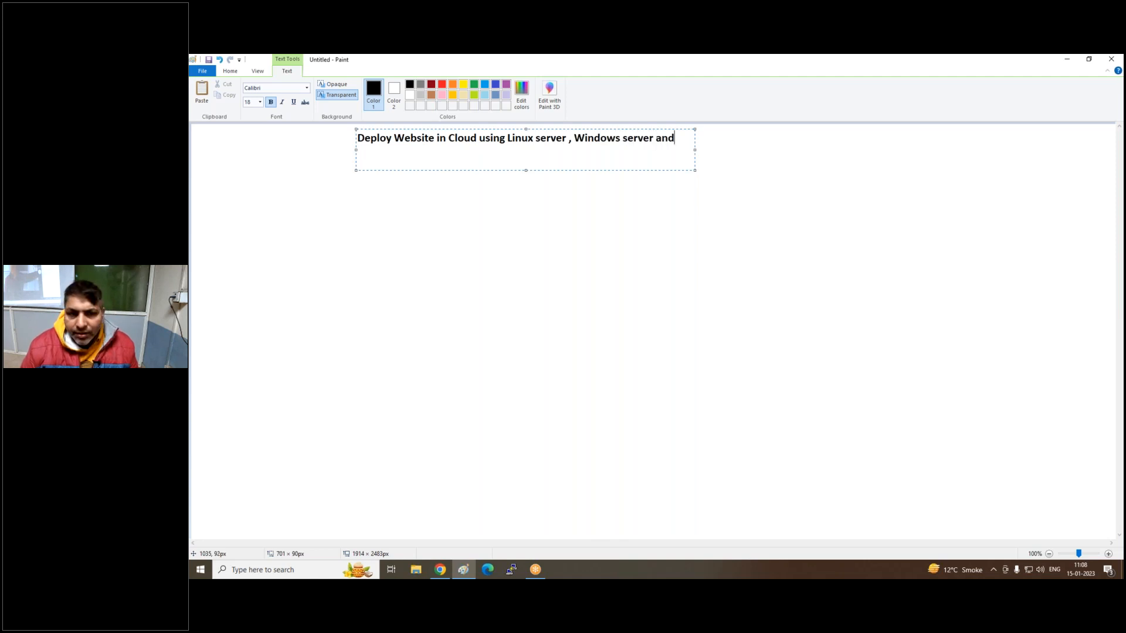
type(" Default VPC")
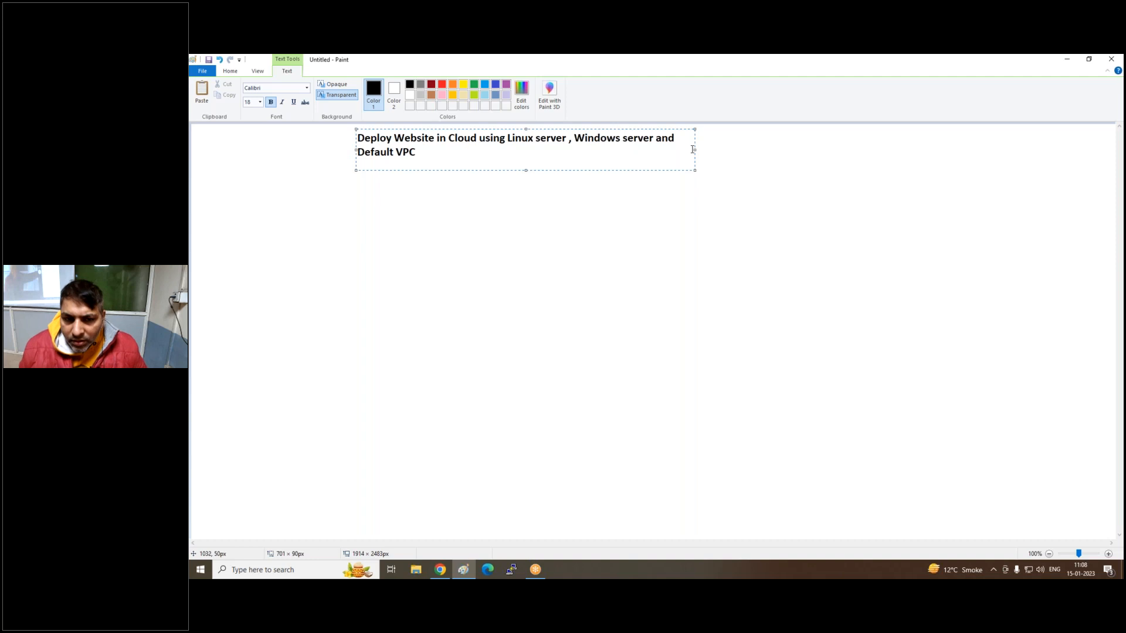
Widen the heading's text box to about 1076 px and replace the word "Default" with "Custom".
left_click_drag(699, 149, 867, 150)
key("Left")
key("Left")
key("Left")
key("Left")
key("BackSpace")
key("BackSpace")
key("BackSpace")
key("BackSpace")
key("BackSpace")
key("BackSpace")
key("BackSpace")
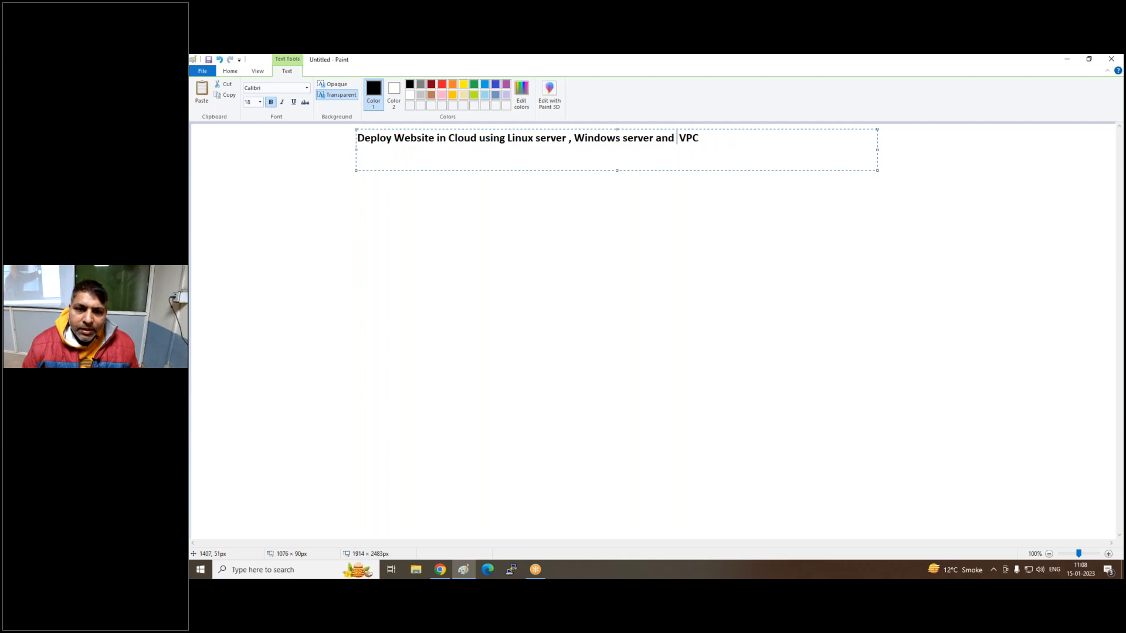
type("Custo")
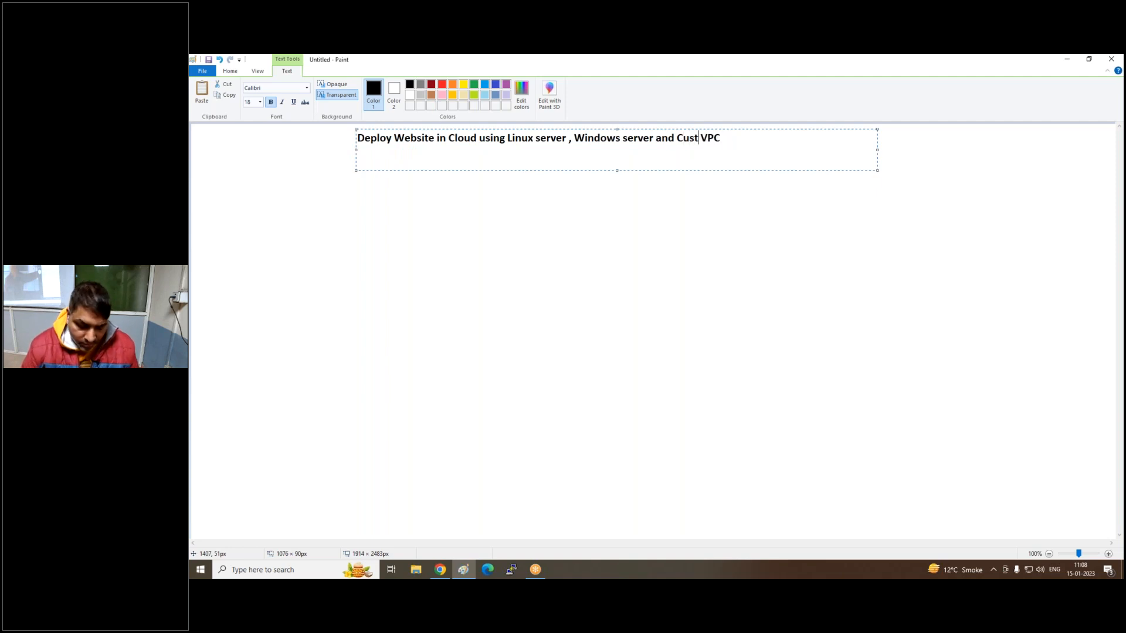
type("m")
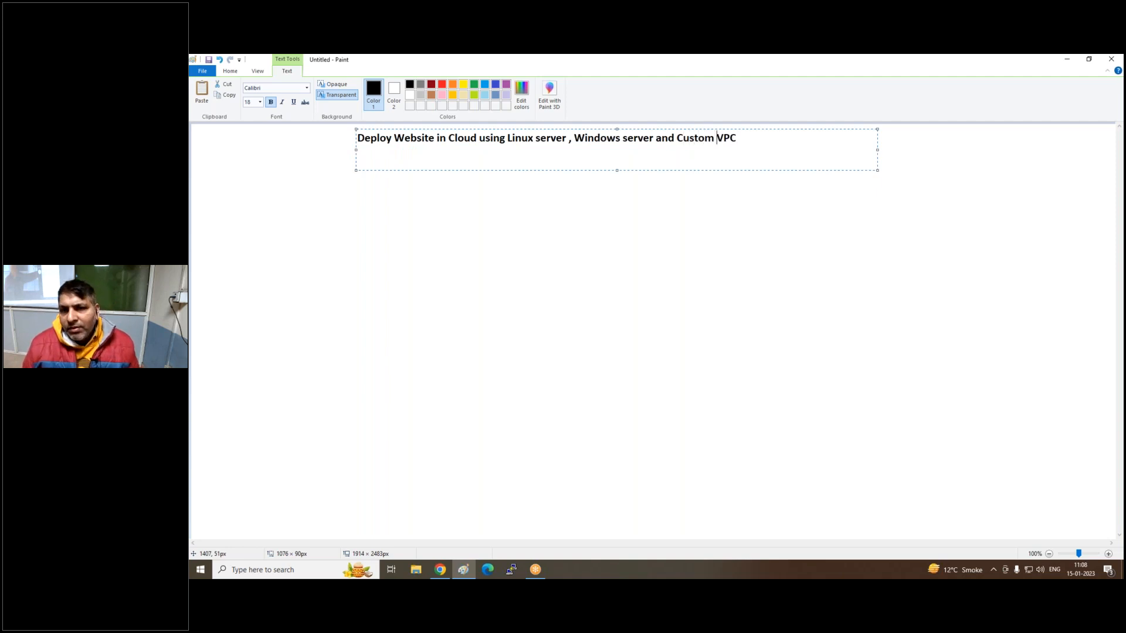
Append "and Multi Zone" to the end of the heading and commit the text to the canvas.
key("End")
type("a")
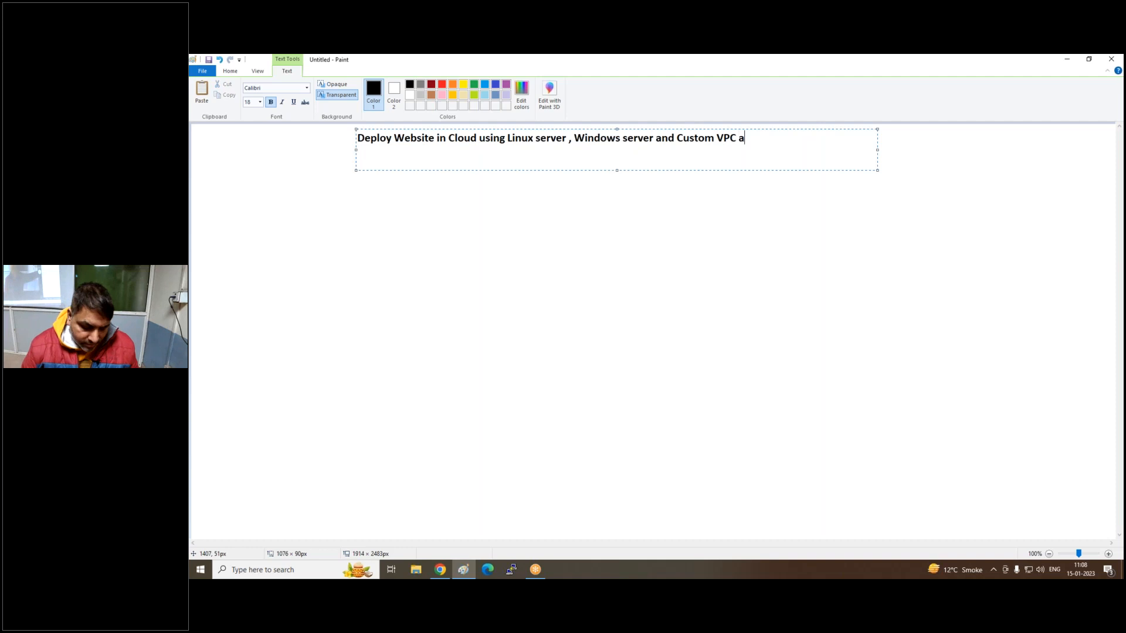
type("nd Mult")
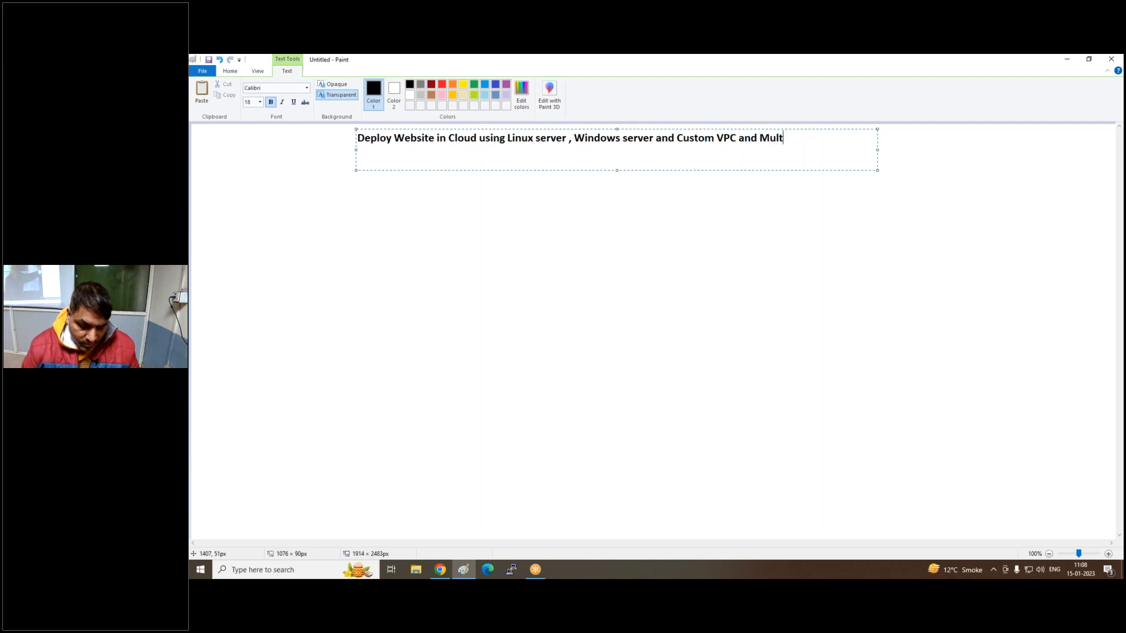
type("i Zone")
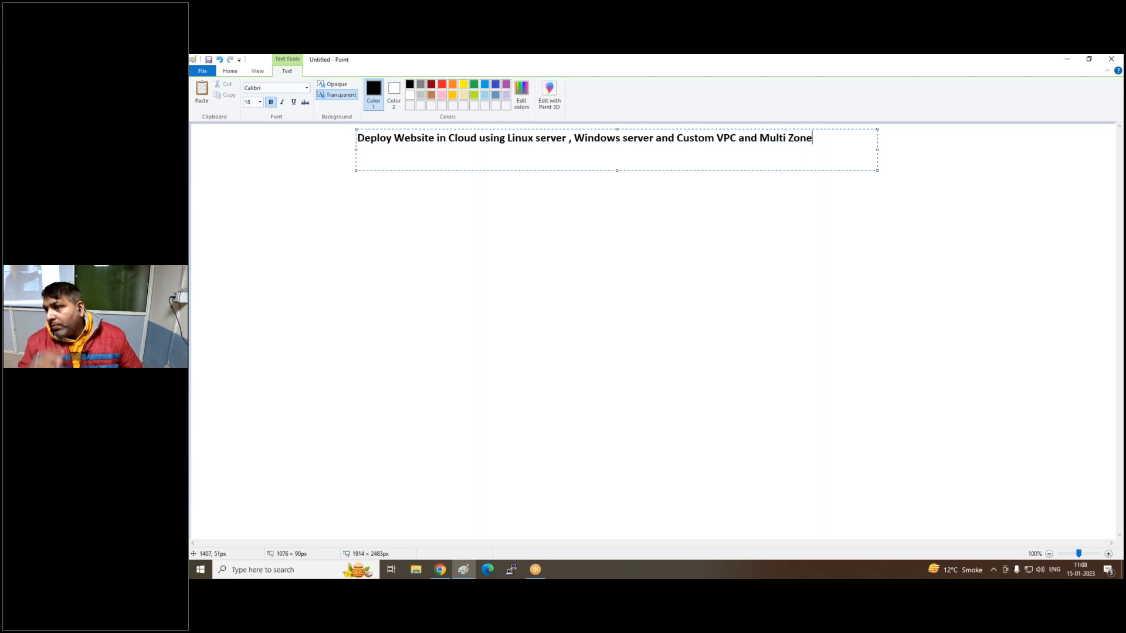
left_click(292, 221)
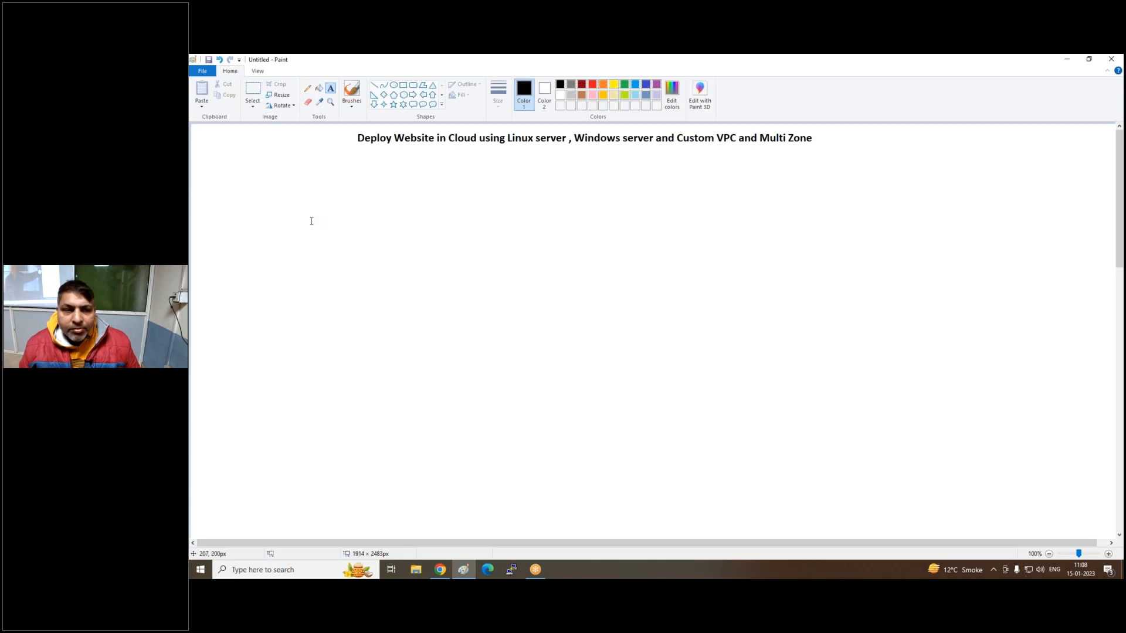
Add the text line "1 :- Create multizone VPC" below the heading, near its start.
left_click(261, 165)
type("1")
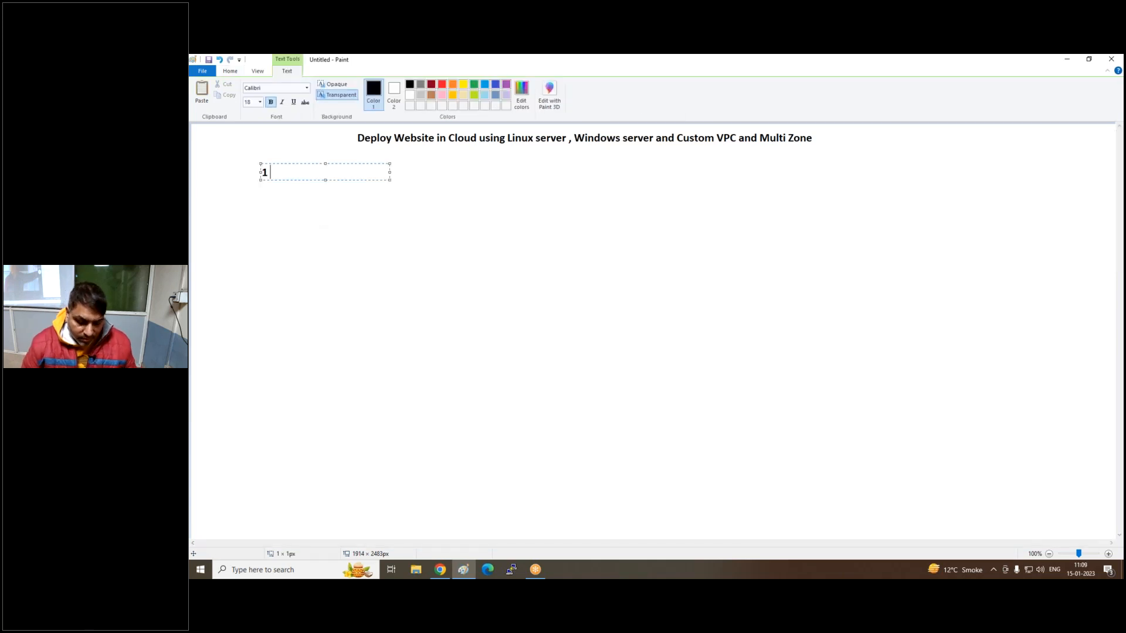
type(" :- Creat")
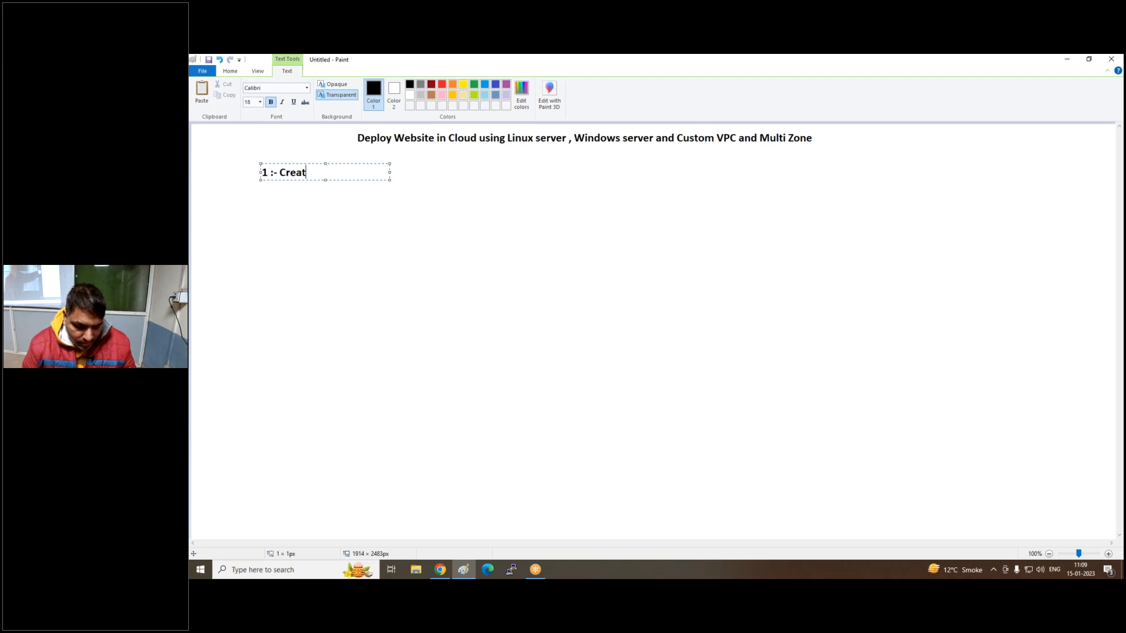
type("e multi")
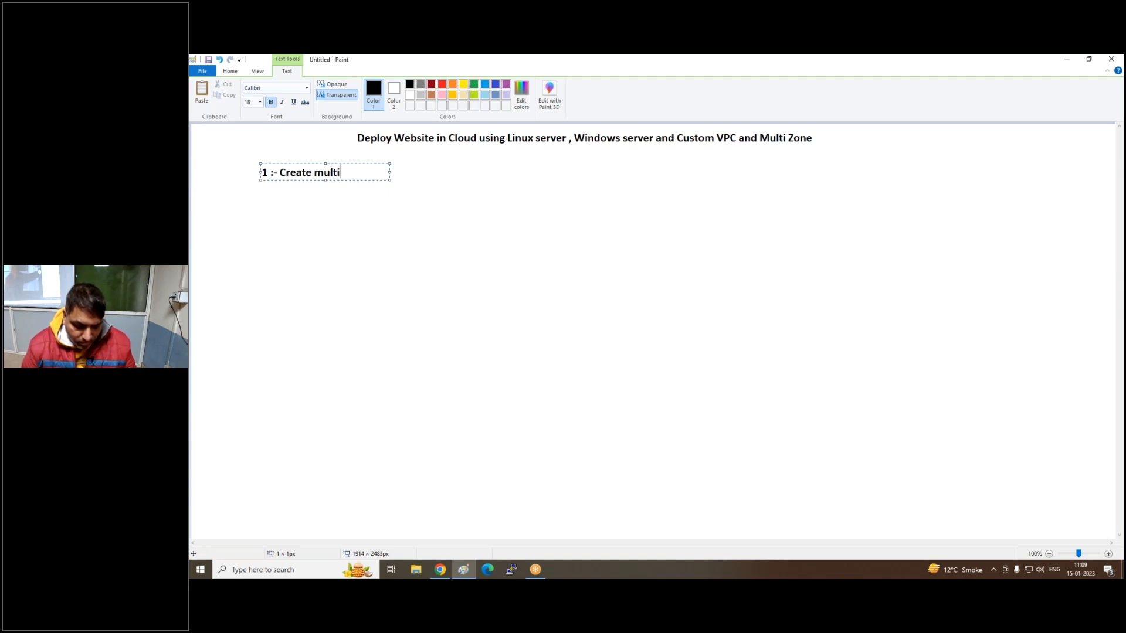
type("zone")
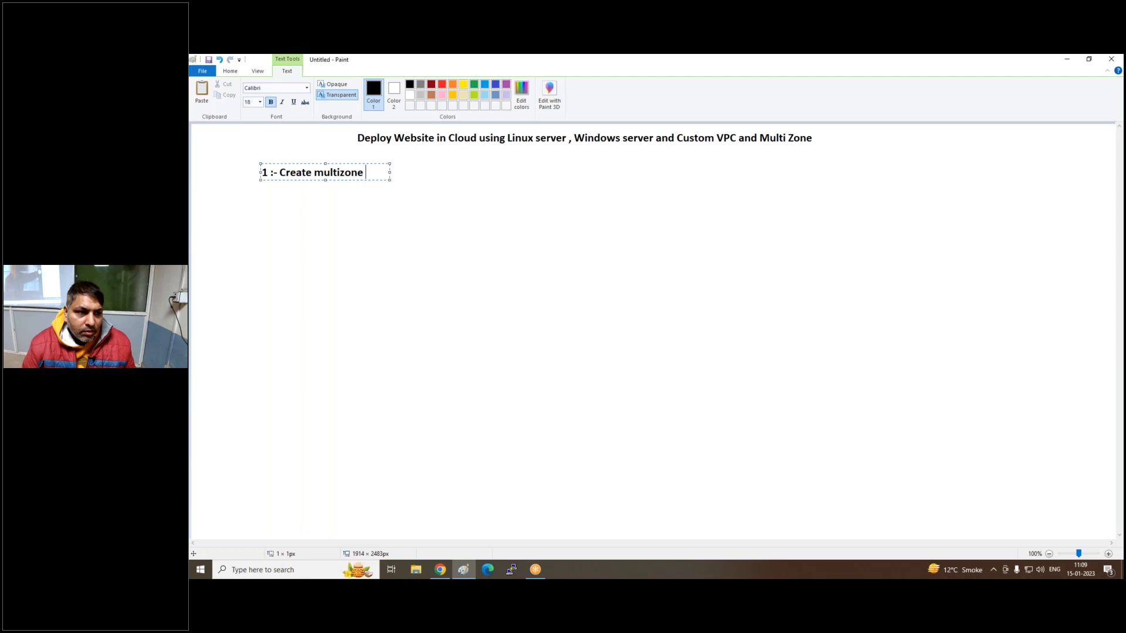
type(" VPC")
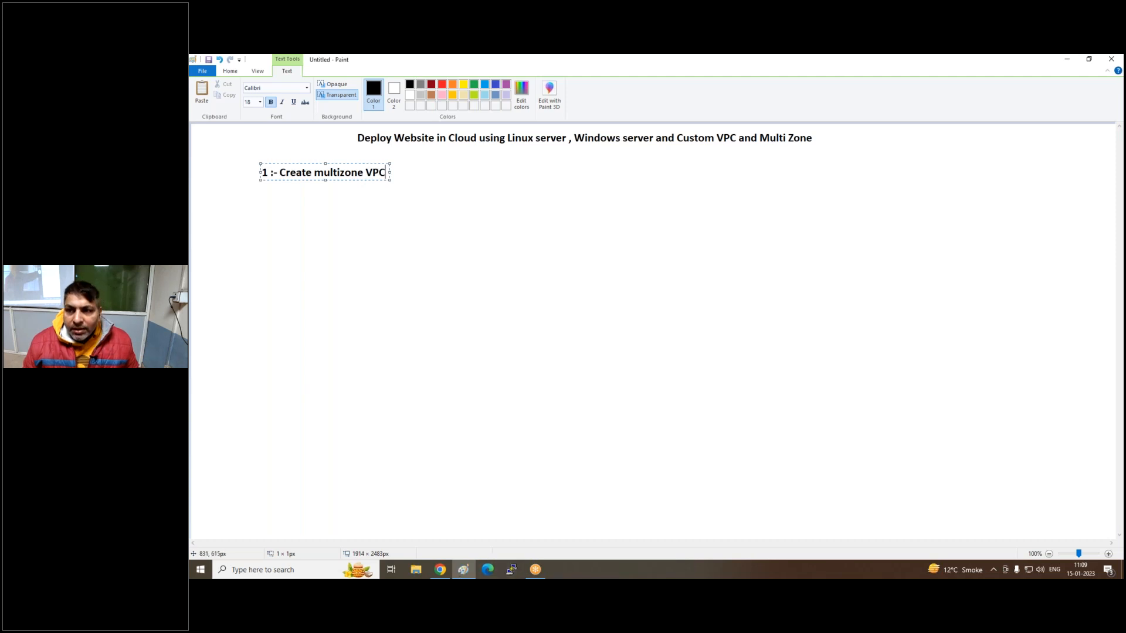
left_click(317, 563)
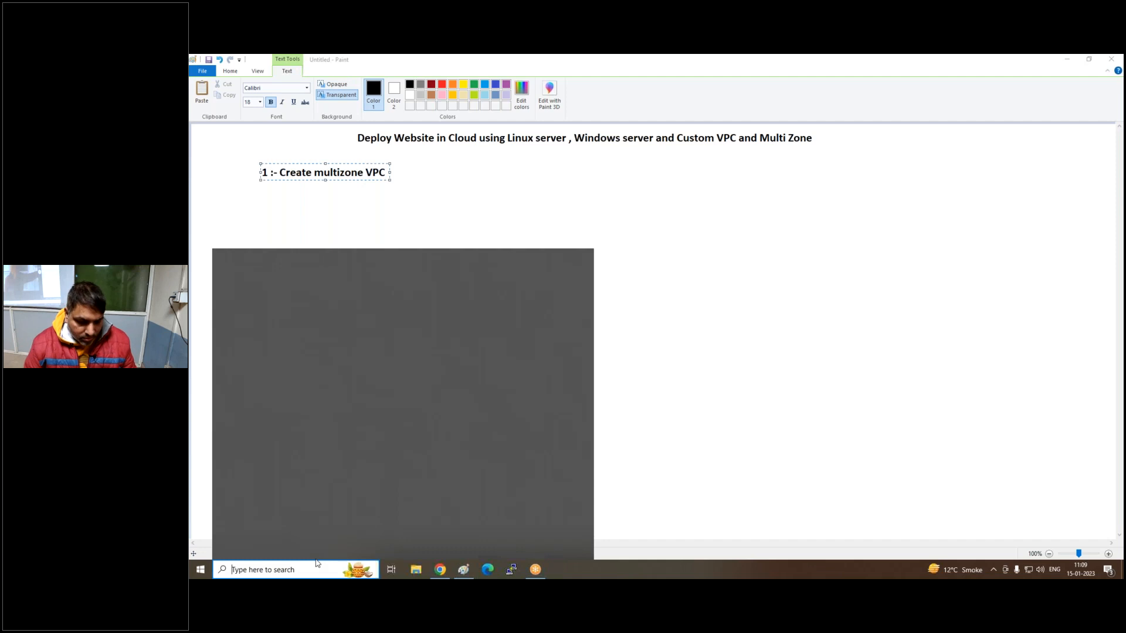
type("cam")
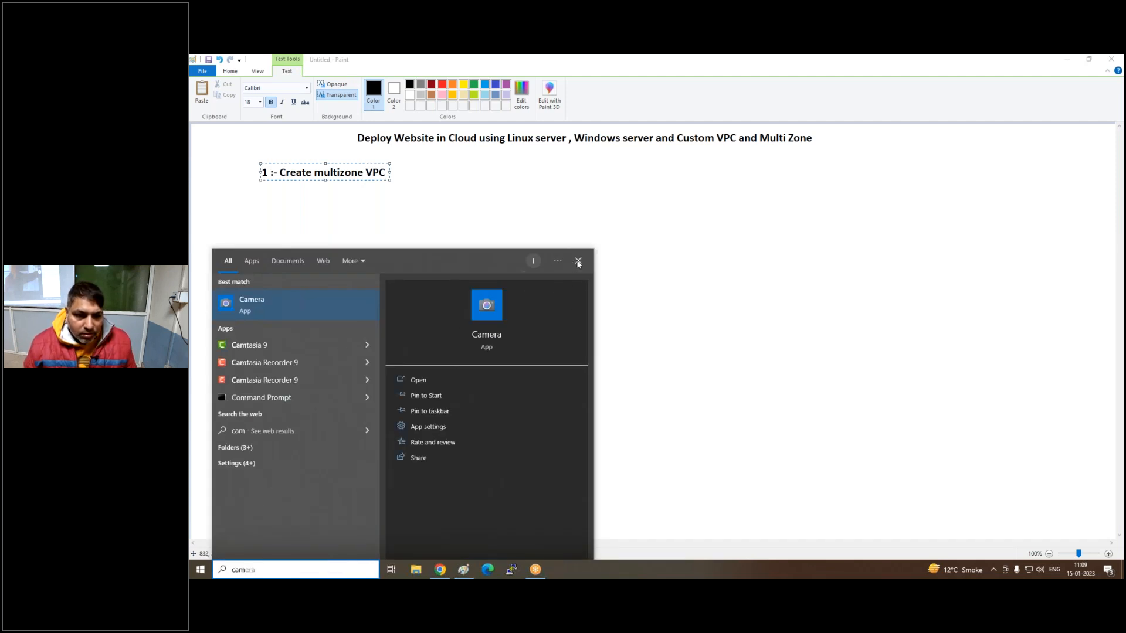
left_click(484, 312)
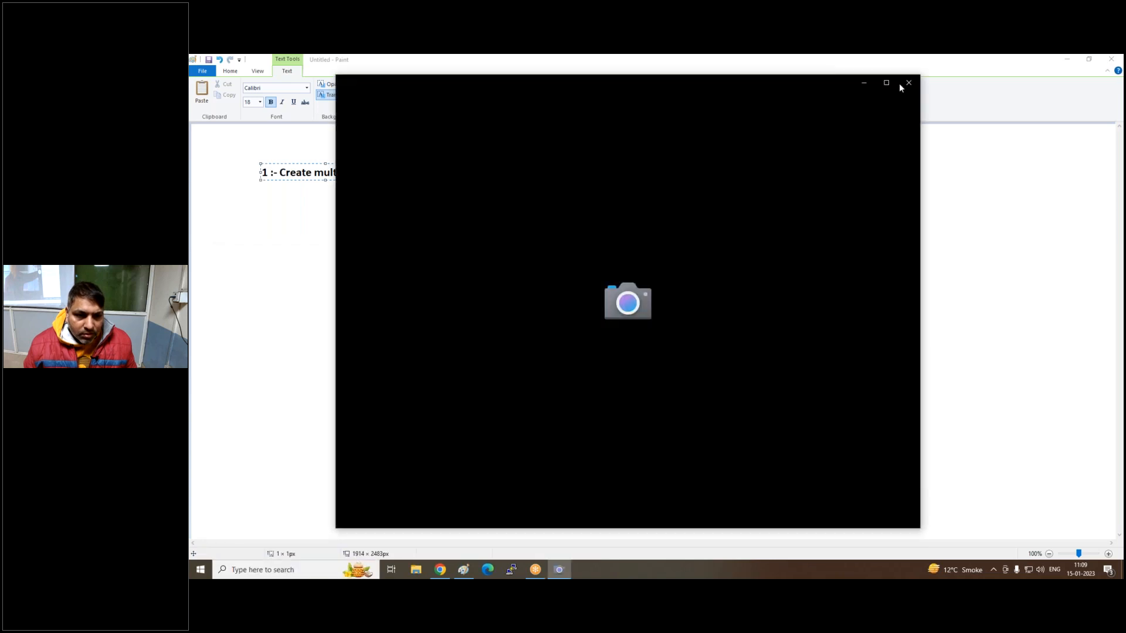
left_click(906, 85)
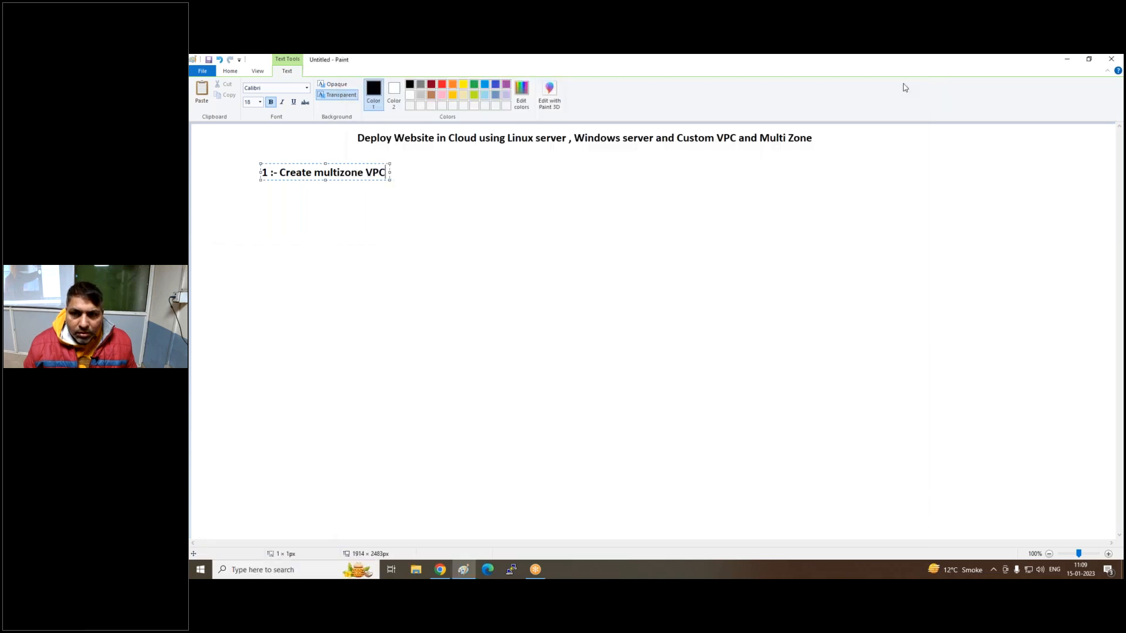
left_click(1067, 60)
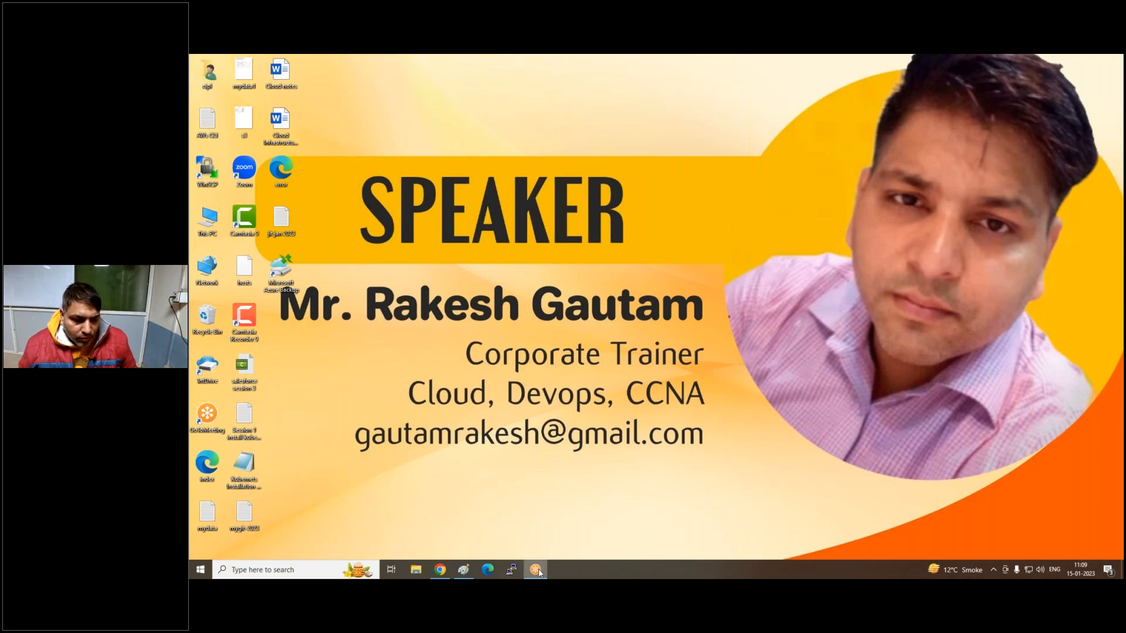
left_click(463, 574)
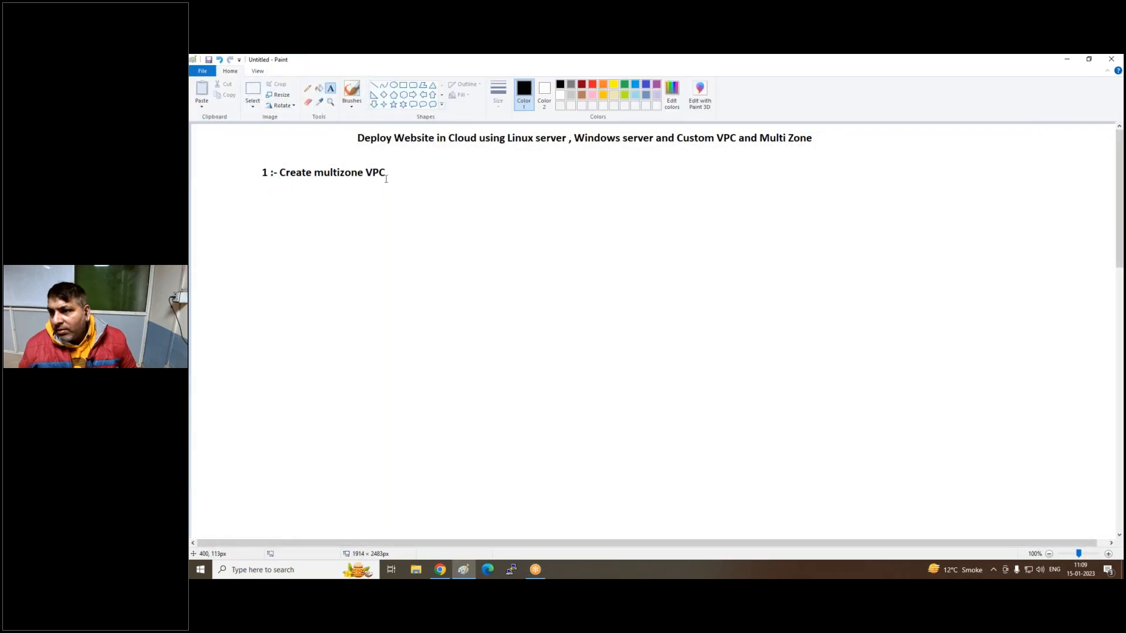
Draw a diamond shape below the "Create multizone VPC" line and commit it to the canvas.
left_click(413, 88)
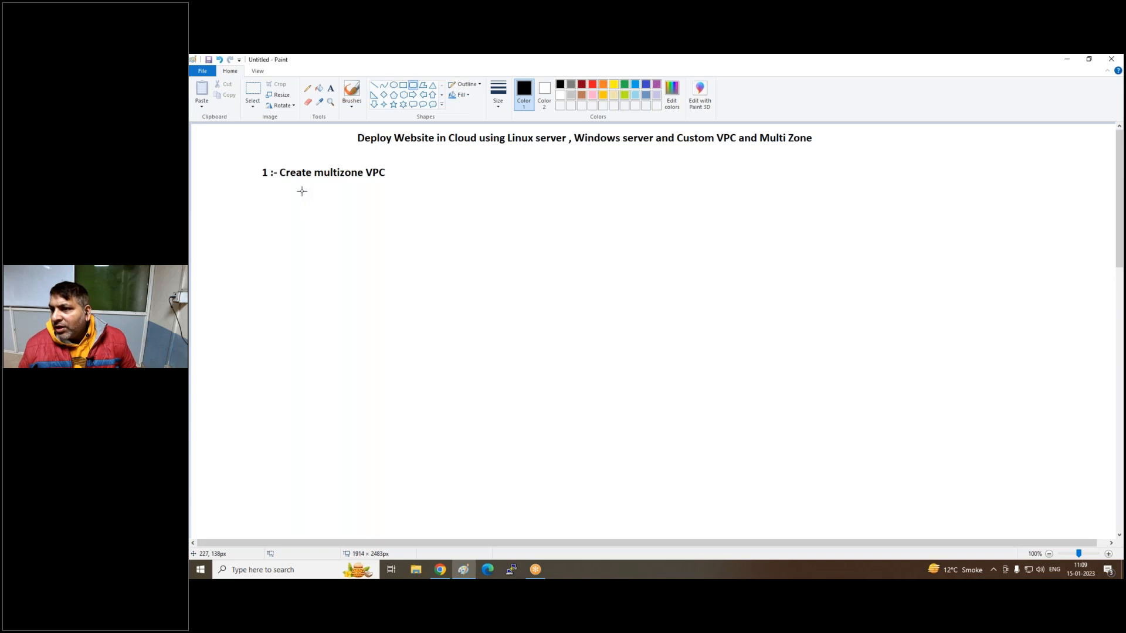
left_click(329, 89)
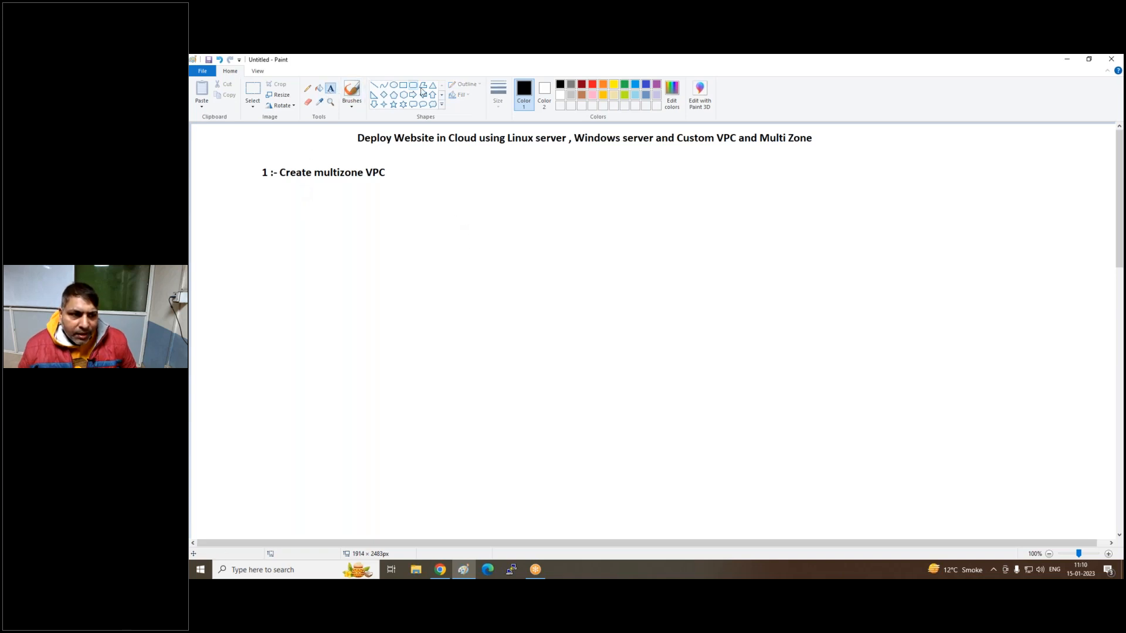
left_click(384, 95)
mouse_move(300, 214)
left_mouse_down()
mouse_move(341, 304)
mouse_move(381, 311)
left_mouse_up()
left_click(508, 239)
Label the diamond "ICCpinfotech", centring the text inside the shape before committing it.
left_click(331, 91)
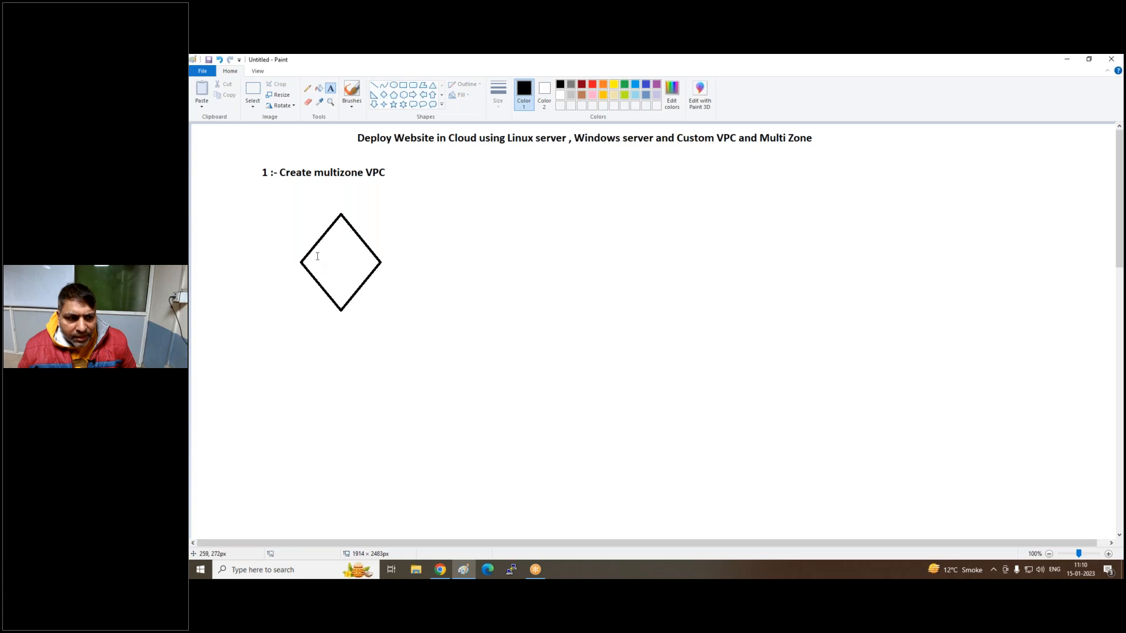
left_click(317, 256)
type("ICCpinfo")
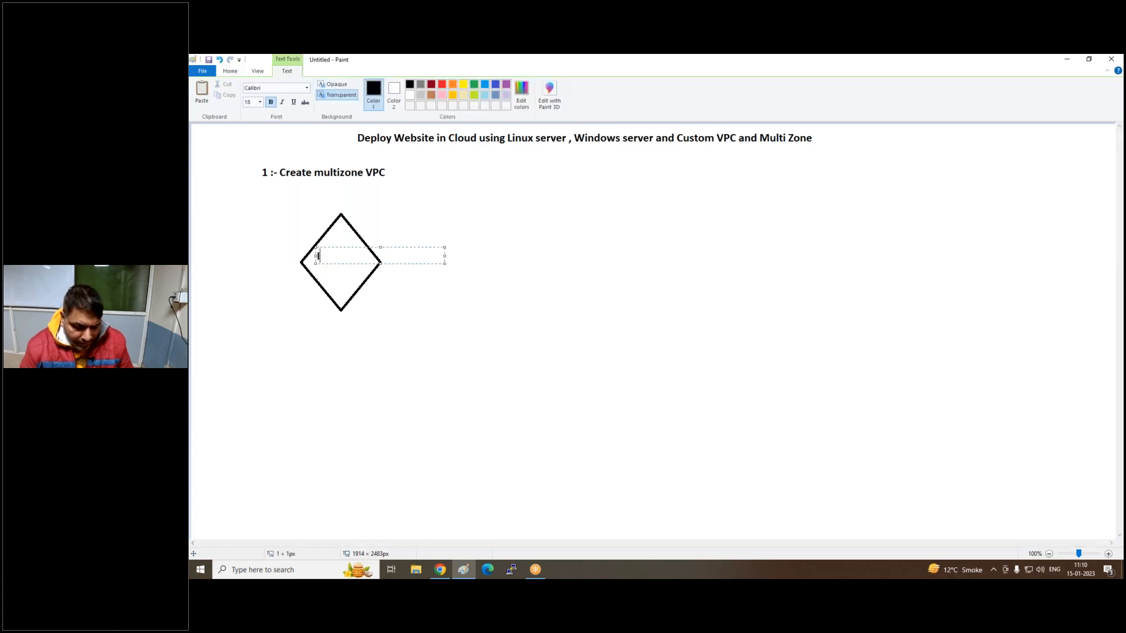
type("tech")
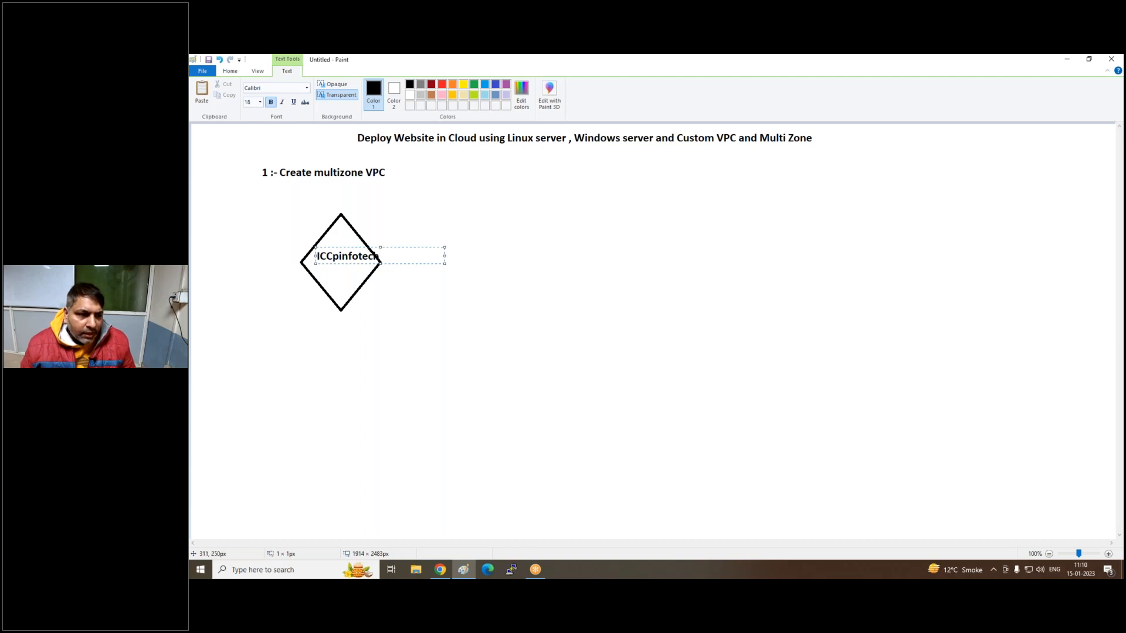
left_click_drag(342, 247, 337, 248)
left_click(414, 344)
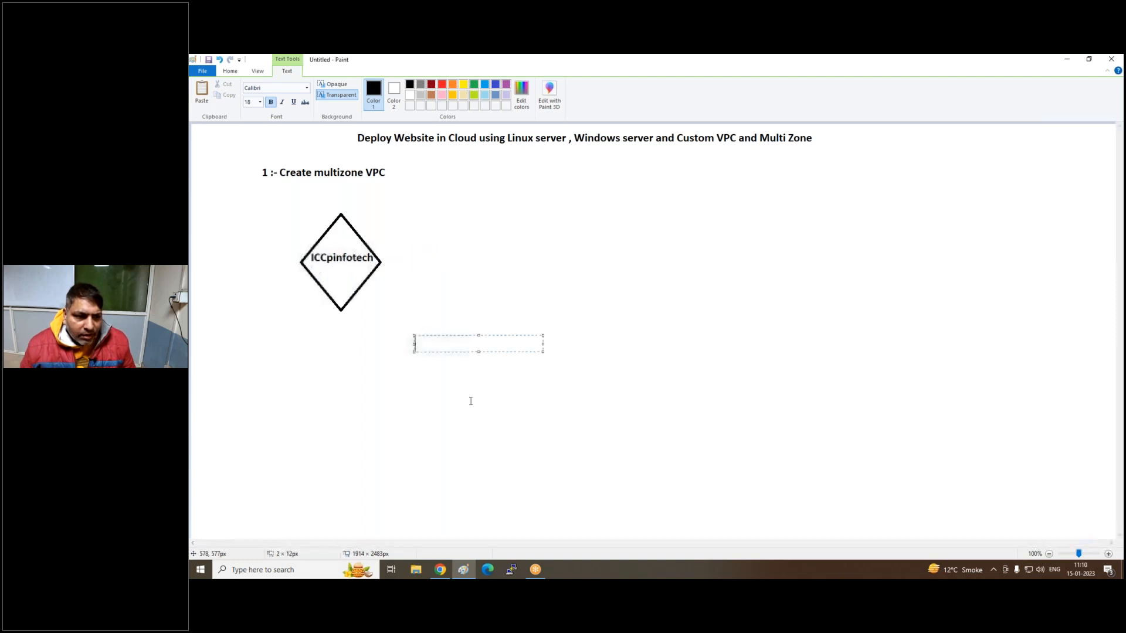
left_click(453, 263)
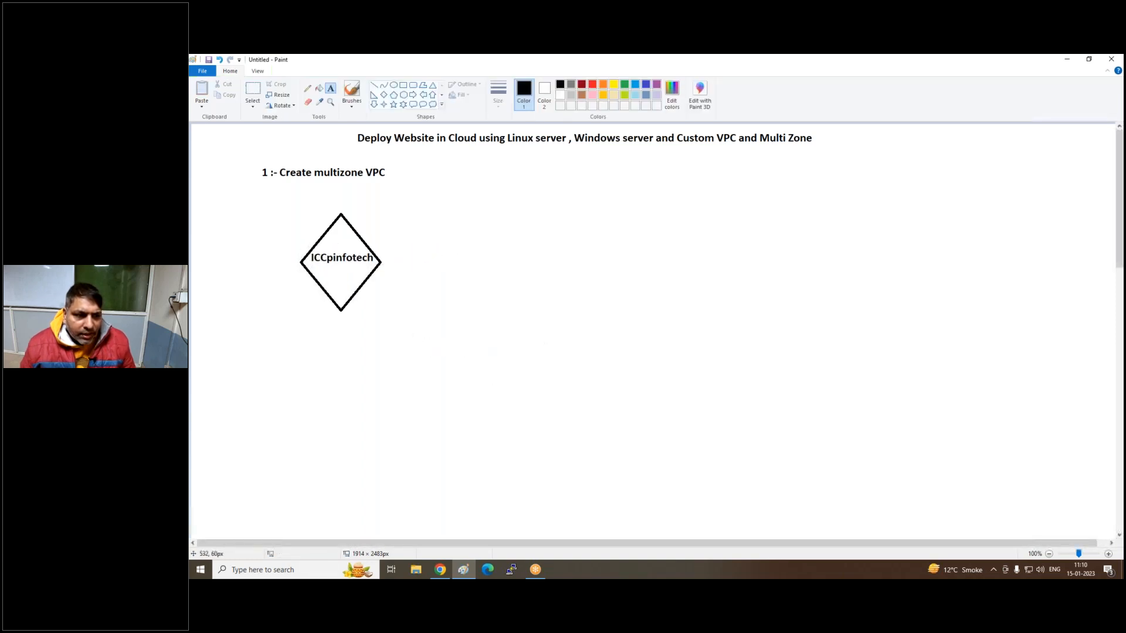
Draw a rounded rectangle about 195 × 92 px beside the diamond, level with its upper half.
left_click(414, 87)
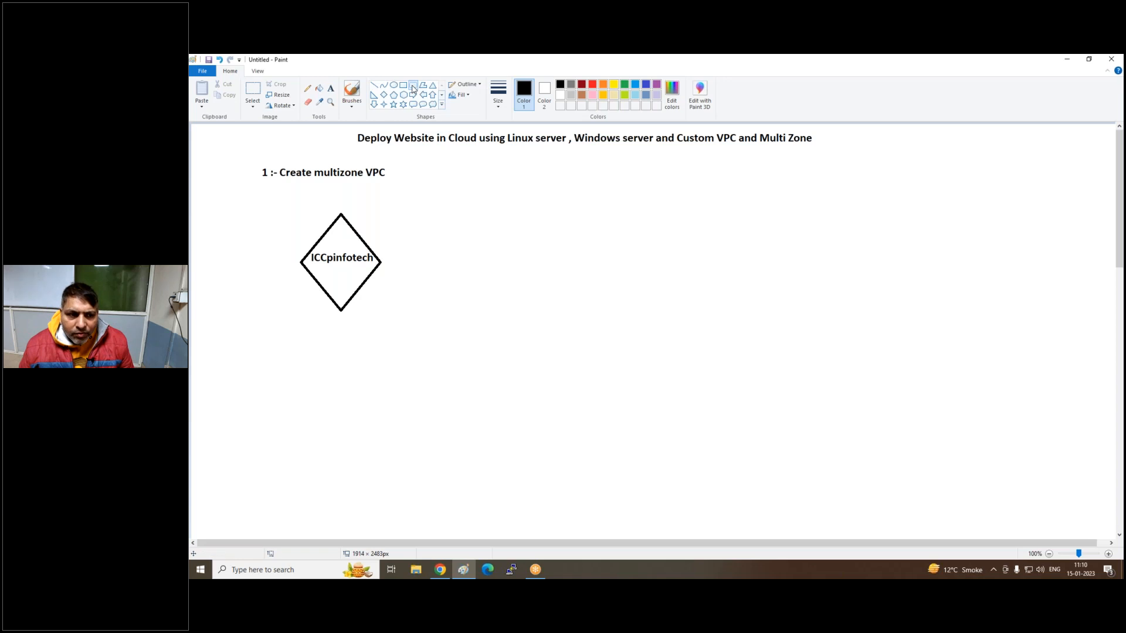
left_click_drag(438, 209, 534, 253)
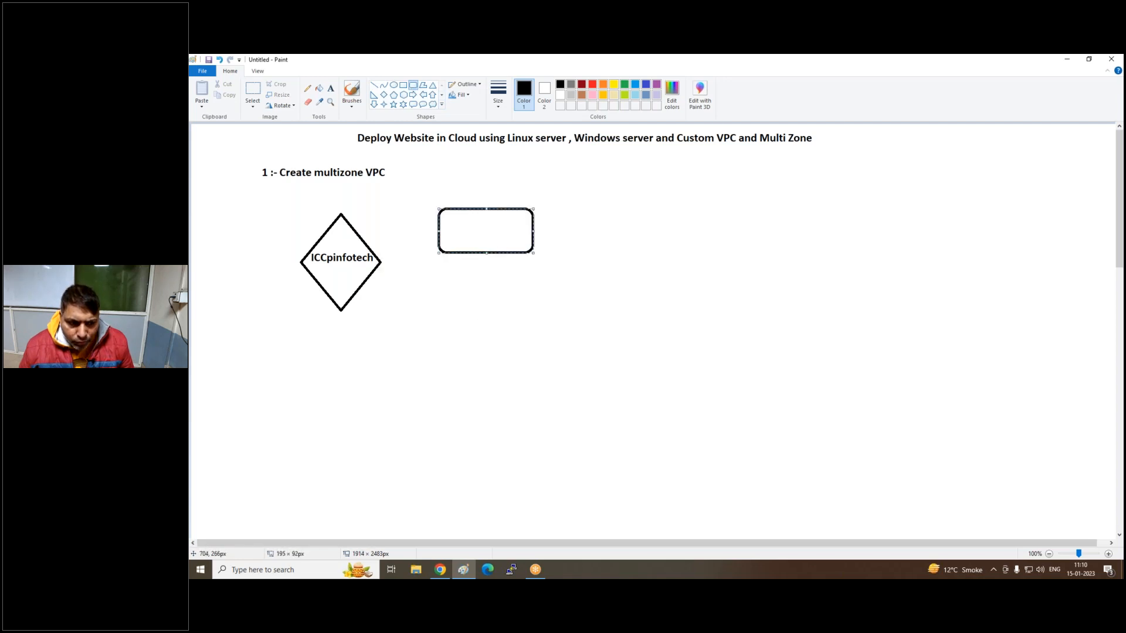
Draw a second rounded rectangle about 193 × 105 px below the first one and shift it slightly upward.
left_click_drag(436, 287, 533, 336)
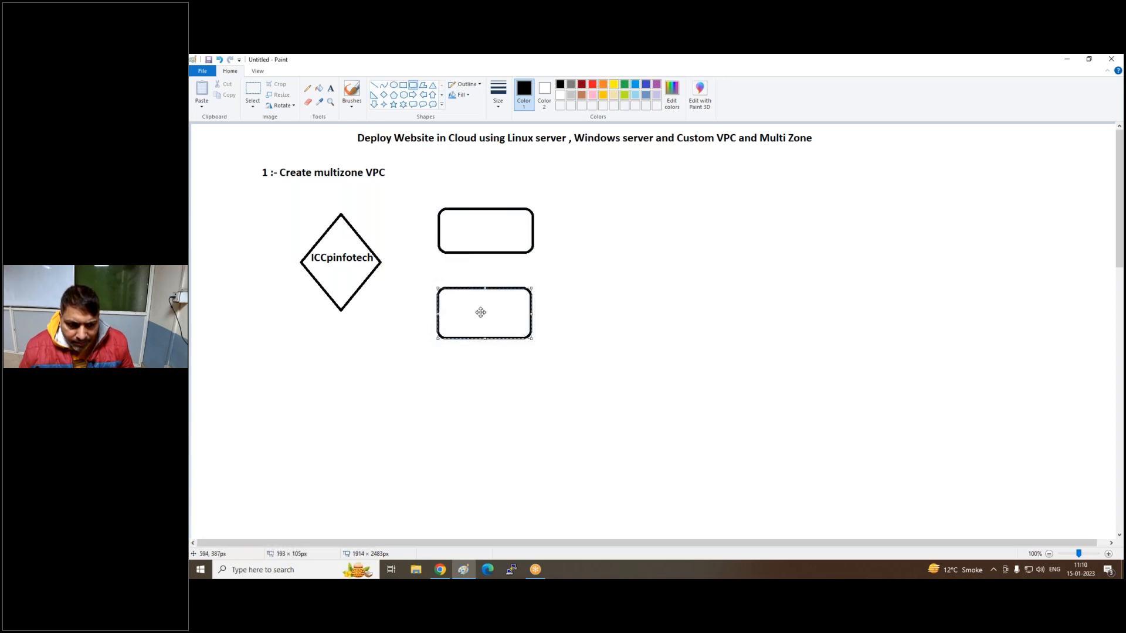
left_click_drag(480, 311, 480, 305)
Label the upper rounded rectangle "Zone A" above its edge and the lower one "Zone B" beneath its edge.
left_click(331, 88)
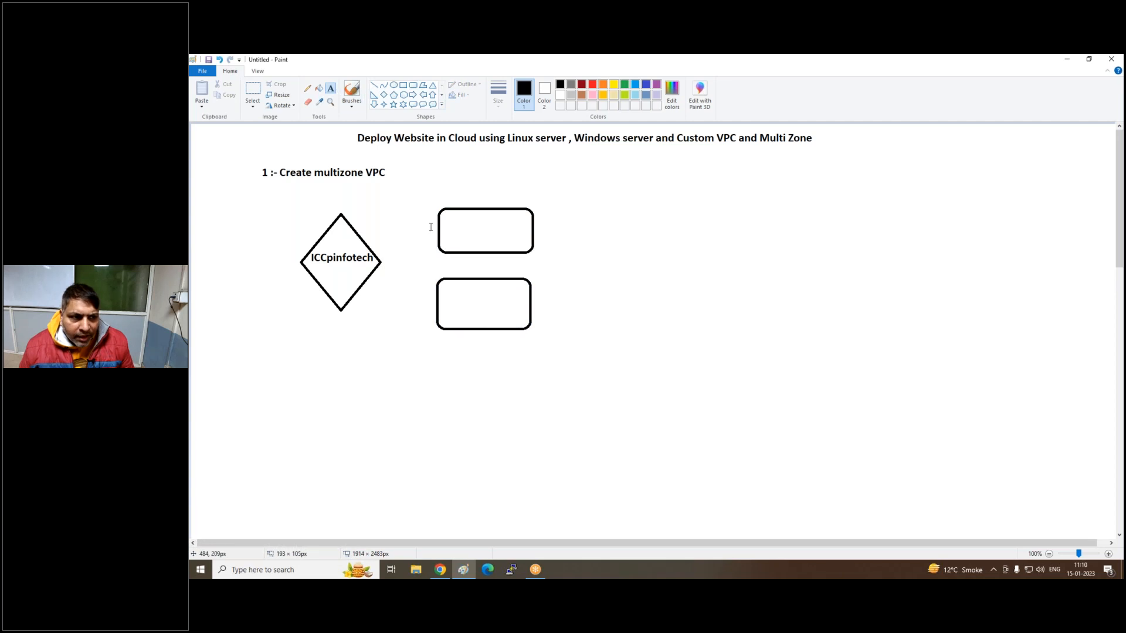
left_click(452, 191)
type("Zone A")
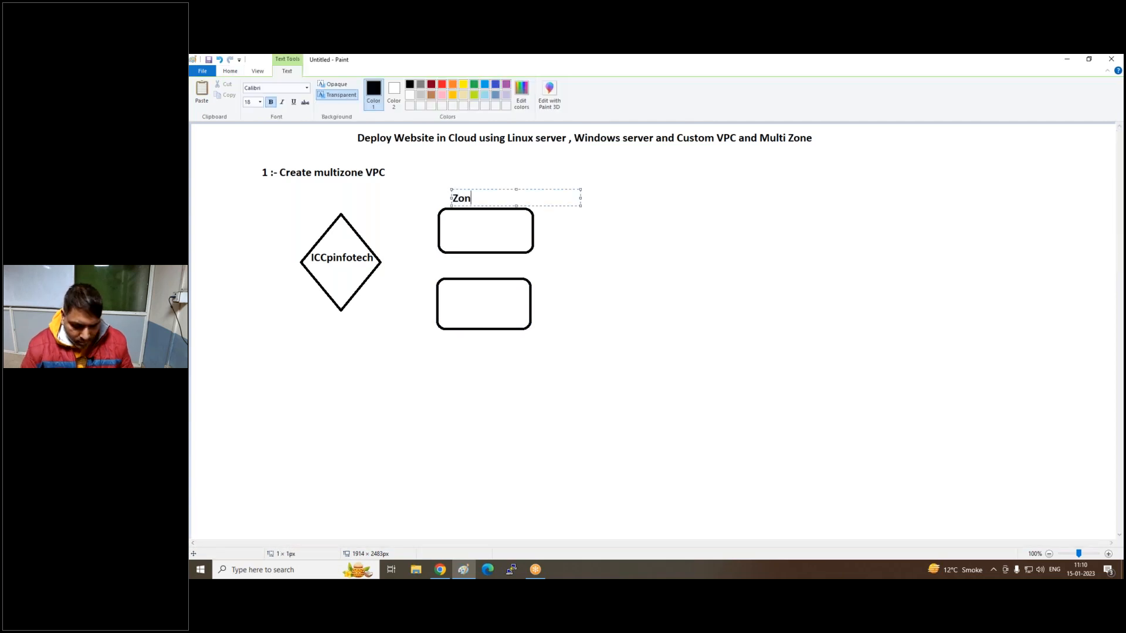
left_click(450, 340)
left_click(448, 334)
type("Z")
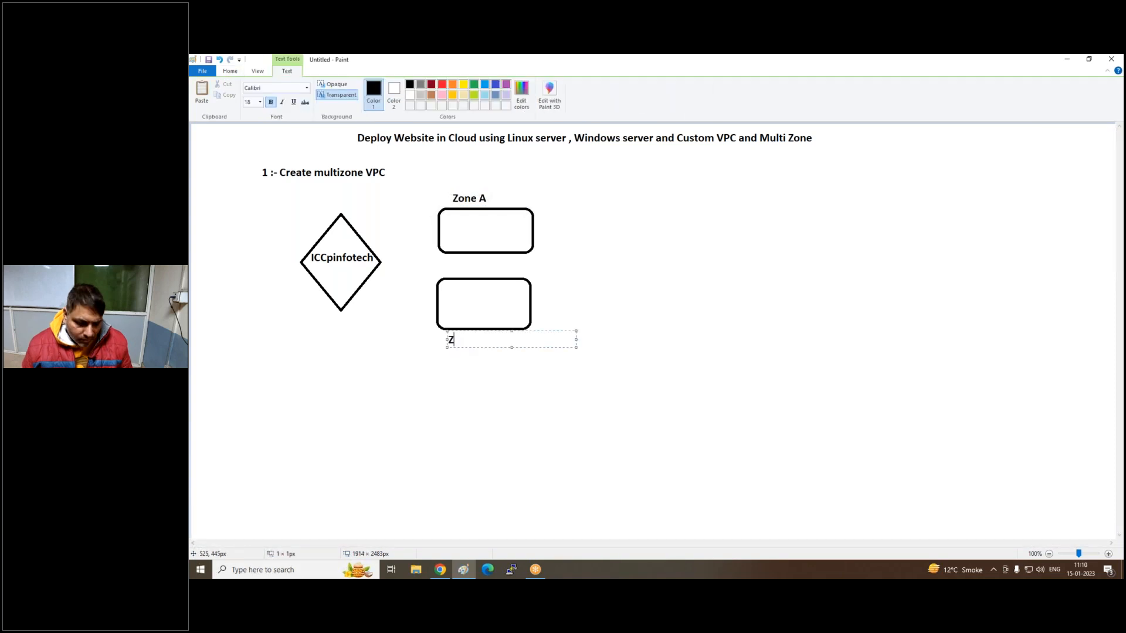
type("one B")
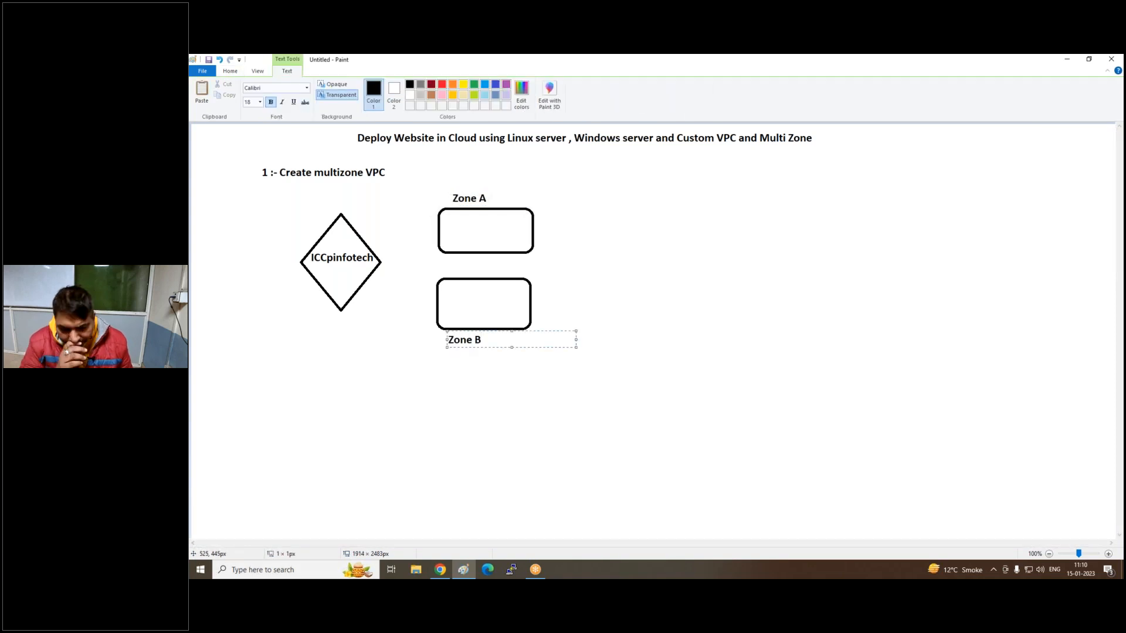
Write "25 server" inside both the Zone A and the Zone B rectangles and commit the text.
left_click(455, 221)
left_click(455, 221)
type("25")
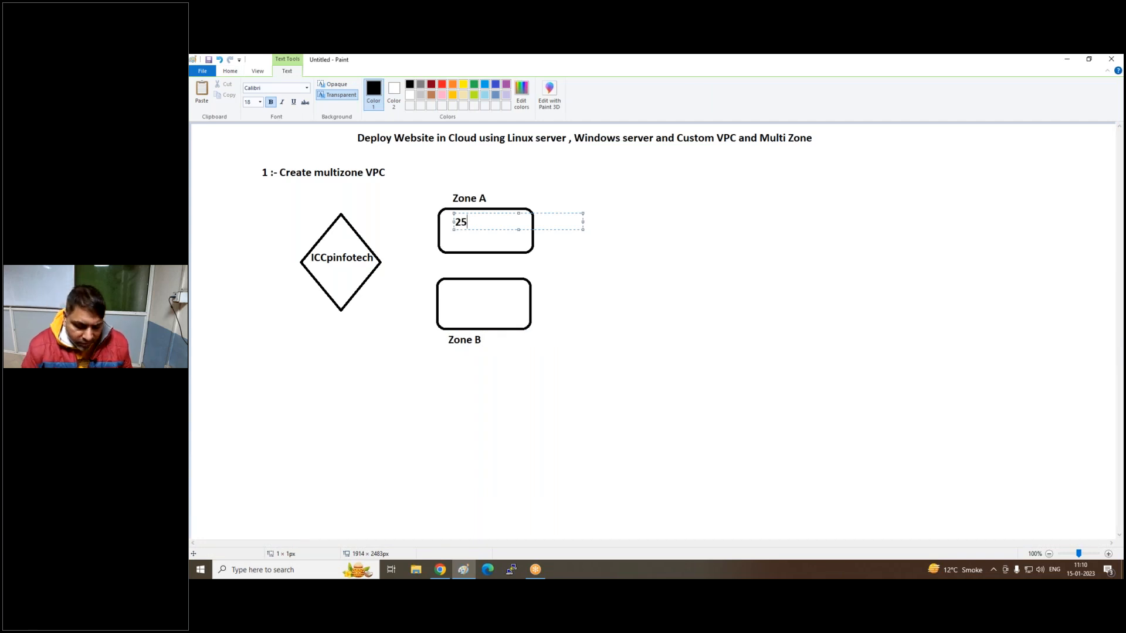
type(" server")
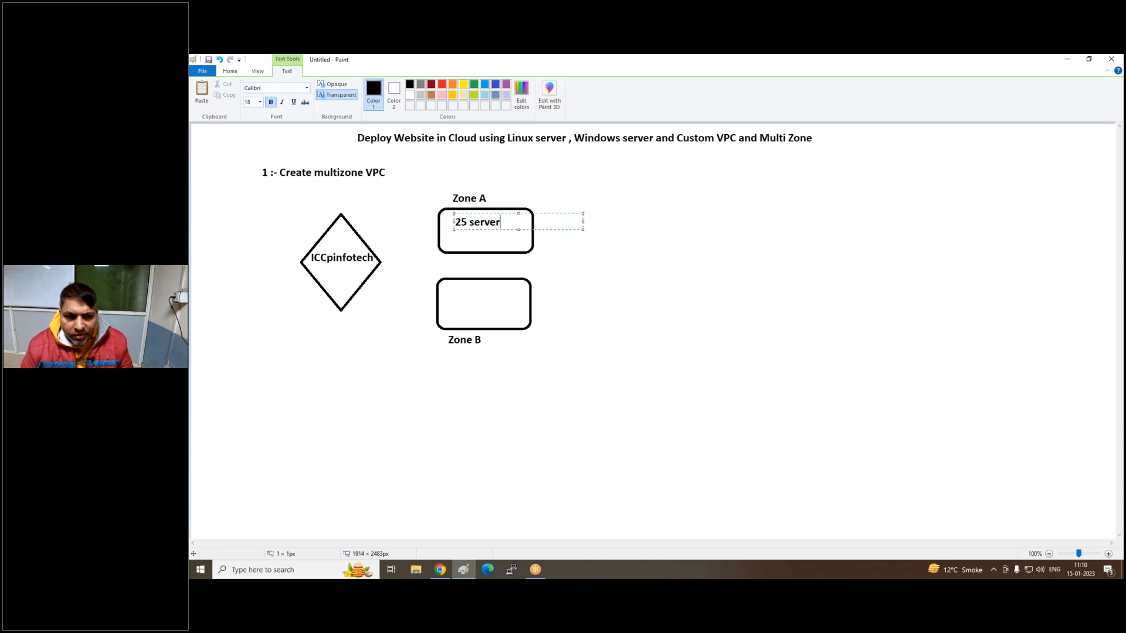
left_click(448, 297)
left_click(448, 296)
type("25")
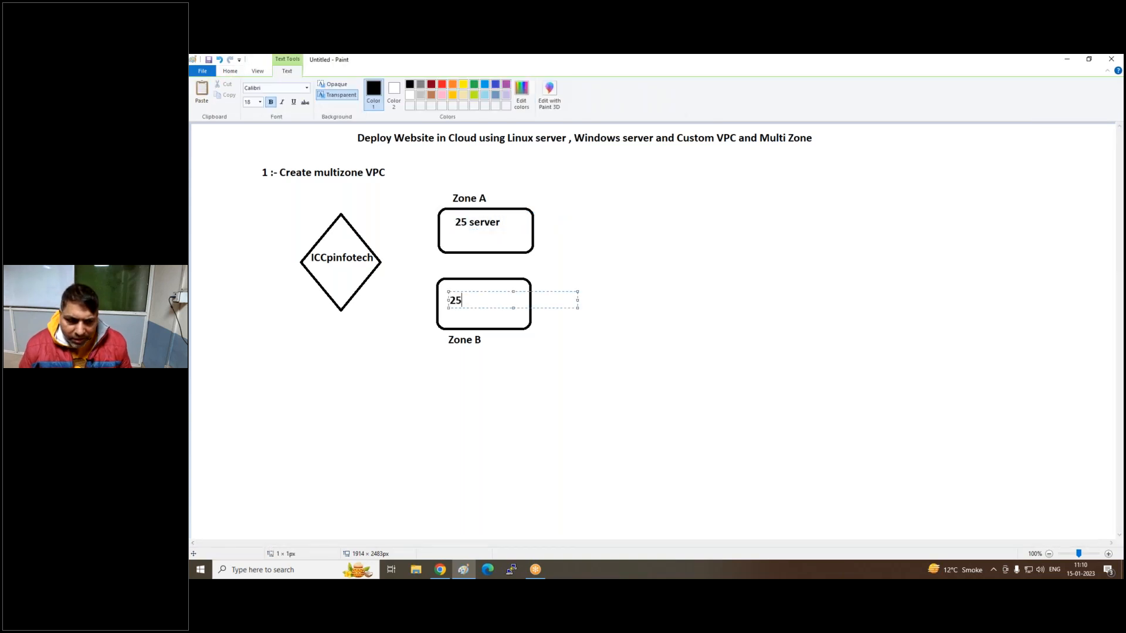
type(" server")
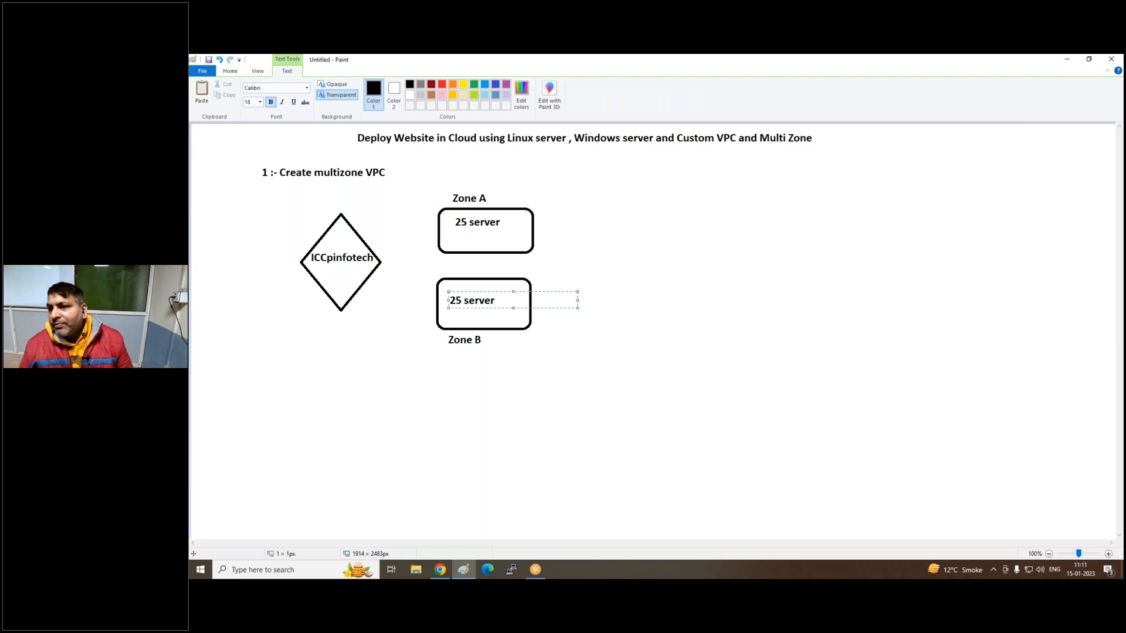
left_click(422, 283)
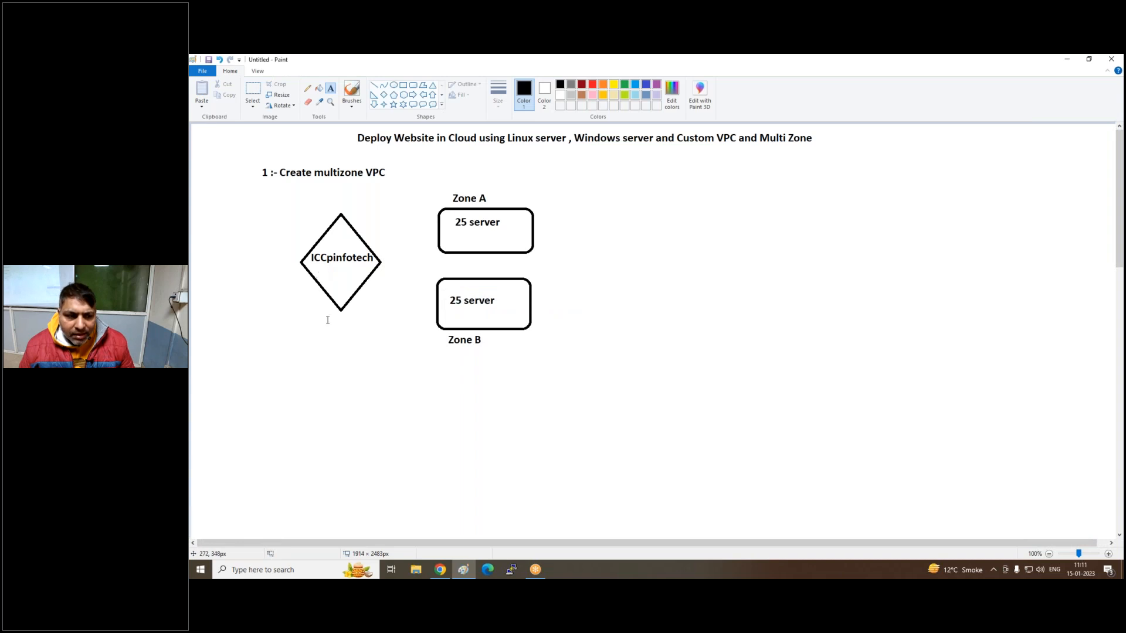
Add a two-line note beneath the diamond reading "10.0.0.0/26" and "64 ips", and commit it to the canvas.
left_click(292, 323)
type("192.168.1.0")
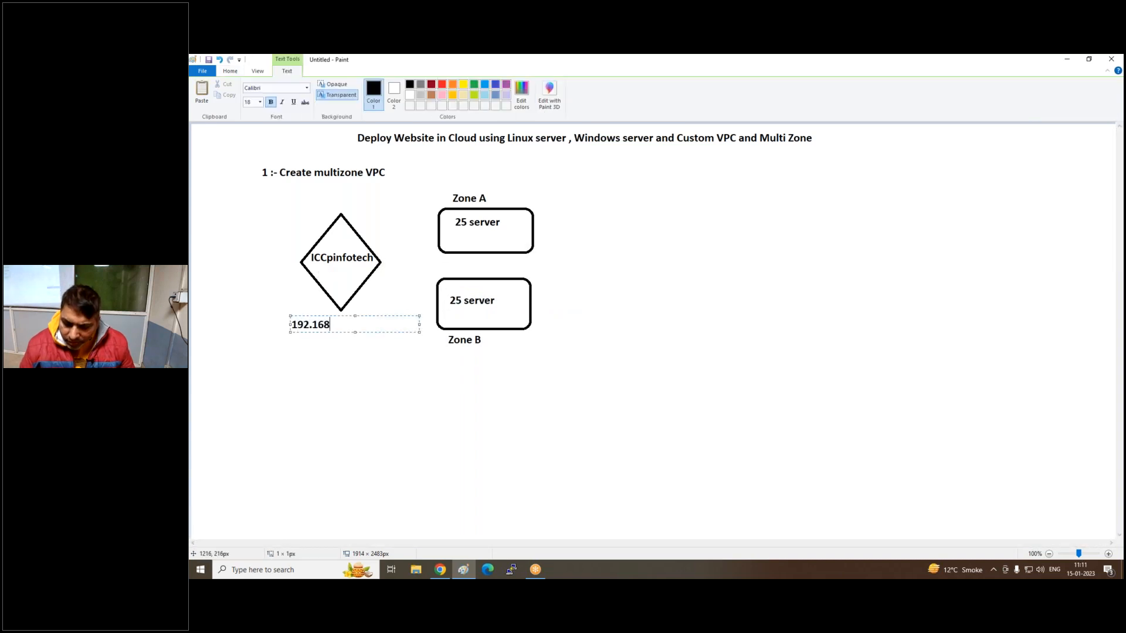
key("BackSpace")
key("BackSpace")
key("BackSpace")
key("BackSpace")
key("BackSpace")
key("BackSpace")
key("BackSpace")
key("BackSpace")
key("BackSpace")
key("BackSpace")
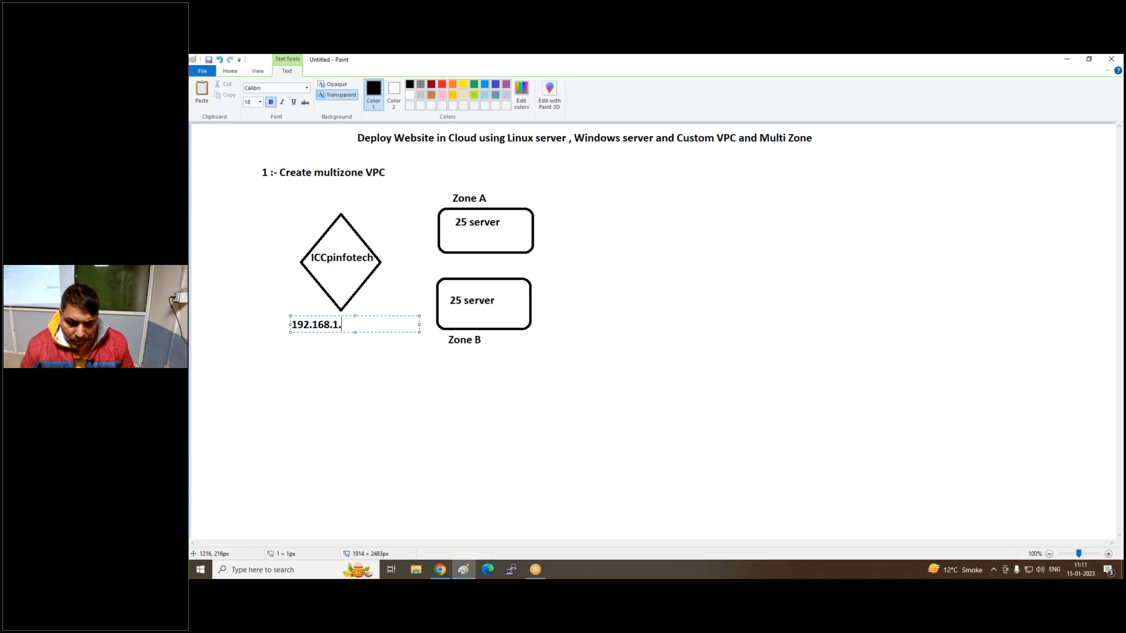
type("0.0.0.0/26")
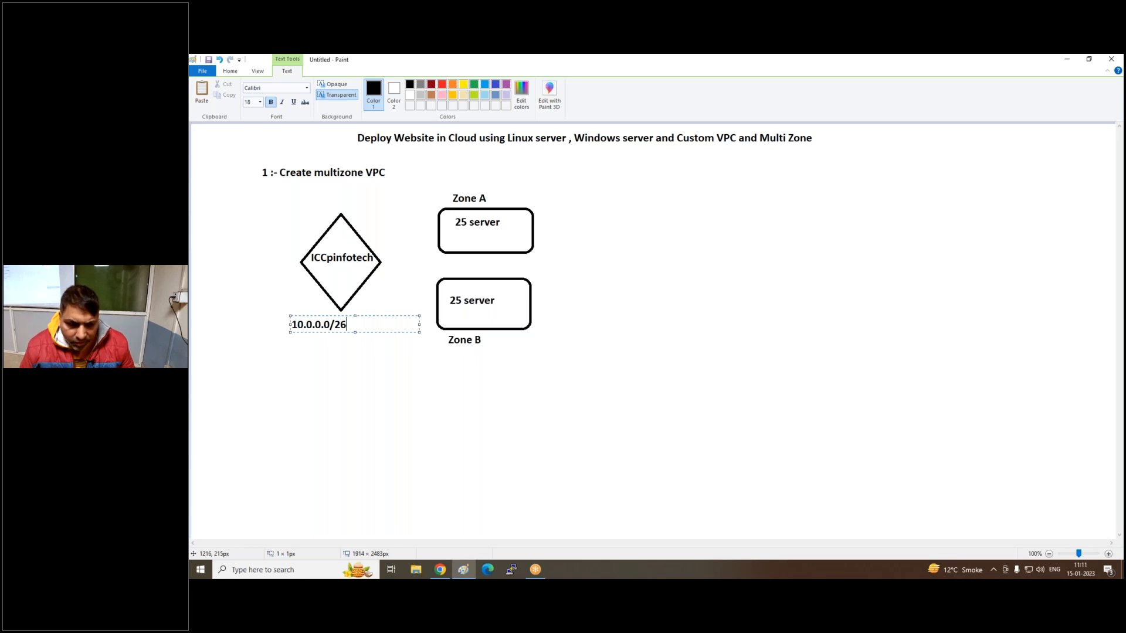
key("Return")
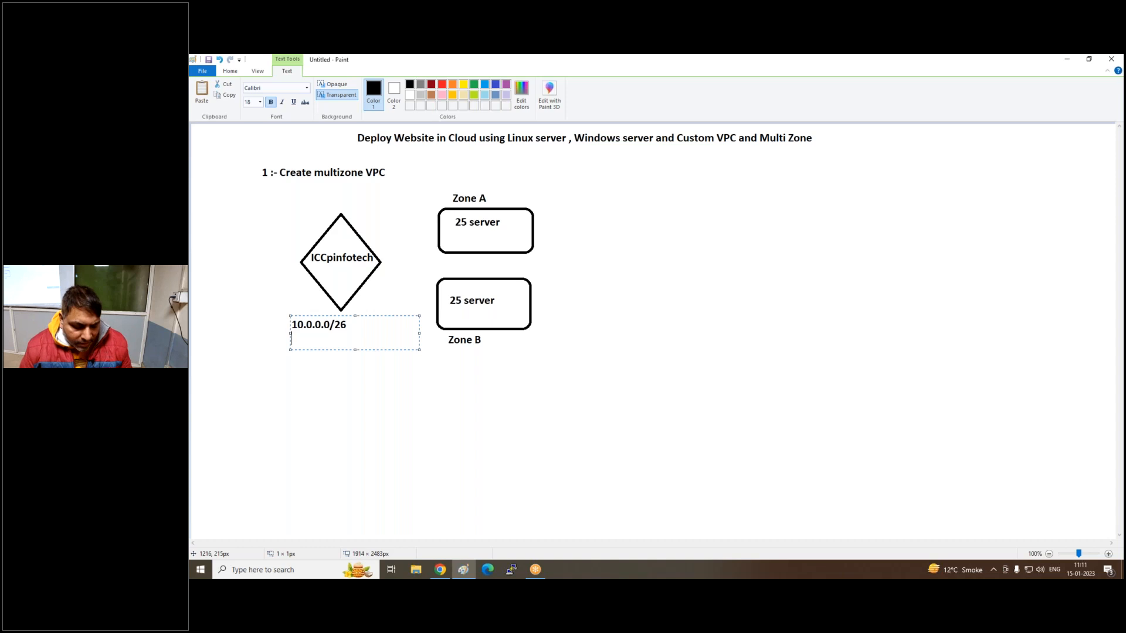
type("64 ips")
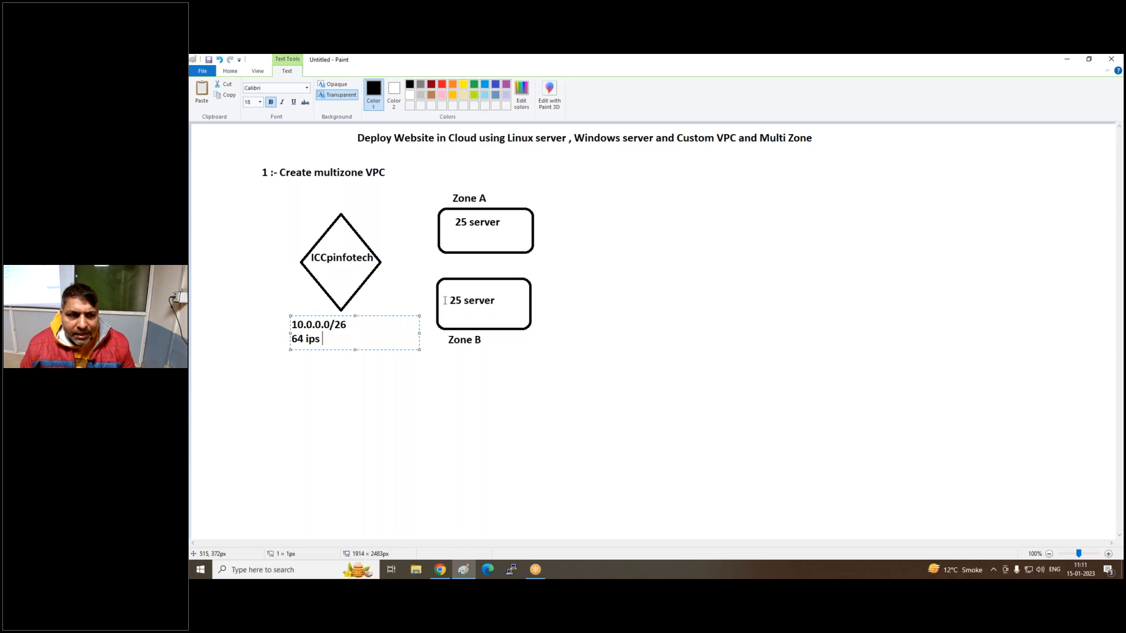
left_click(402, 227)
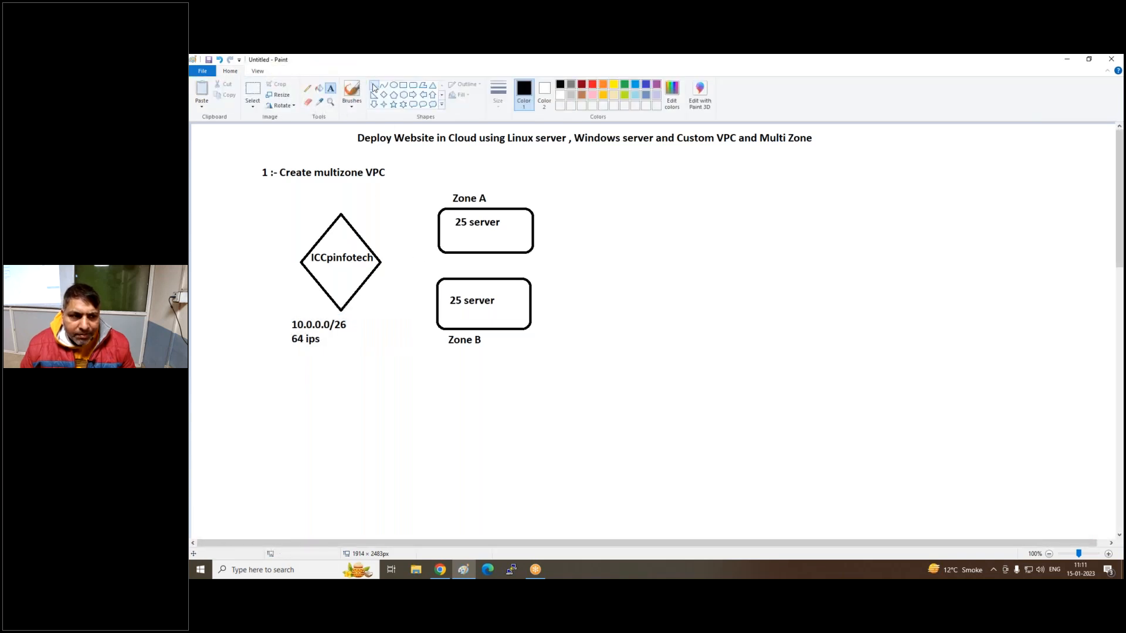
Connect the diamond to the Zone A and Zone B rectangles with one straight line each.
left_click_drag(369, 246, 438, 221)
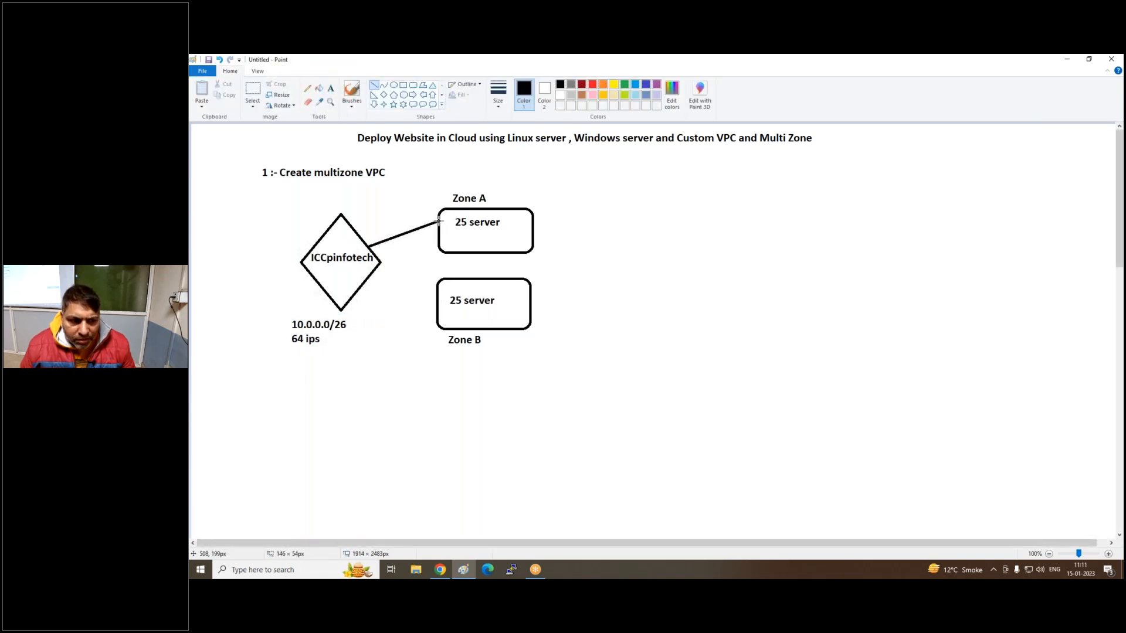
left_click_drag(365, 280, 437, 315)
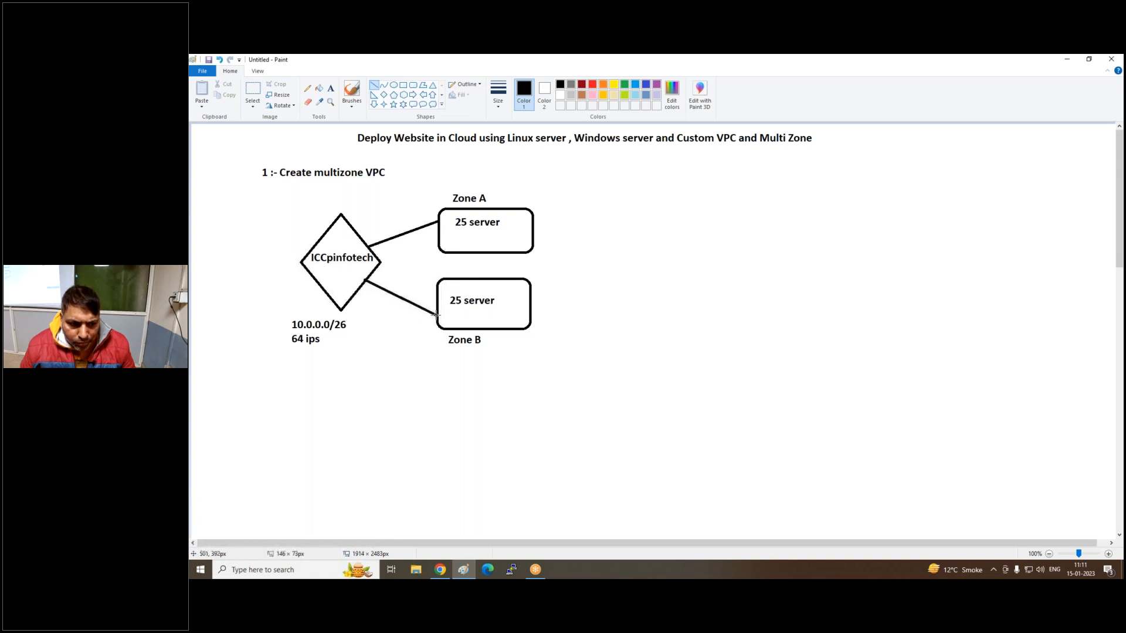
left_click(359, 348)
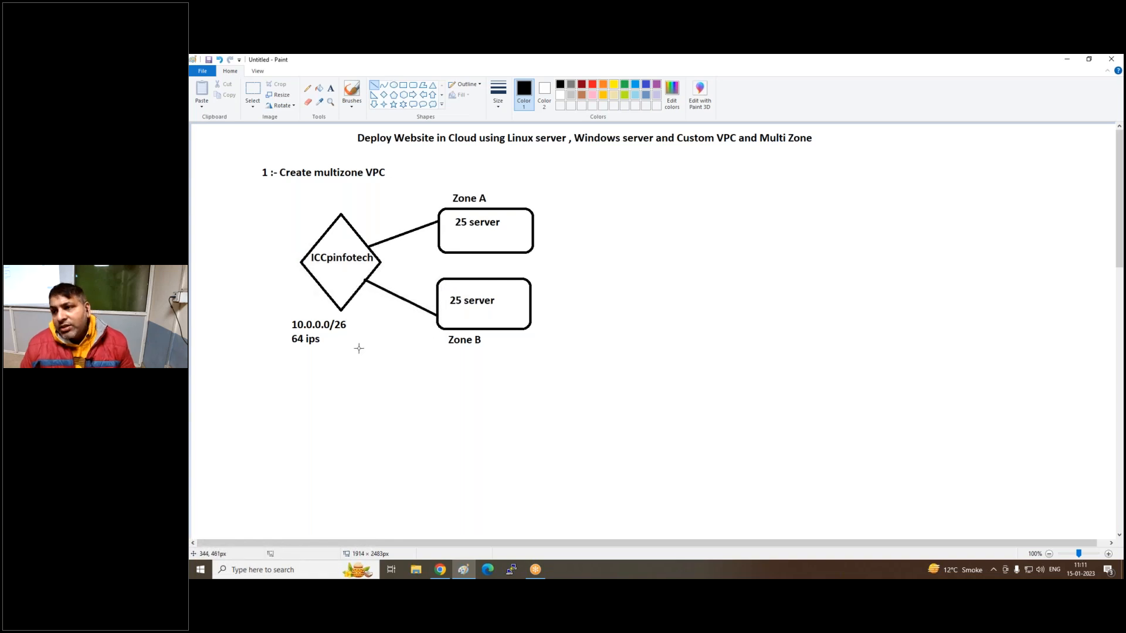
Add the subnet text "10.0.0.0/27" under "25 server" inside the Zone A rectangle.
left_click(330, 88)
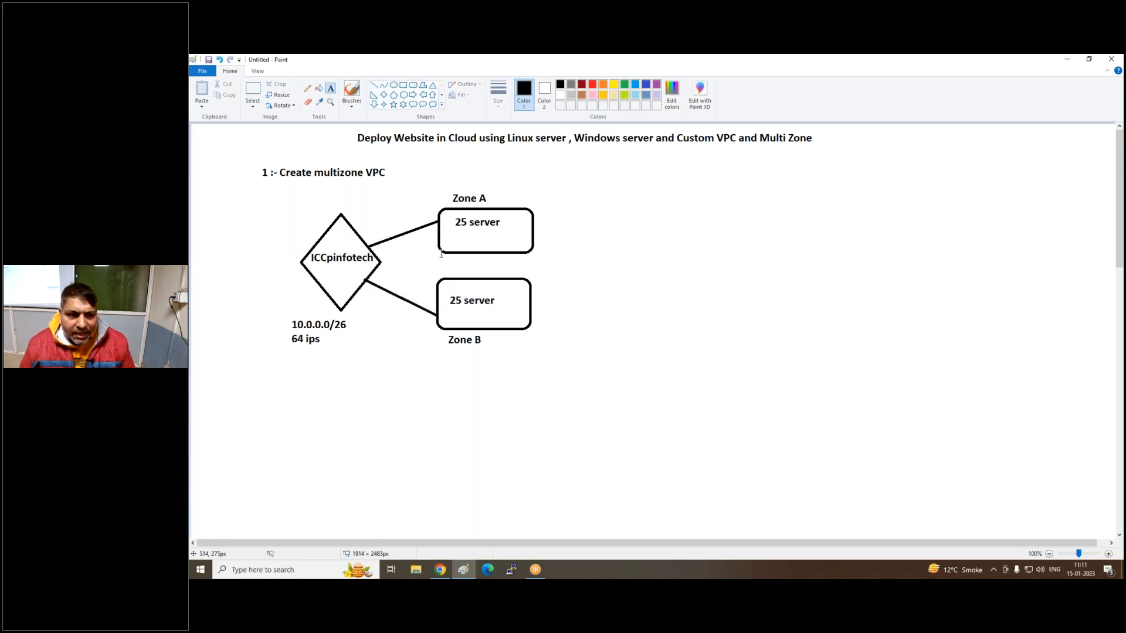
left_click(440, 233)
type("10.0.0.0/27")
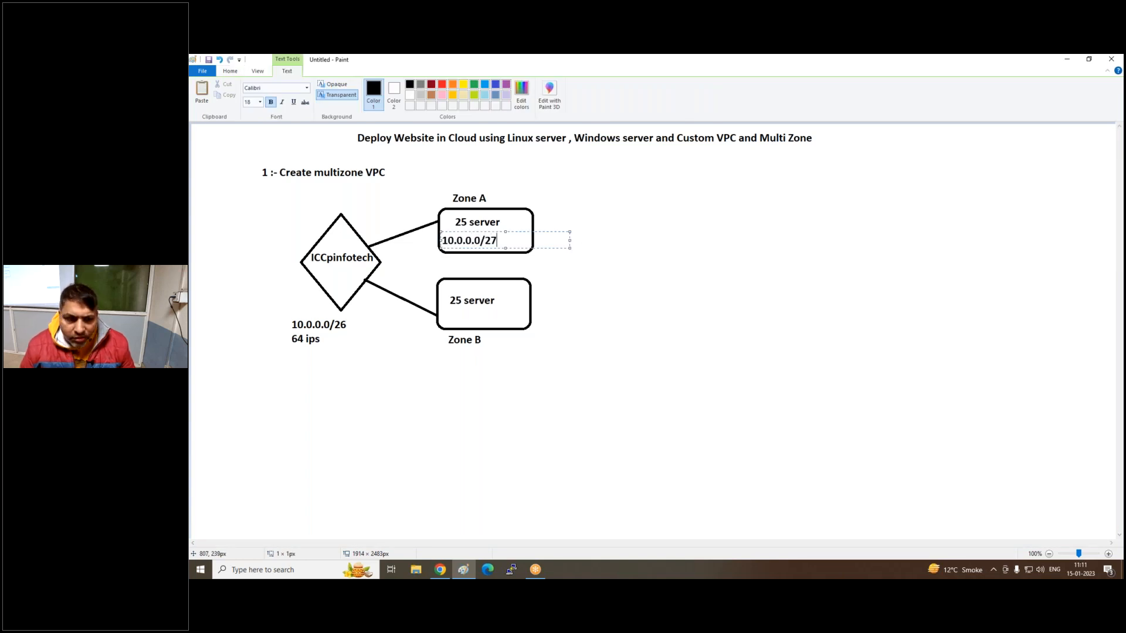
left_click(440, 318)
Add the subnet text "10.0.0.32/27" under "25 server" in the Zone B rectangle, shifting it clear of the border before committing.
left_click(439, 317)
type("10")
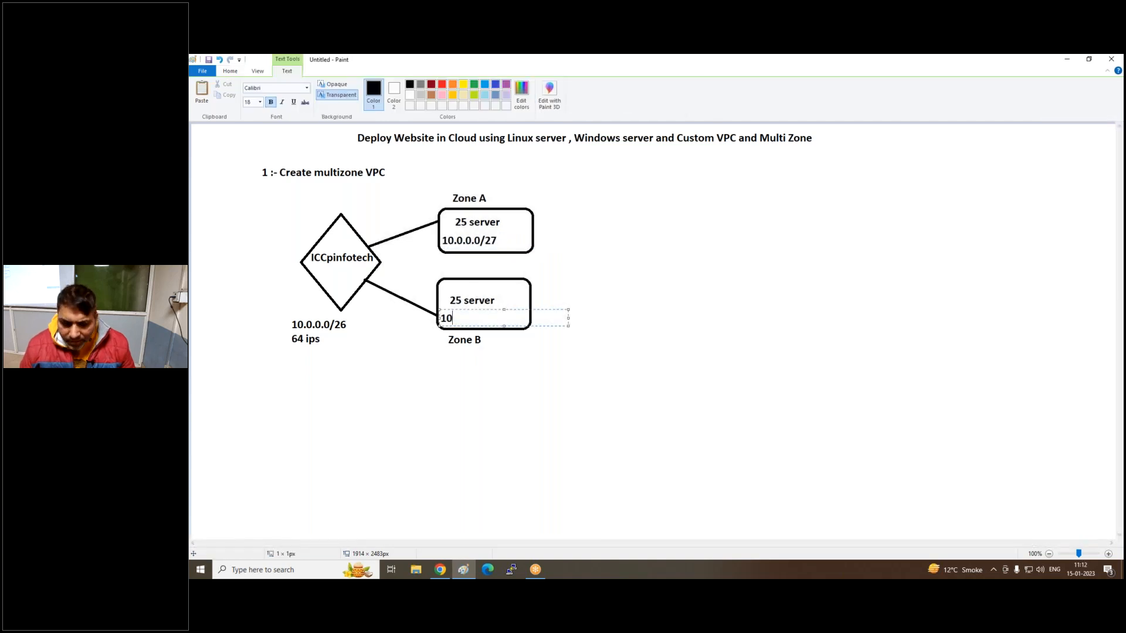
type(".0.0.0")
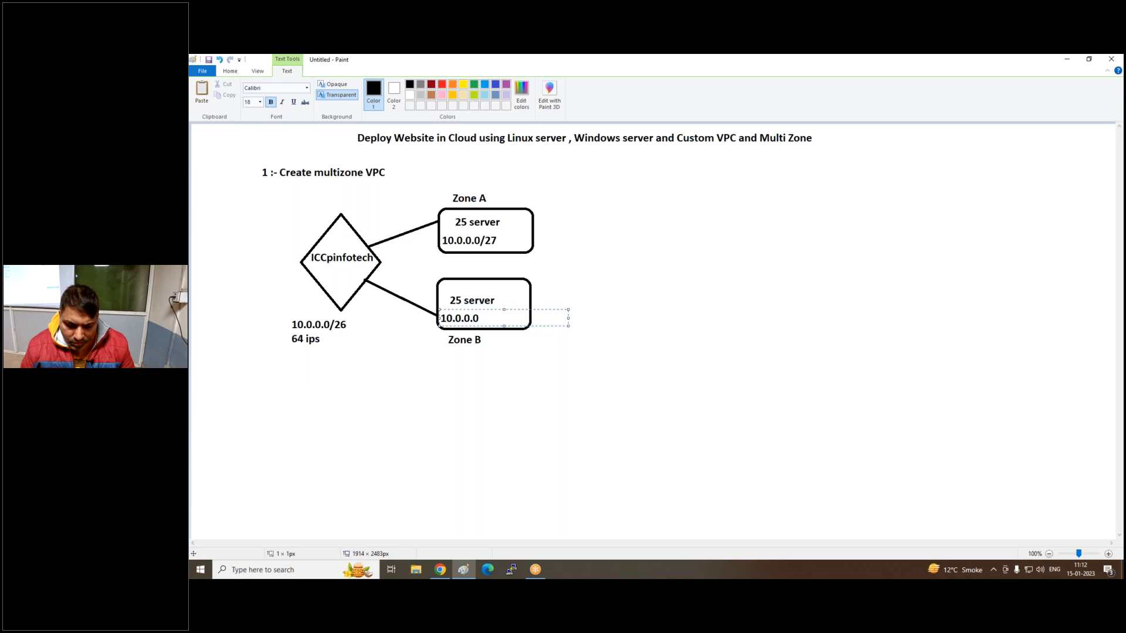
key("BackSpace")
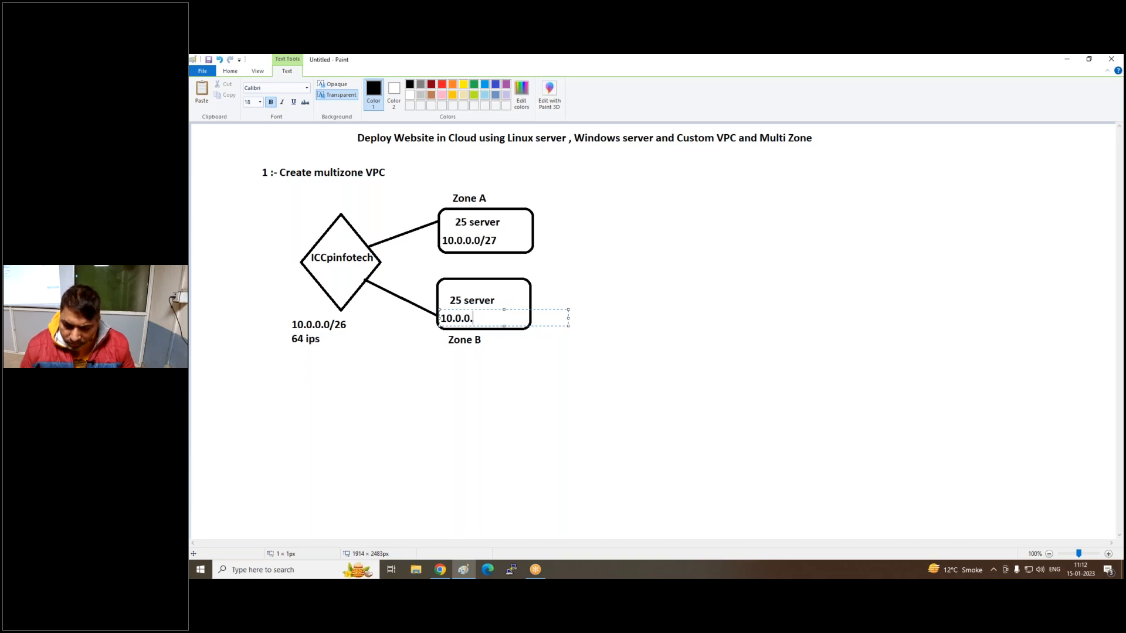
type("1")
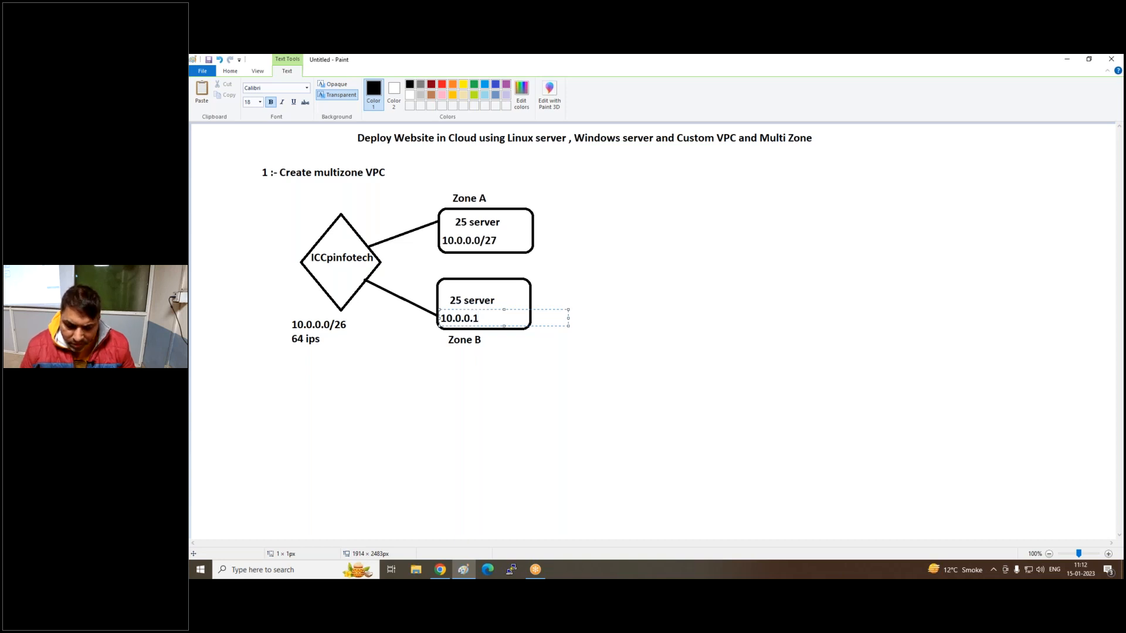
key("BackSpace")
type("32")
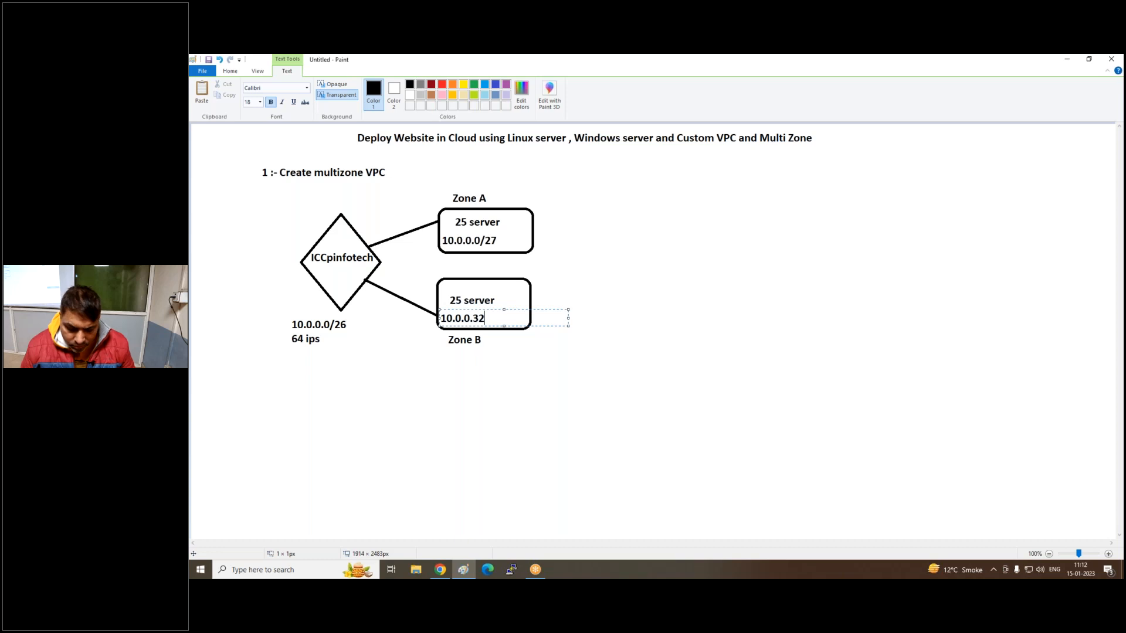
type("/27")
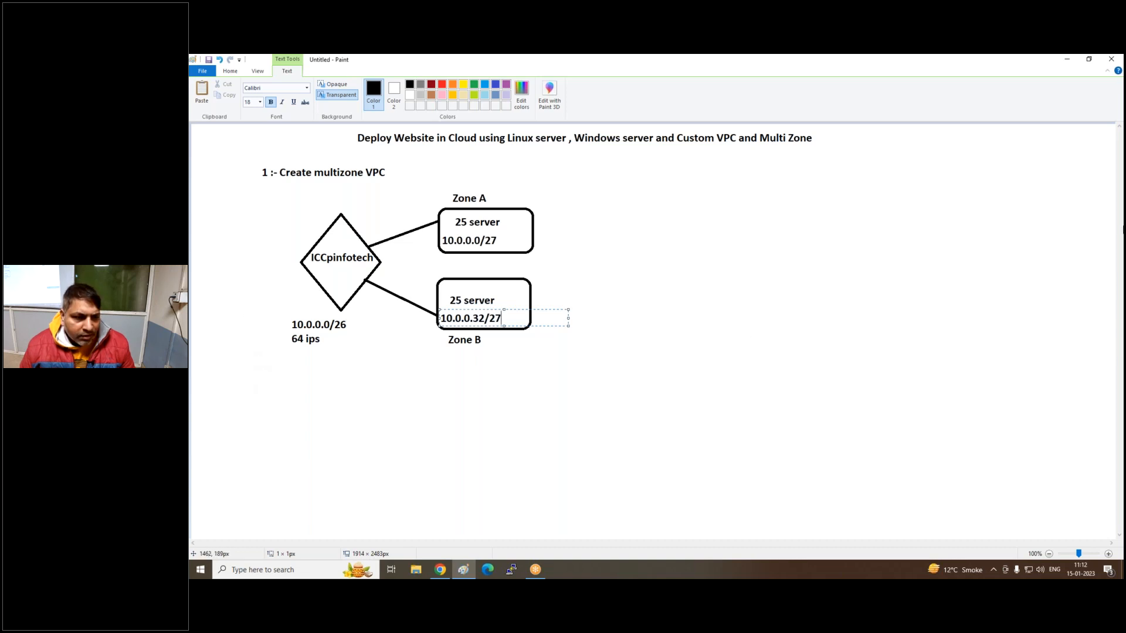
left_click(1120, 304)
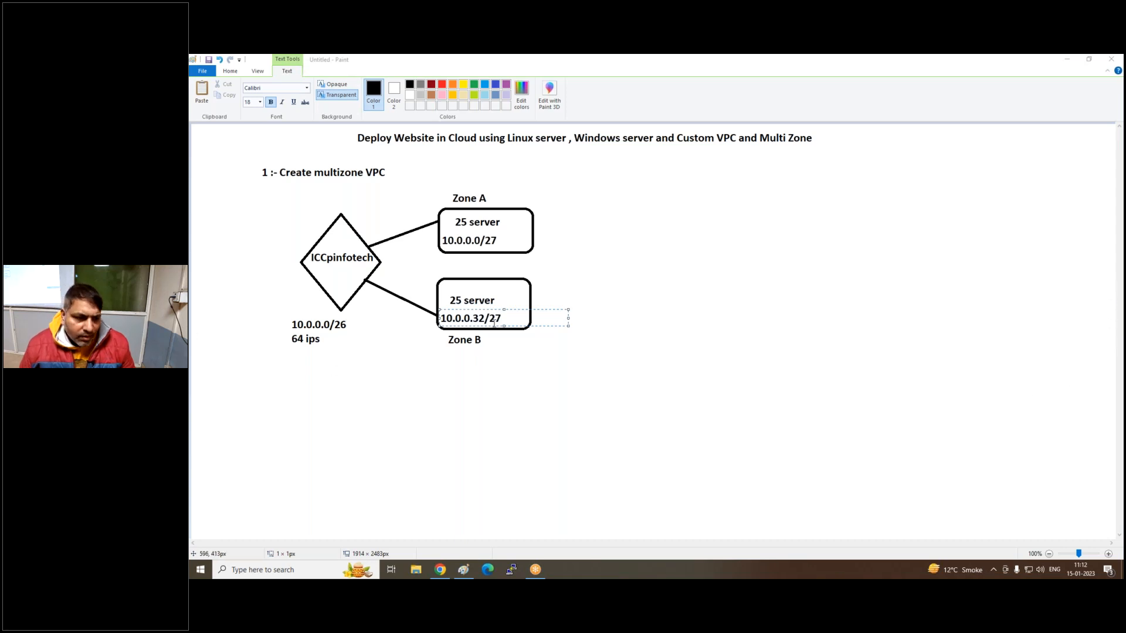
left_click_drag(490, 309, 496, 307)
left_click(357, 378)
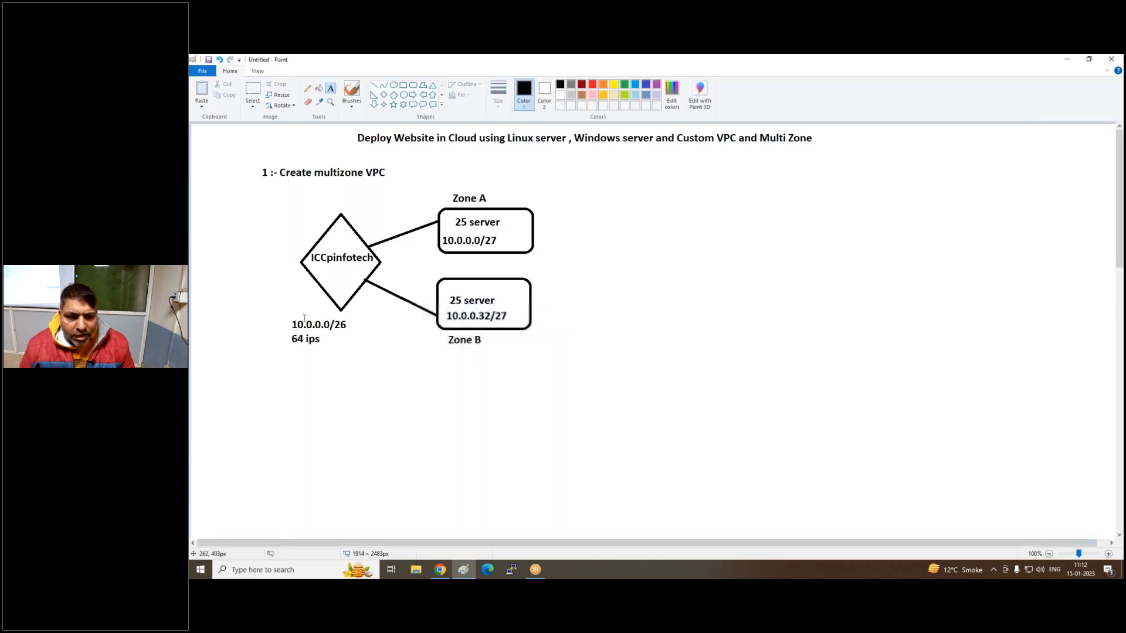
Start a text note in the empty area below the diagram with "10.0.0.0/26", followed by a blank line.
left_click(223, 396)
type("10.0.")
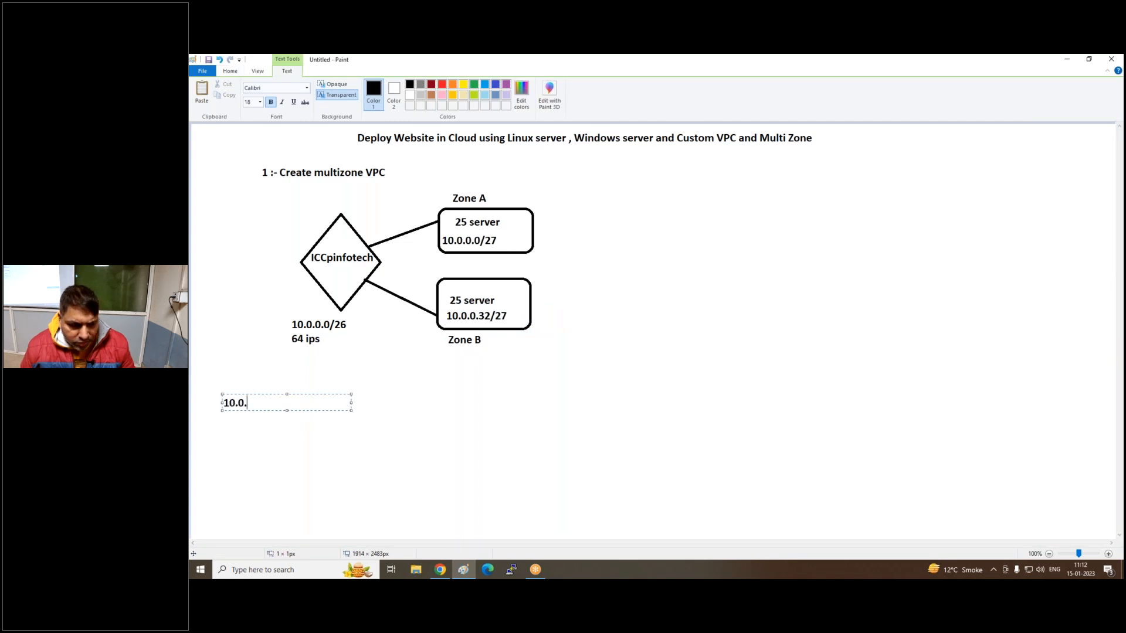
type("0.0/26")
key("BackSpace")
type("6")
key("BackSpace")
type("6")
key("Return")
key("Return")
Add the address range "10.0.0.0------ 10.0.0.63" to the note below the diagram, leaving a blank line after it.
type("10.0.0.0")
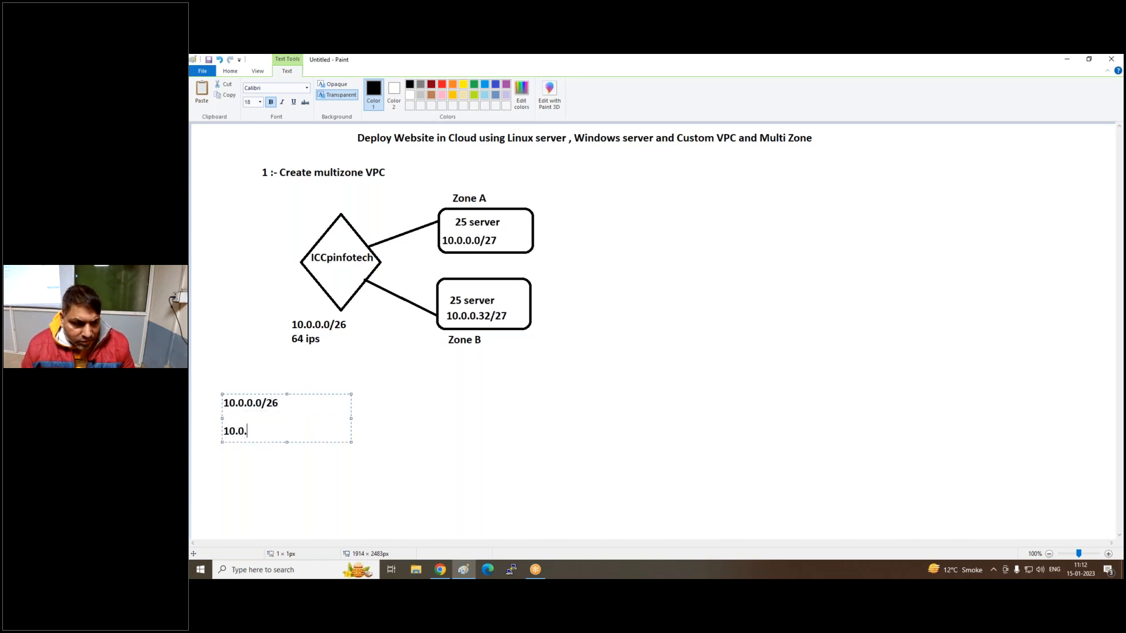
type("-----")
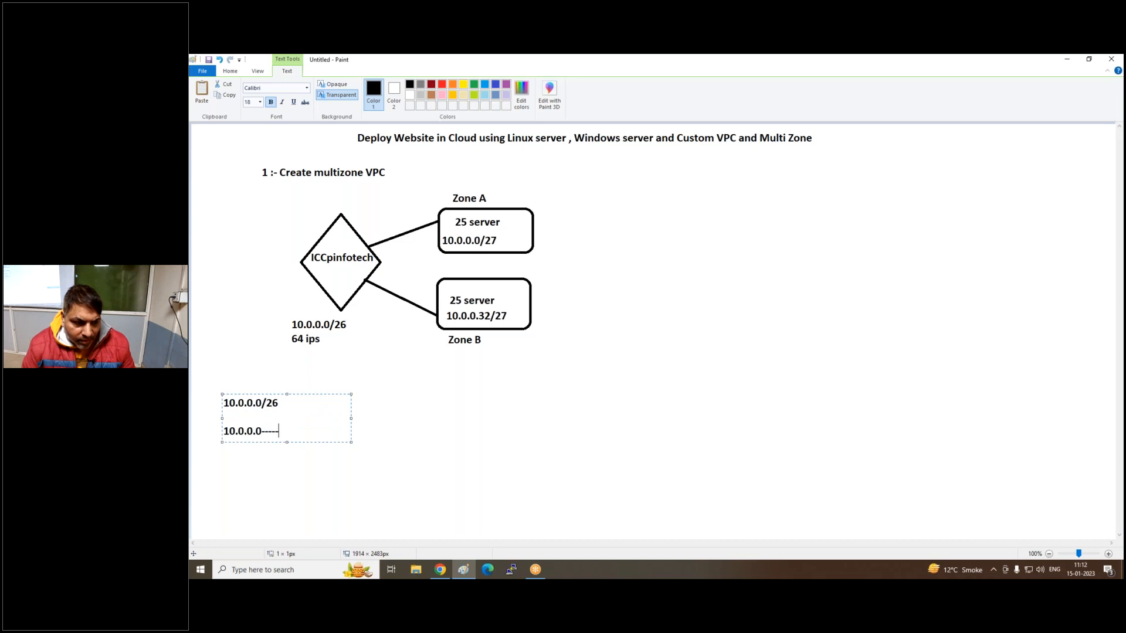
type("- 10.0")
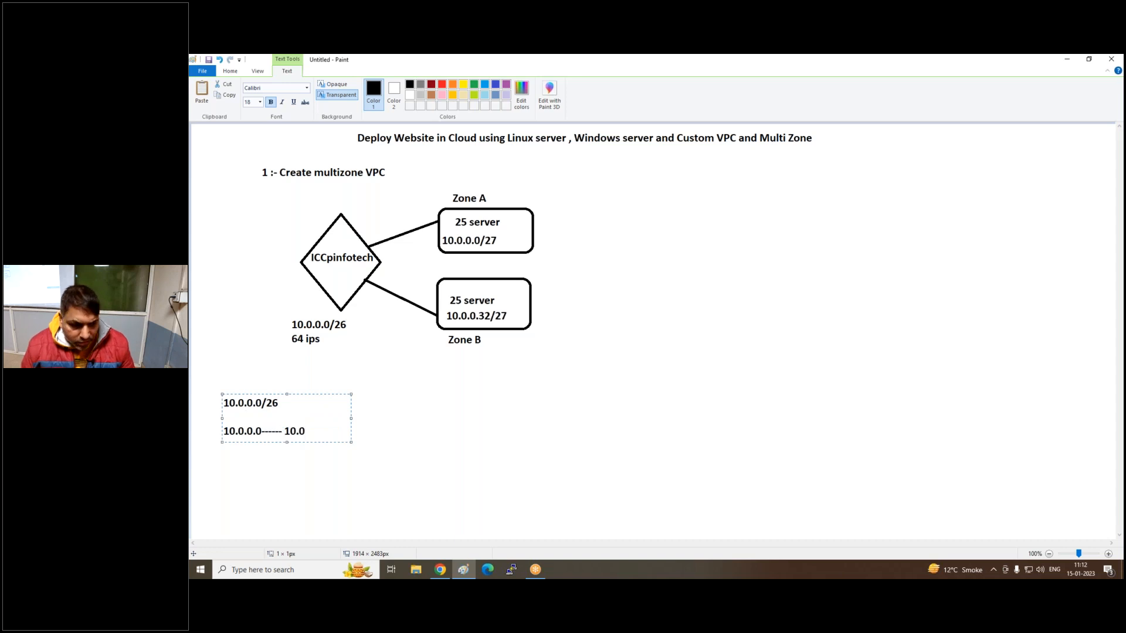
type(".0.63")
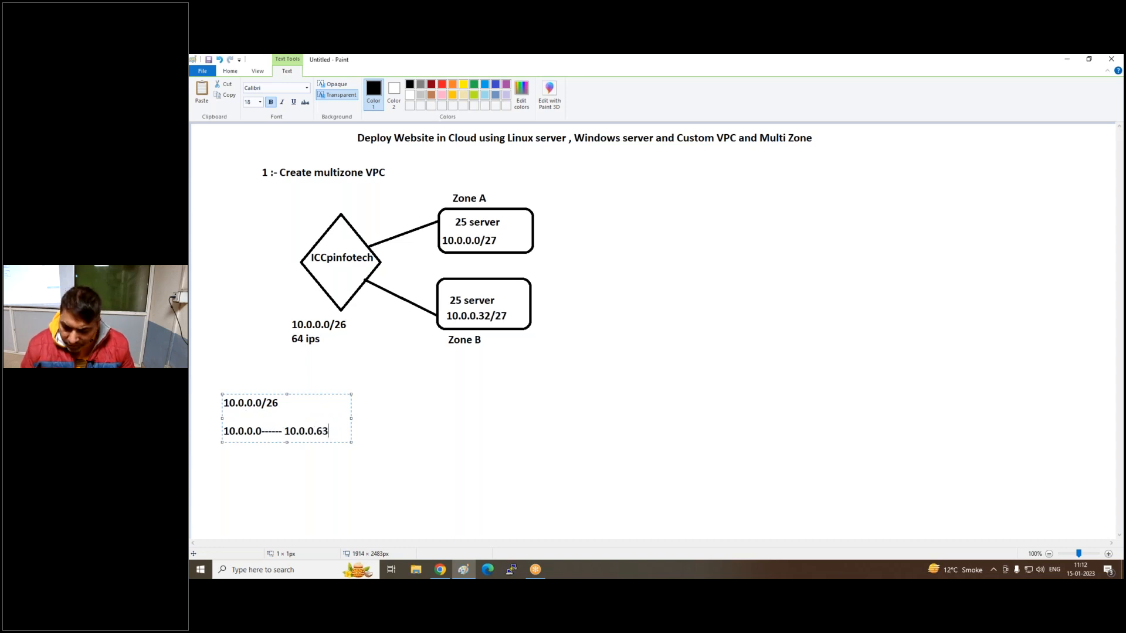
key("Return")
key("Return")
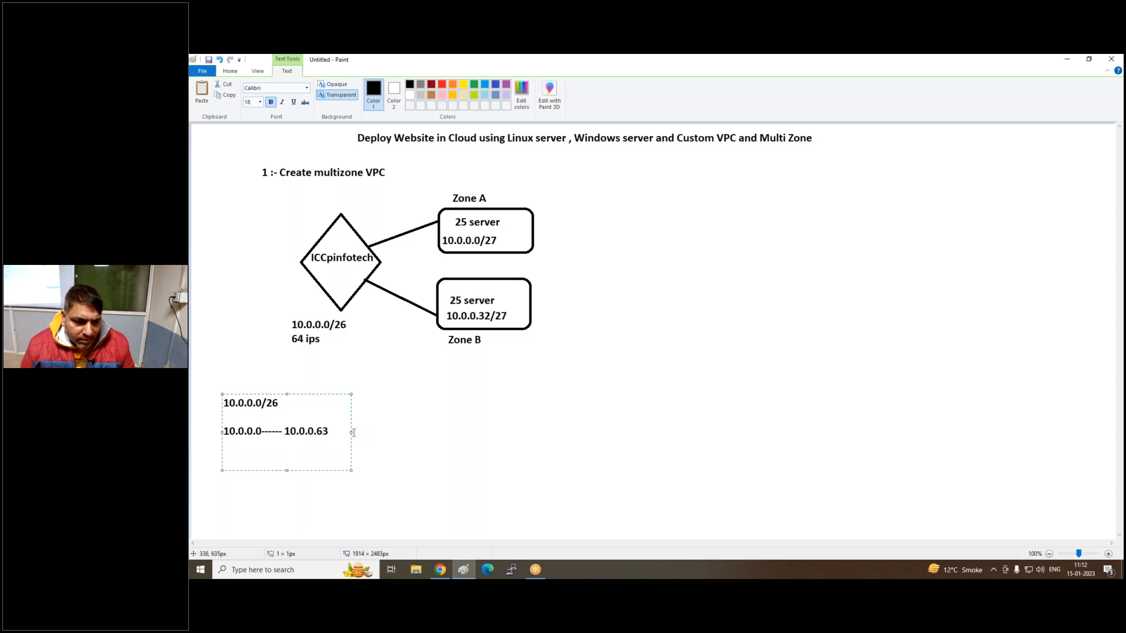
Widen the note below the diagram and add the subnet ranges "10.0.0.0---31" and "10.0.0.32-63" on separate lines.
left_click_drag(351, 432, 481, 434)
type("10.0.0.0")
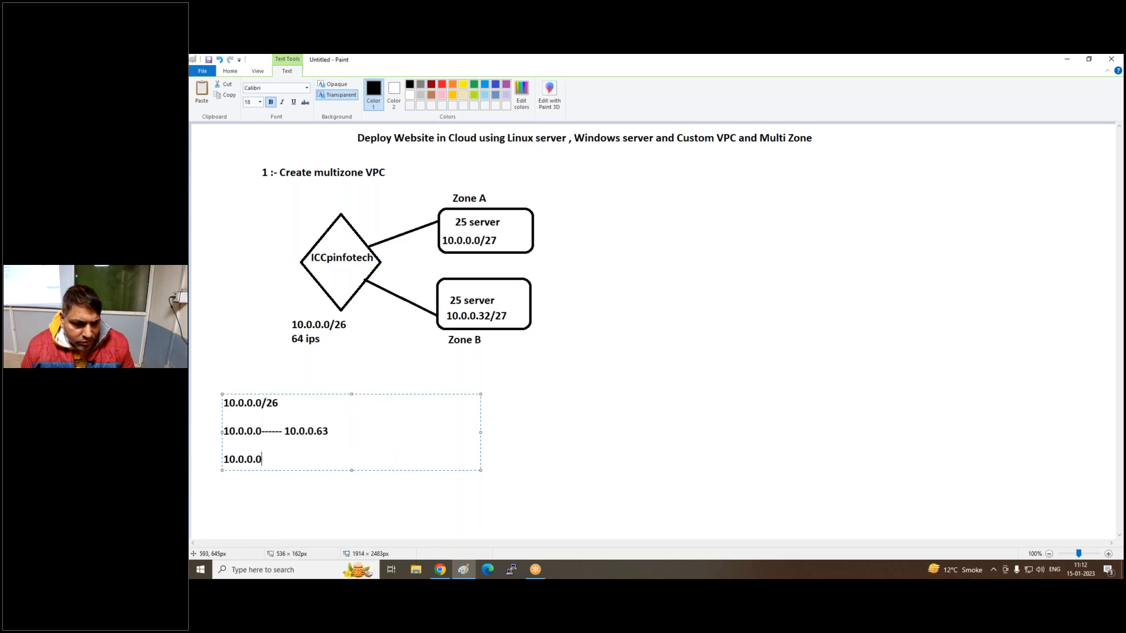
type("---312")
key("Return")
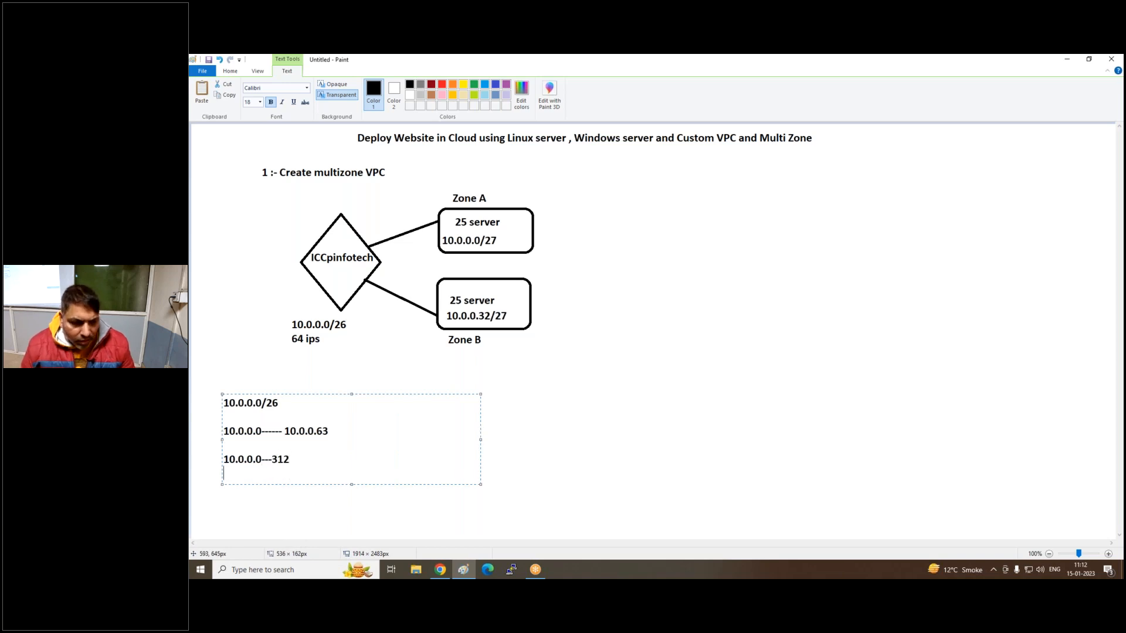
key("BackSpace")
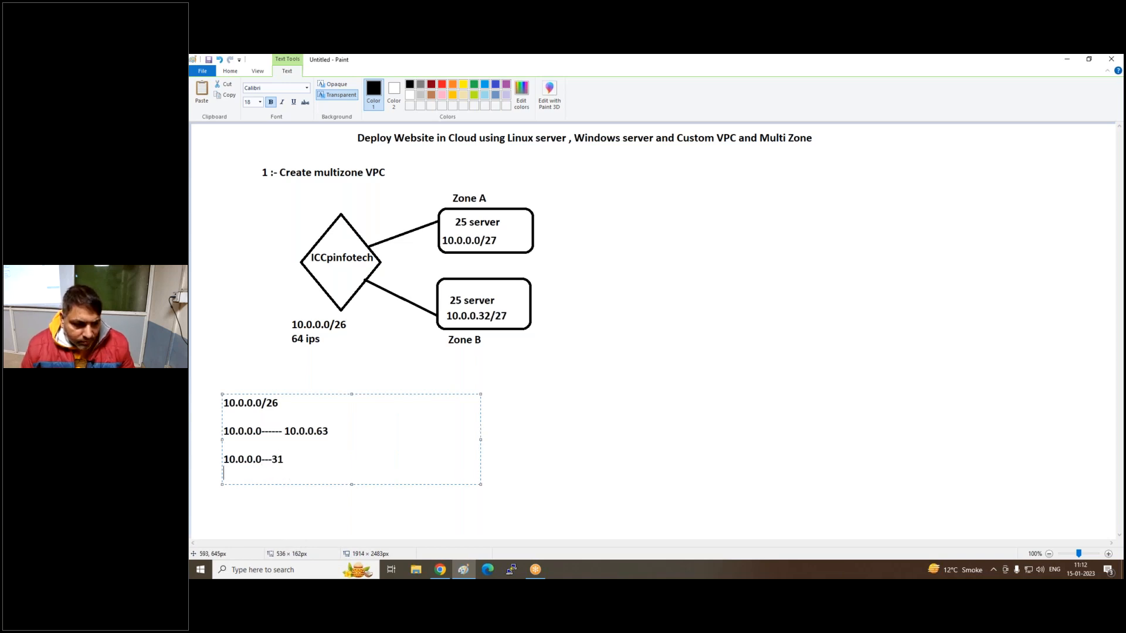
key("Return")
type("10.0.0.")
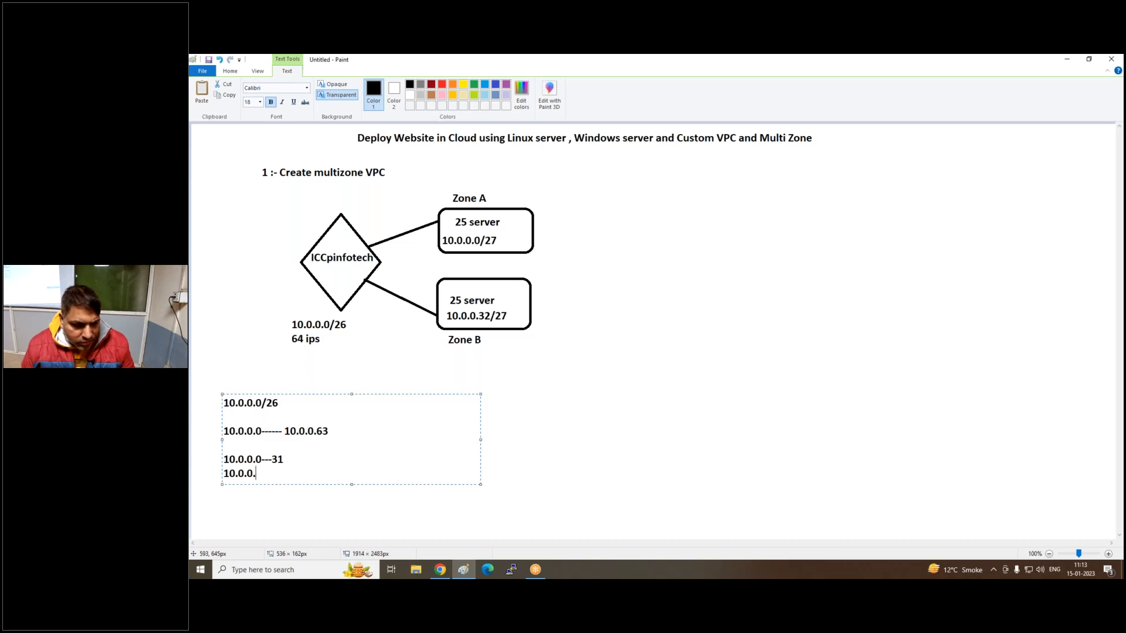
type("32-")
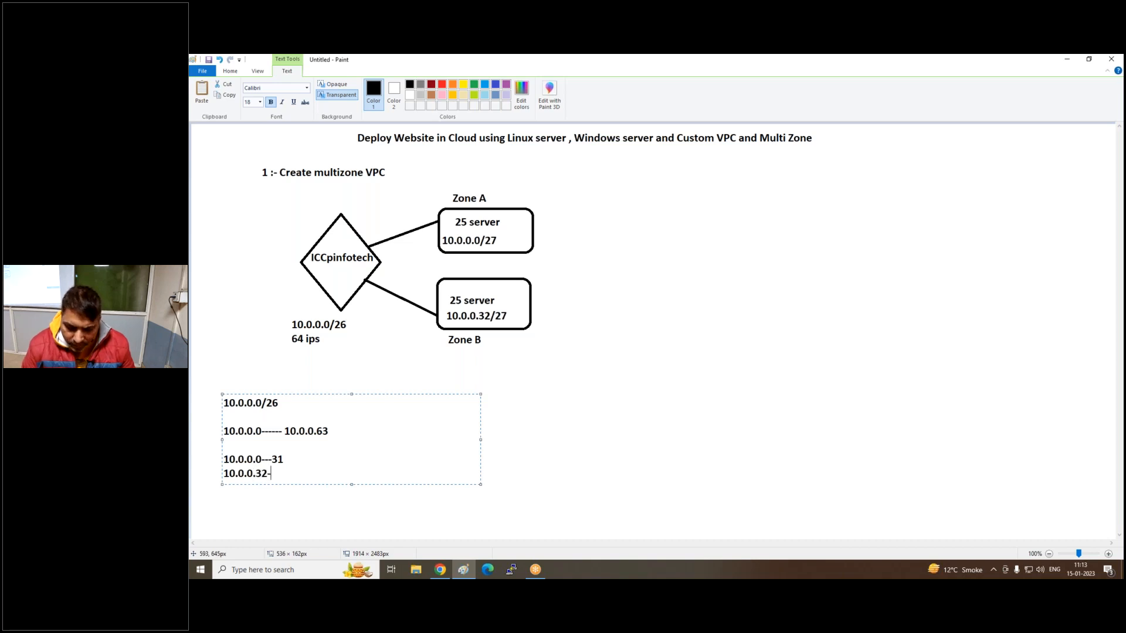
type("63")
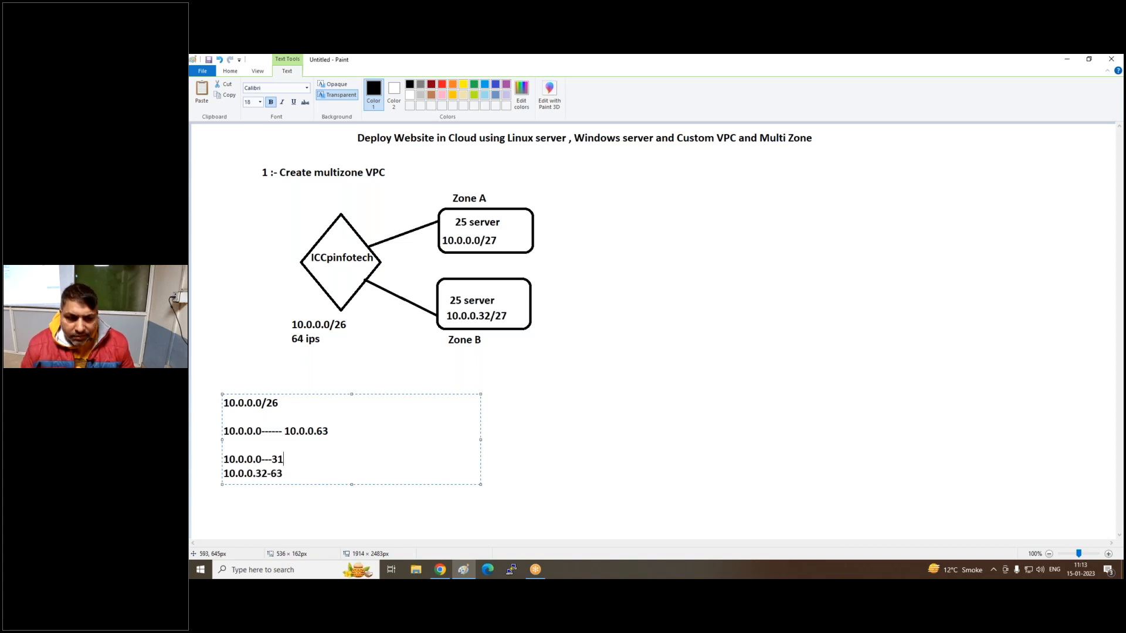
Label the note's first subnet range "--------- ZoneA" and its second "--------- Zone B", and commit the text.
type("--------- ")
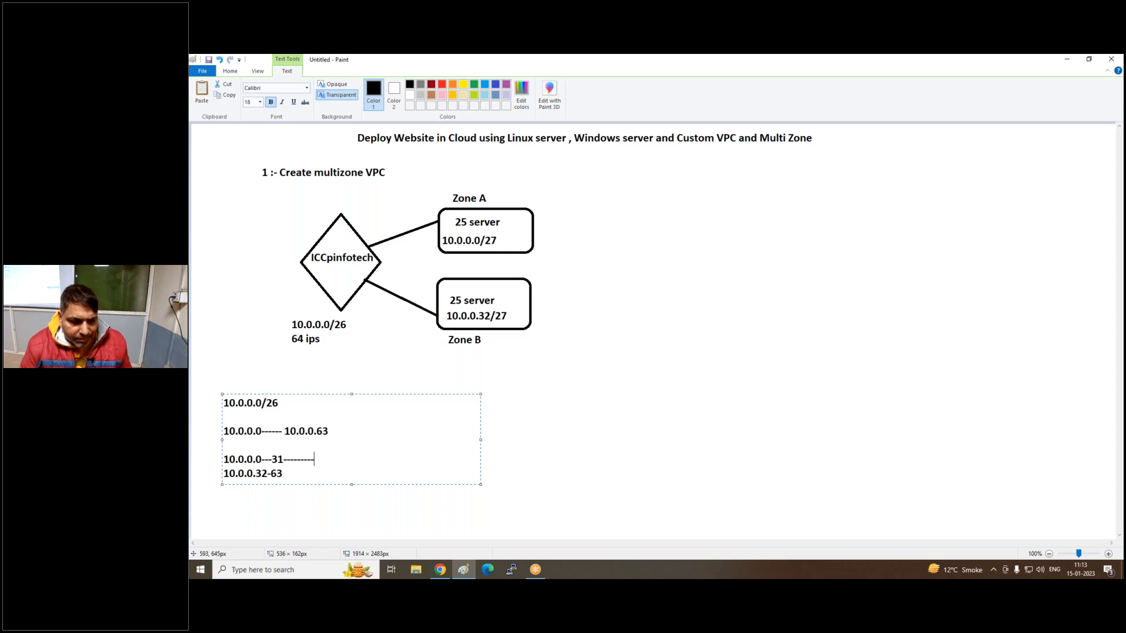
type("ZoneA")
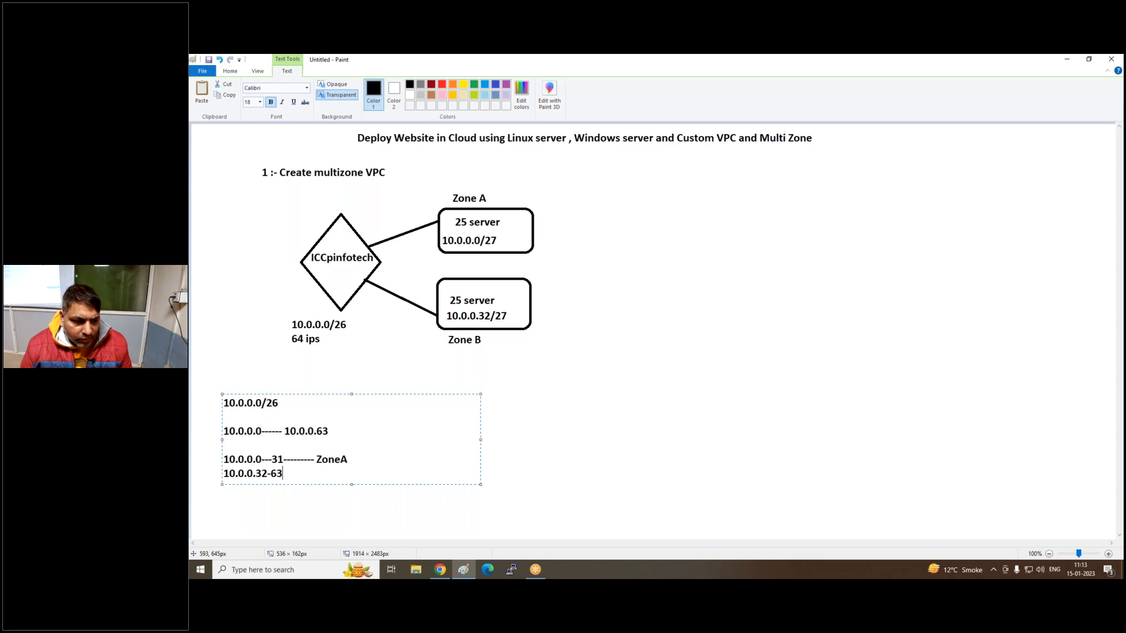
type("--------- ")
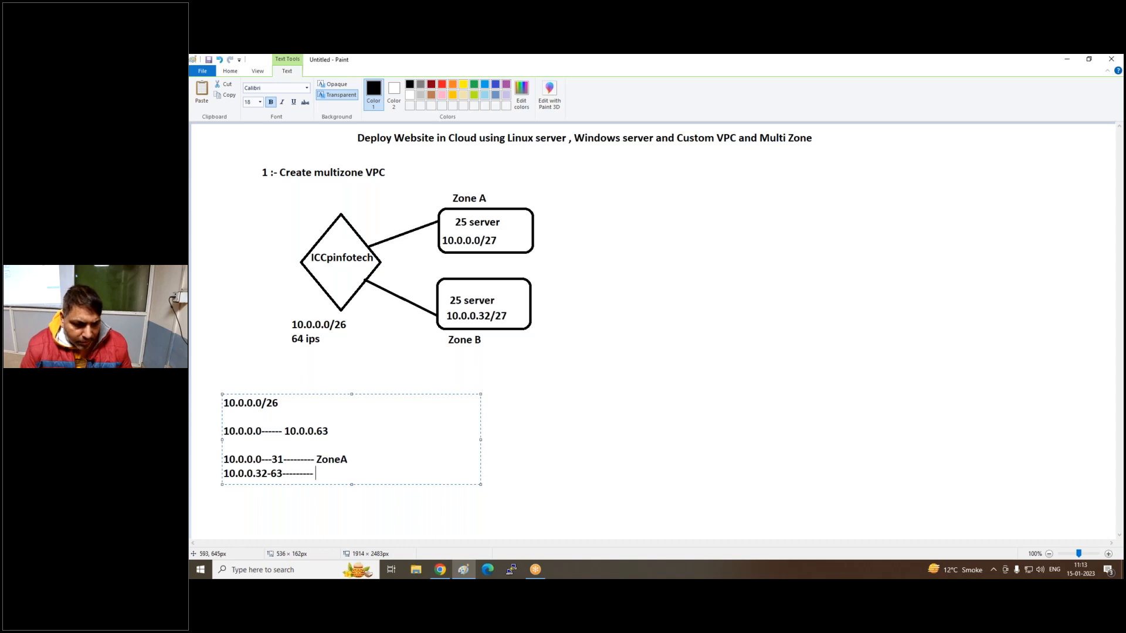
type("Zone B")
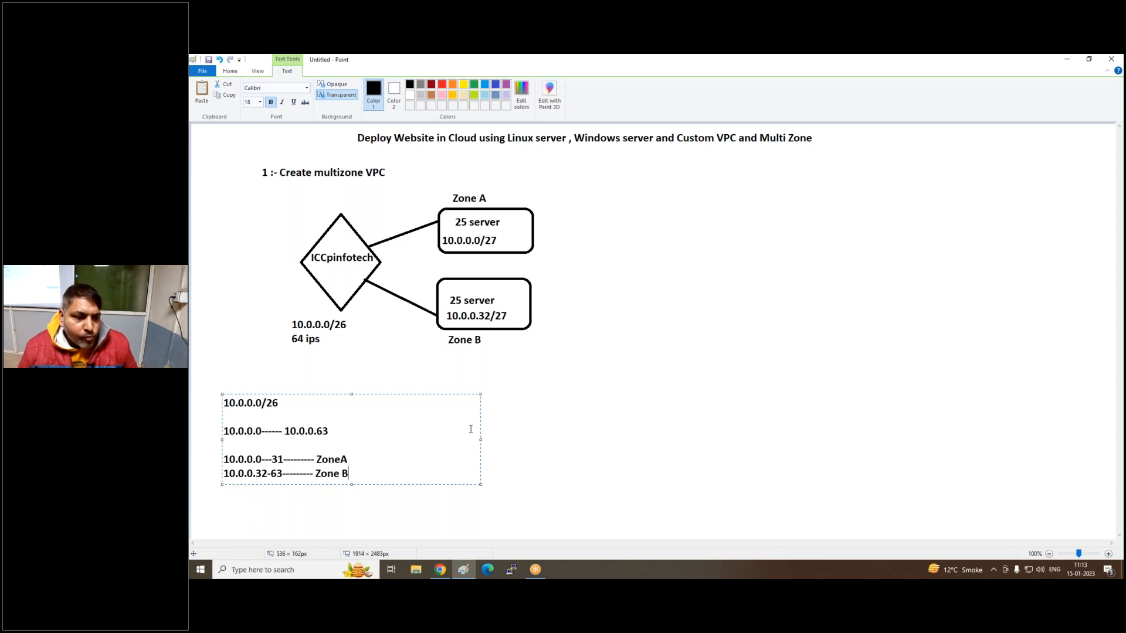
left_click(555, 427)
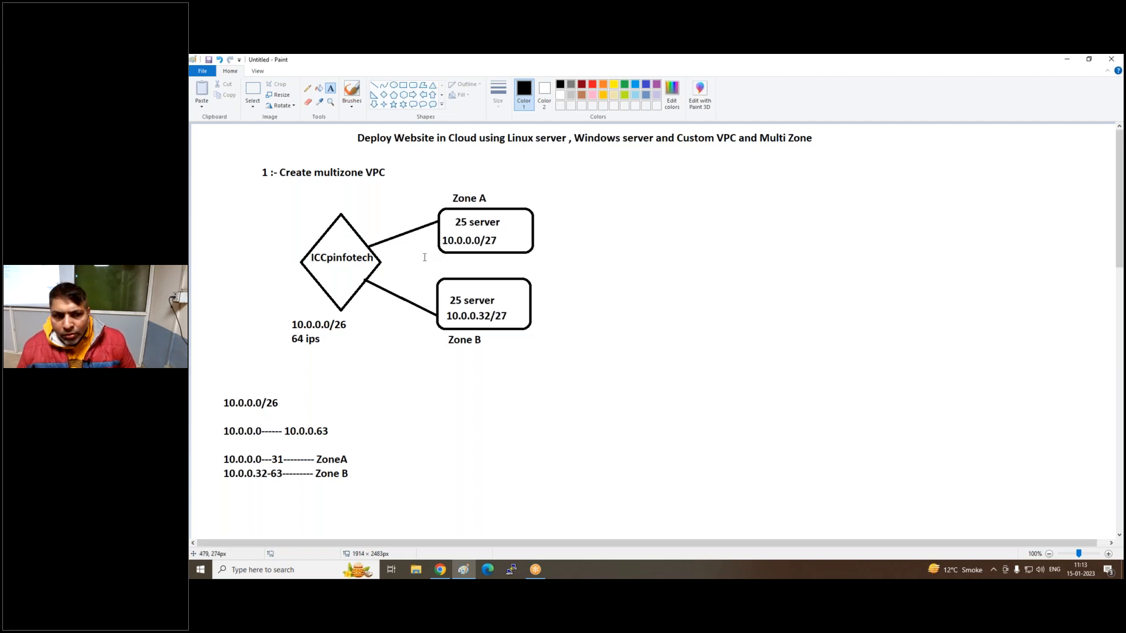
Switch to the AWS console in Chrome, find the VPC service, and check the default VPC's IPv4 CIDR in the VPC list.
left_click(440, 569)
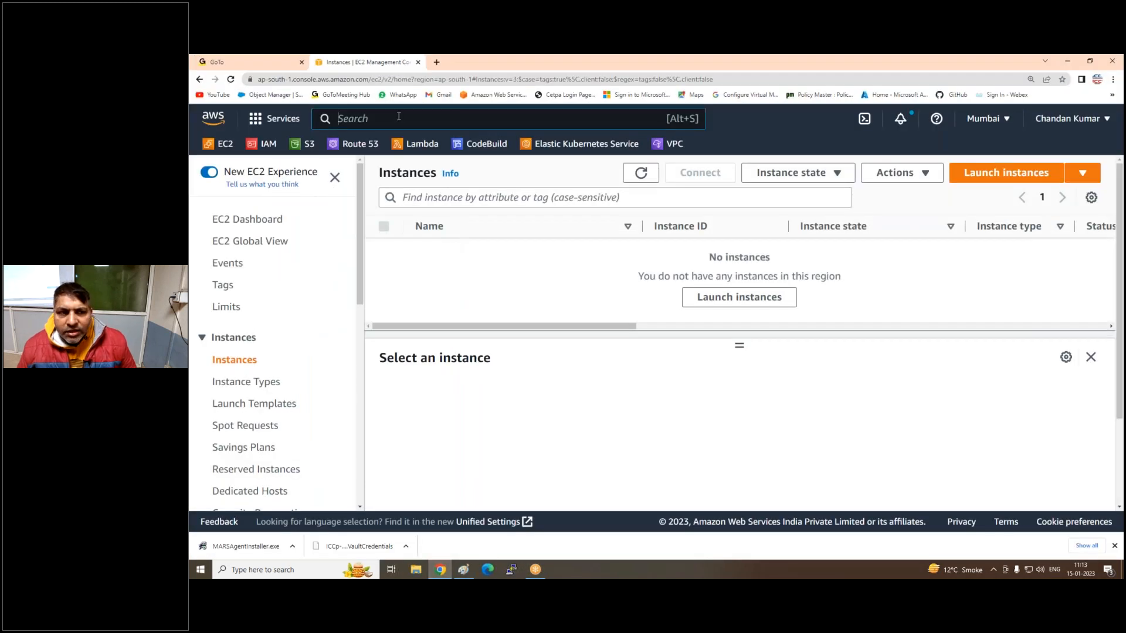
type("vpc")
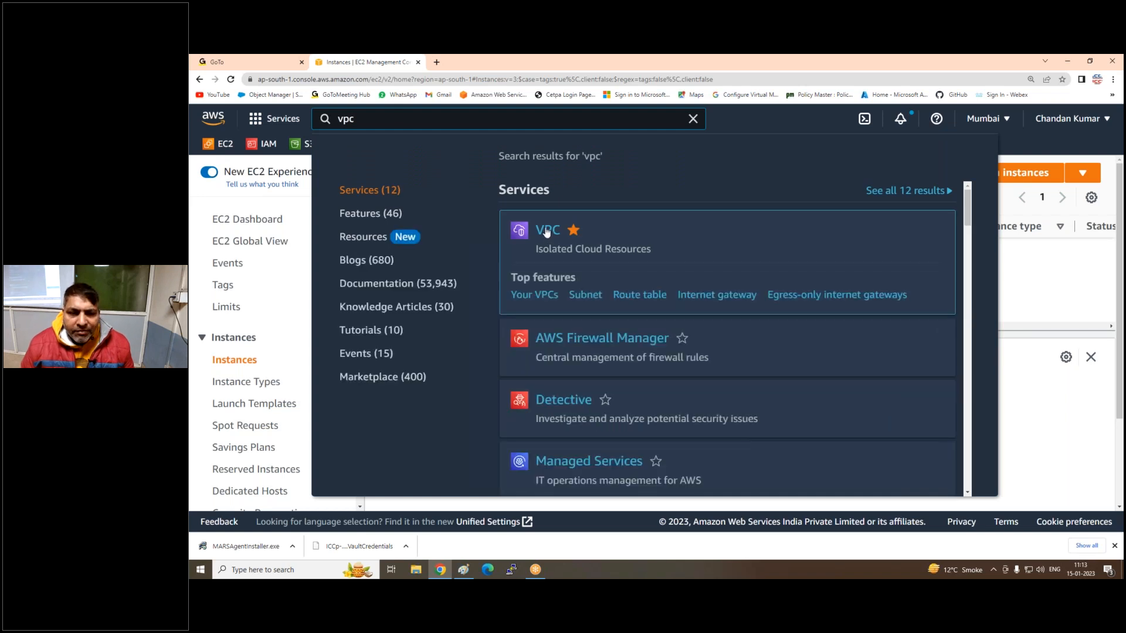
left_click(546, 230)
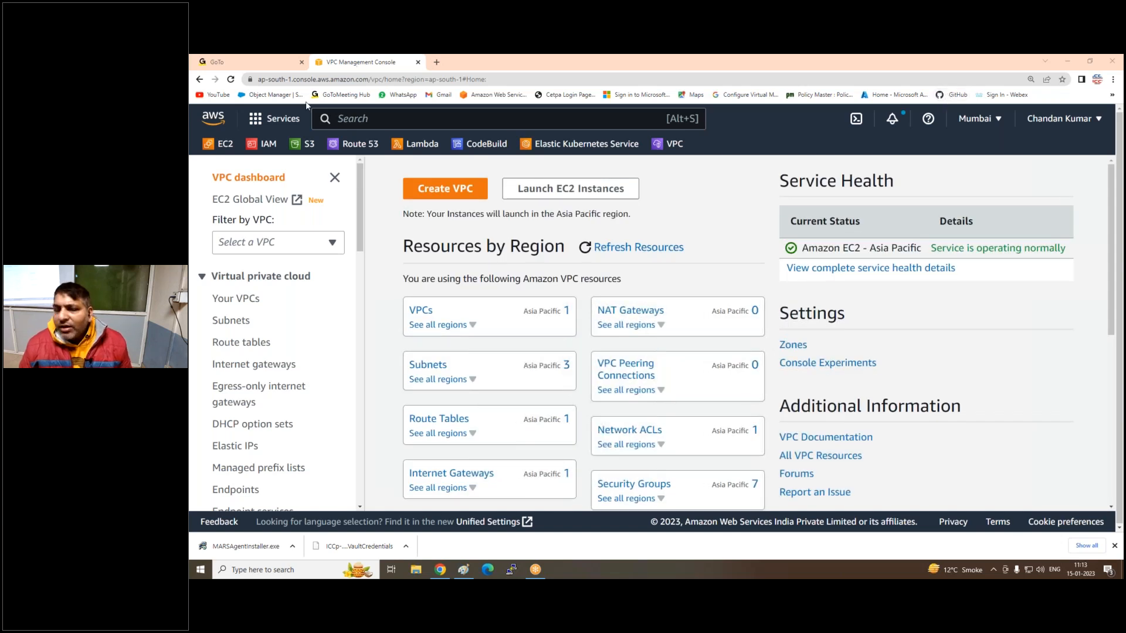
left_click(223, 298)
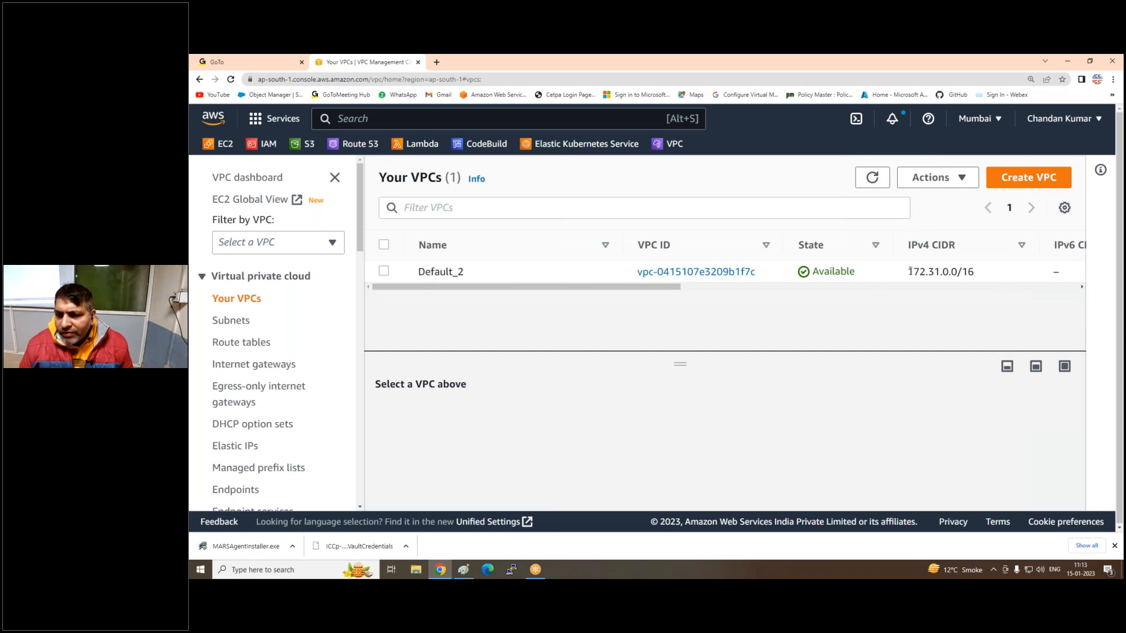
left_click_drag(907, 271, 995, 277)
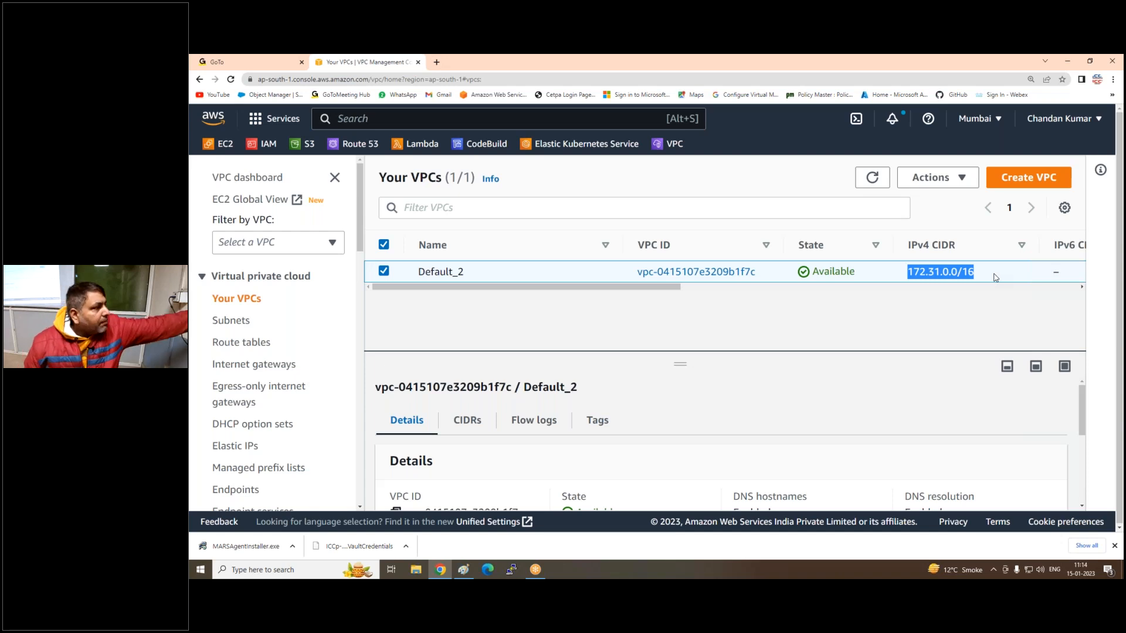
Start creating a VPC-only resource with the name tag "Iccpinfotech-VPC".
left_click(1017, 180)
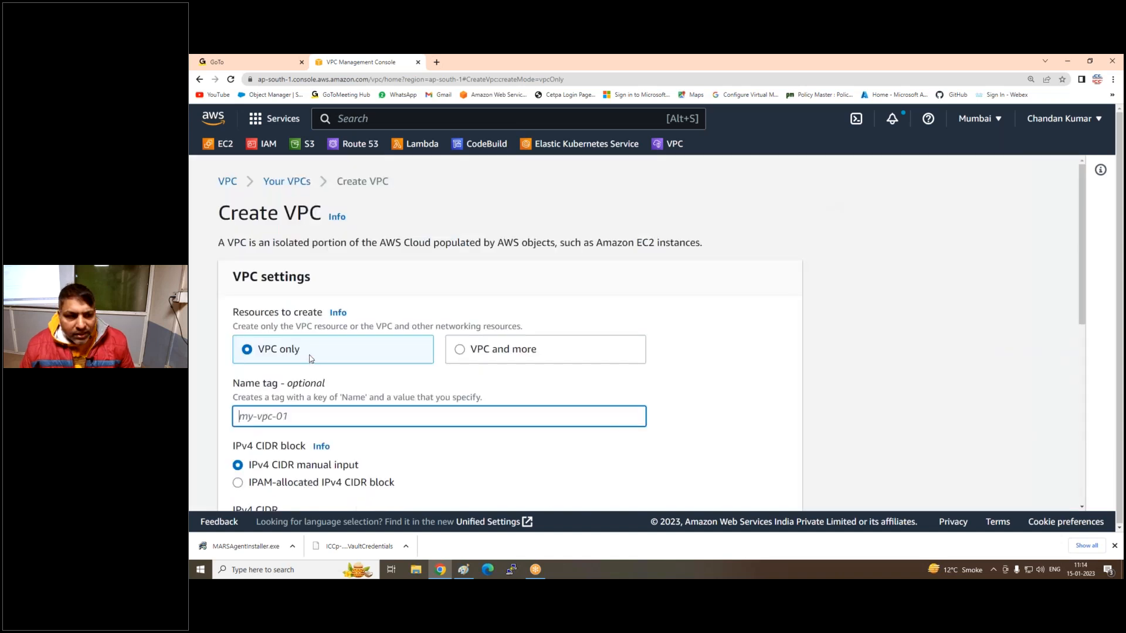
scroll(333, 347, "down", 1)
scroll(333, 350, "down", 1)
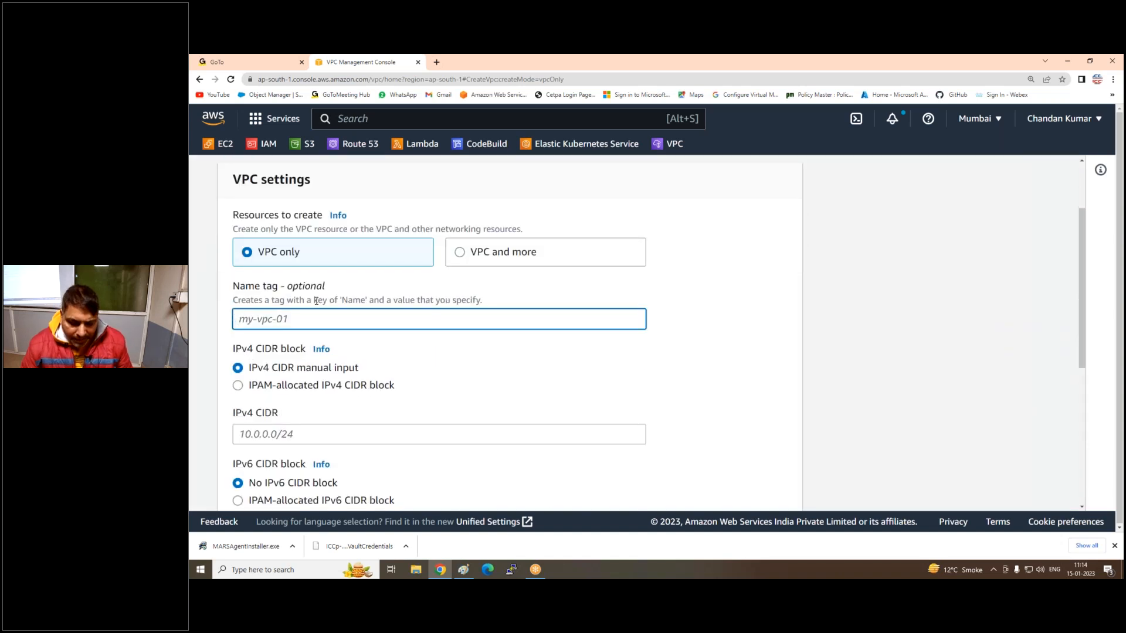
type("Iccpinf")
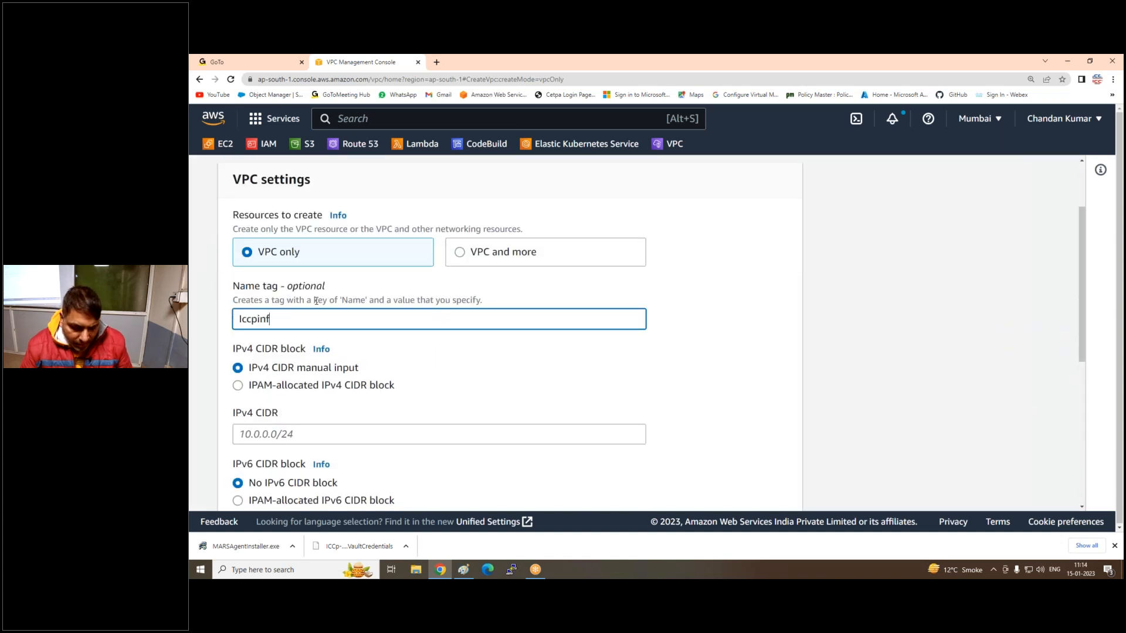
type("otech-VPC")
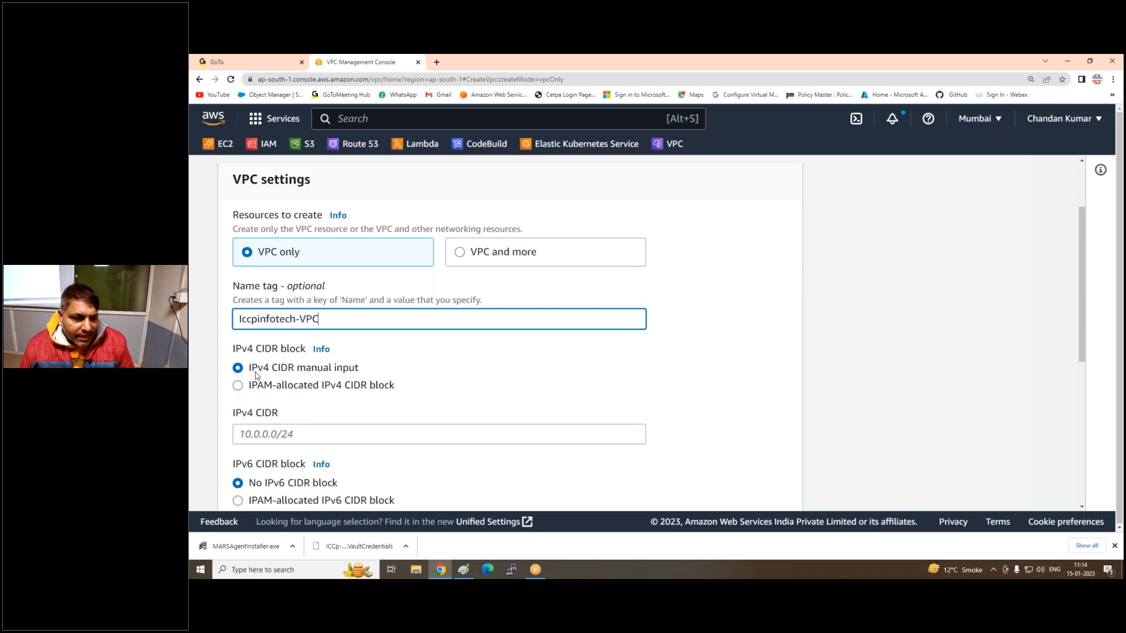
Set the new VPC's IPv4 CIDR to 10.0.0.0/26 and create the VPC.
scroll(256, 376, "down", 2)
left_click(305, 329)
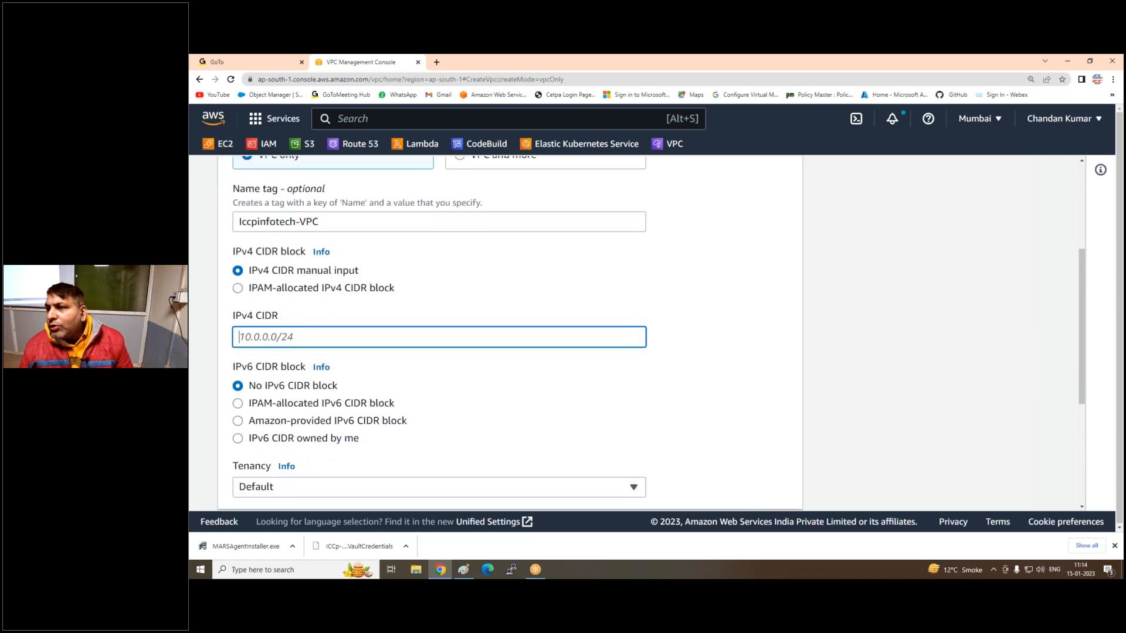
type("10.0")
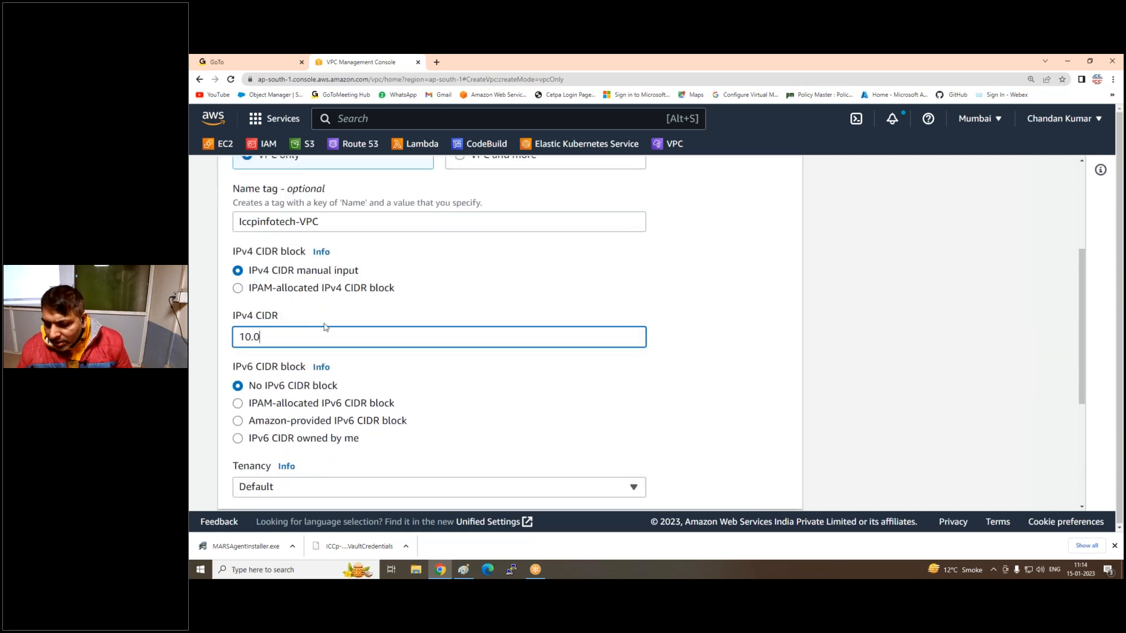
type(".0.0/26")
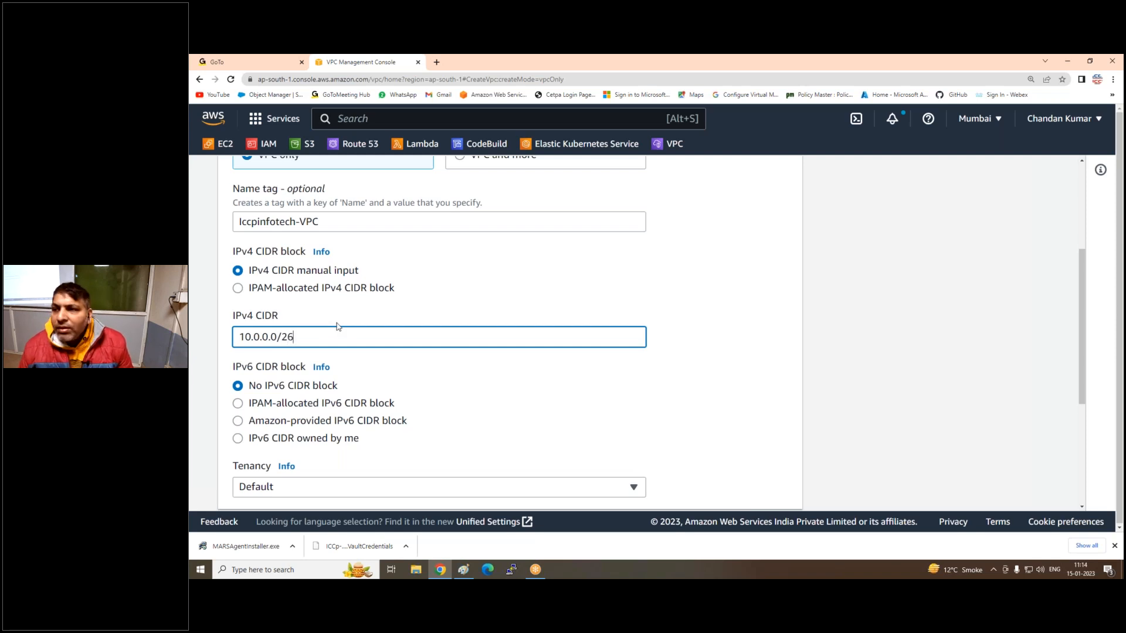
scroll(387, 365, "down", 5)
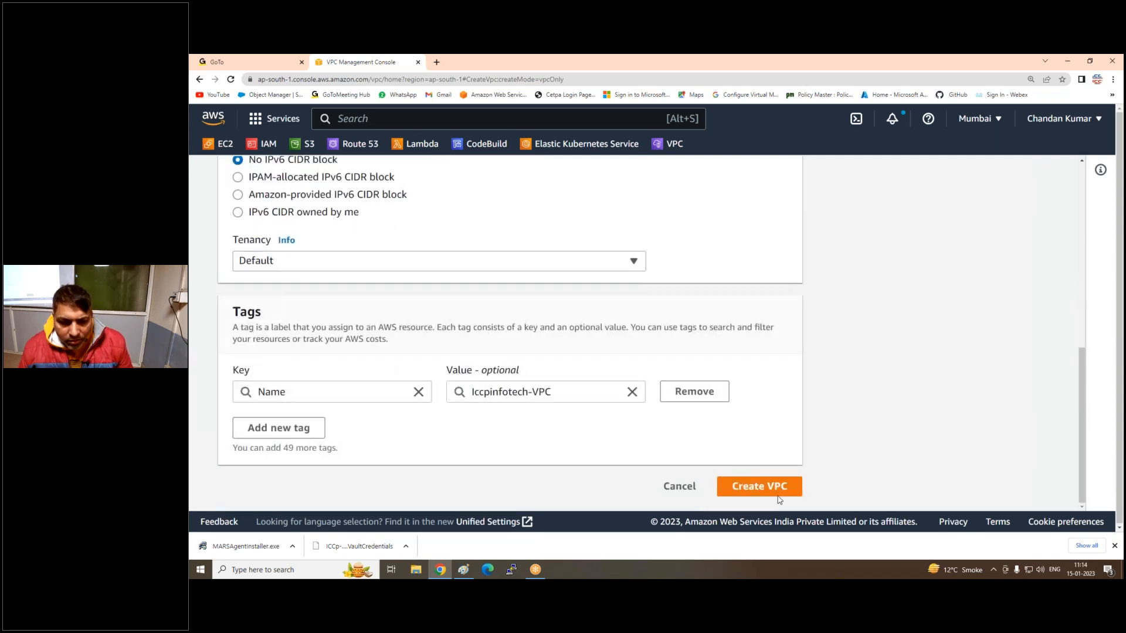
left_click(749, 492)
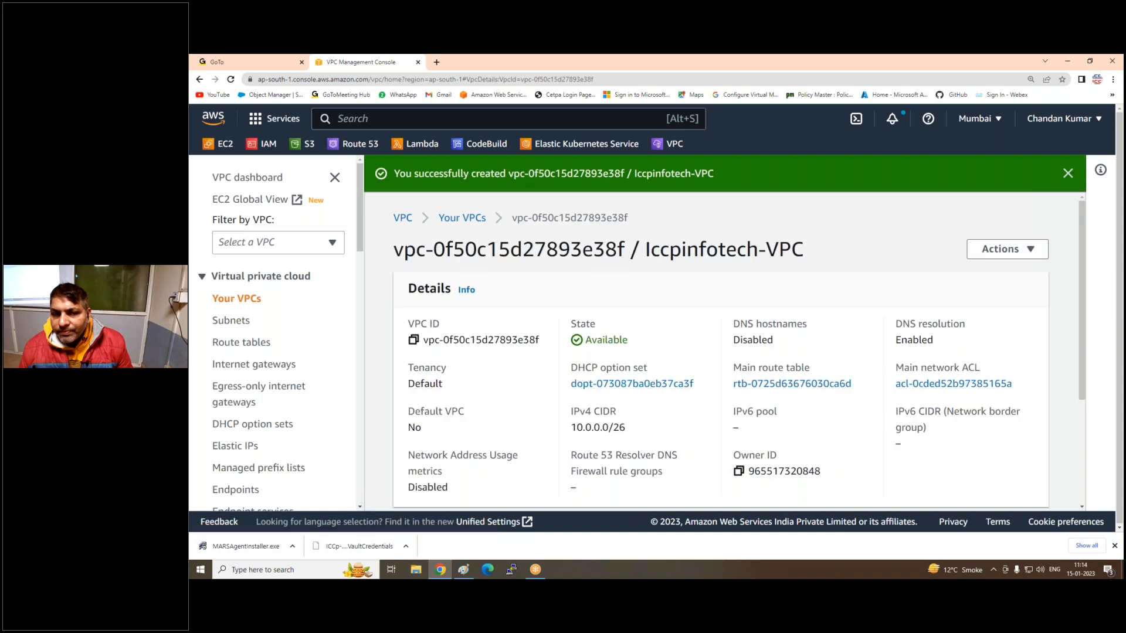
Switch back to the Paint diagram and add the label "Subnet" just before the Zone A range 10.0.0.0/27, outside the rectangle.
left_click(463, 569)
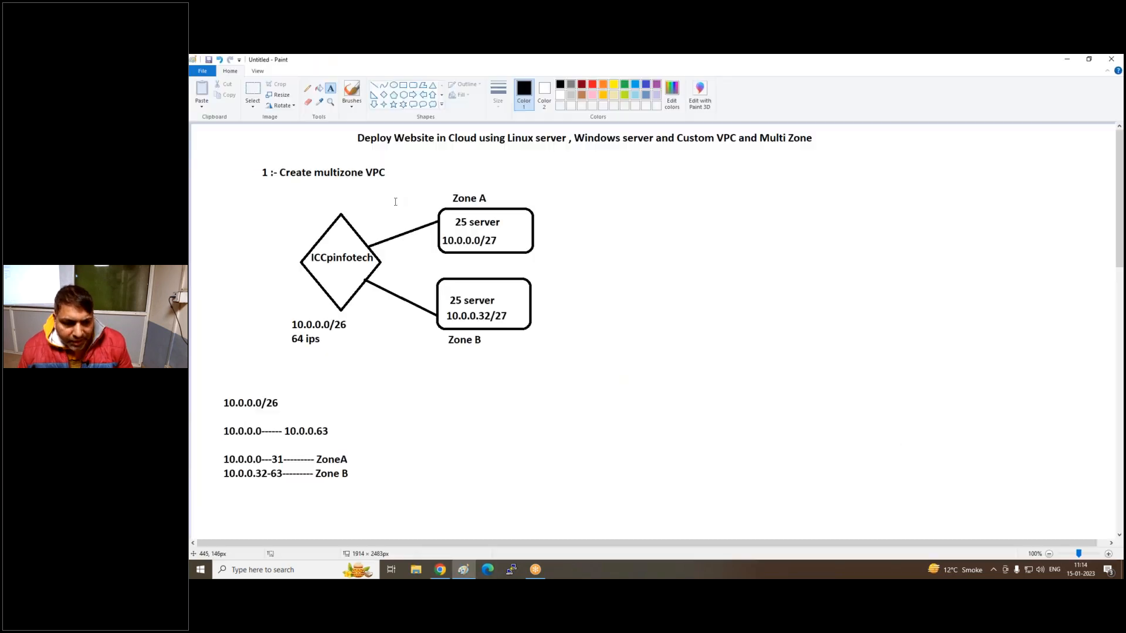
left_click(499, 231)
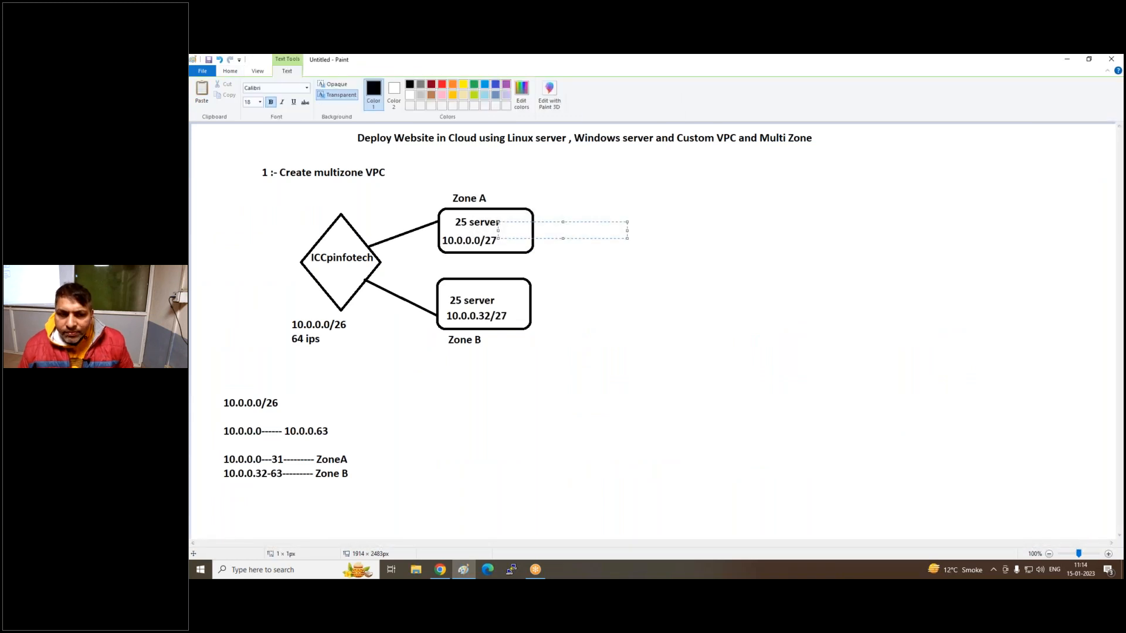
type("Subnet")
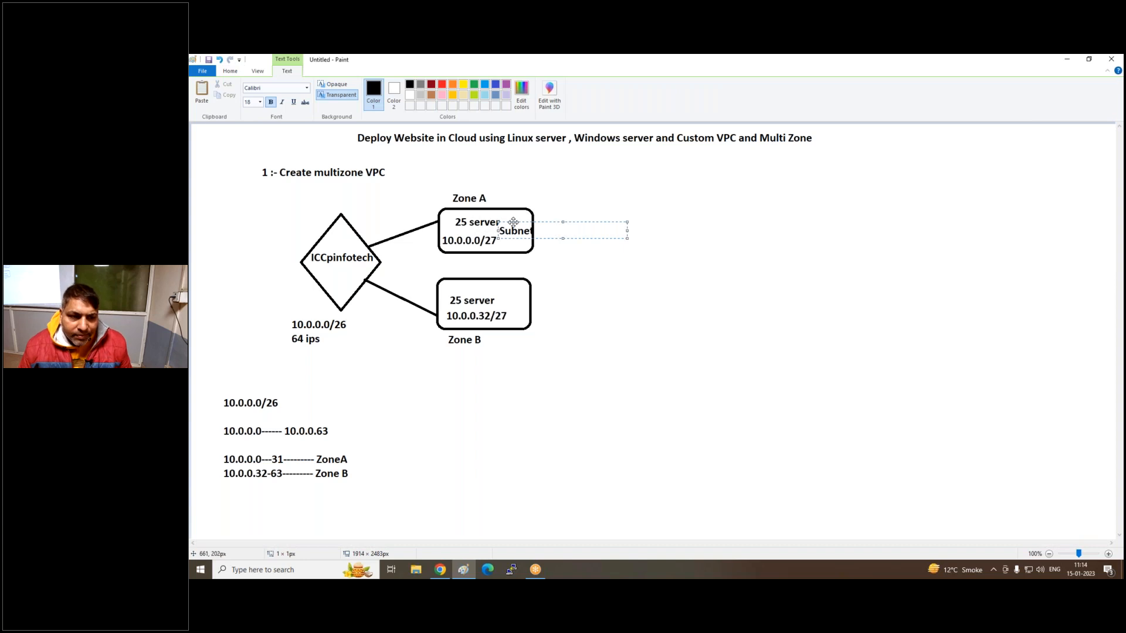
left_click_drag(429, 230, 414, 232)
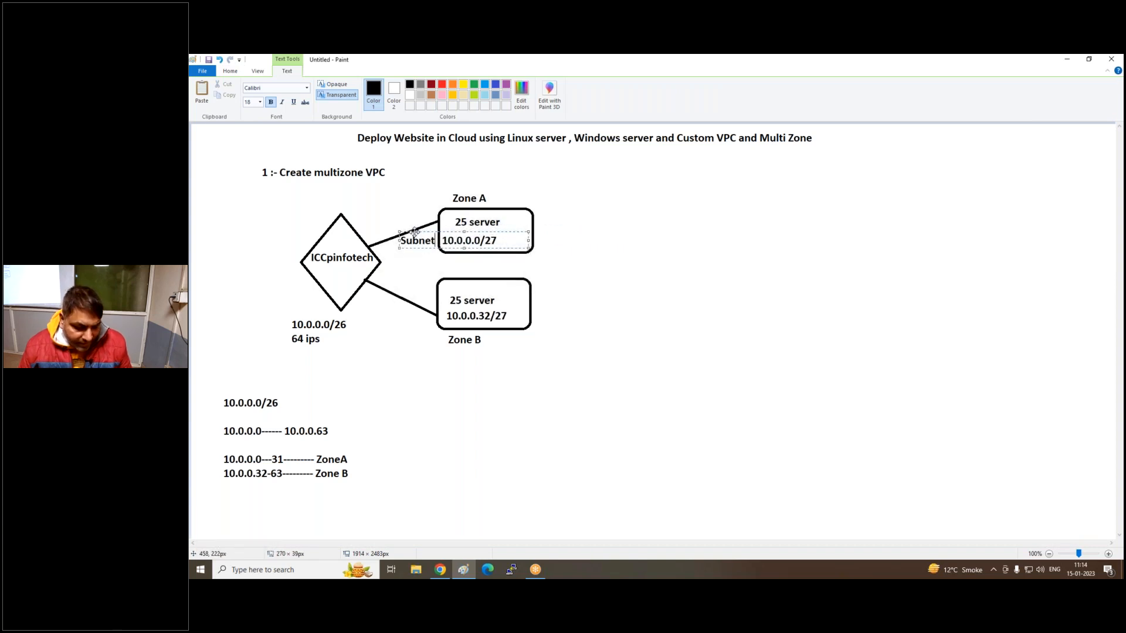
Add the label "Subnet" just before the Zone B range 10.0.0.32/27, outside the rectangle, and commit it.
left_click(397, 318)
left_click(397, 319)
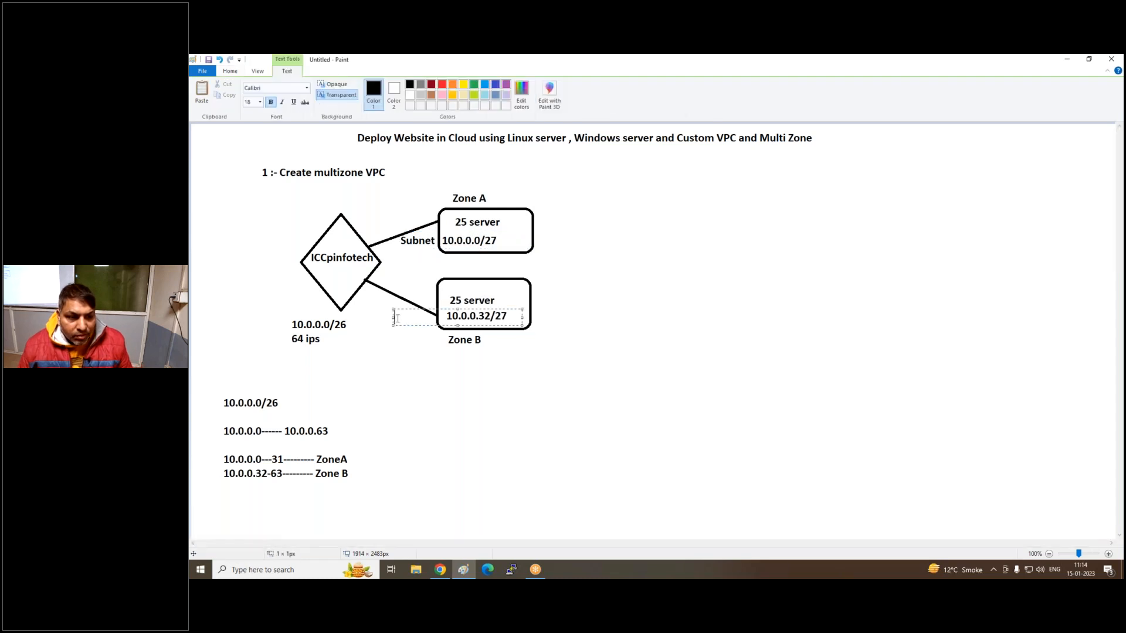
key("ctrl+v")
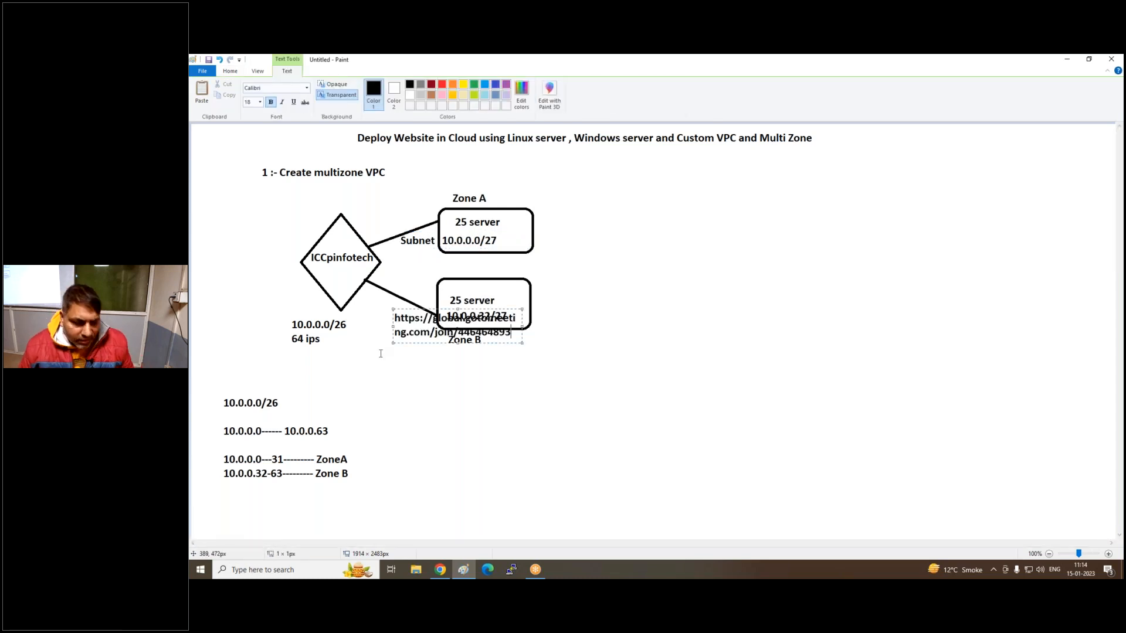
key("ctrl+z")
type("S")
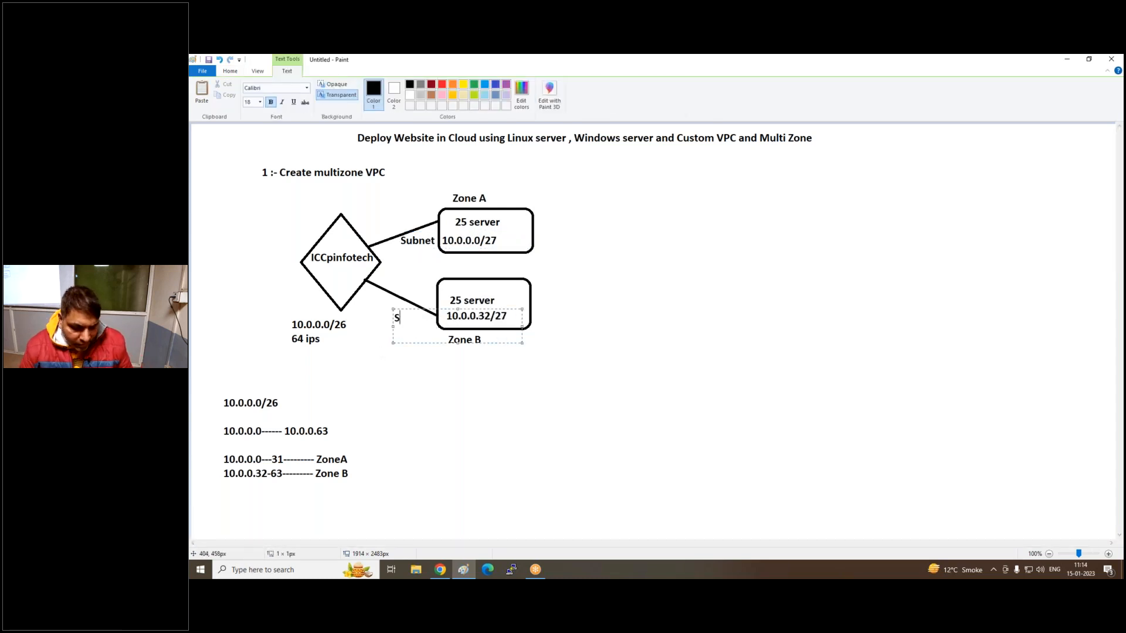
type("ubnet")
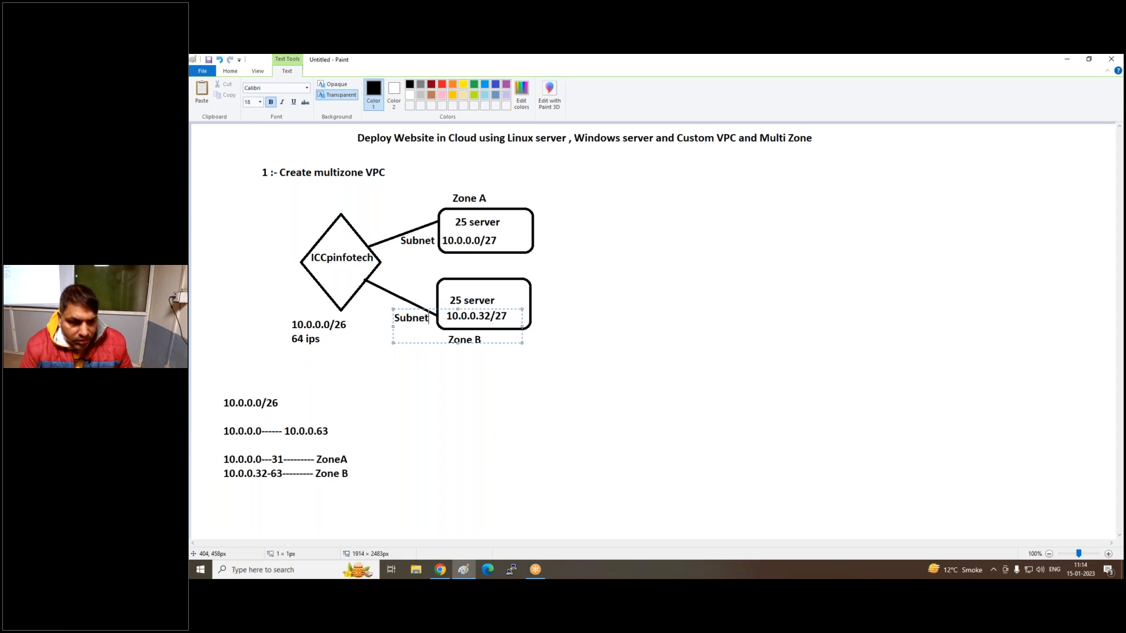
left_click(416, 360)
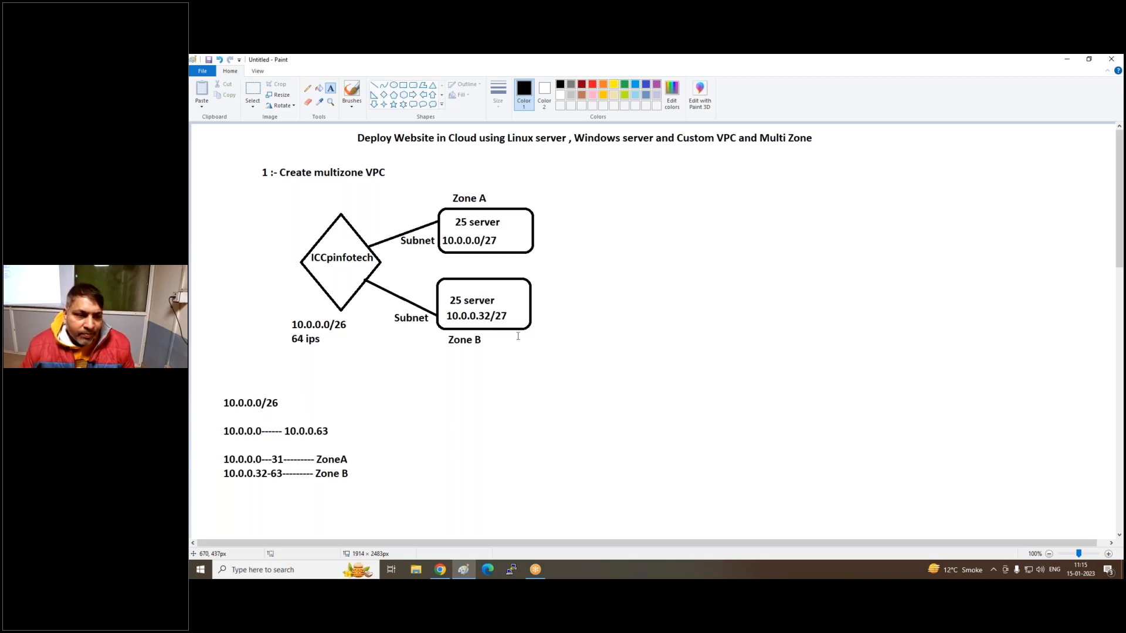
Switch back to the AWS console and examine the existing subnets' IPv4 CIDRs, available addresses and availability zones.
left_click(440, 569)
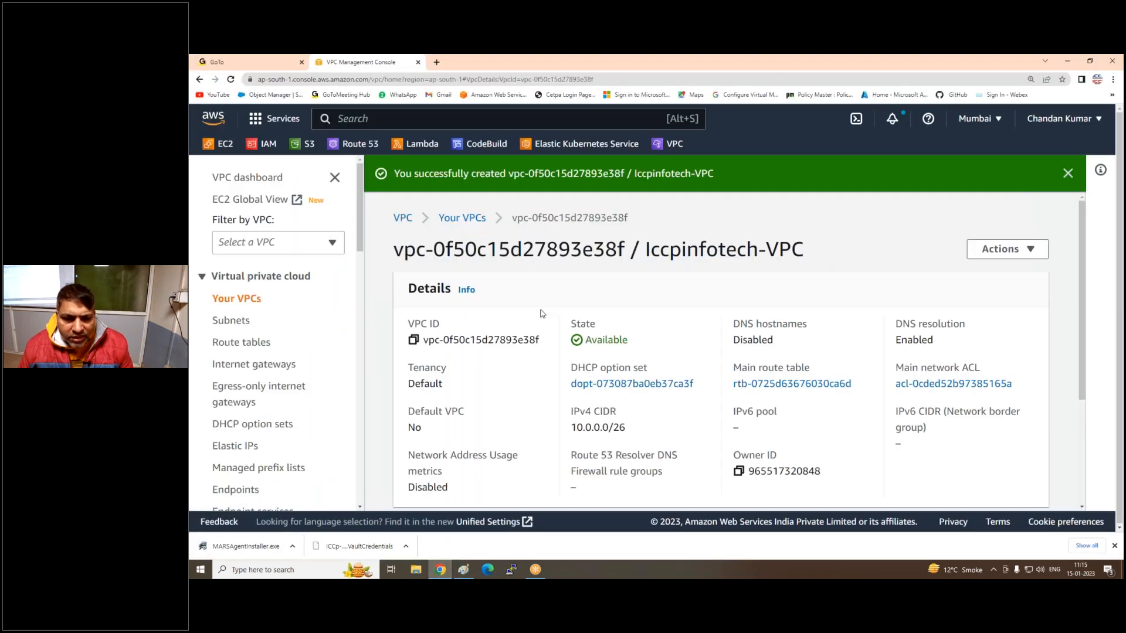
left_click(230, 320)
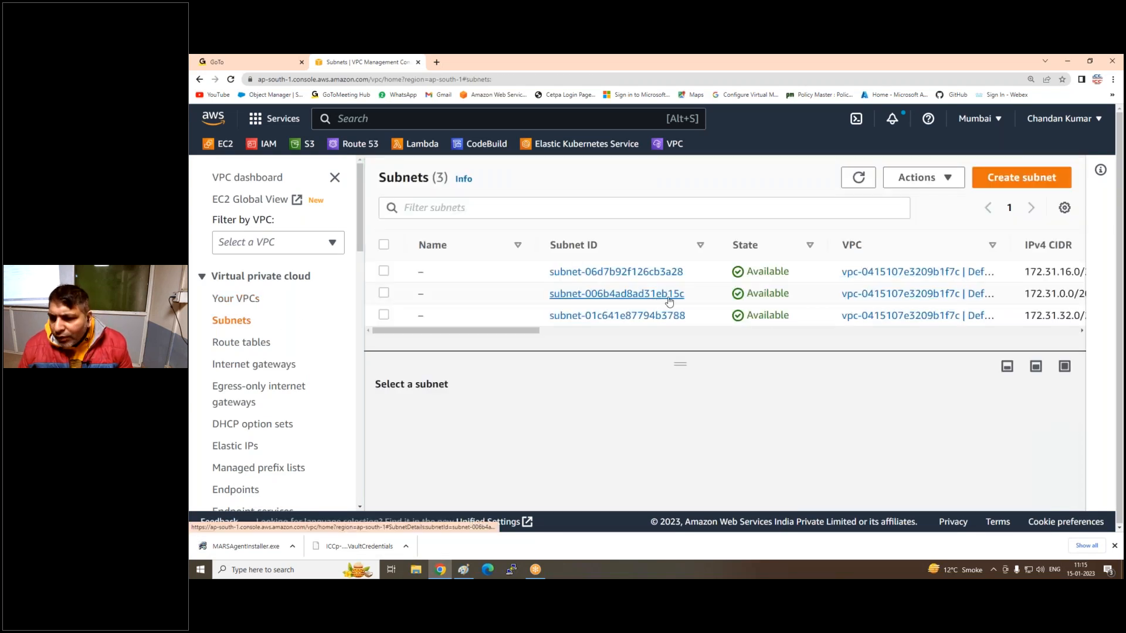
left_click_drag(512, 333, 532, 335)
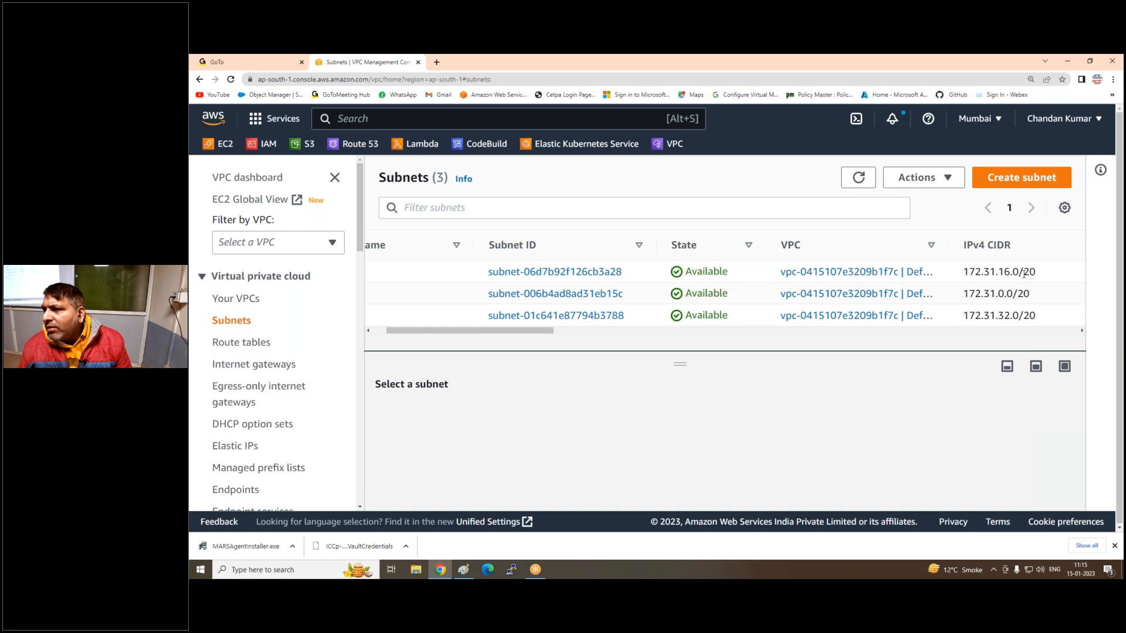
left_click_drag(544, 331, 648, 336)
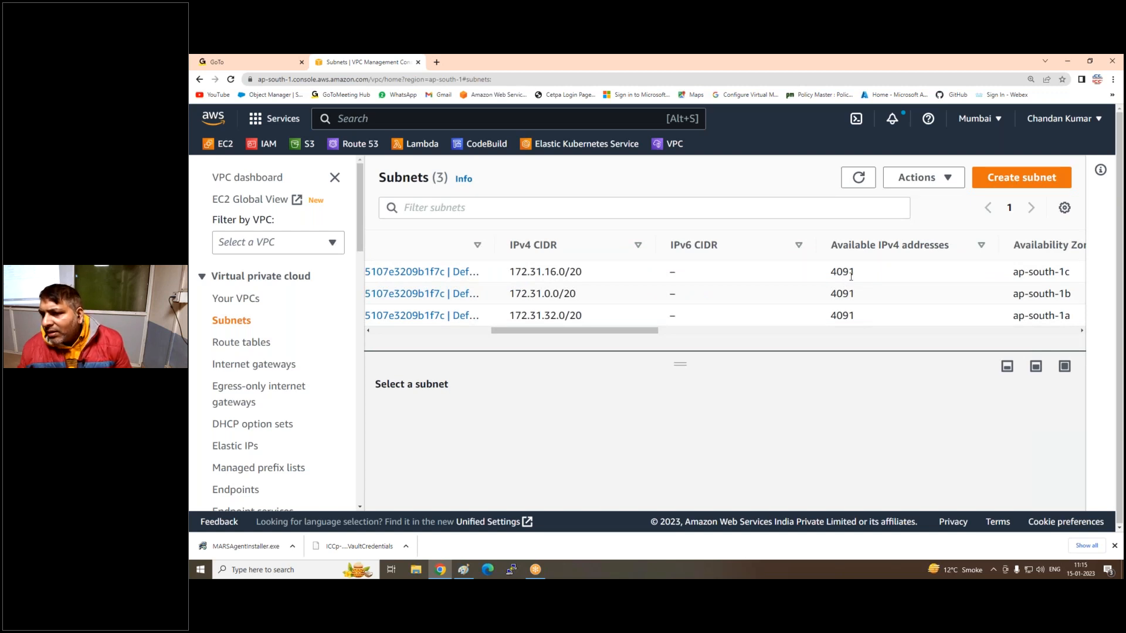
left_click_drag(642, 335, 732, 343)
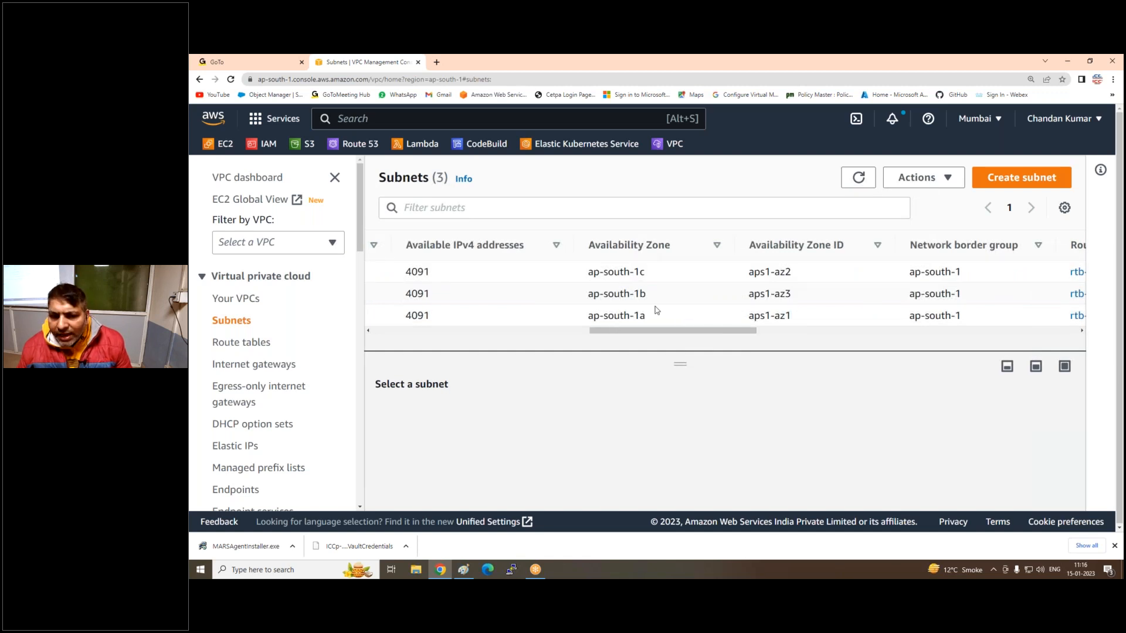
left_click_drag(670, 337, 453, 337)
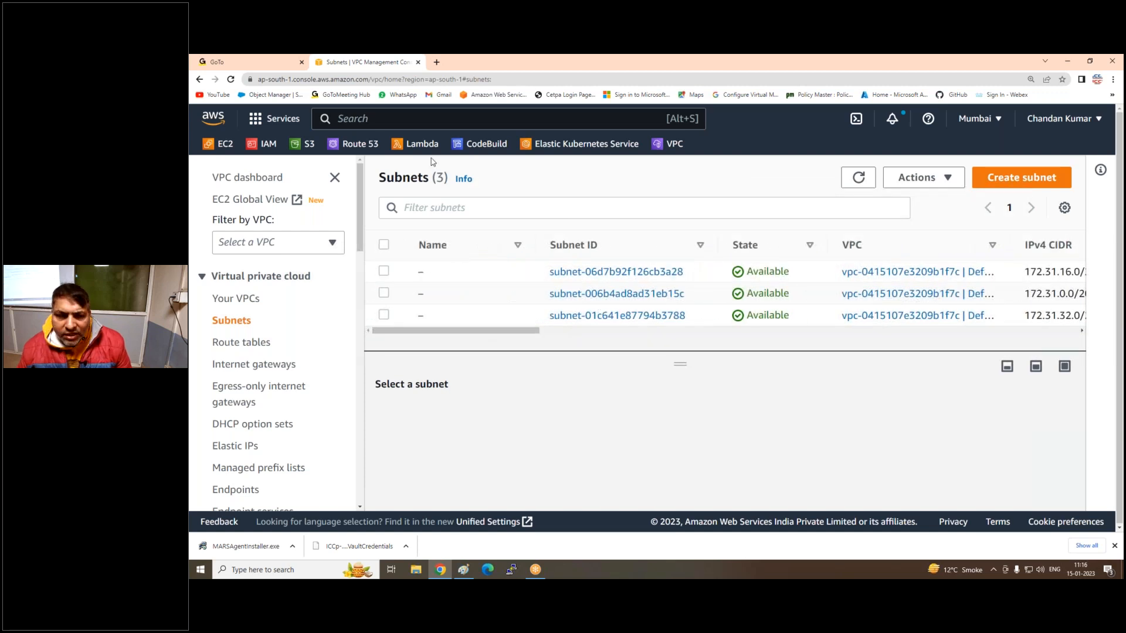
Start creating a subnet in the VPC Iccpinfotech-VPC.
left_click(1012, 181)
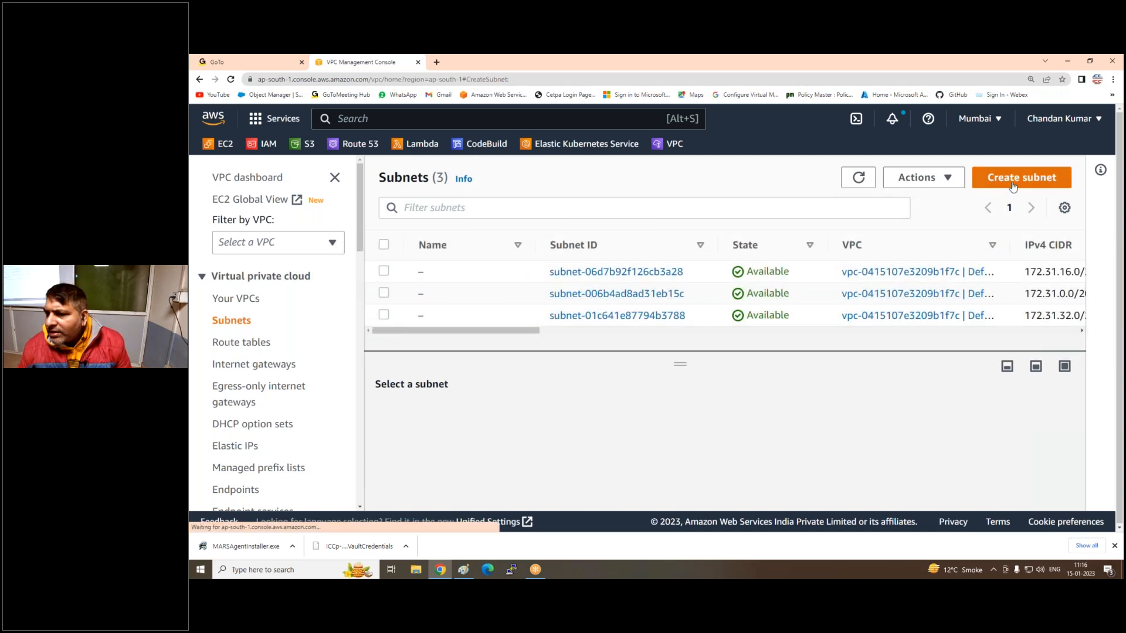
left_click(301, 343)
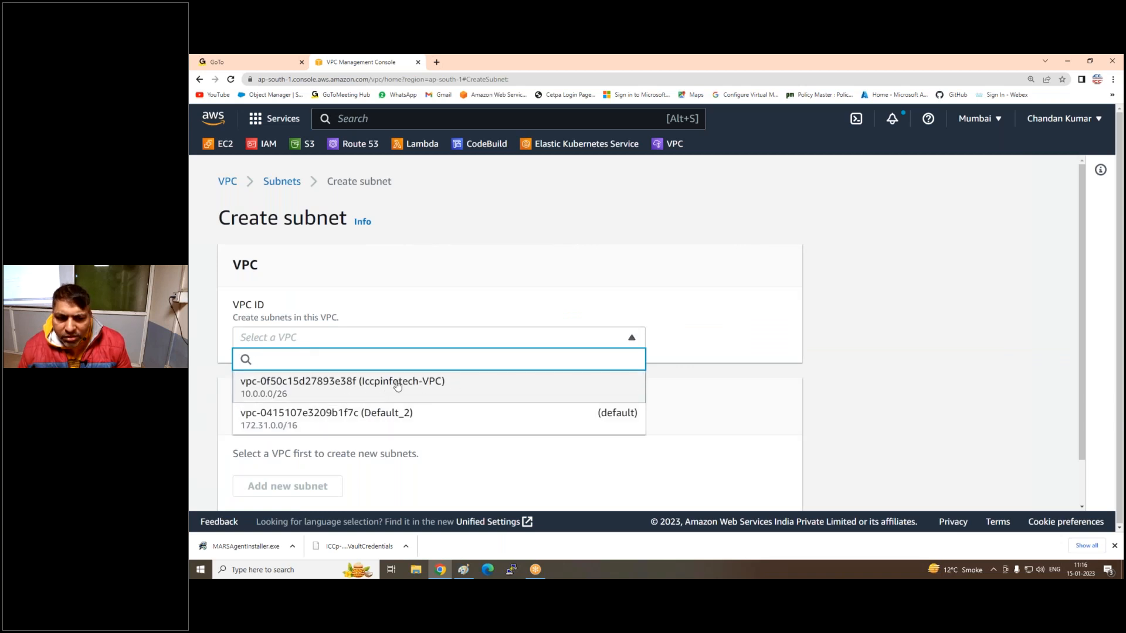
left_click(423, 385)
scroll(420, 385, "down", 4)
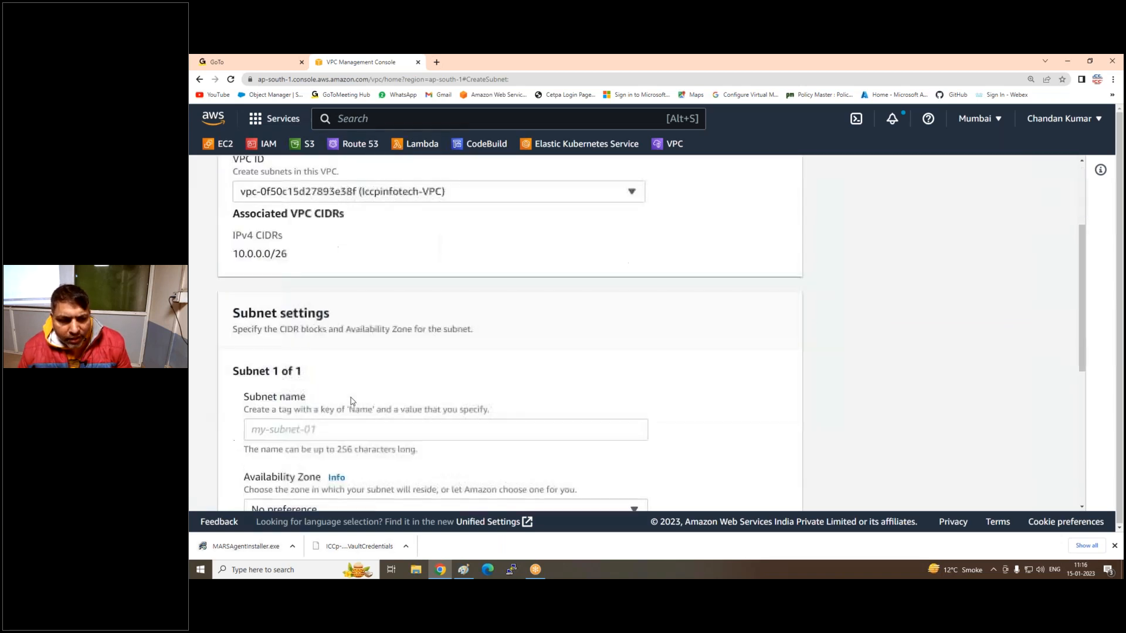
Name the first subnet "Subnet-Zone-A" and place it in availability zone Asia Pacific (Mumbai) / ap-south-1a.
left_click(285, 334)
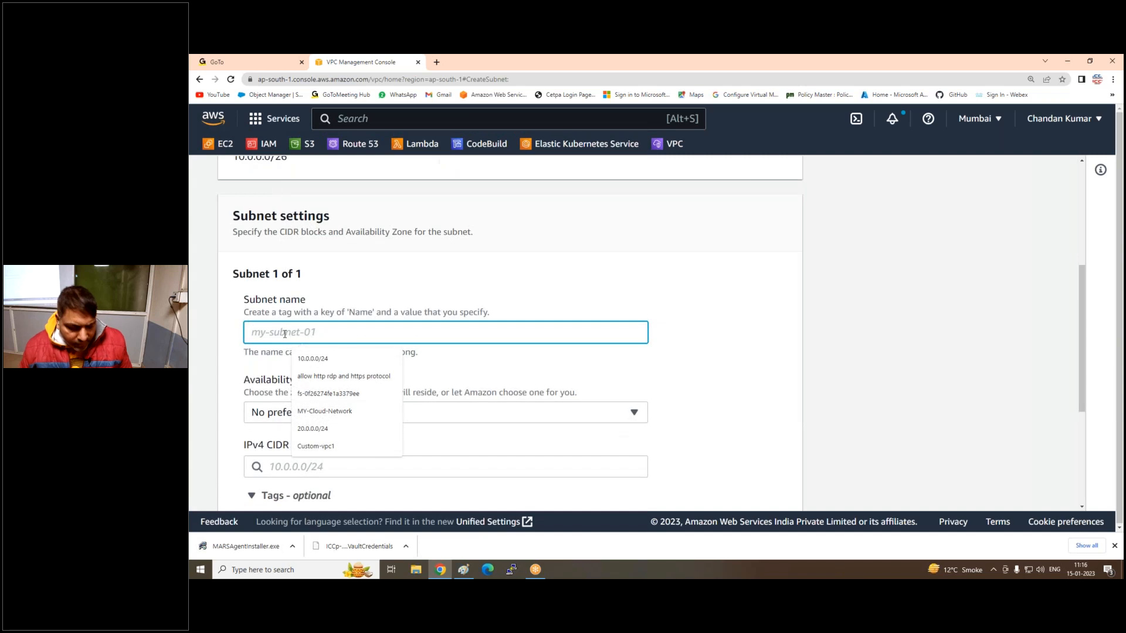
type("Subnet")
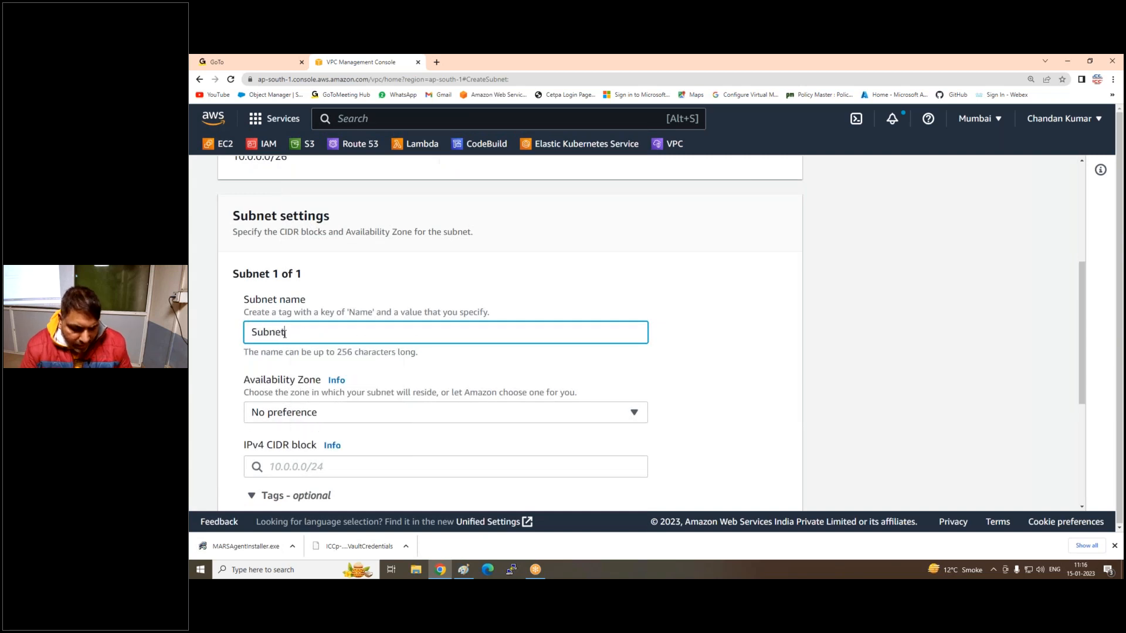
type("-Z")
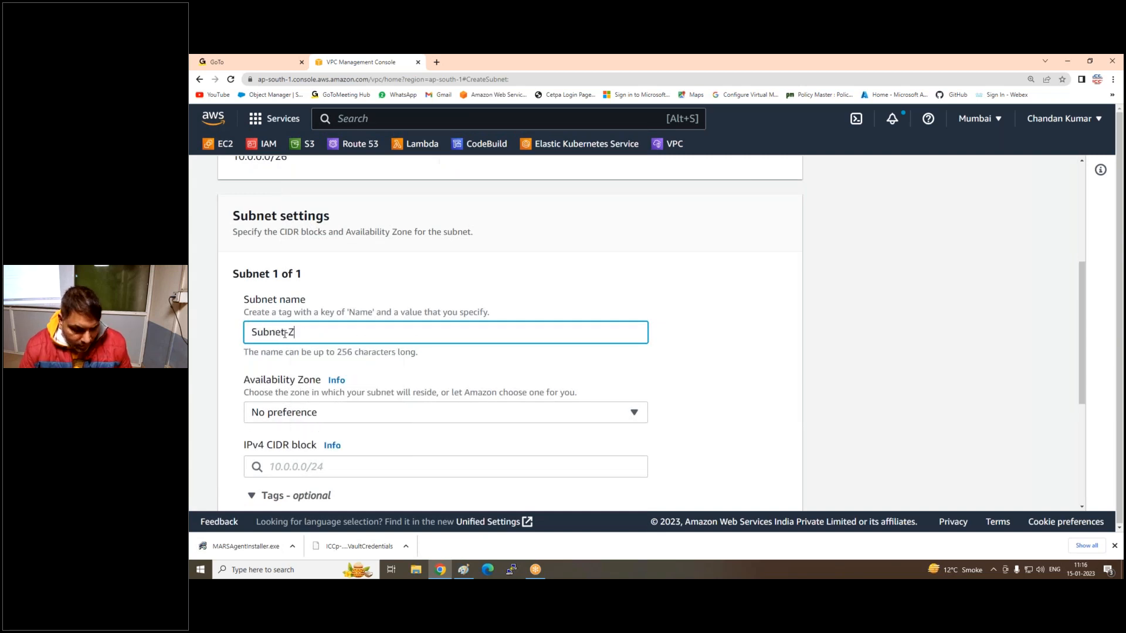
type("one-A")
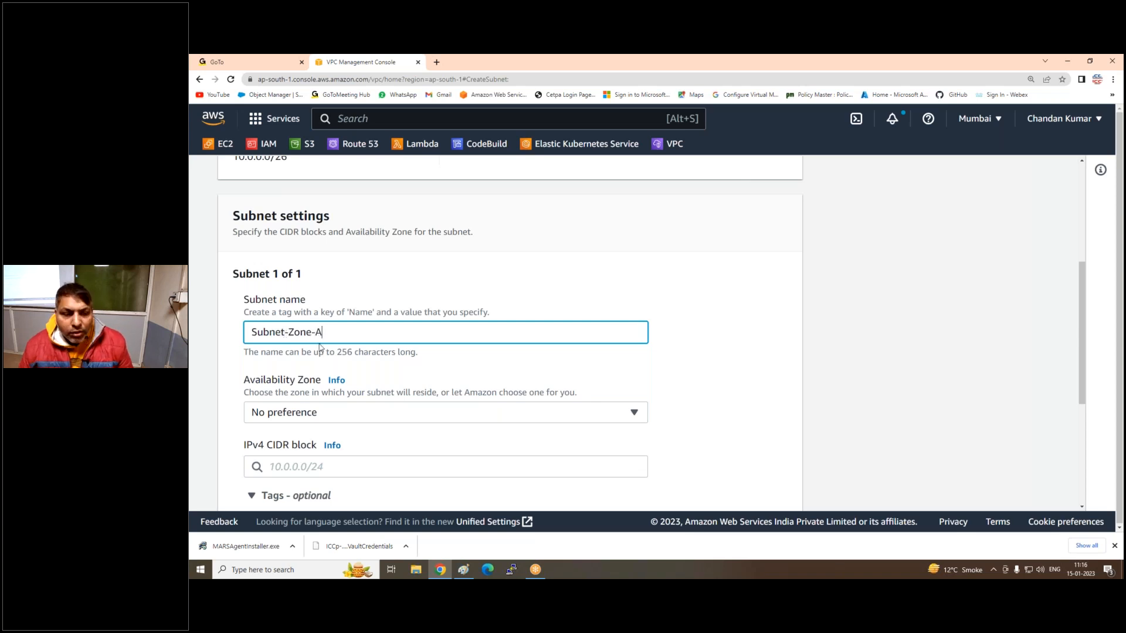
scroll(360, 380, "down", 2)
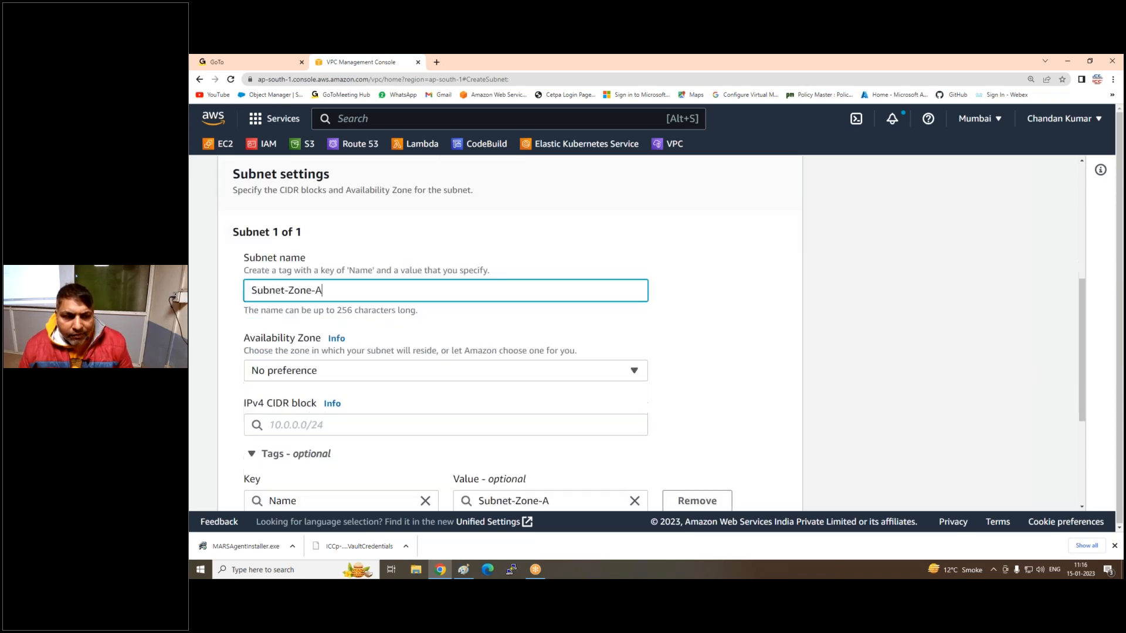
left_click(328, 314)
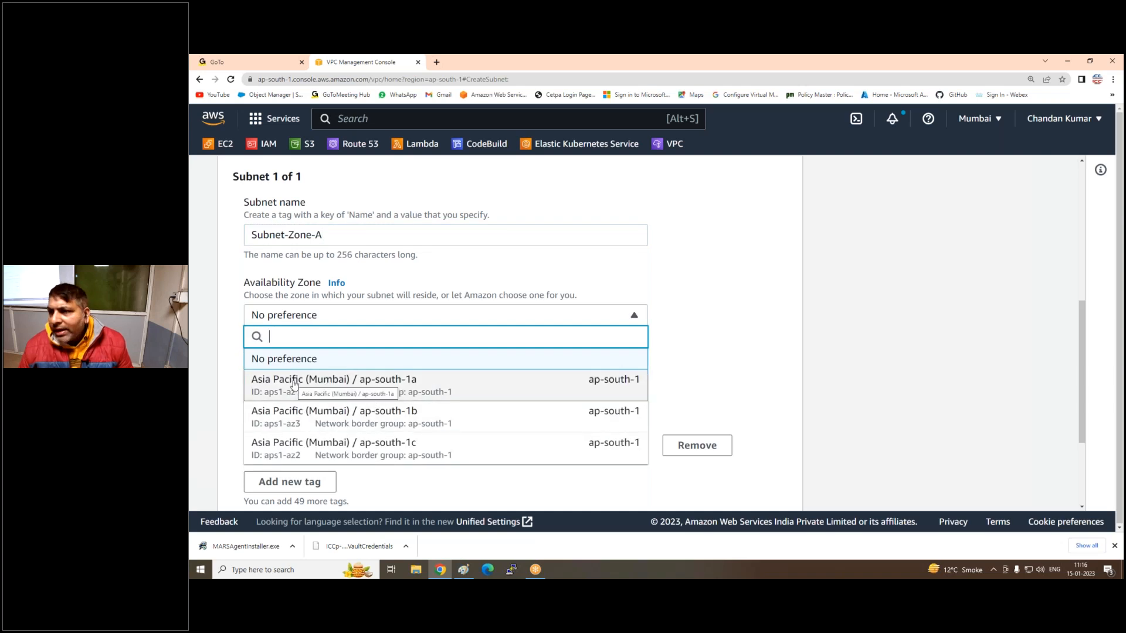
left_click(397, 388)
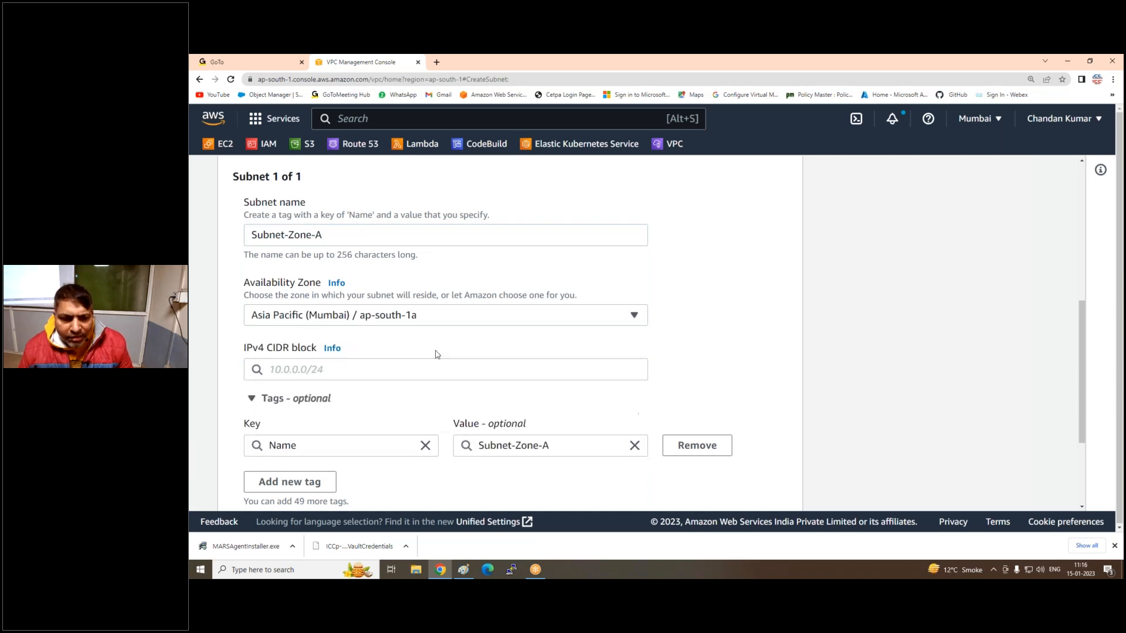
Set the IPv4 CIDR block of Subnet-Zone-A to 10.0.0.0/27.
left_click(321, 370)
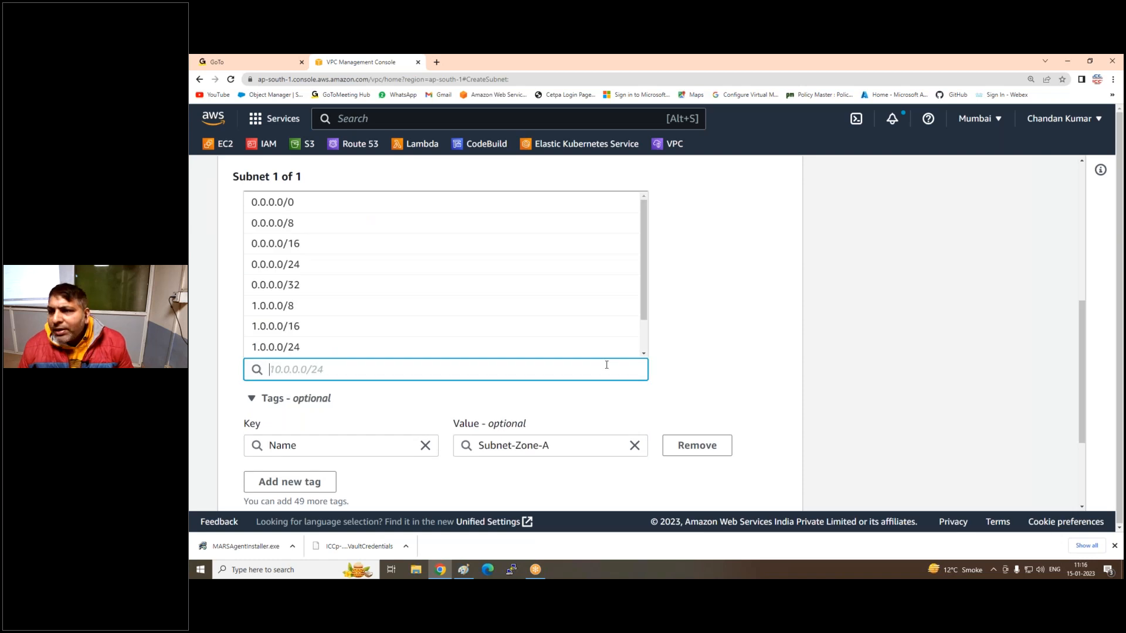
type("10.")
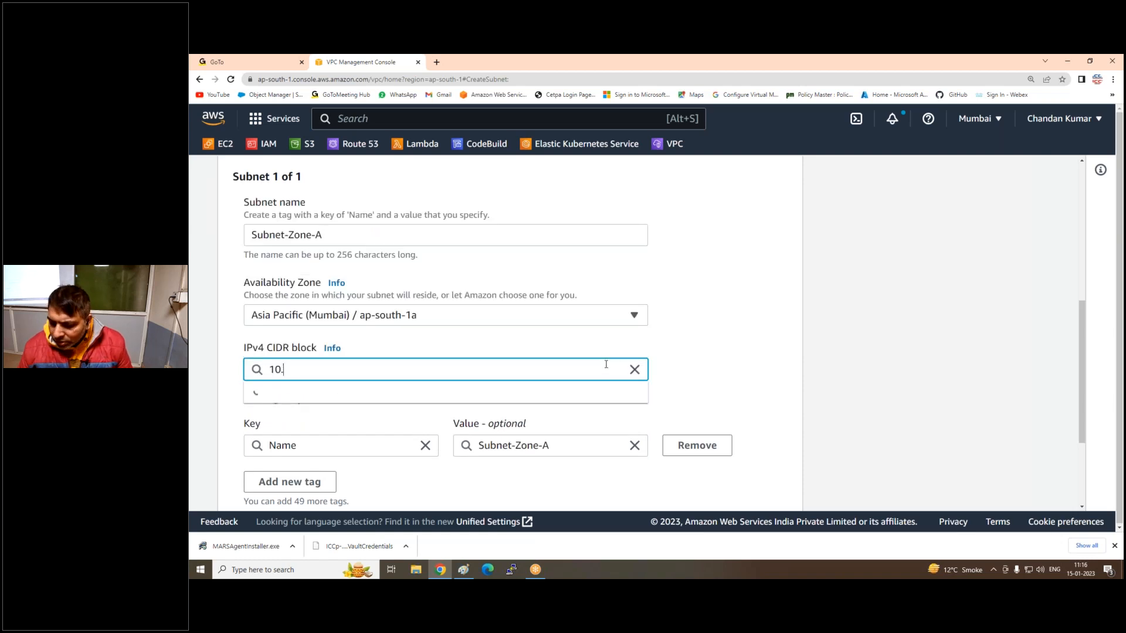
type("0.0.0/")
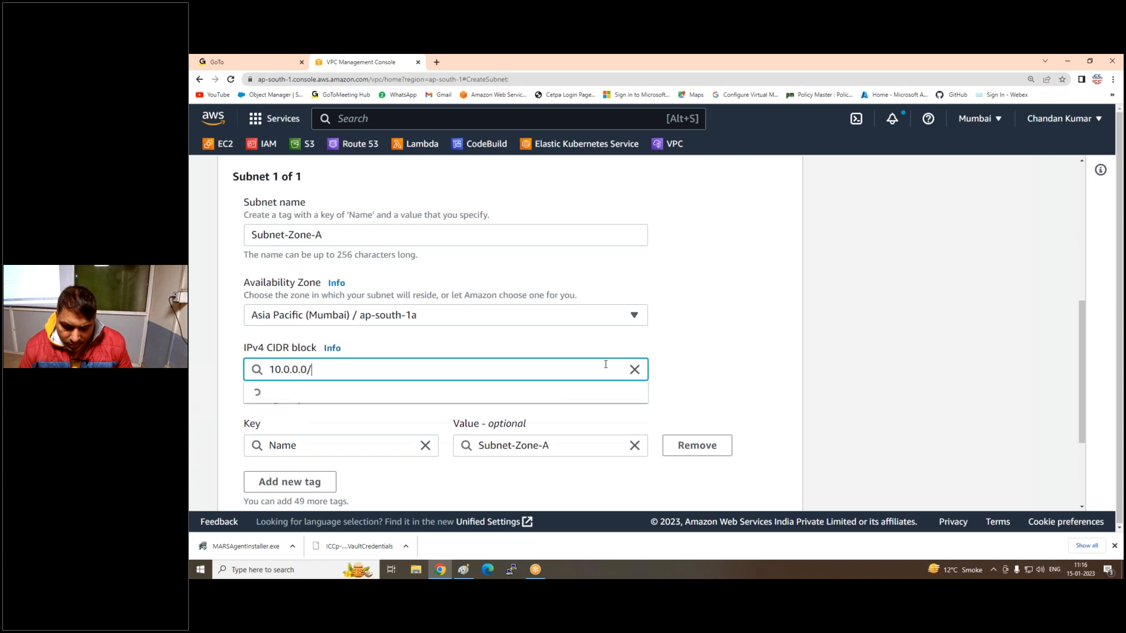
type("27")
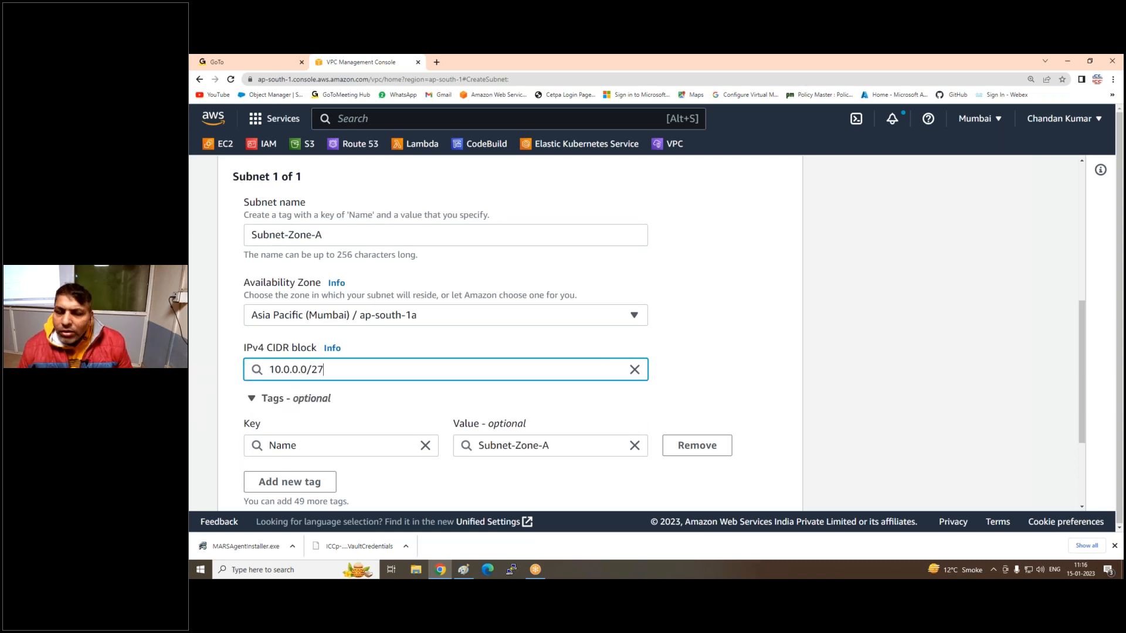
Add a second subnet named "Subnet2-Zone-B" in availability zone Asia Pacific (Mumbai) / ap-south-1b.
scroll(304, 340, "down", 3)
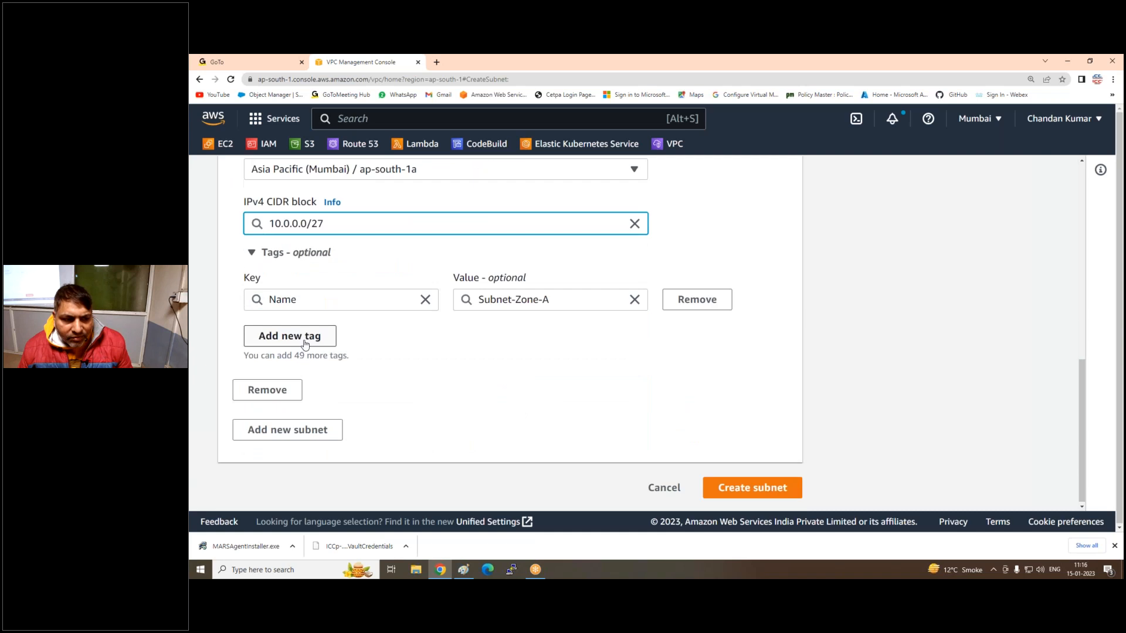
left_click(297, 430)
scroll(355, 387, "down", 3)
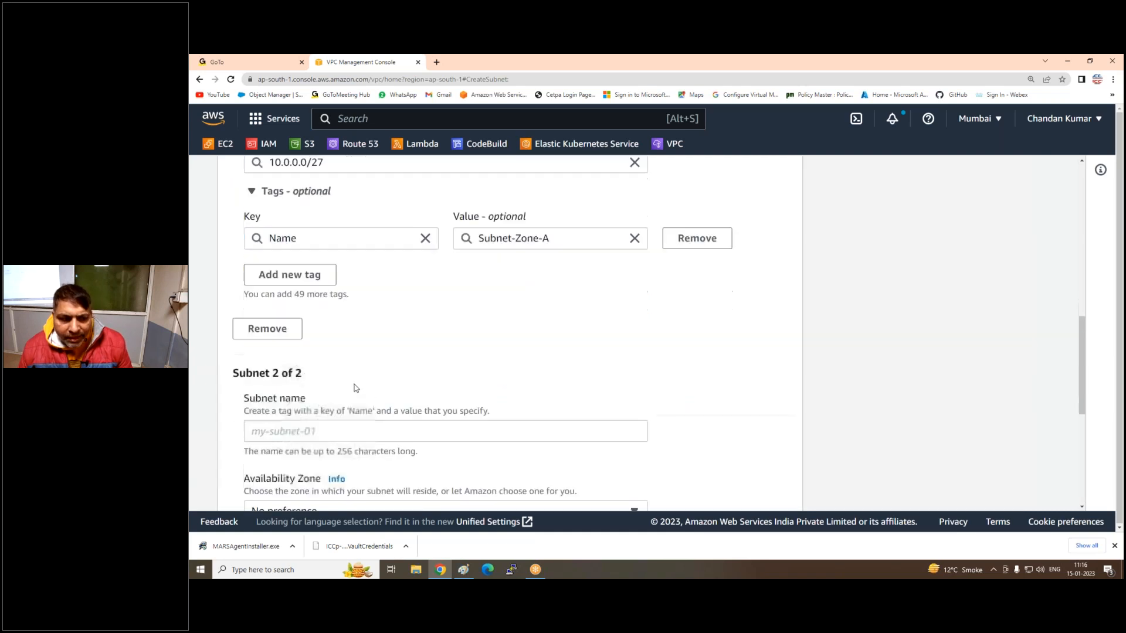
left_click(267, 349)
type("S")
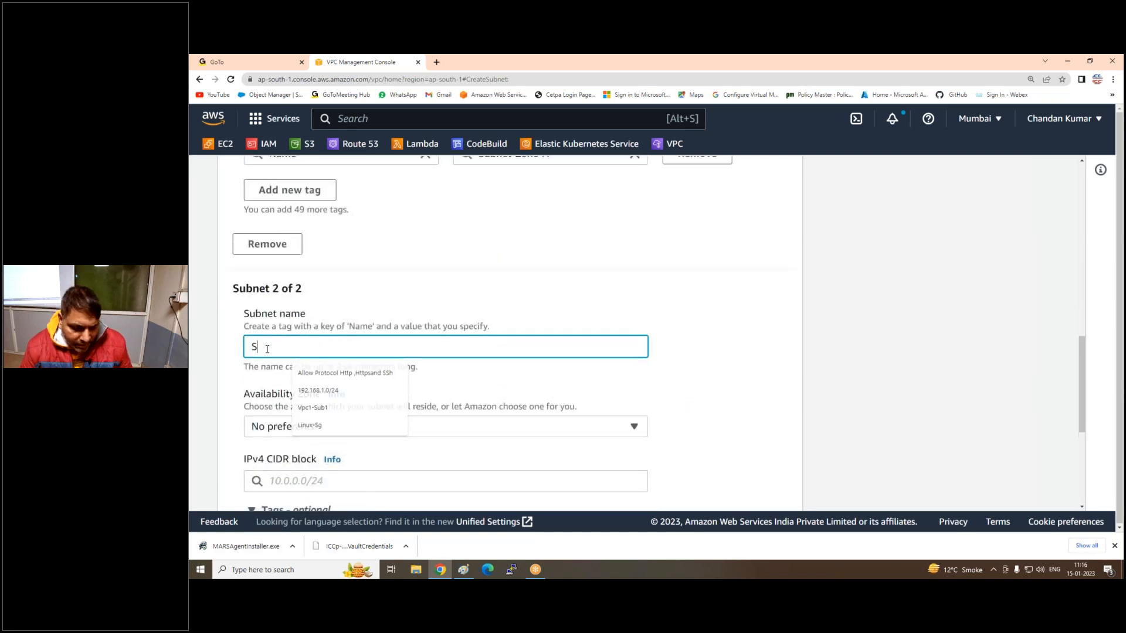
type("ubnet2-")
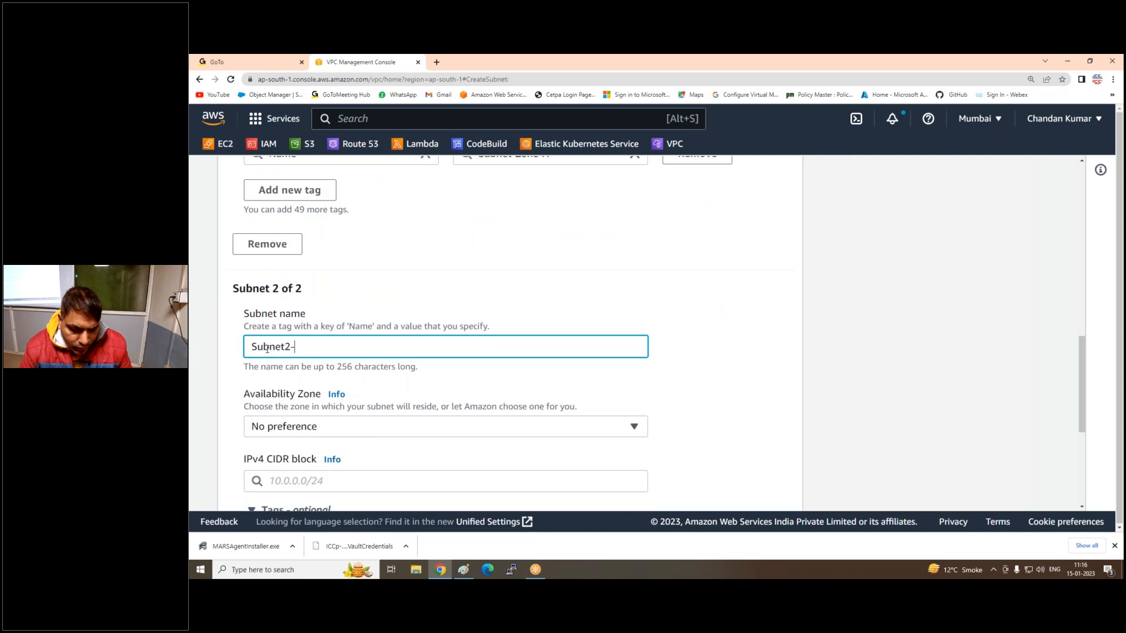
type("Zone-B")
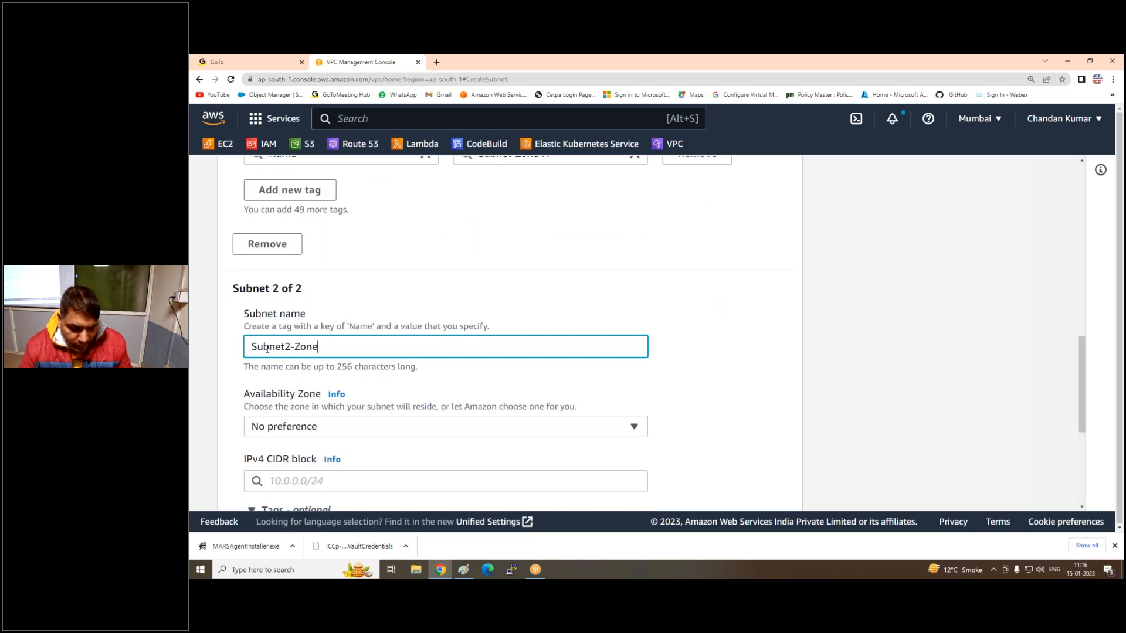
left_click(316, 434)
left_click(336, 370)
Set the IPv4 CIDR block of Subnet2-Zone-B to 10.0.0.32/27 and create both subnets, showing them in the subnet list.
scroll(314, 411, "down", 2)
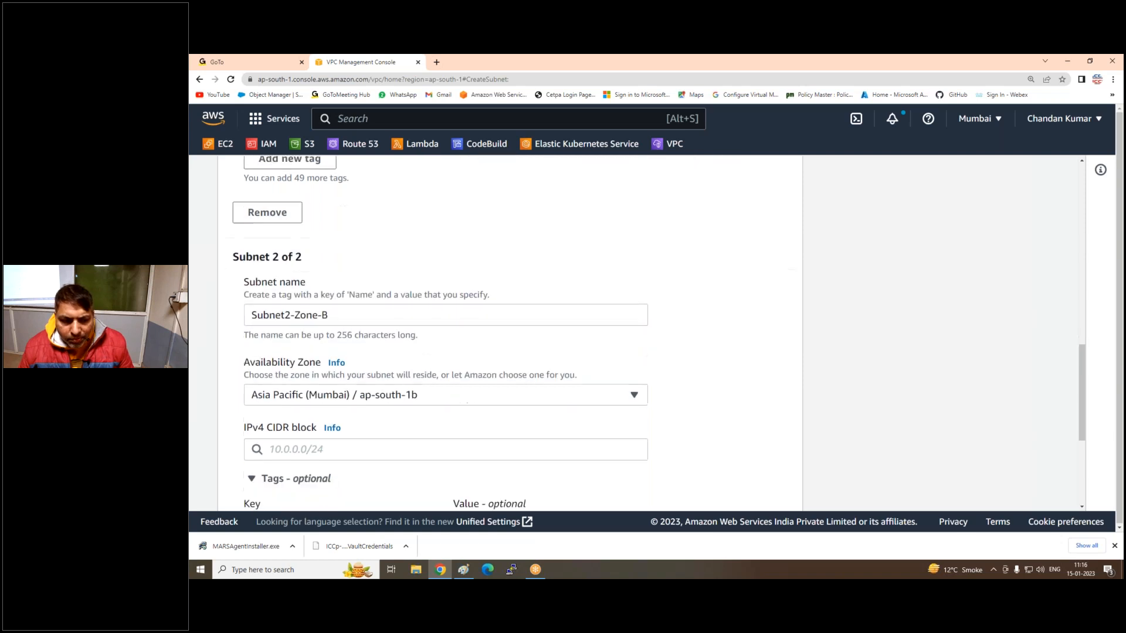
left_click(314, 385)
type("10.0.0.")
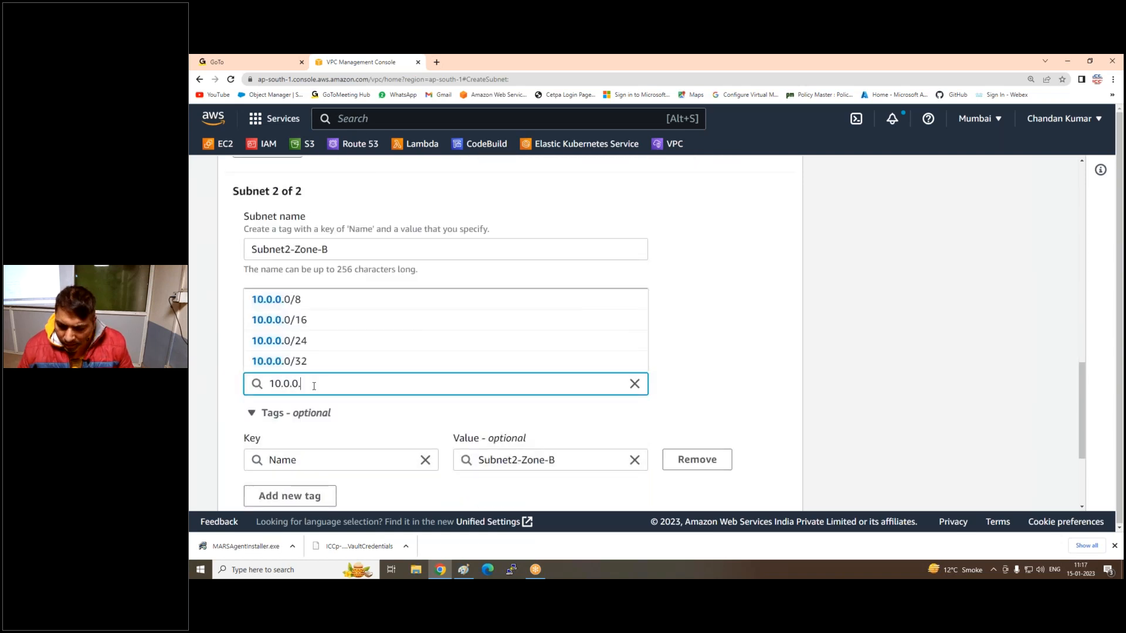
type("32")
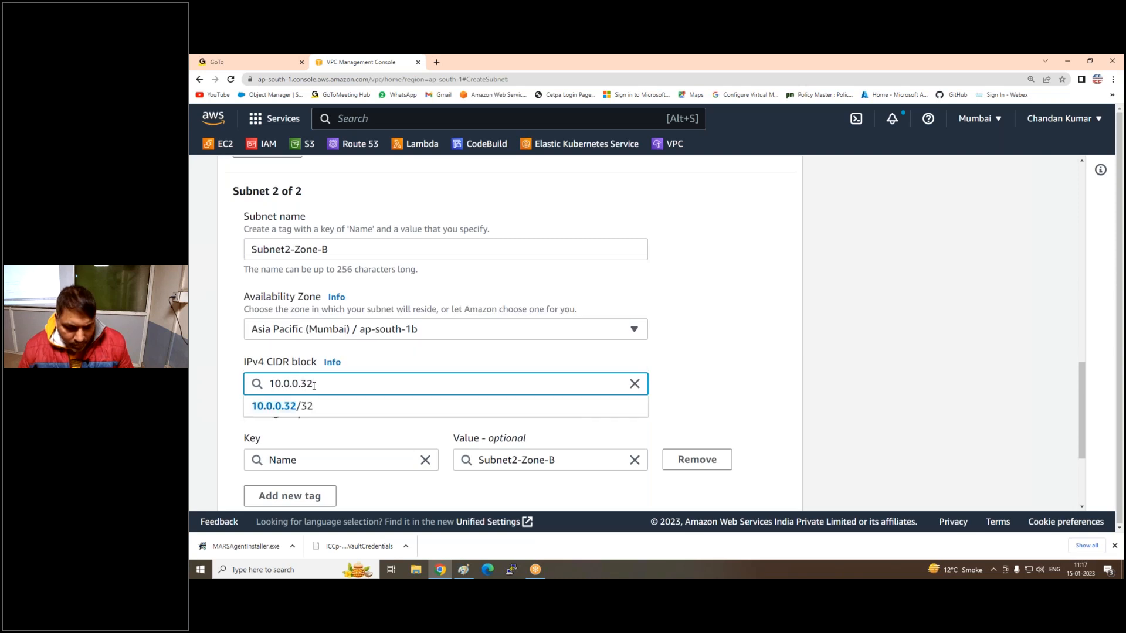
type("/27")
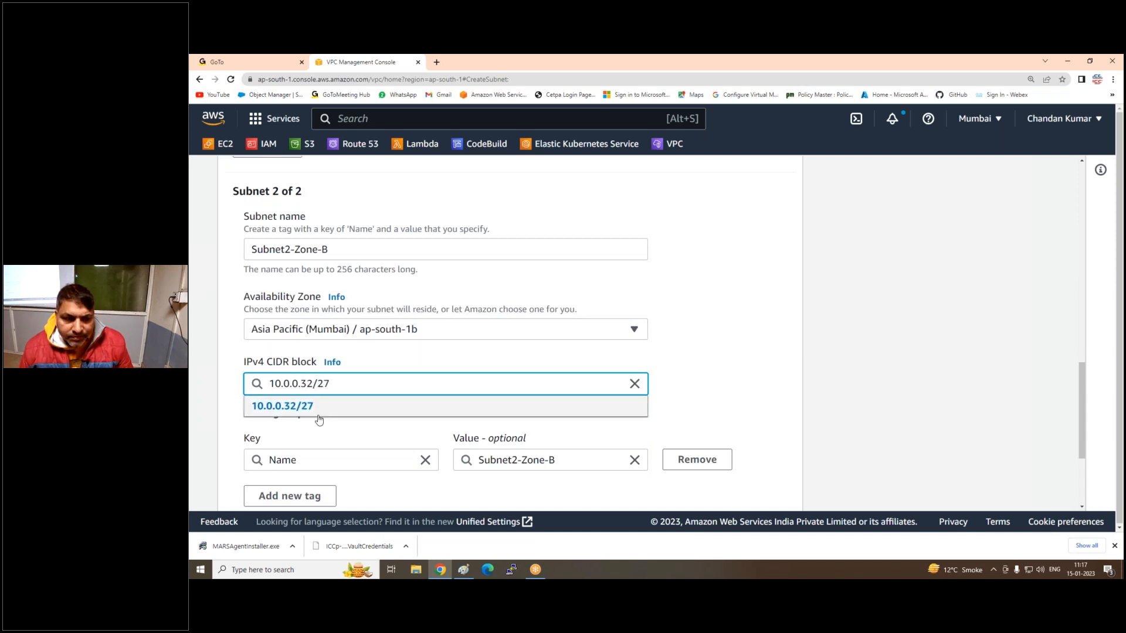
left_click(323, 414)
scroll(323, 414, "down", 3)
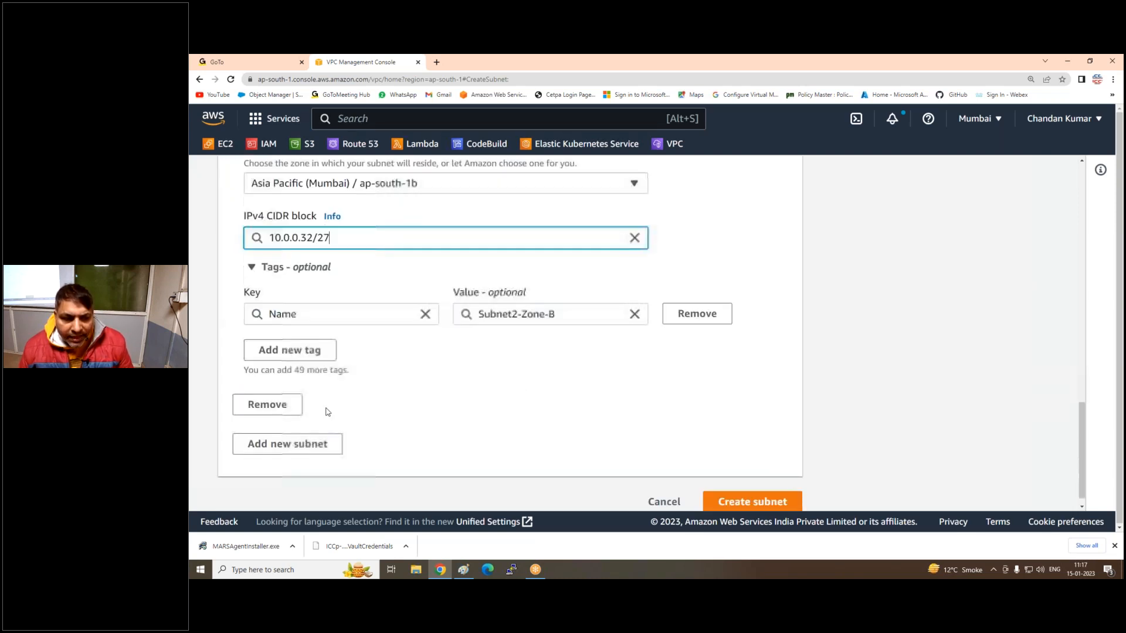
left_click(749, 482)
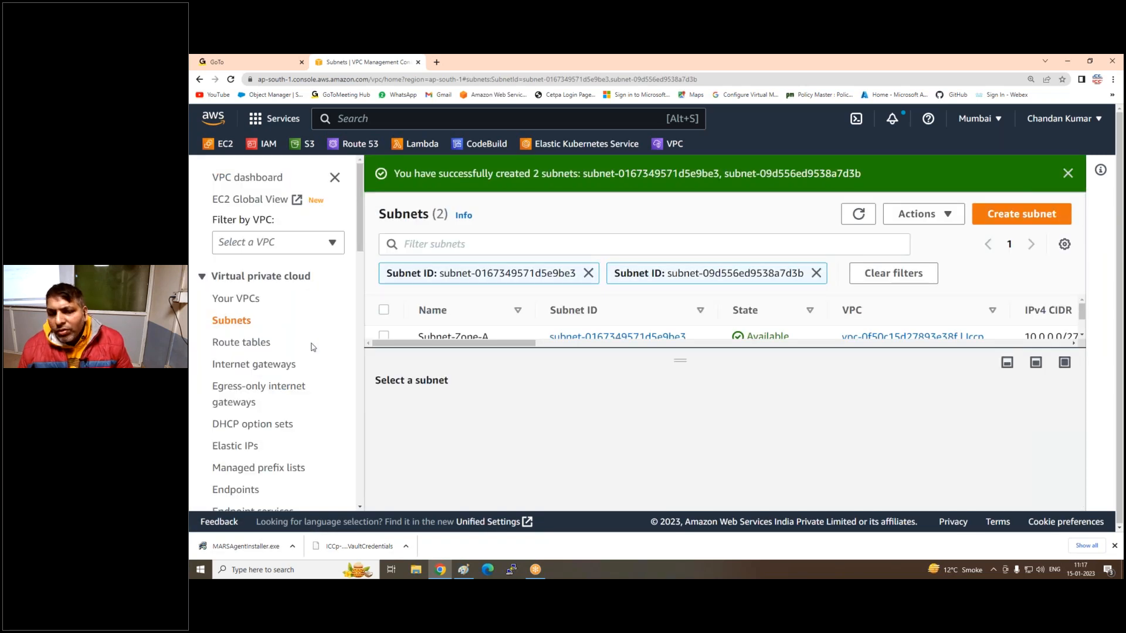
left_click_drag(679, 361, 681, 421)
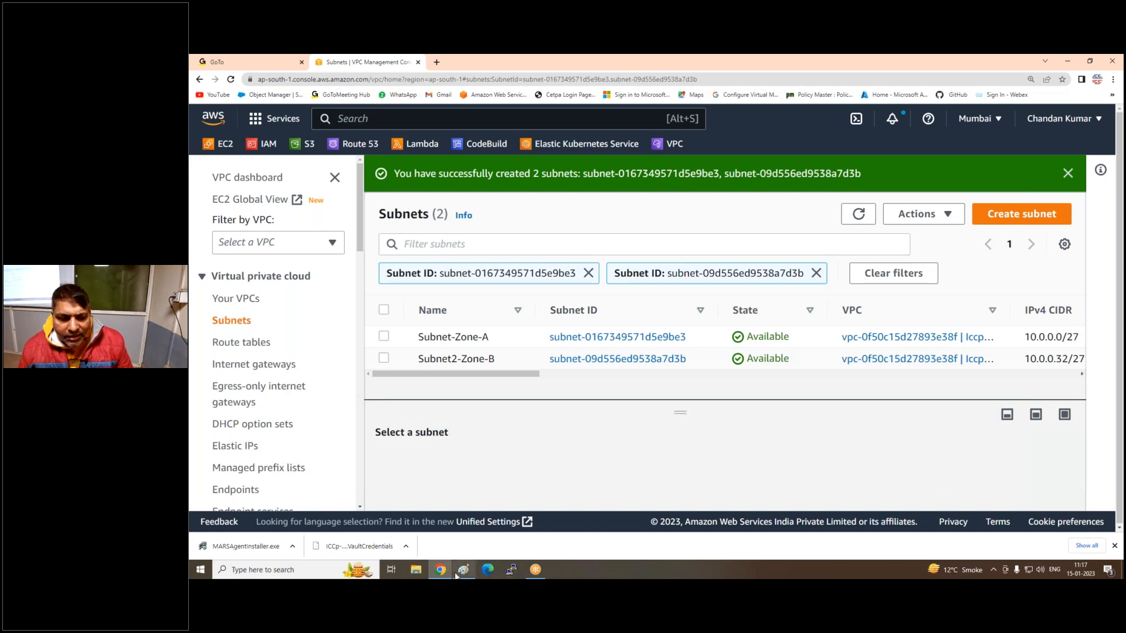
Switch to the Paint diagram and draw a tall rounded rectangle beside the two subnet boxes, spanning the height of both.
mouse_move(450, 574)
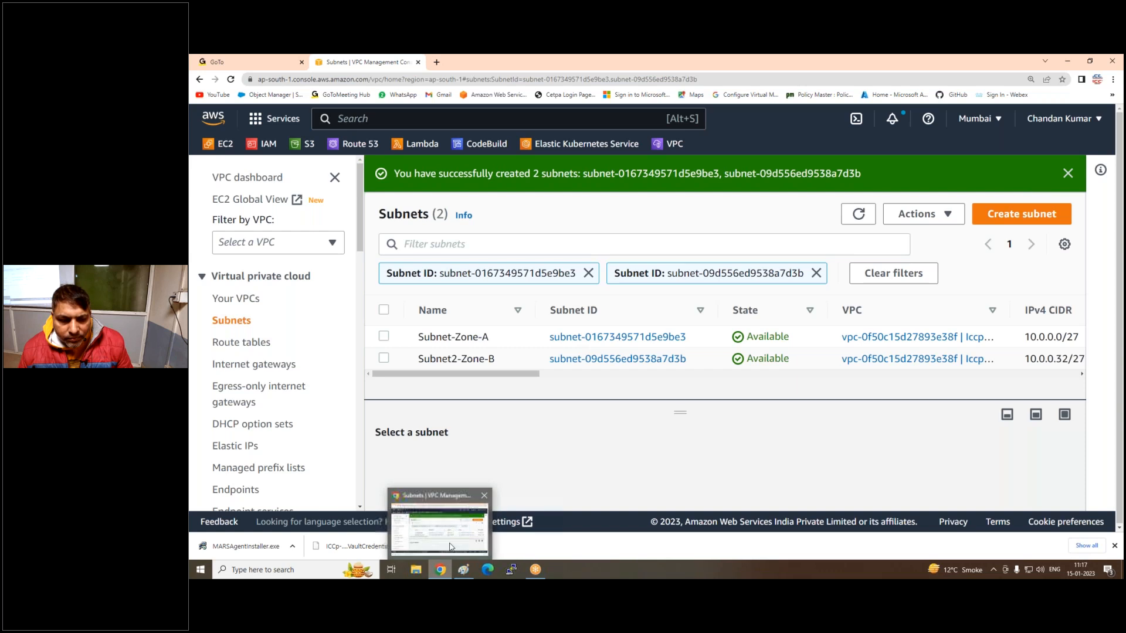
left_click(469, 576)
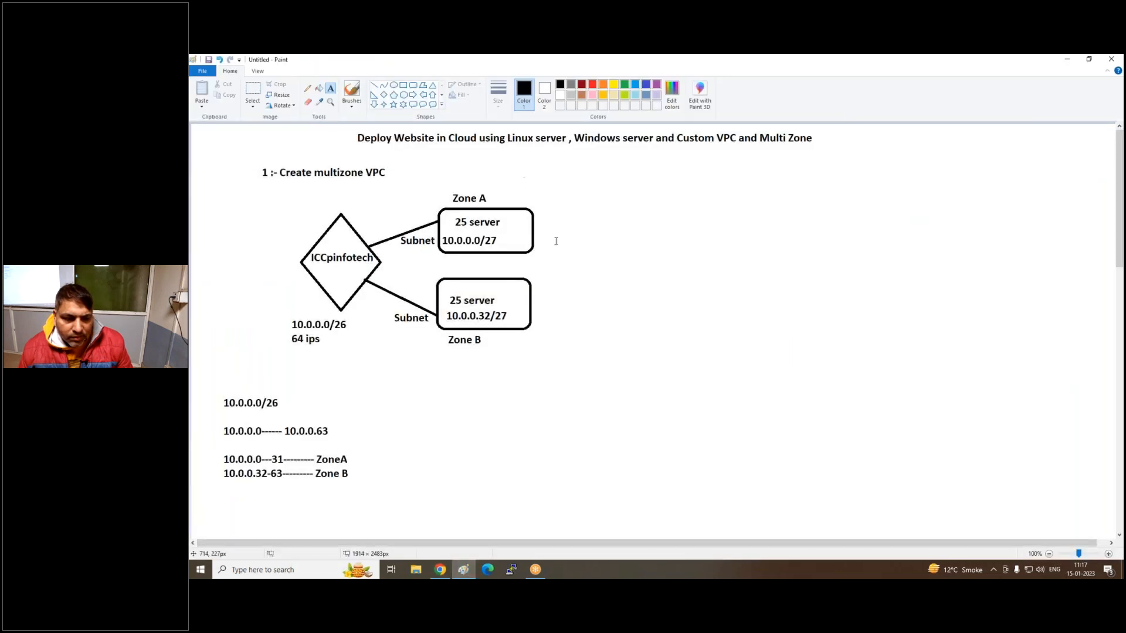
left_click(599, 327)
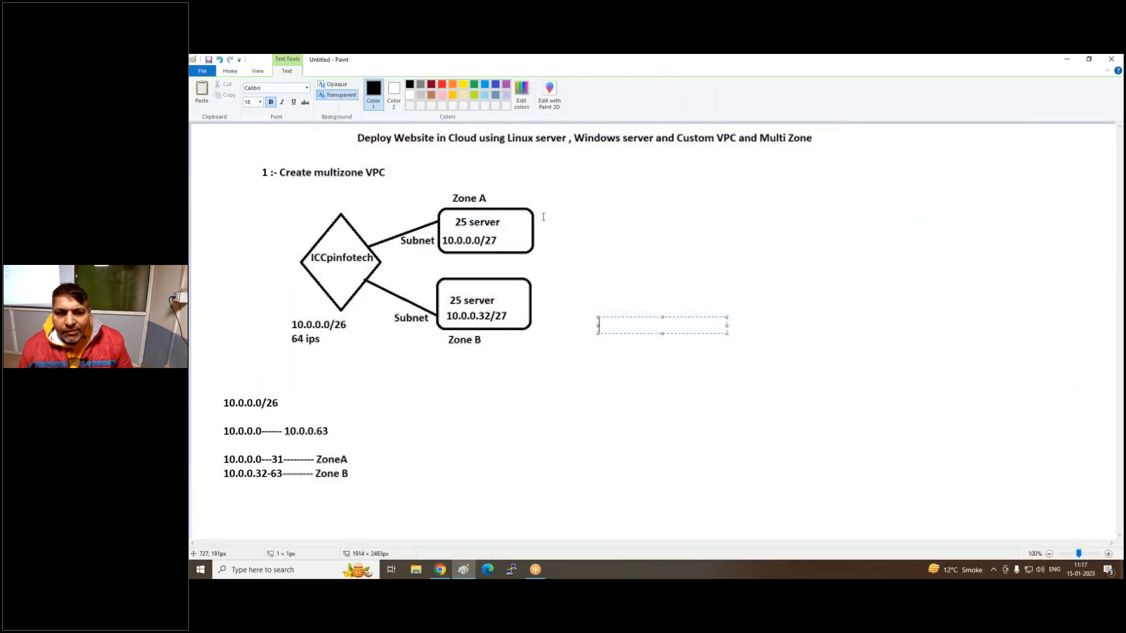
left_click(662, 249)
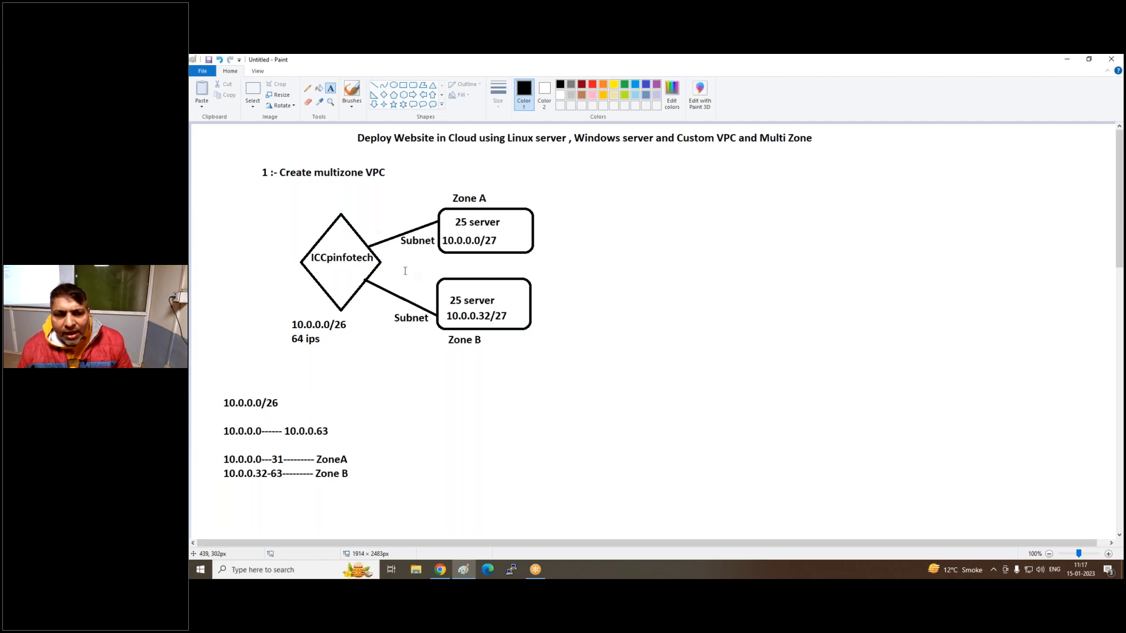
left_click(412, 85)
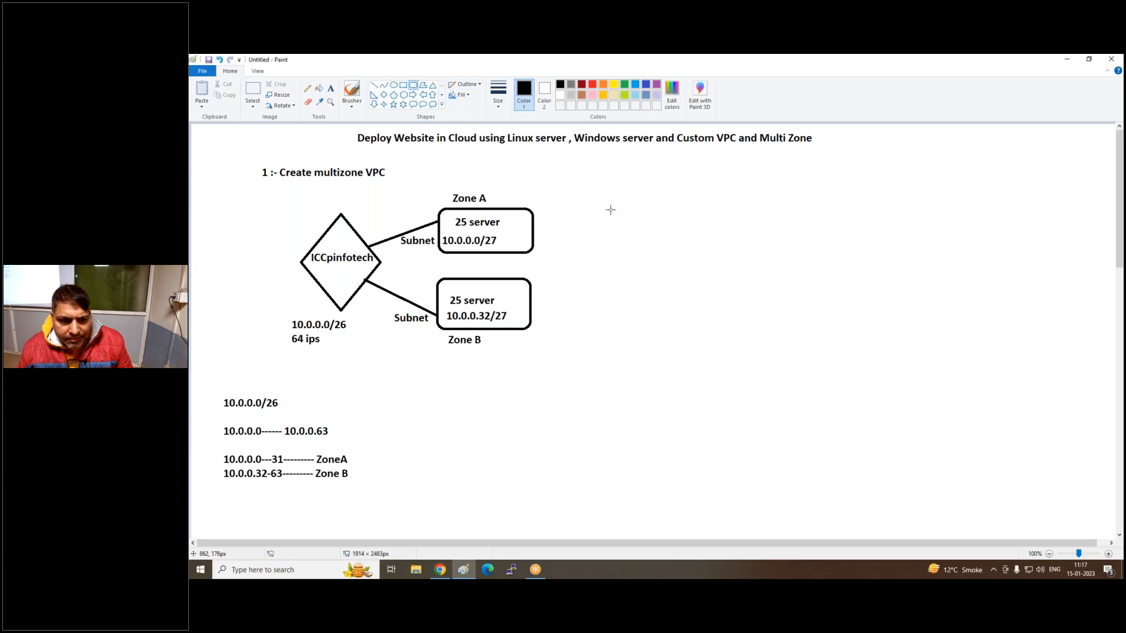
mouse_move(607, 205)
left_mouse_down()
mouse_move(621, 312)
mouse_move(668, 341)
mouse_move(718, 336)
left_mouse_up()
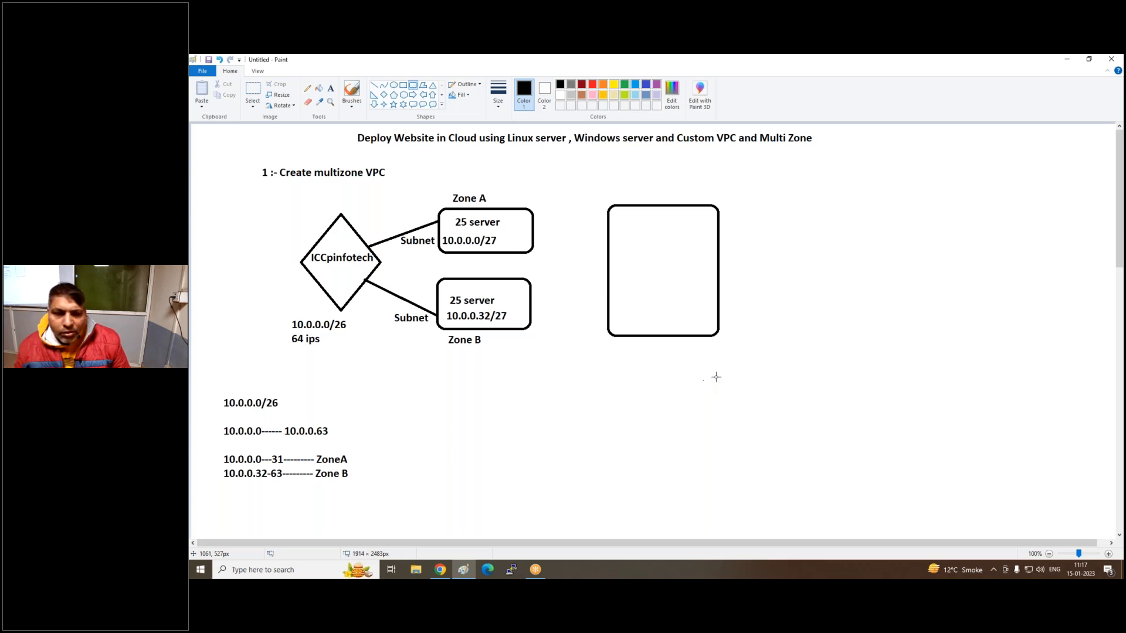
Add the label "MY-Public-RT" above the new rounded rectangle.
left_click(329, 90)
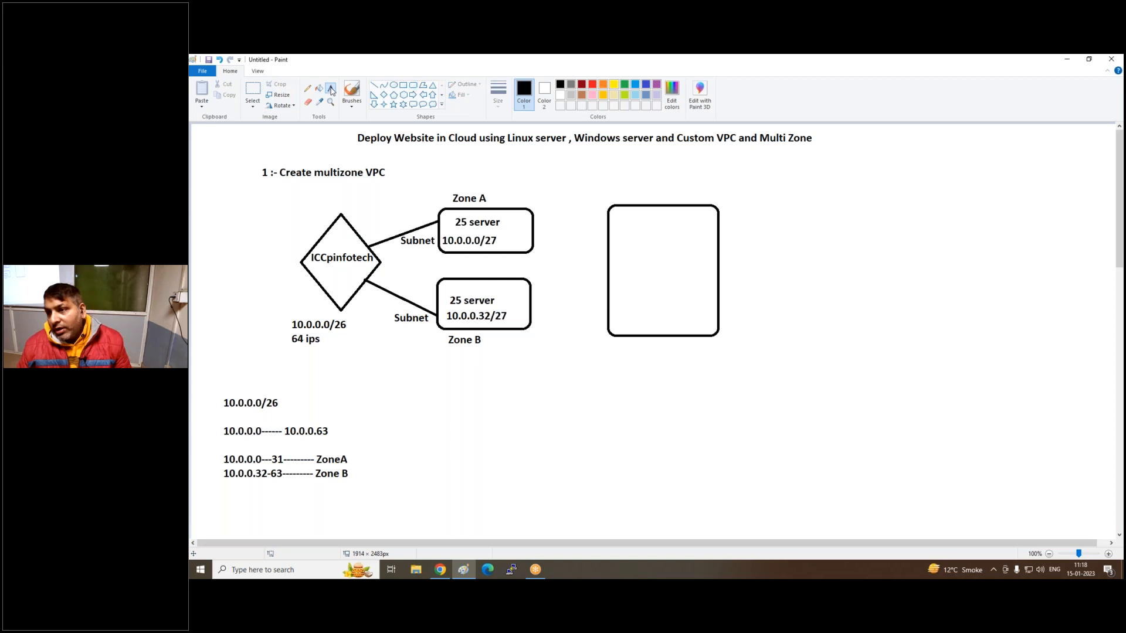
left_click(617, 185)
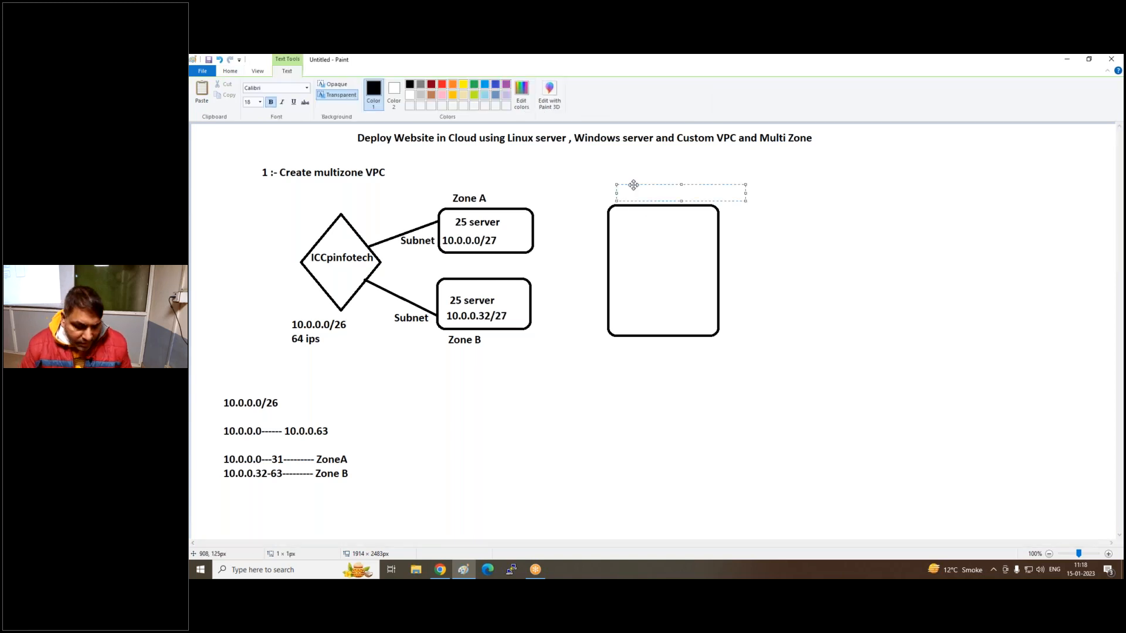
type("MY-P")
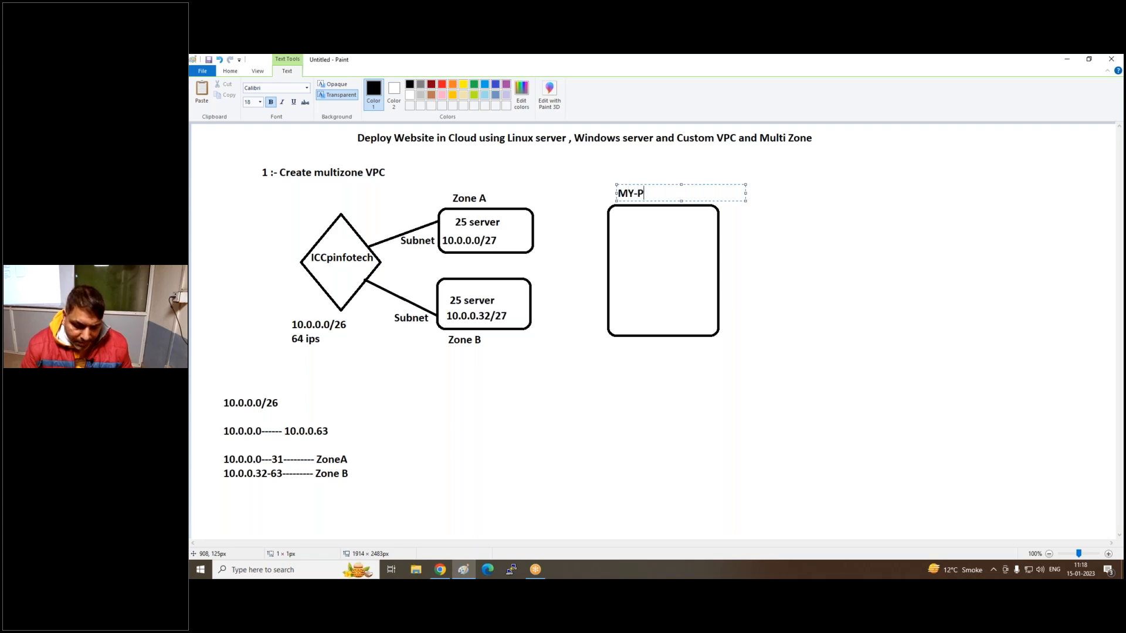
type("ublic-RYT")
key("BackSpace")
key("BackSpace")
type("T")
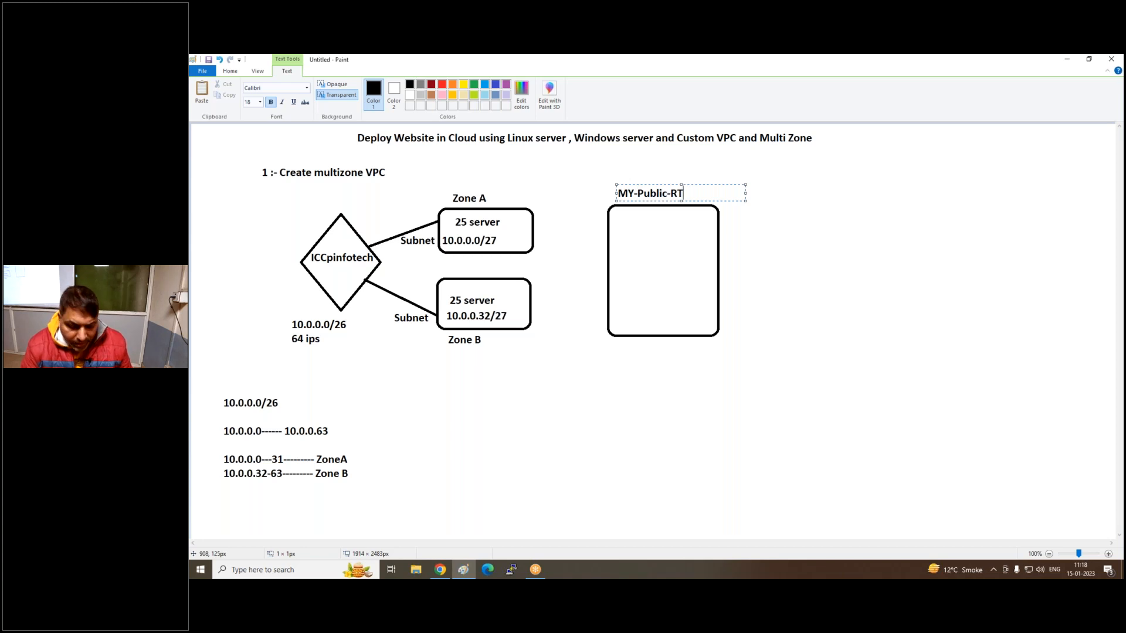
left_click(566, 339)
Write "Create route table and ADD Subnet" on two lines inside the MY-Public-RT box.
left_click(619, 219)
type("Crea")
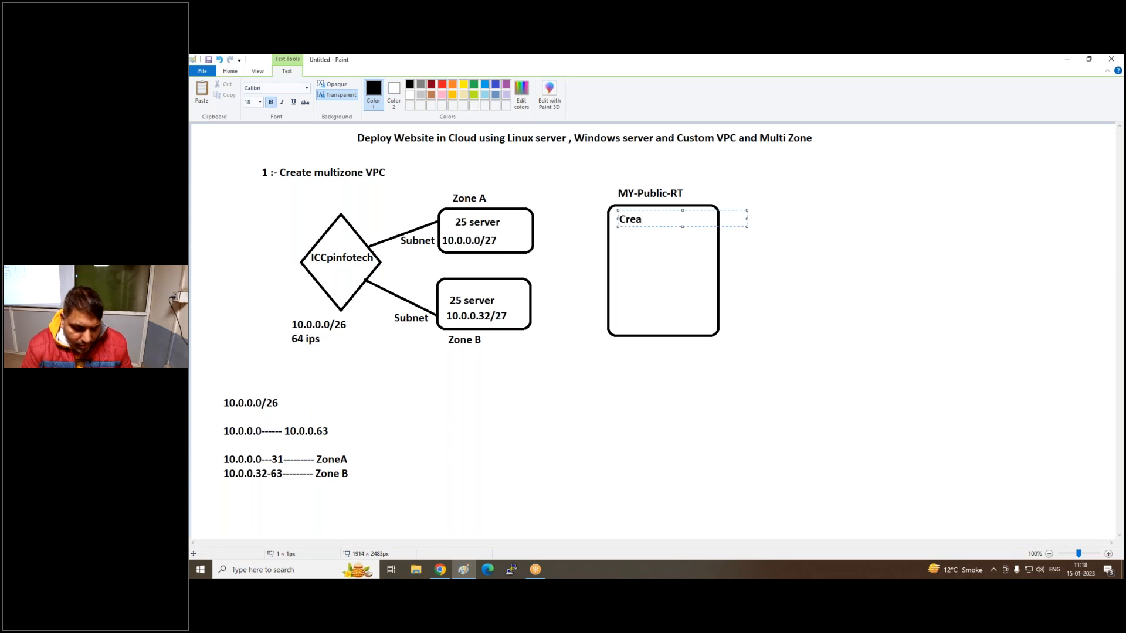
type("te route ")
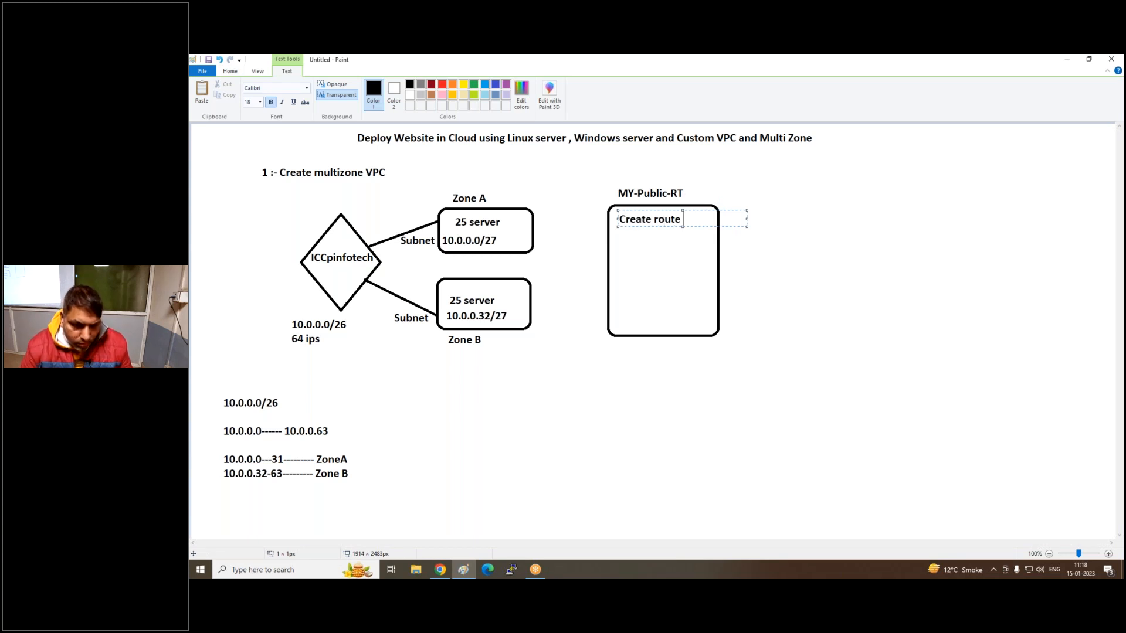
type("table")
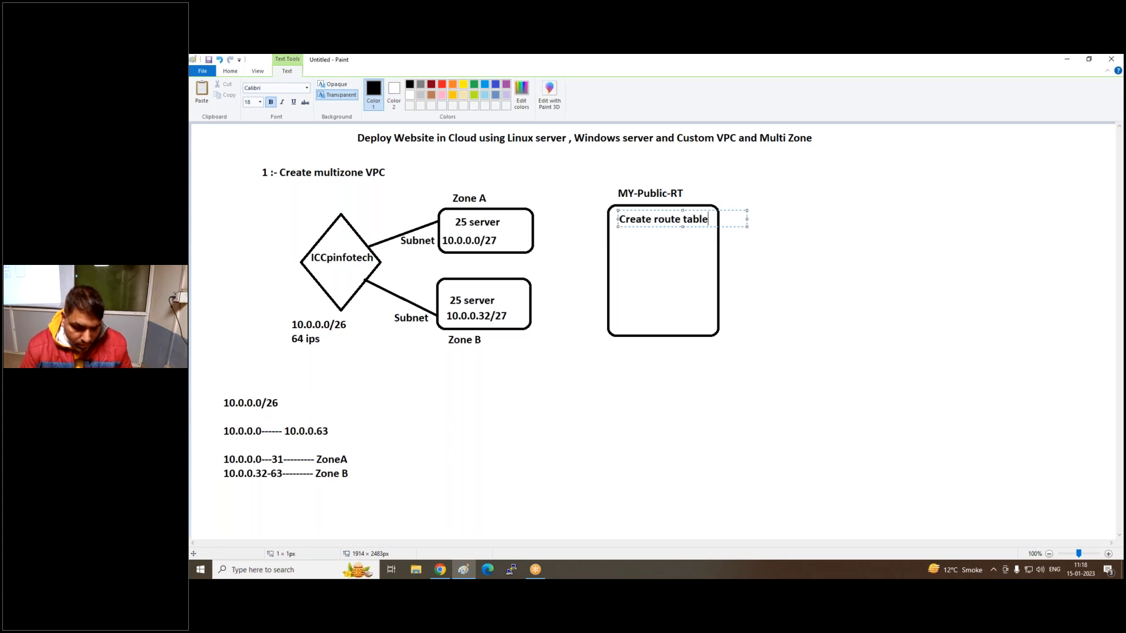
key("Return")
type("and ")
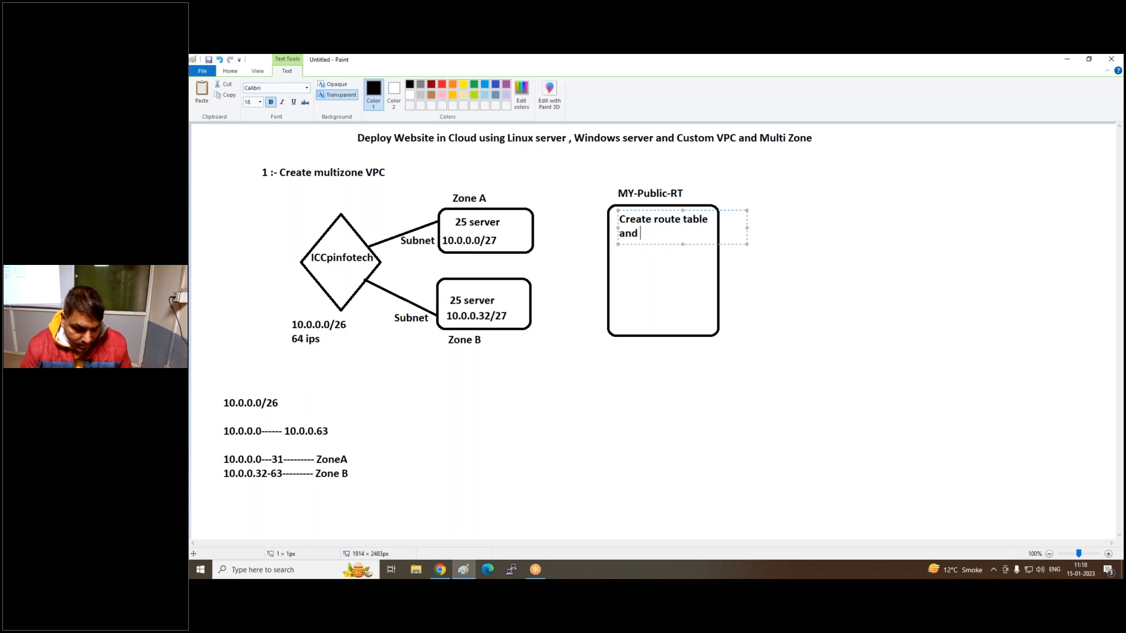
type("ADD Subnet")
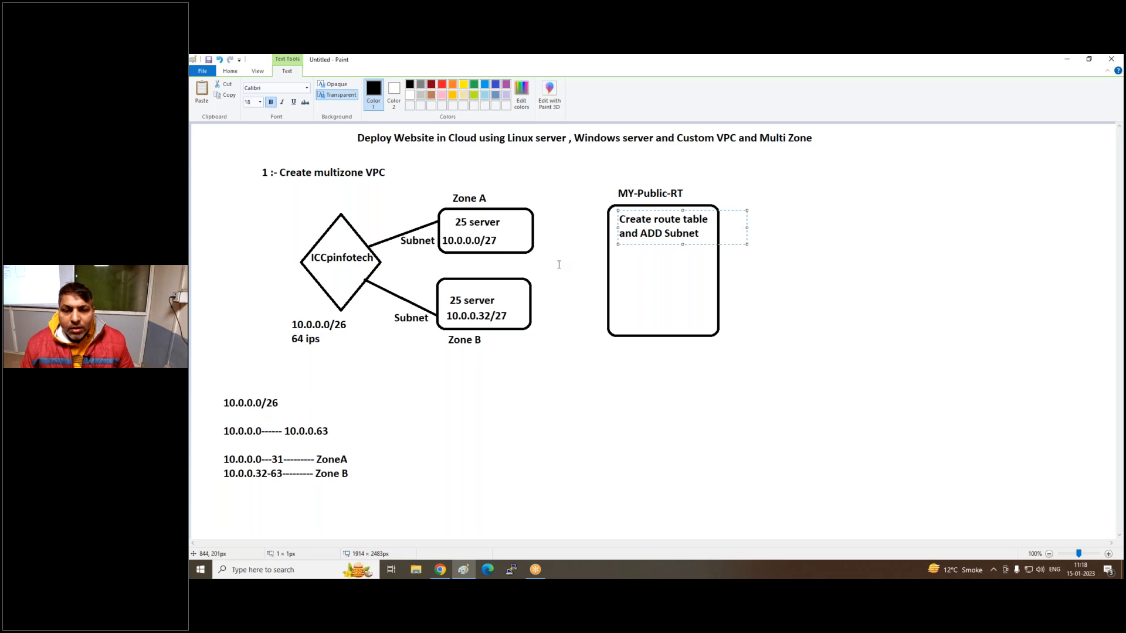
left_click(547, 287)
Draw a block arrow about 145 × 30 px from the Zone A subnet box to the MY-Public-RT box.
left_click(413, 94)
left_click_drag(534, 230, 604, 245)
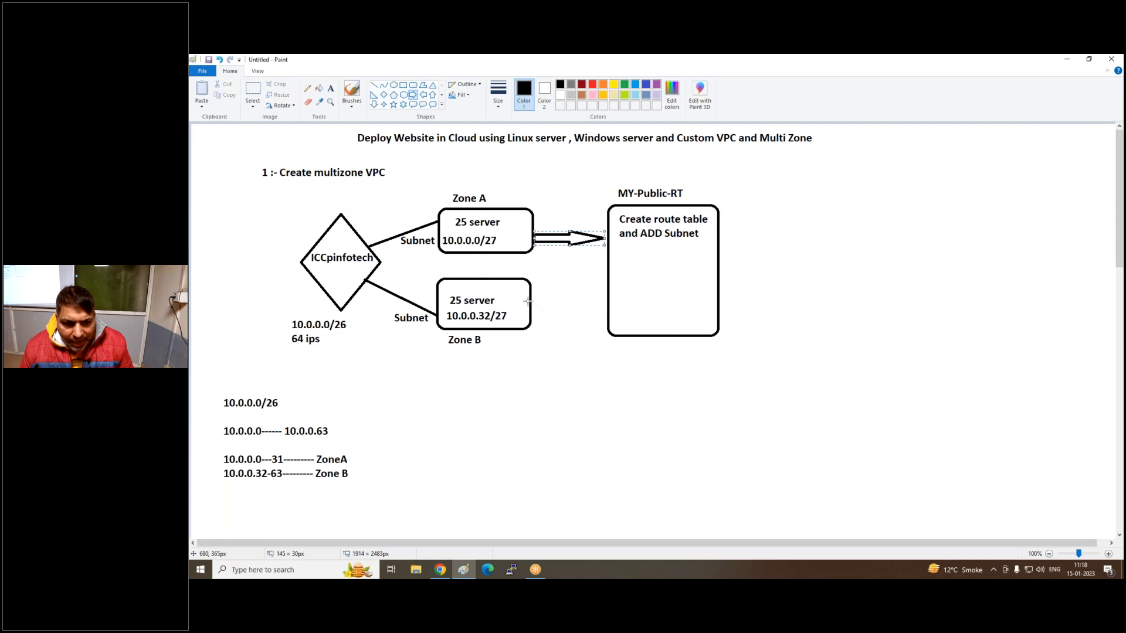
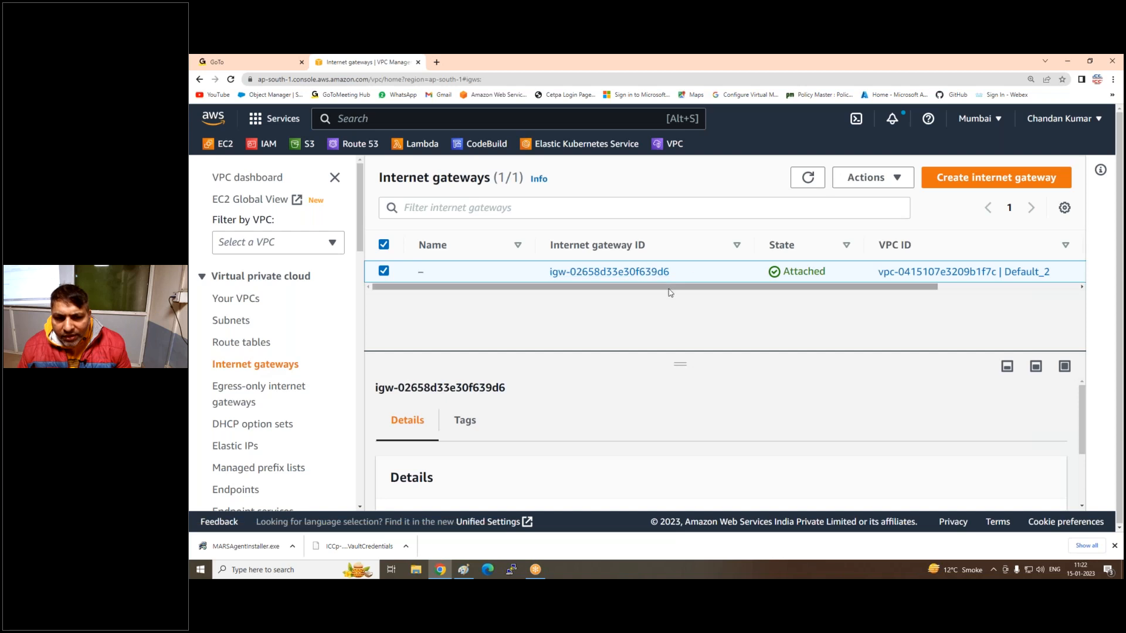
Create an internet gateway in the AWS console with the name tag "iccpinfotech-ig".
left_click_drag(670, 288, 616, 298)
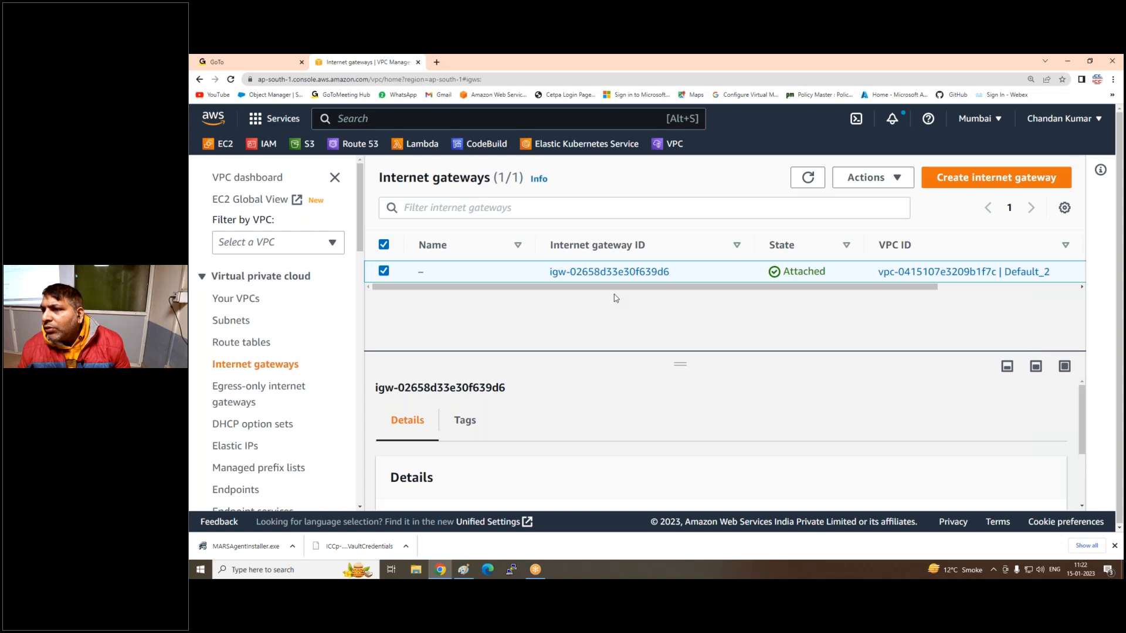
left_click(1004, 179)
left_click(359, 374)
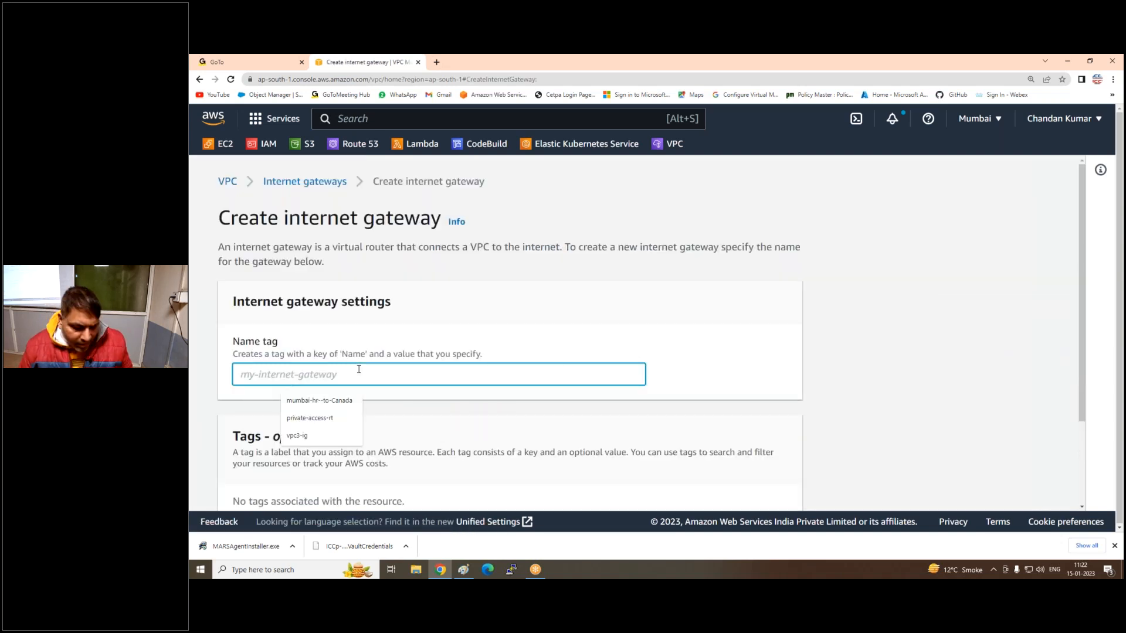
type("iccpinf")
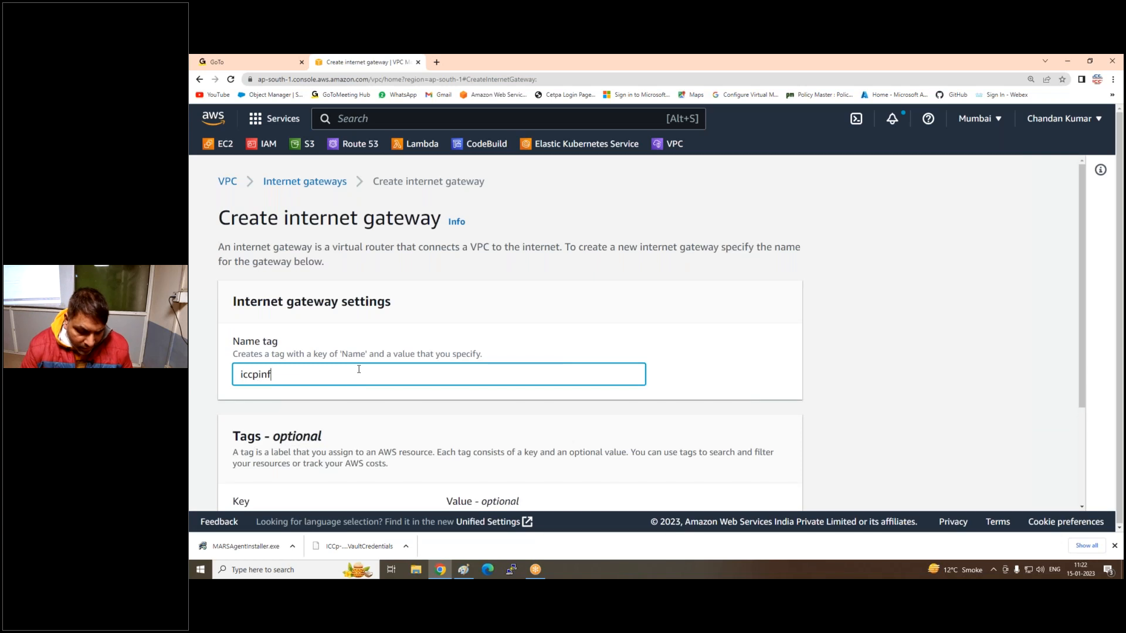
type("otech-ig")
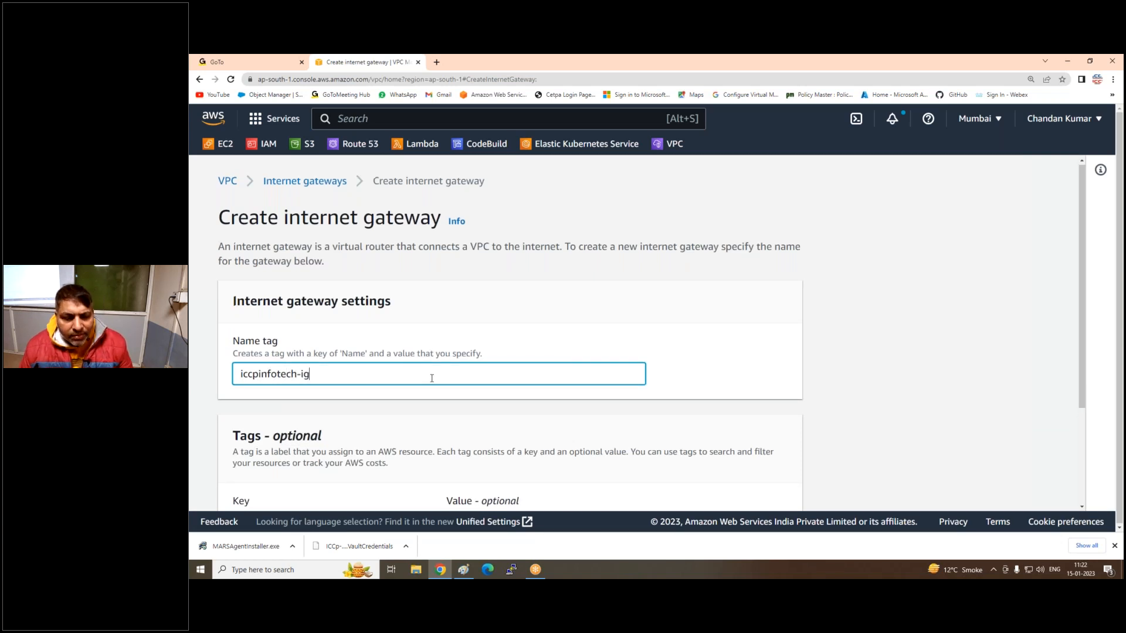
scroll(432, 378, "down", 3)
left_click(727, 482)
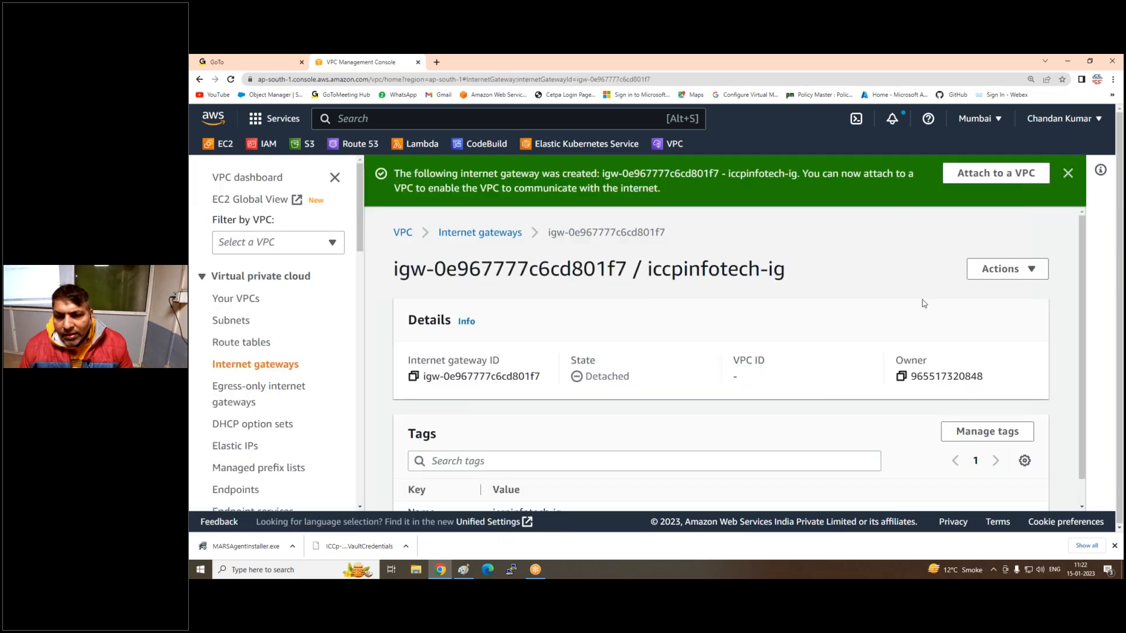
Attach the iccpinfotech-ig internet gateway to Iccpinfotech-VPC.
left_click(1022, 270)
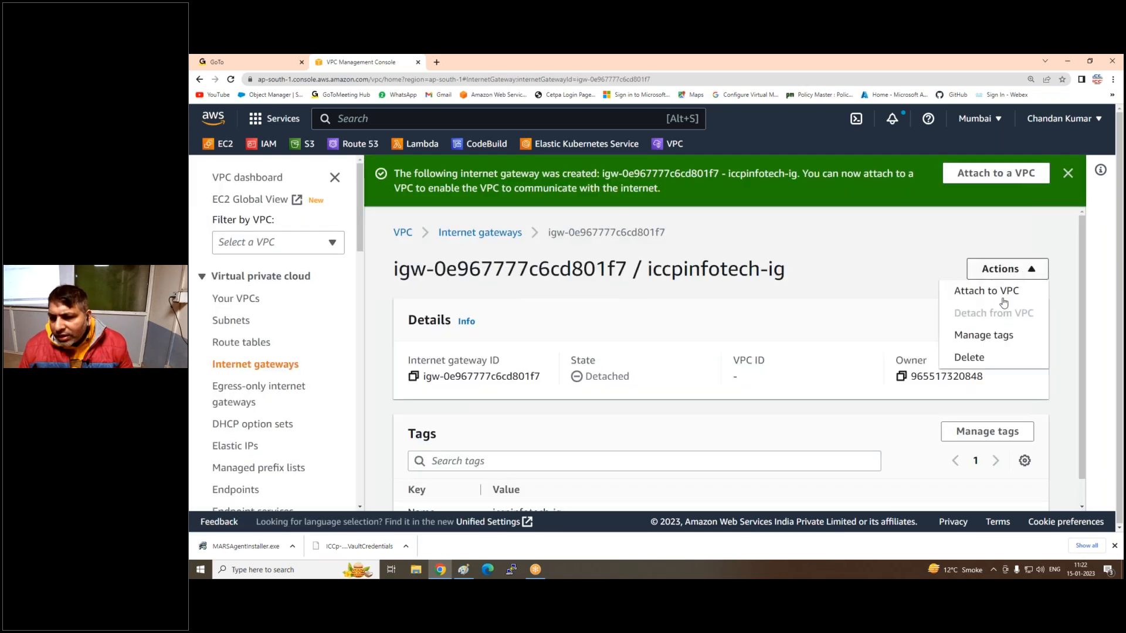
left_click(1007, 293)
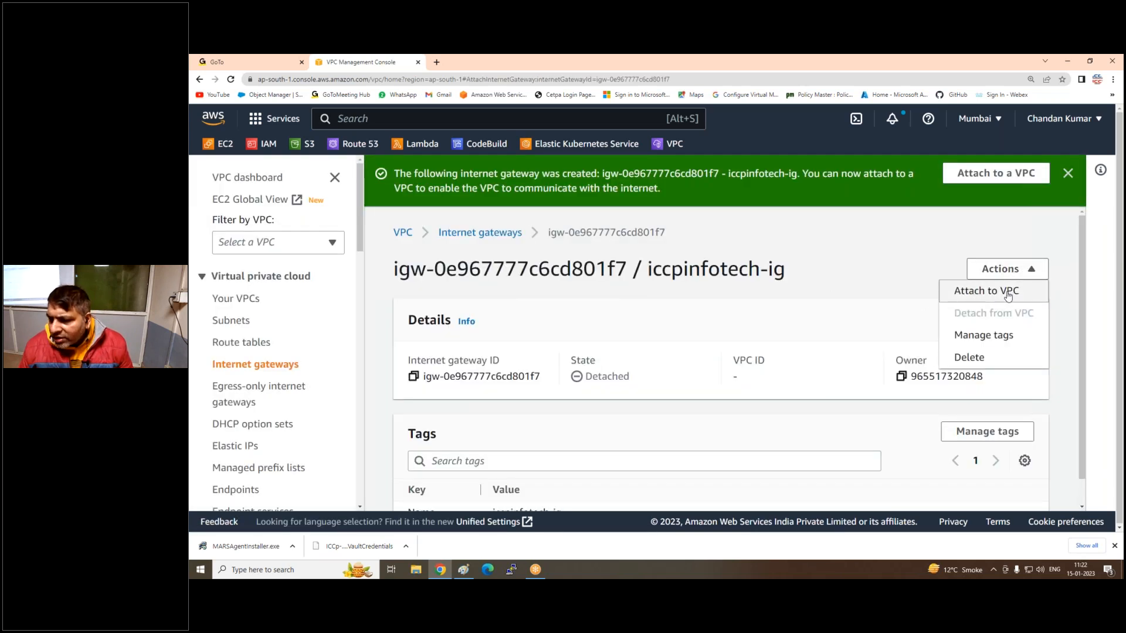
left_click(387, 352)
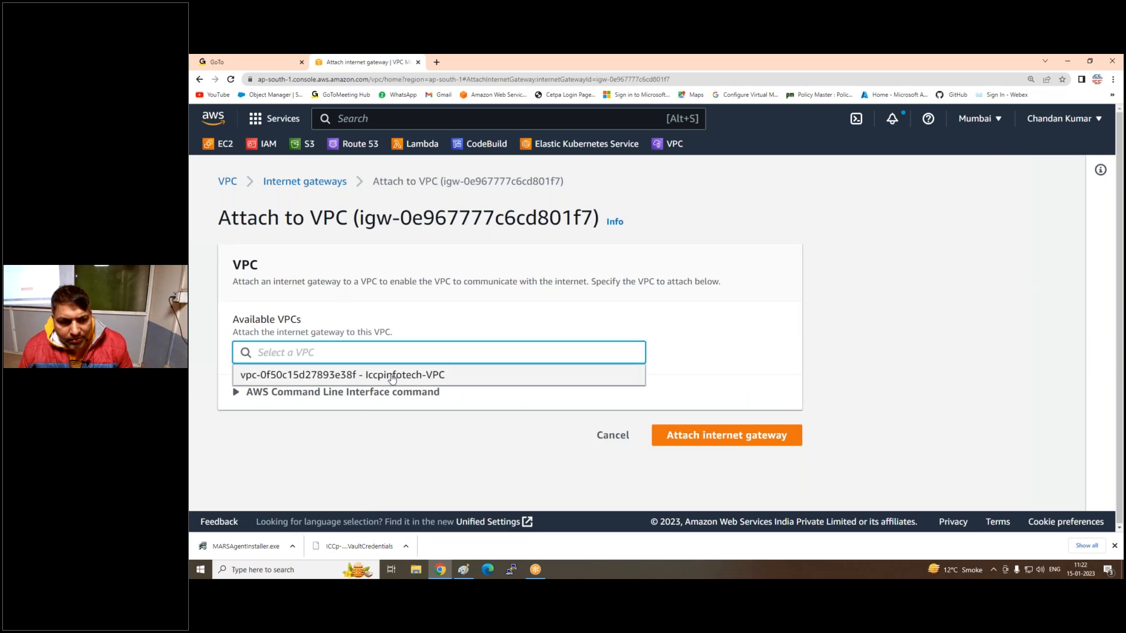
left_click(427, 378)
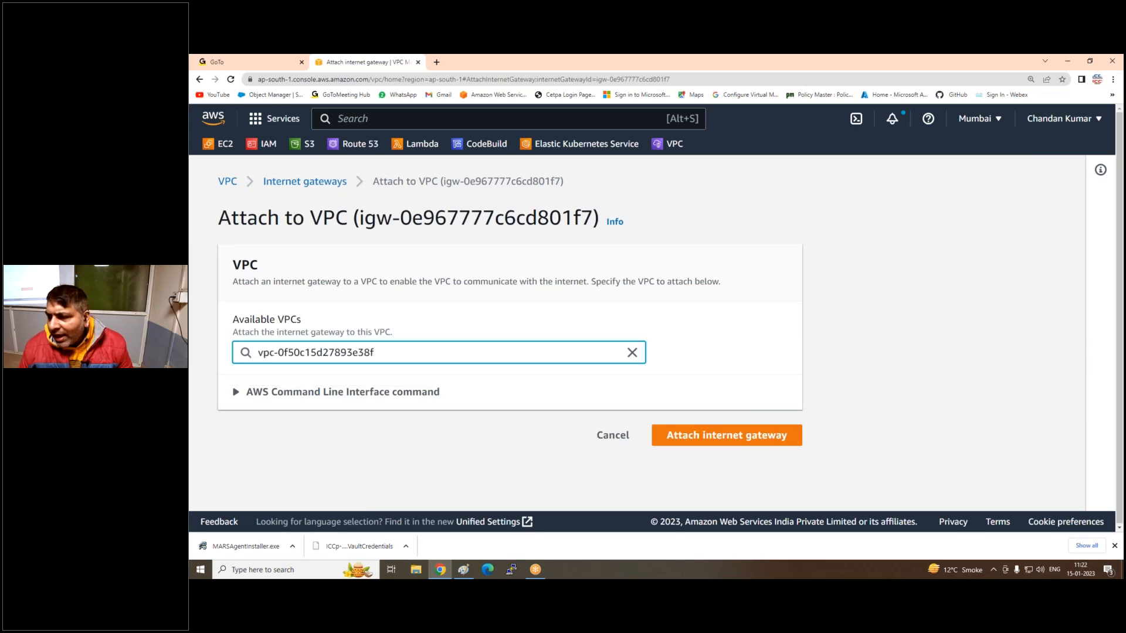
left_click(719, 426)
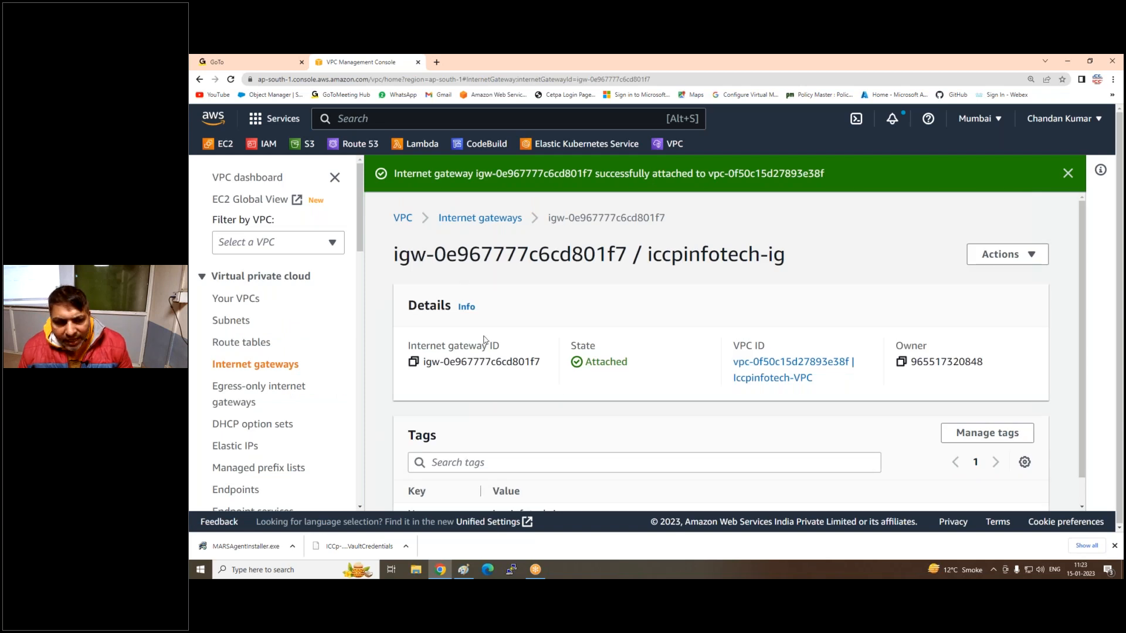
Open the routes of the MY-Public-RT route table for editing and add a new route entry.
left_click(252, 346)
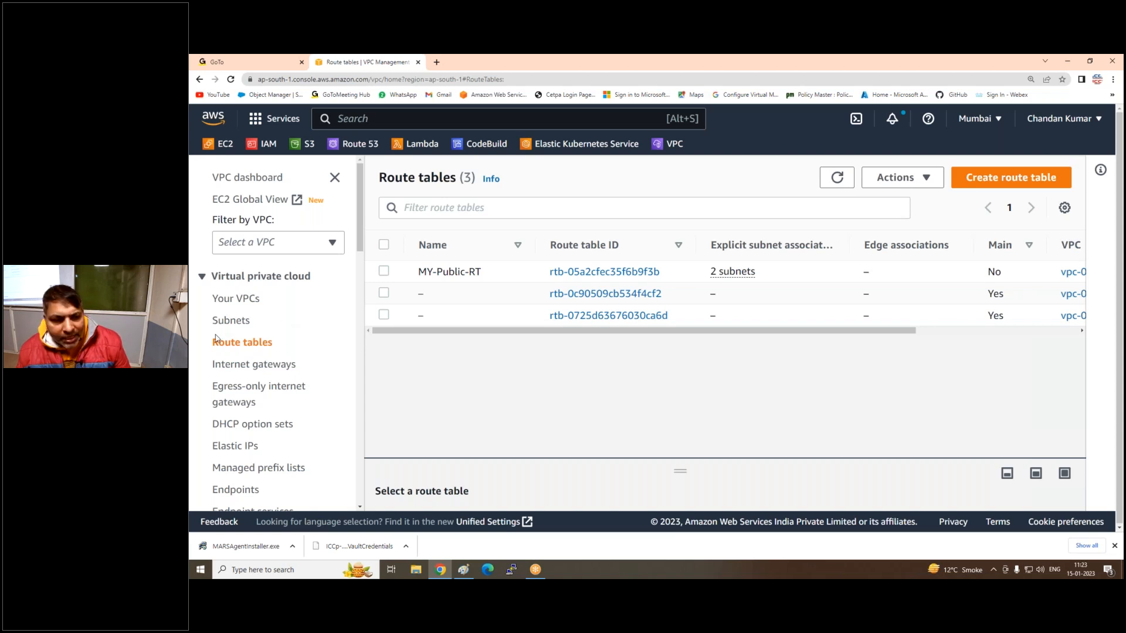
left_click(439, 271)
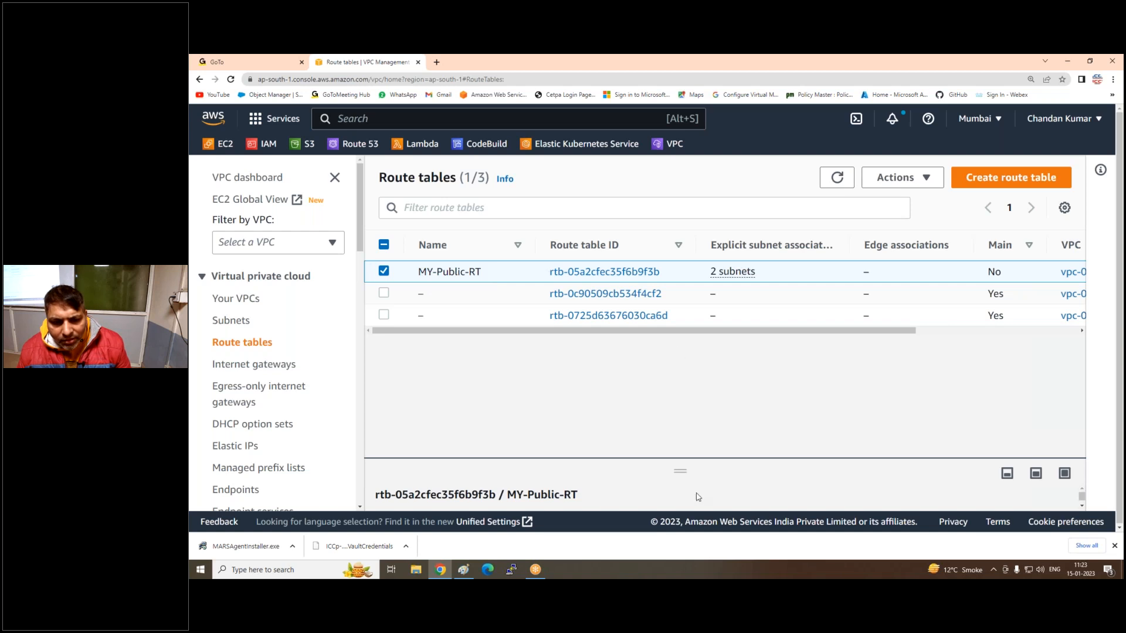
left_click_drag(679, 472, 680, 323)
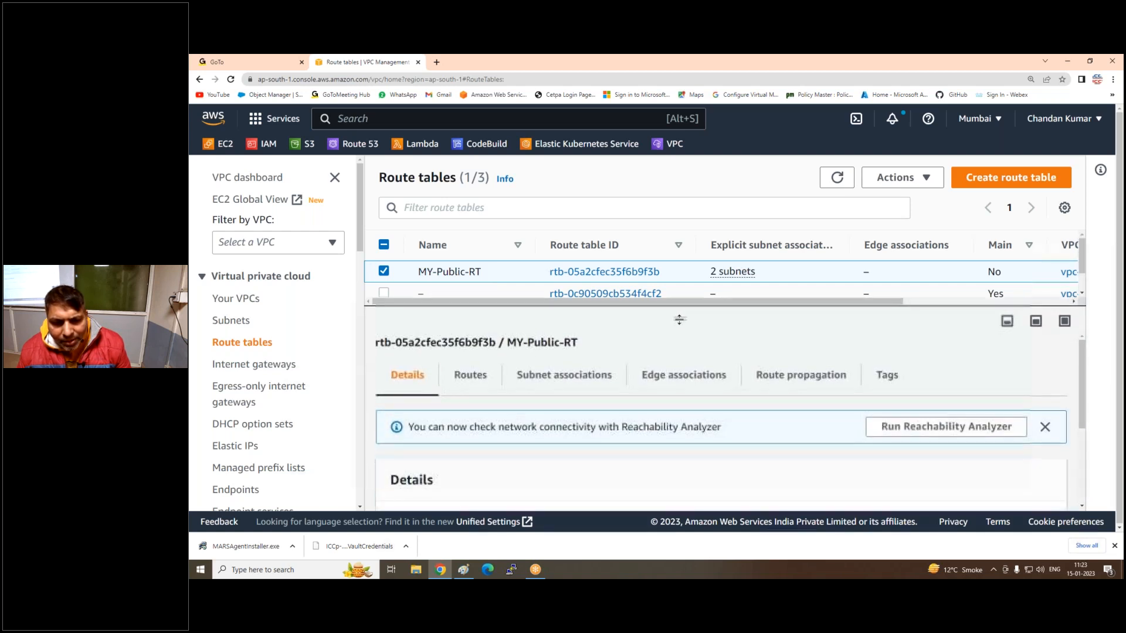
left_click(471, 395)
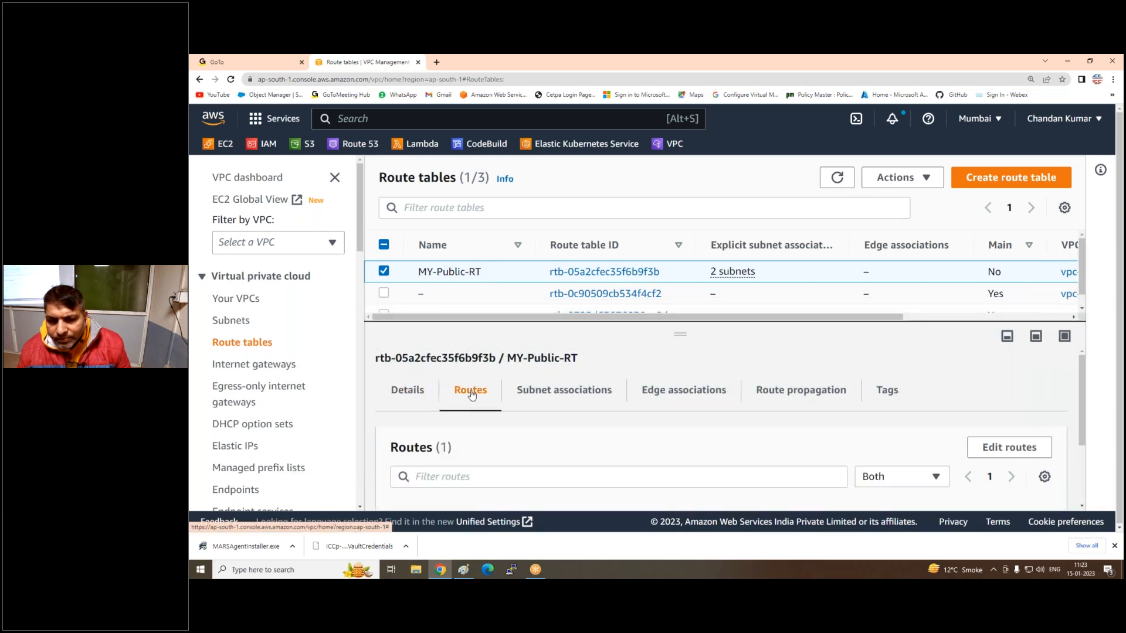
left_click(990, 450)
left_click(272, 354)
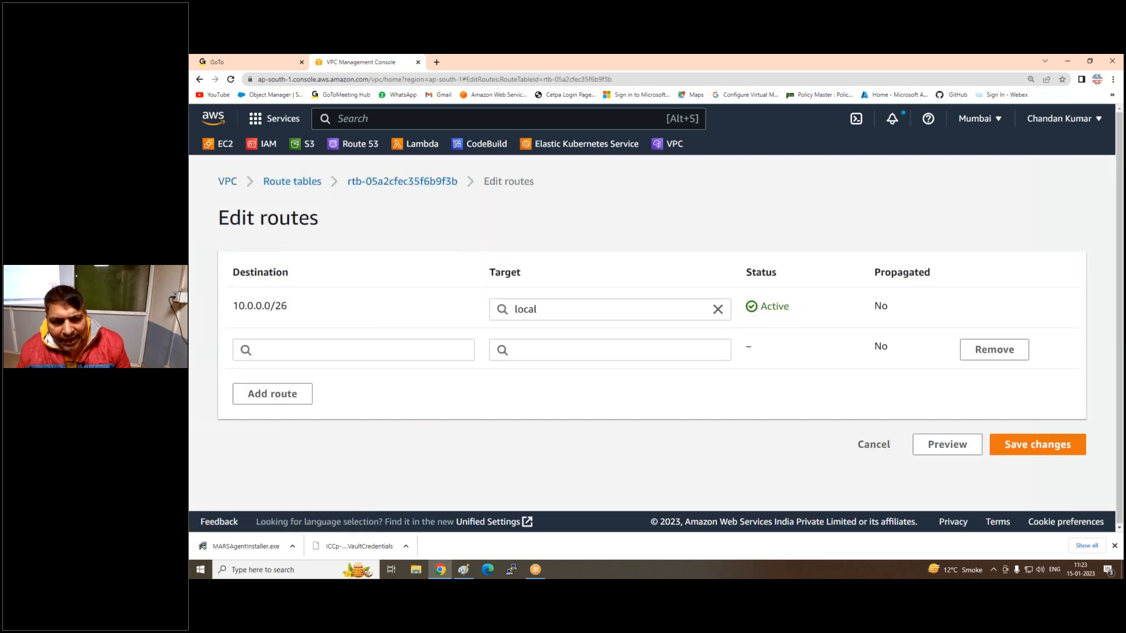
Set the new route's destination to 0.0.0.0/0 and its target to the iccpinfotech-ig internet gateway, and save the changes.
left_click(276, 350)
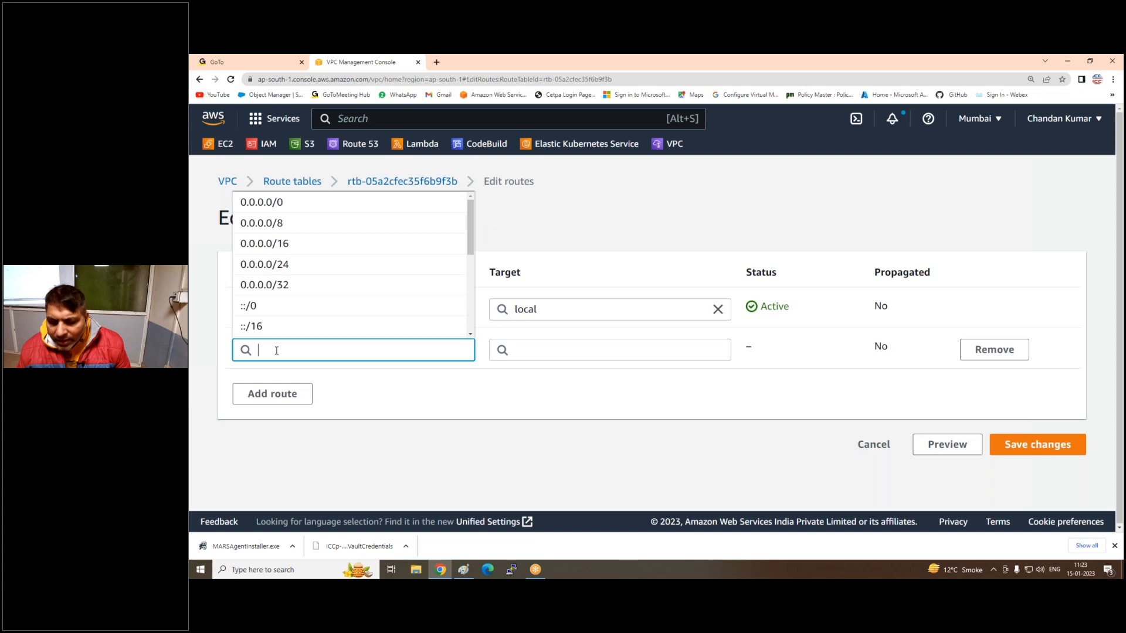
type("0.0.0.0")
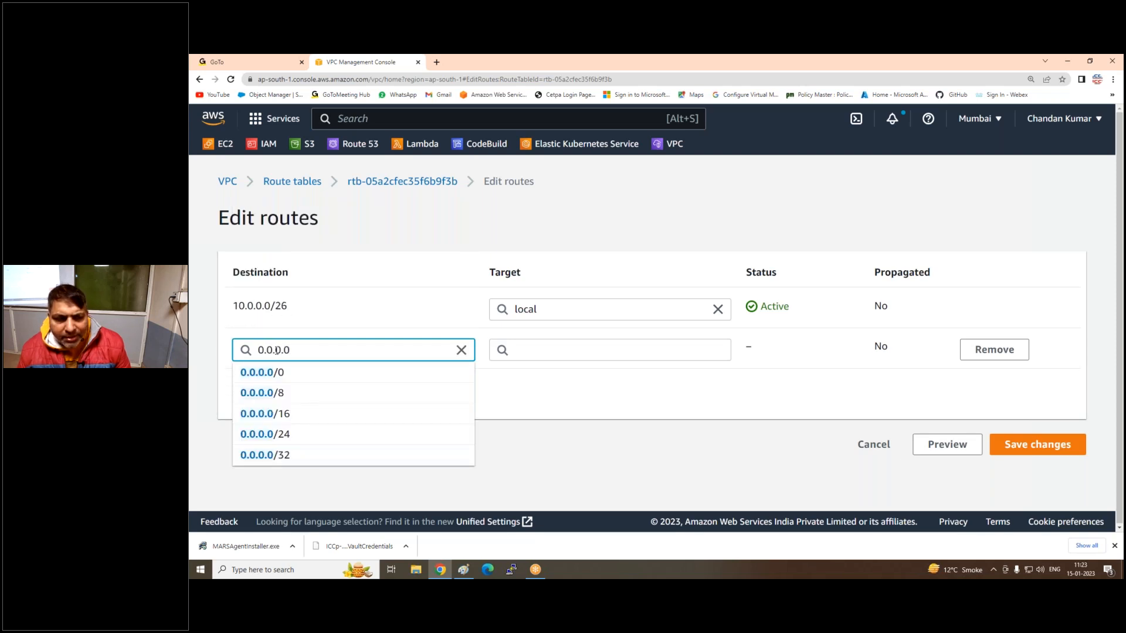
left_click(277, 372)
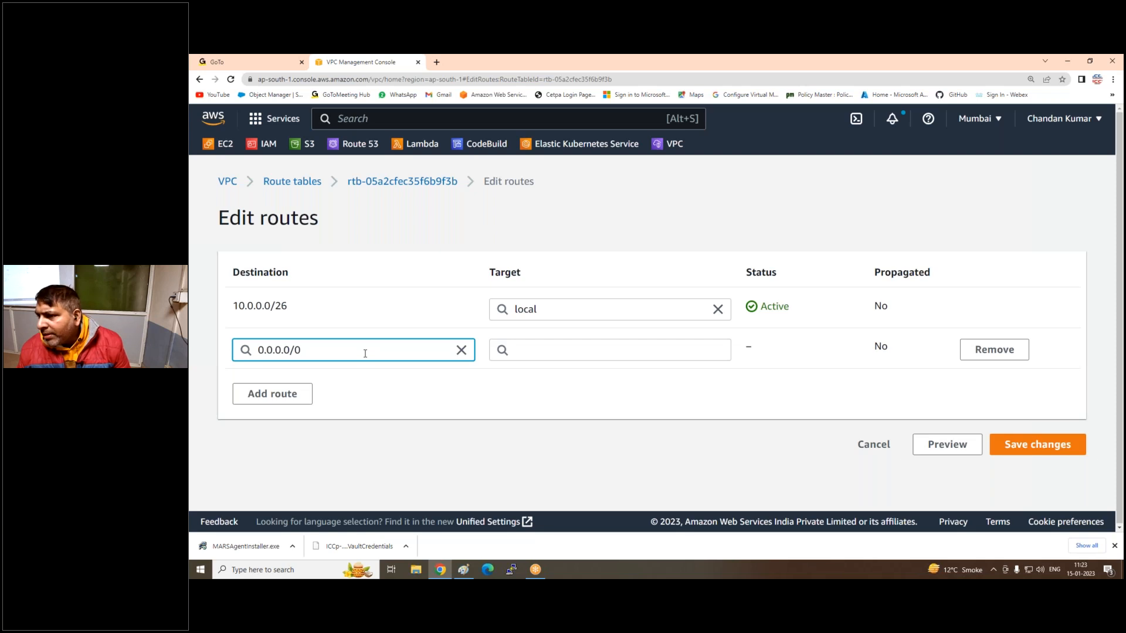
left_click(636, 349)
left_click(583, 288)
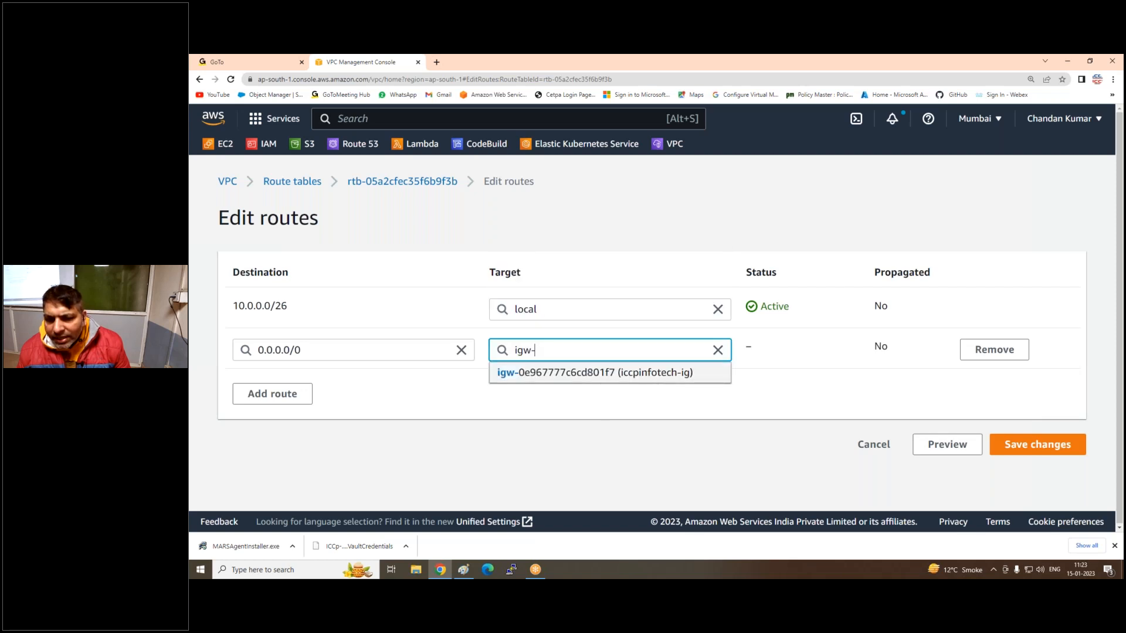
left_click(591, 372)
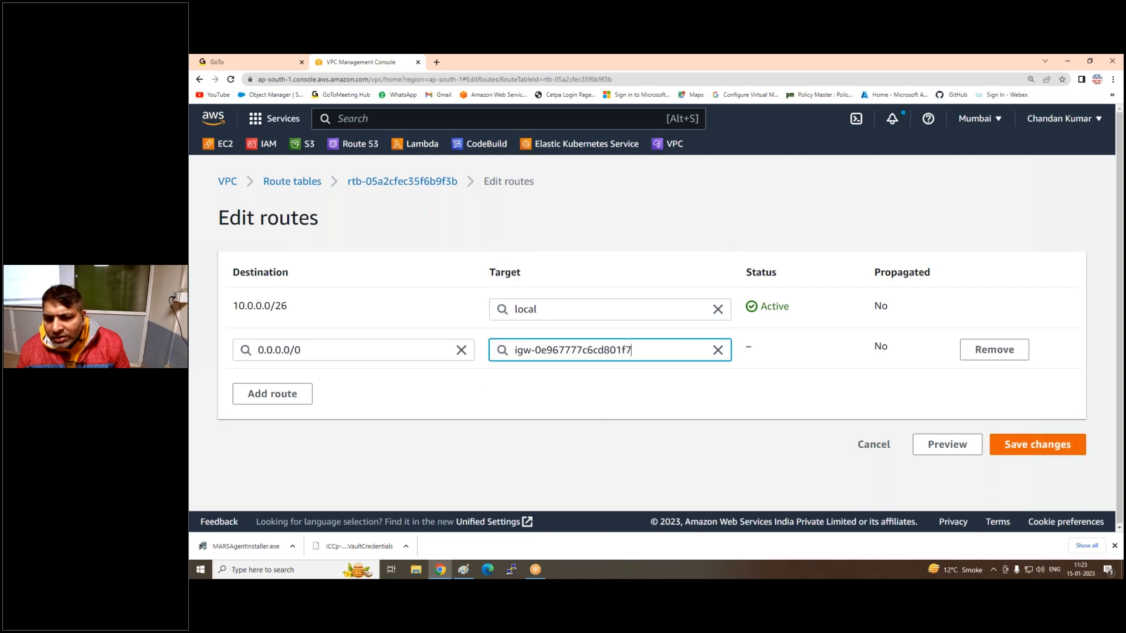
left_click(1035, 451)
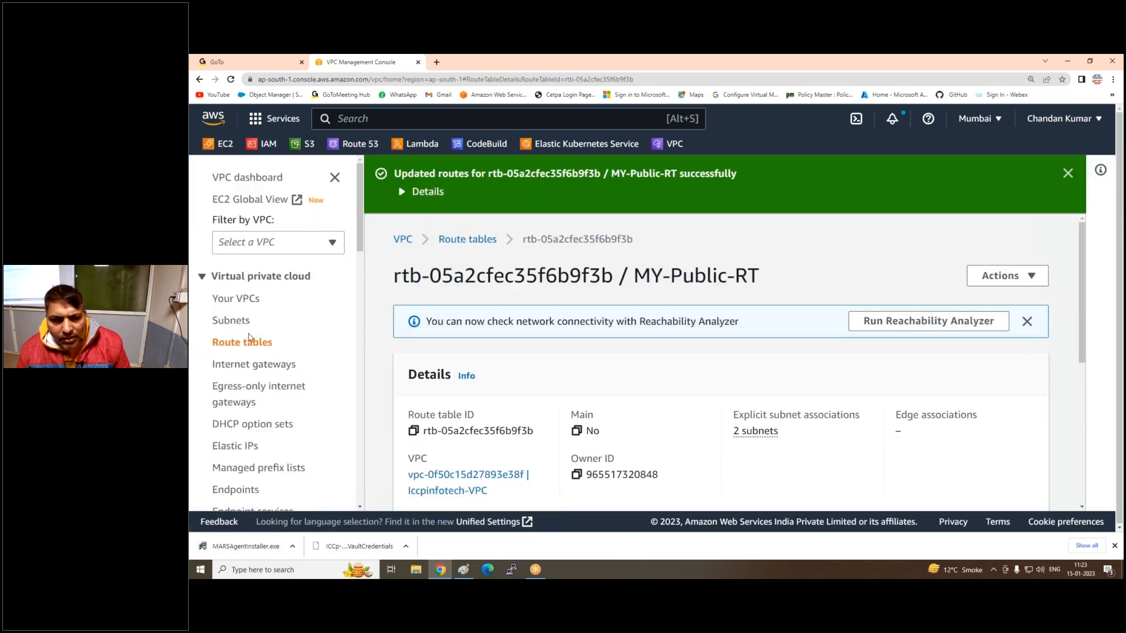
Review the VPC diagram in Paint along with the internet gateway list and creation form in the AWS console.
left_click(240, 365)
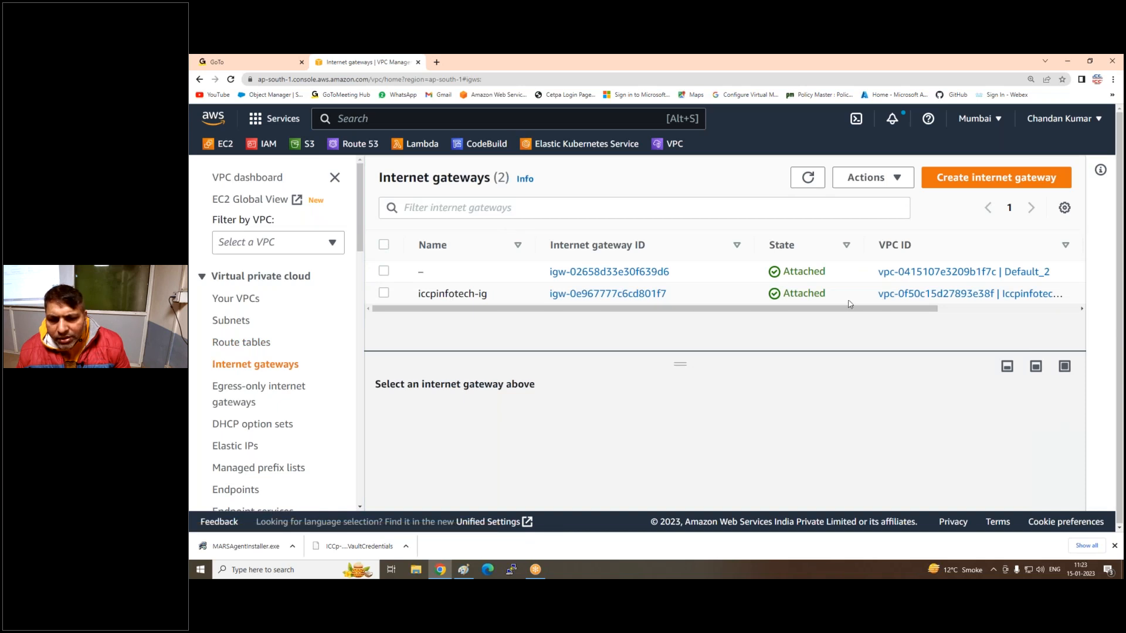
left_click(467, 569)
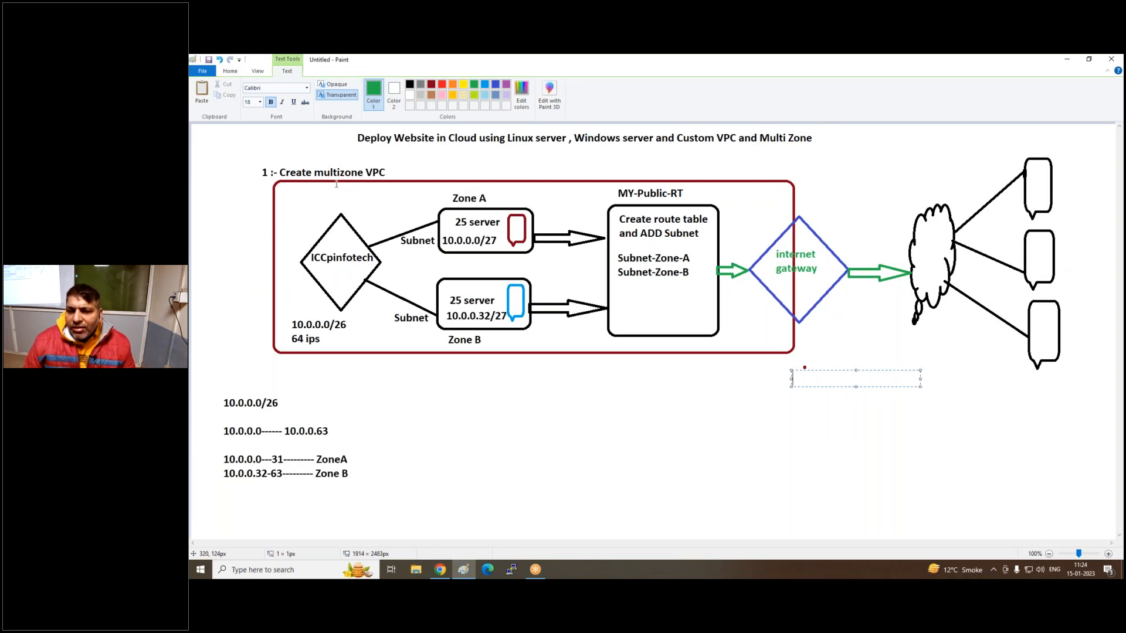
left_click(933, 73)
left_click(931, 74)
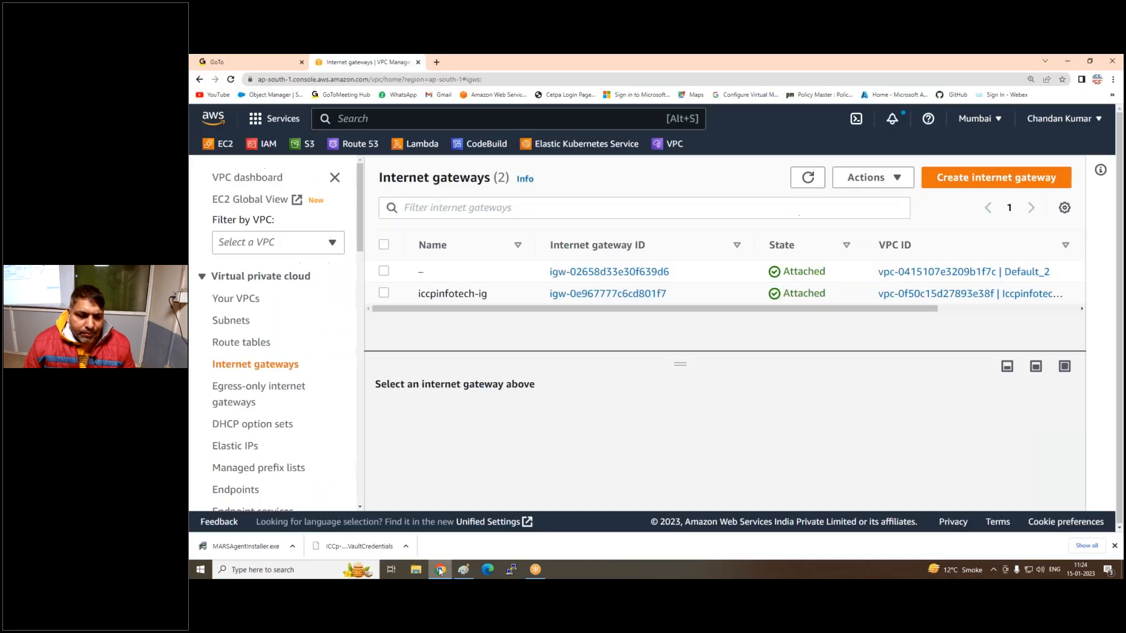
left_click(440, 569)
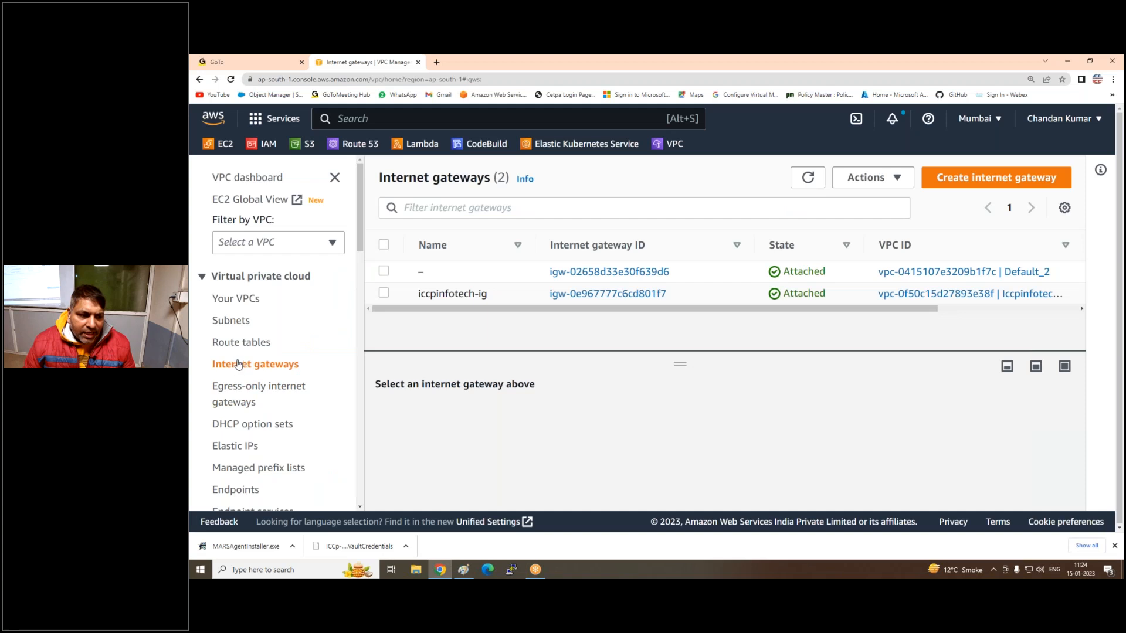
left_click(926, 181)
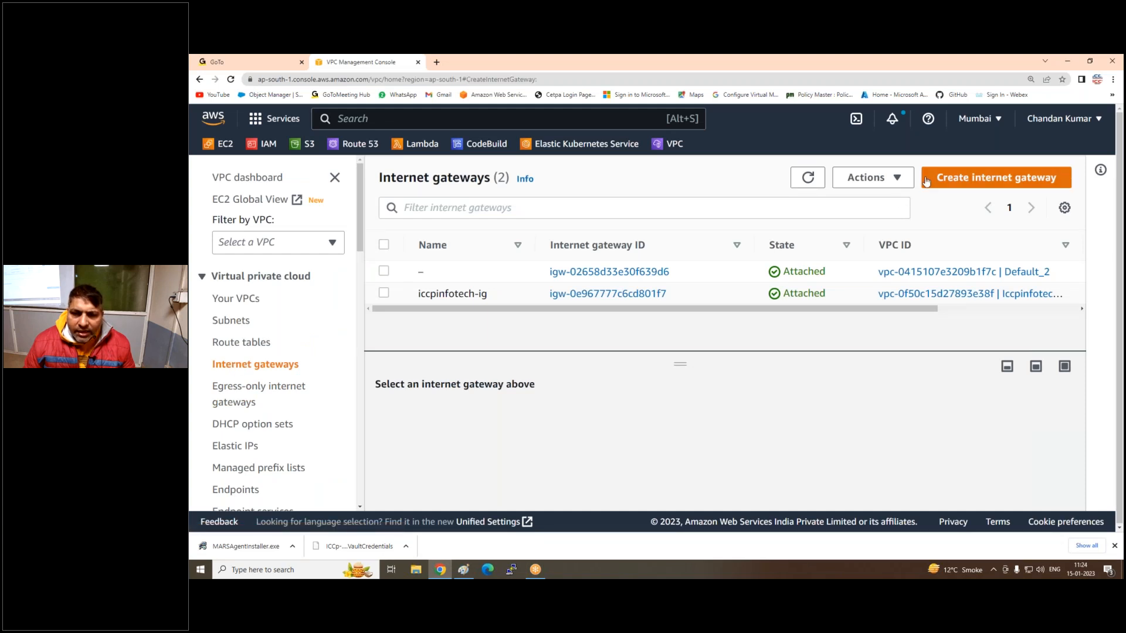
scroll(318, 390, "down", 3)
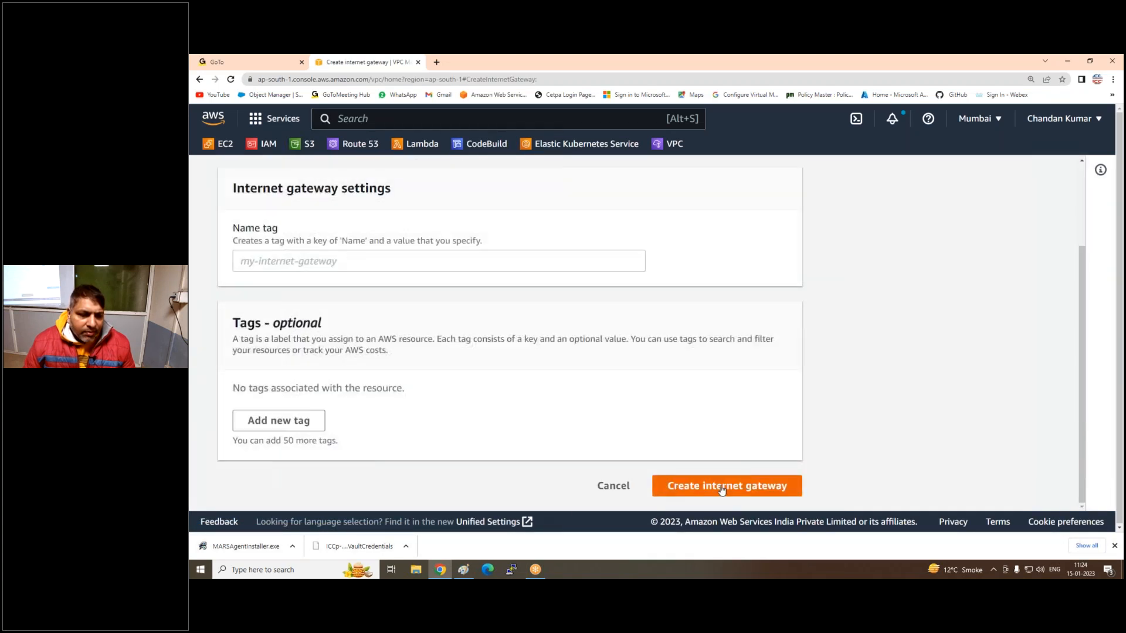
Switch to the EC2 console and open its list of security groups.
left_click(222, 143)
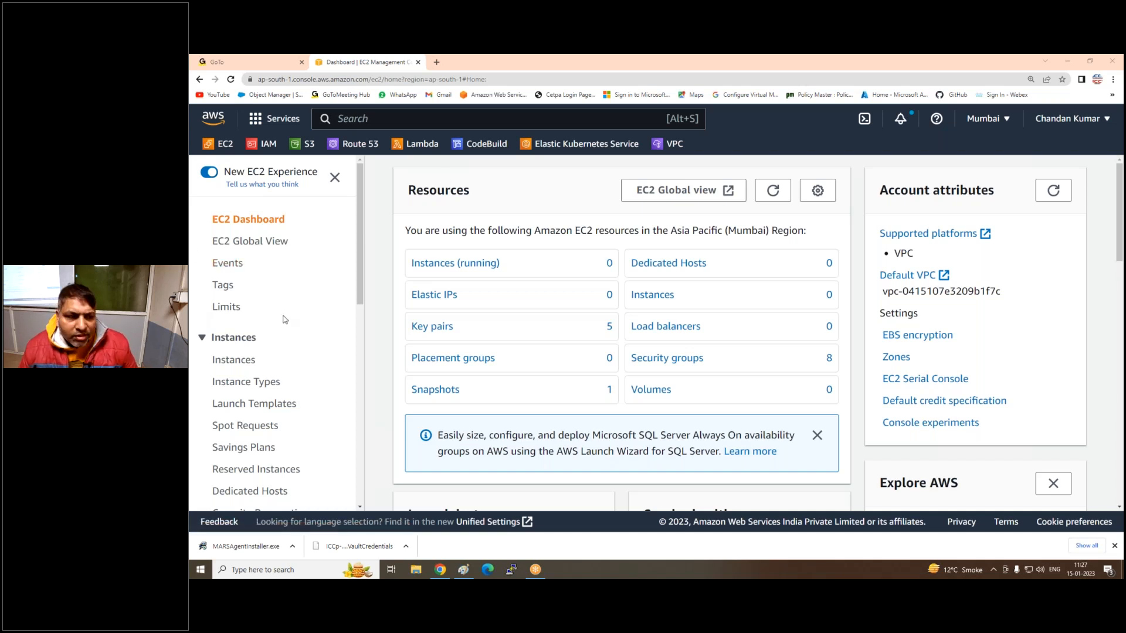
scroll(286, 319, "down", 2)
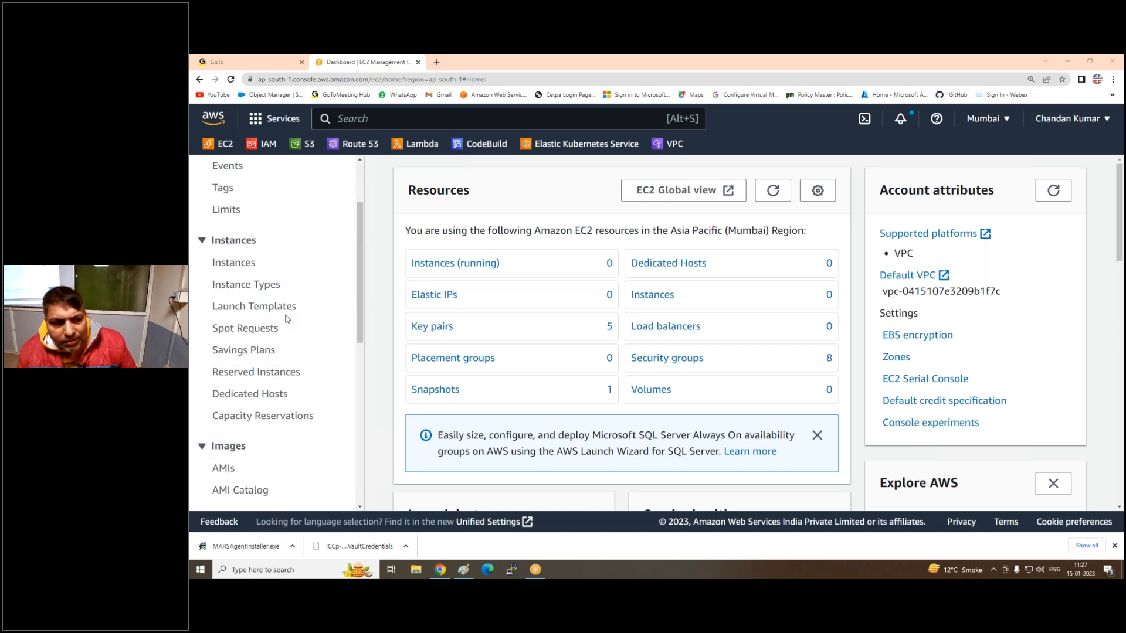
scroll(261, 321, "up", 2)
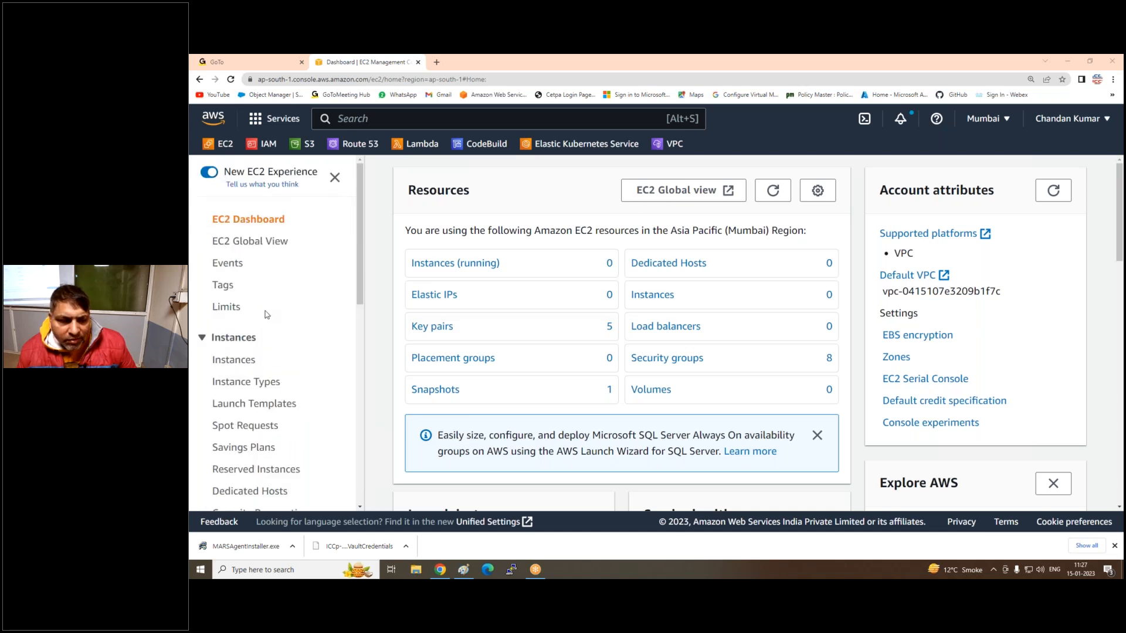
scroll(267, 317, "down", 1)
scroll(267, 317, "down", 1)
scroll(246, 254, "down", 4)
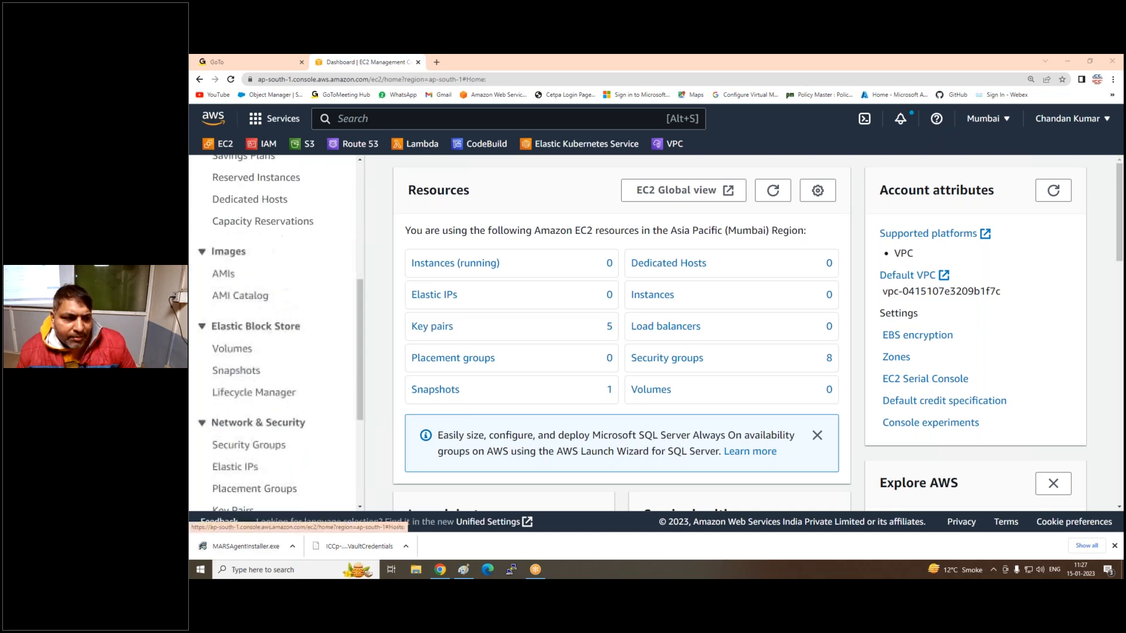
scroll(246, 295, "down", 1)
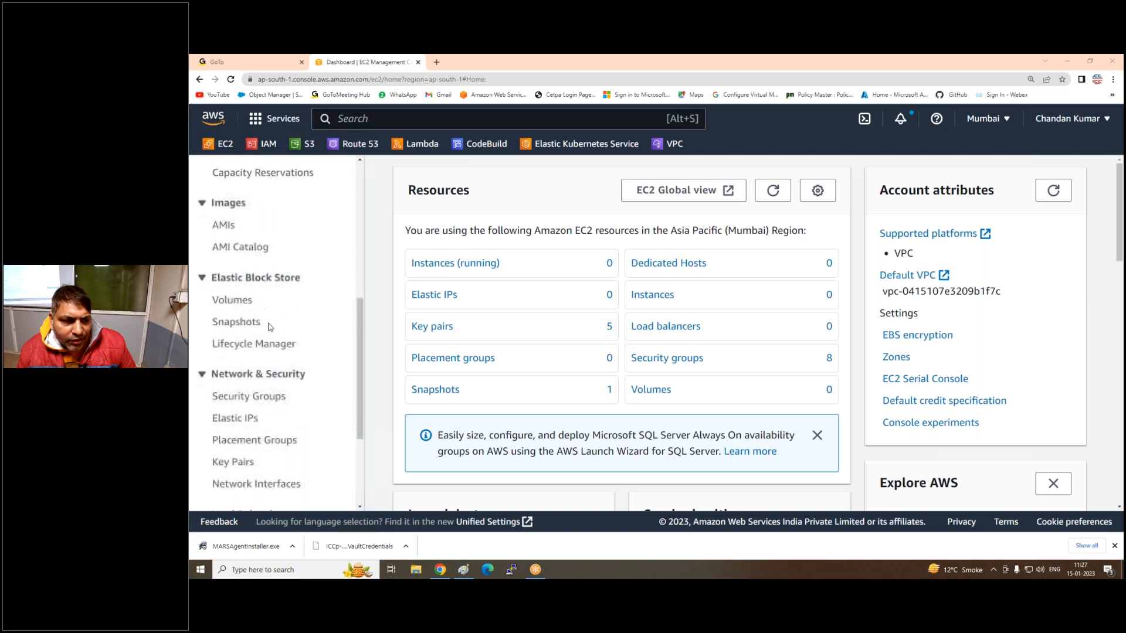
left_click(267, 401)
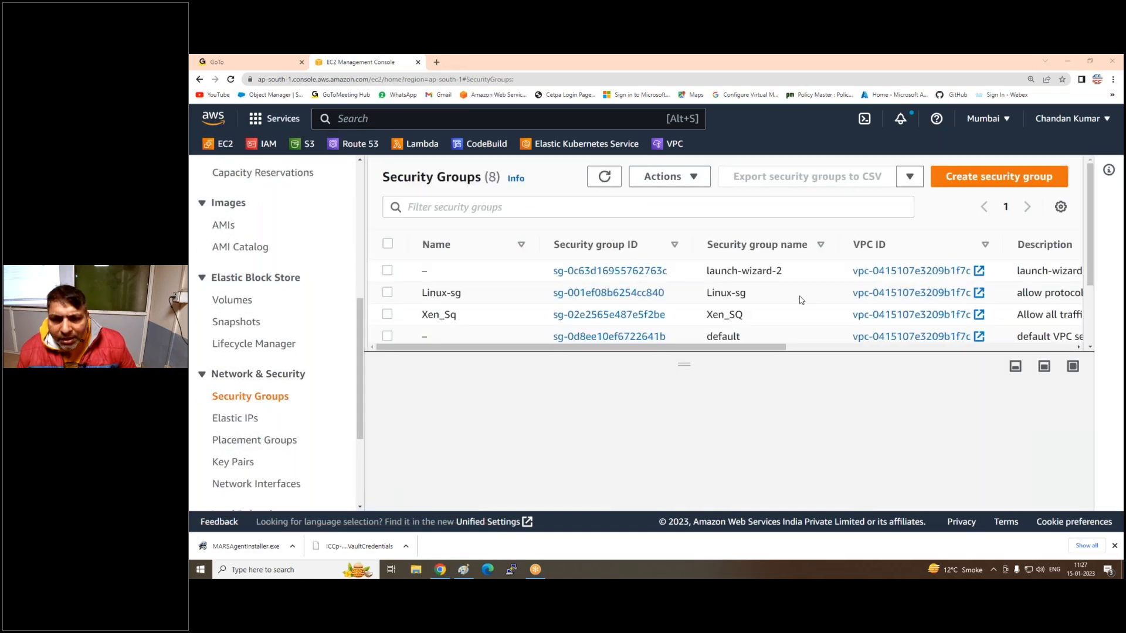
Delete all security groups except the two named default, confirm with "delete", and refresh the list.
left_click_drag(683, 364, 680, 478)
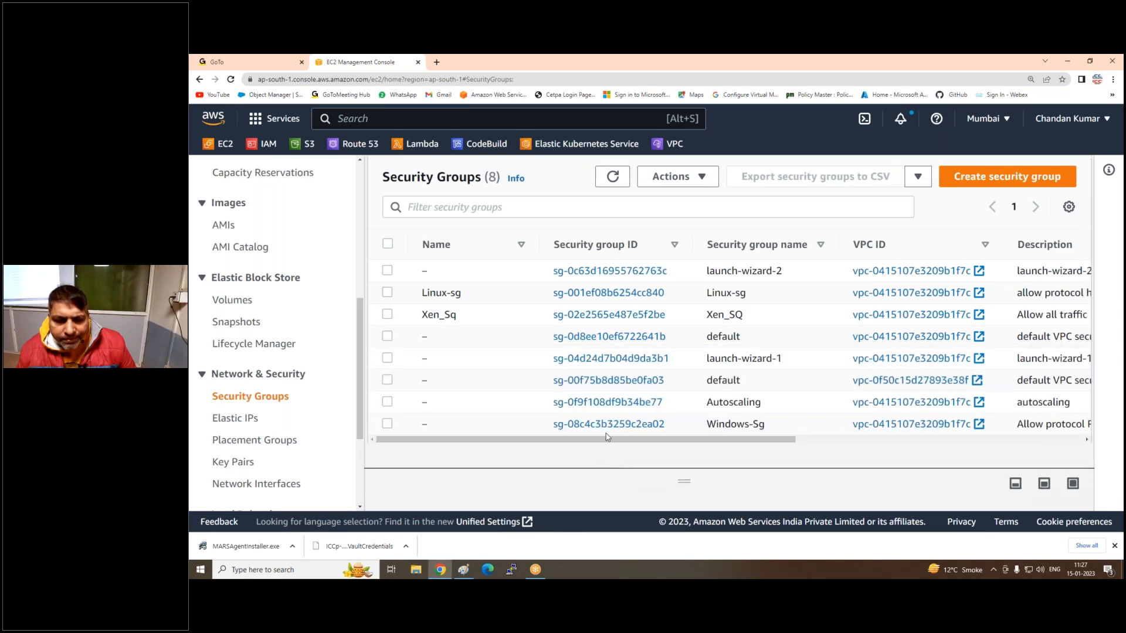
left_click(388, 244)
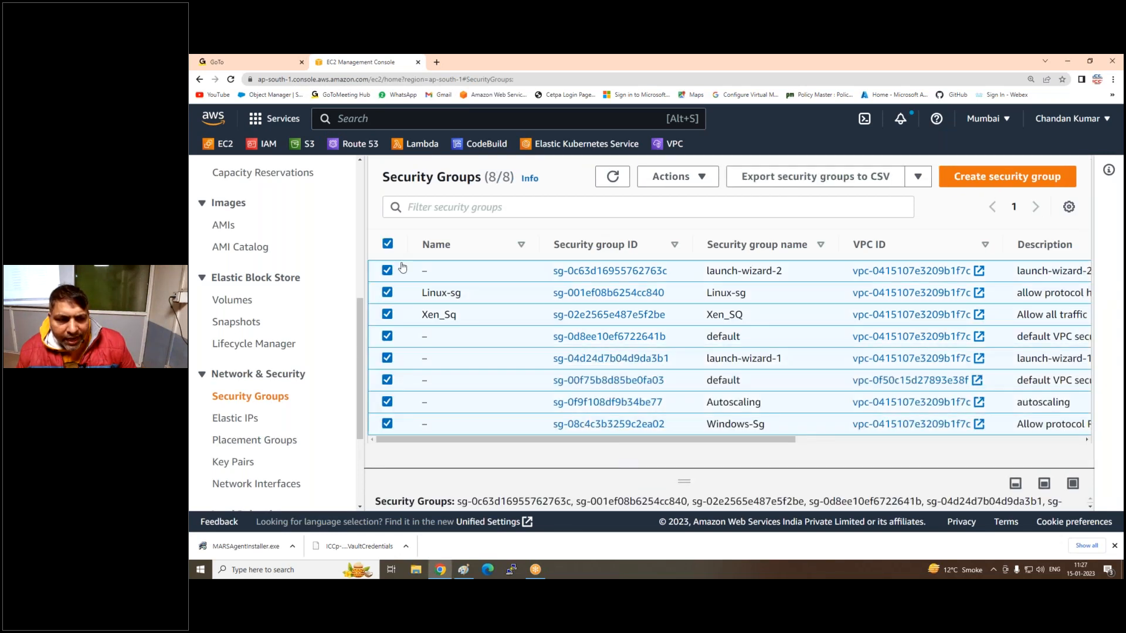
left_click(386, 336)
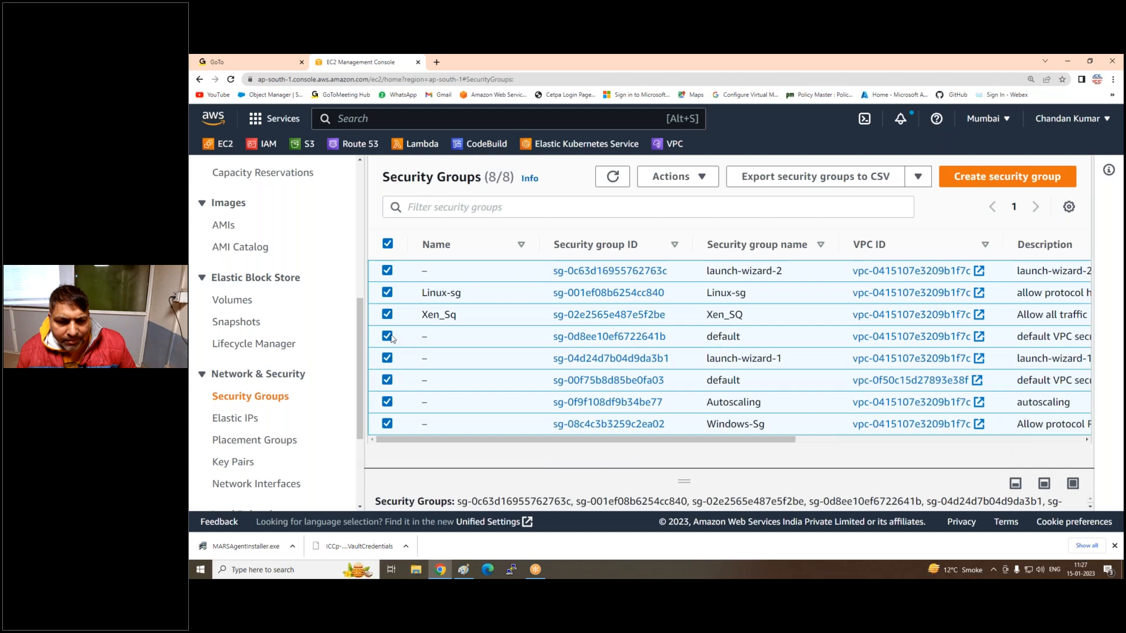
left_click(386, 380)
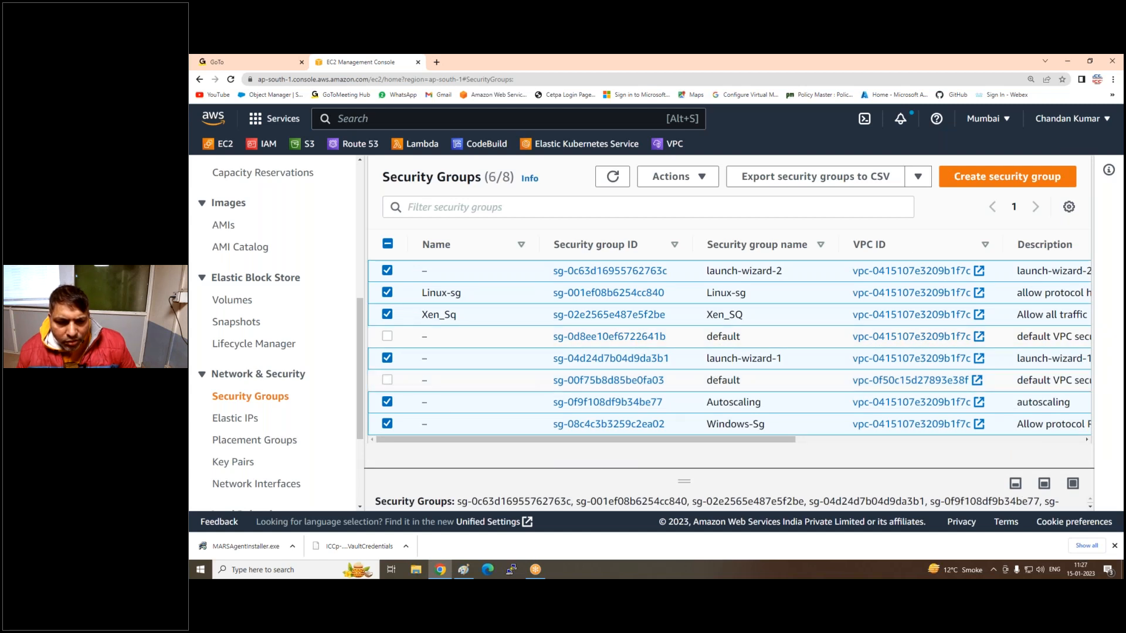
left_click(703, 176)
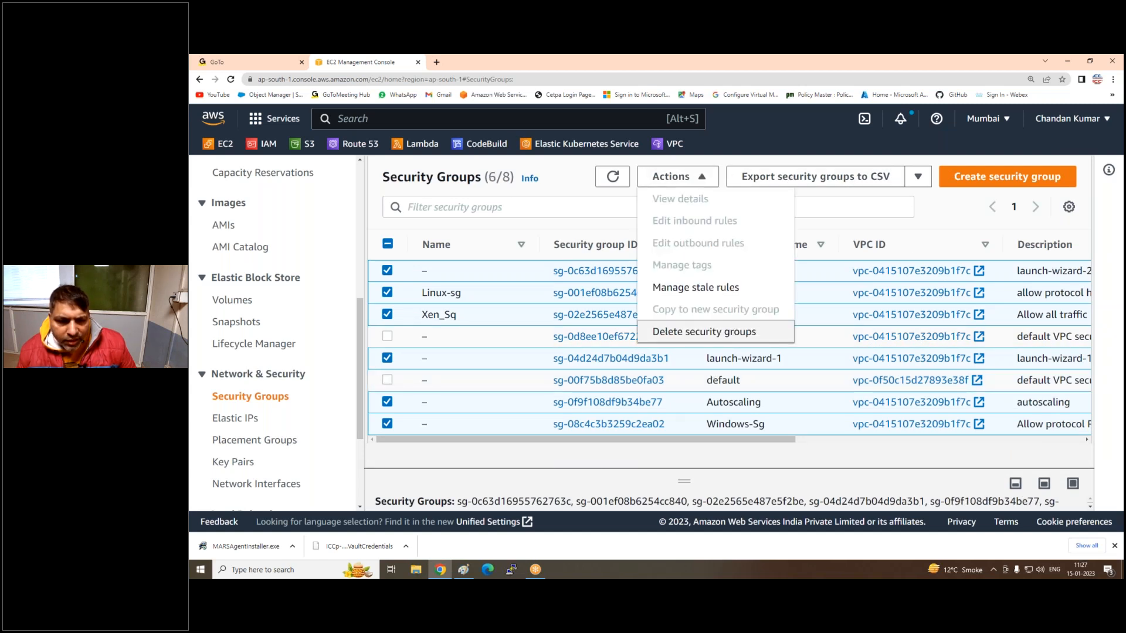
left_click(706, 332)
left_click(513, 420)
type("delete")
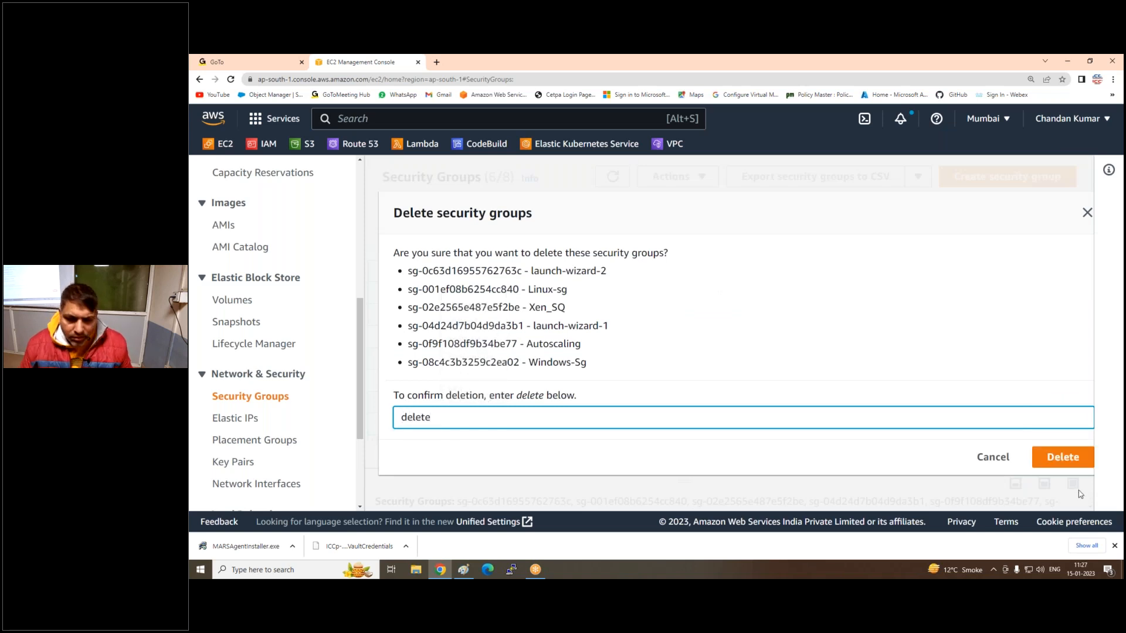
left_click(1061, 457)
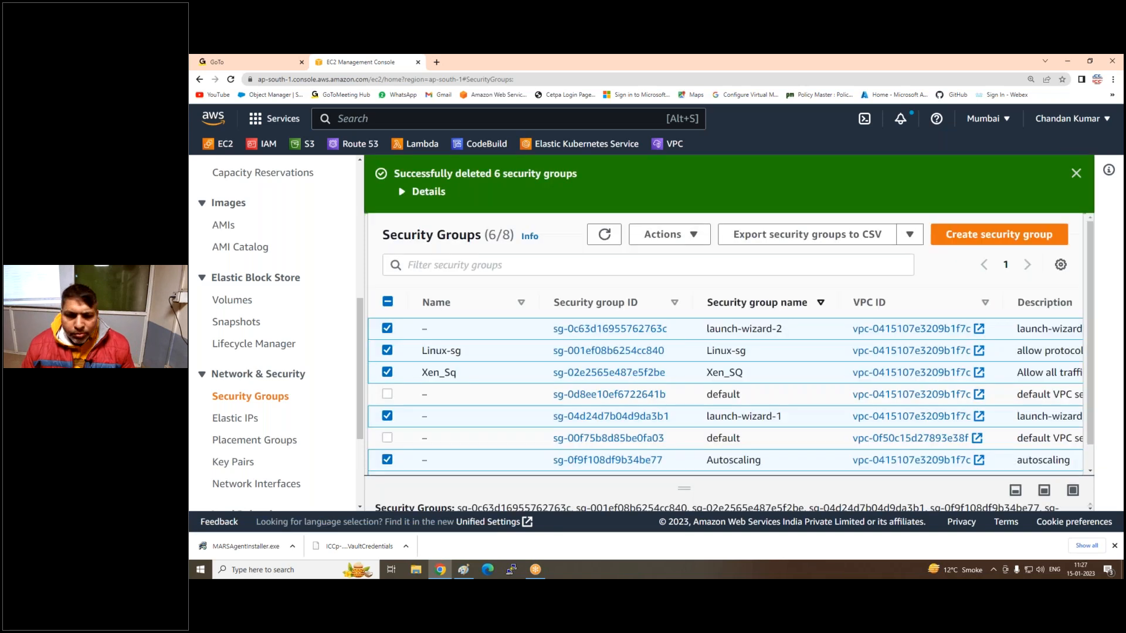
left_click(603, 234)
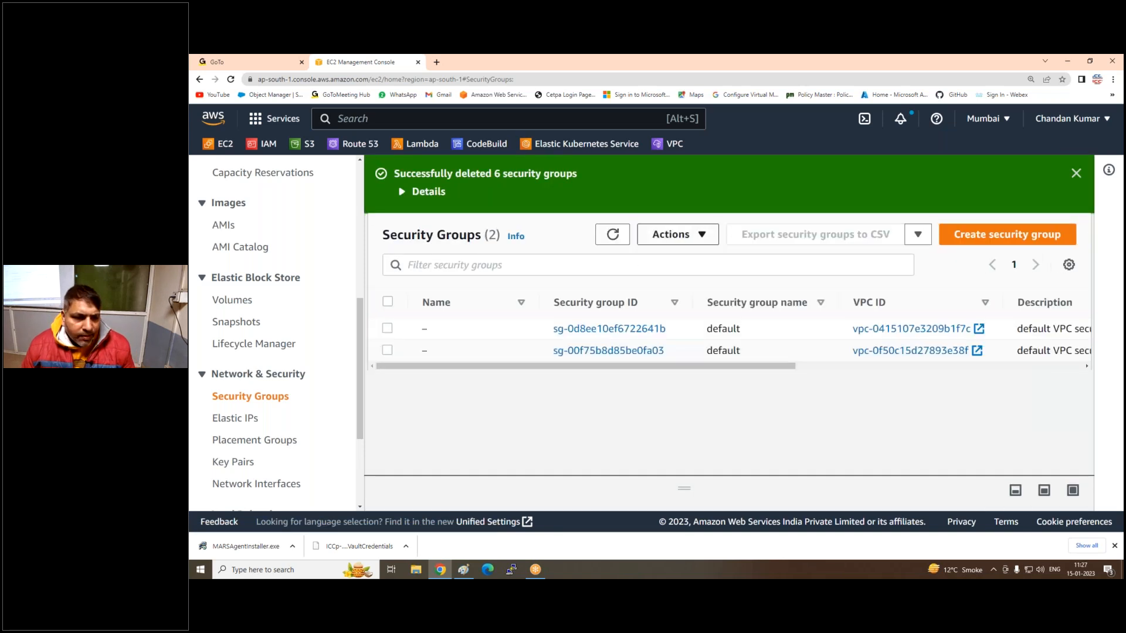
Start creating a security group and name it "iccpinfotech-sg".
left_click(978, 235)
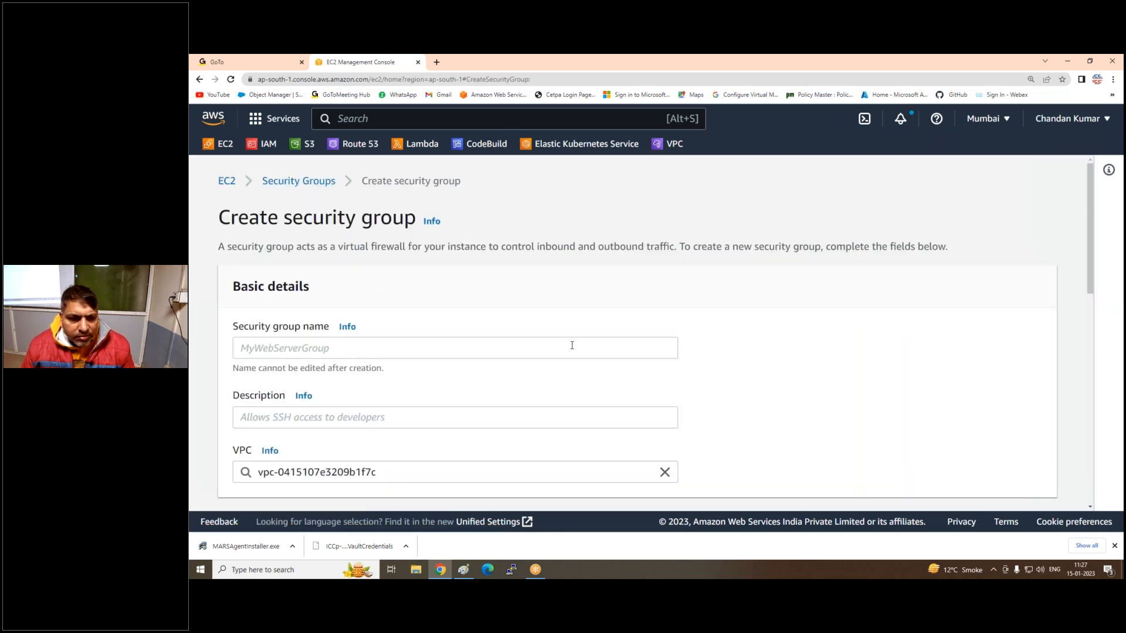
left_click(572, 346)
type("iccpin")
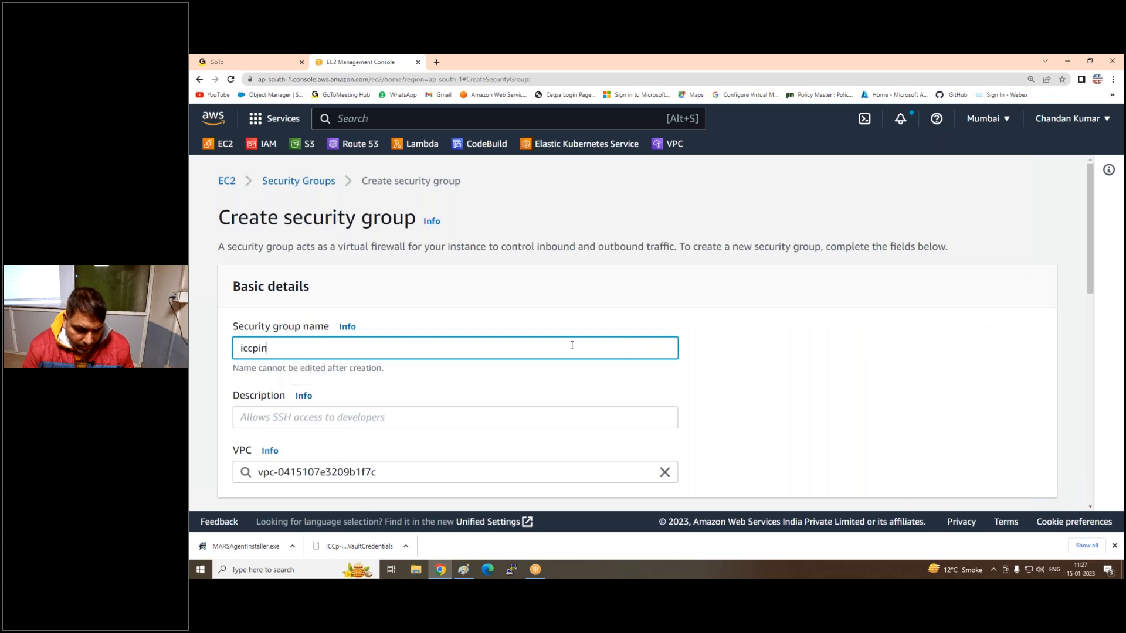
type("fotech")
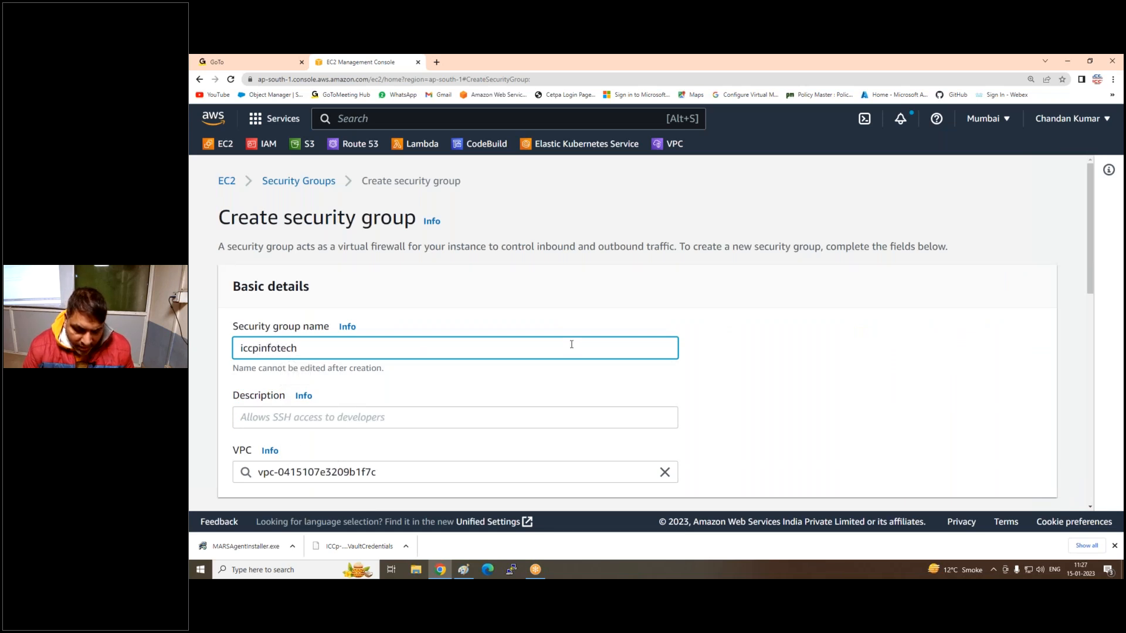
type("-sg")
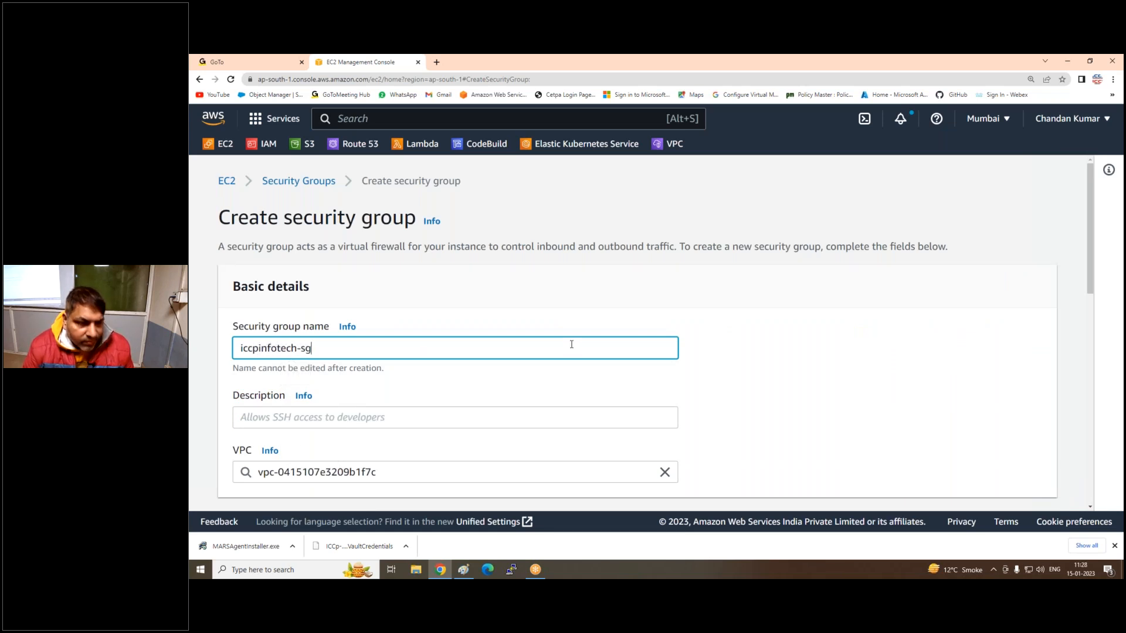
Describe the security group as "allow http rdp and https protocol" and assign it to Iccpinfotech-VPC.
left_click(404, 418)
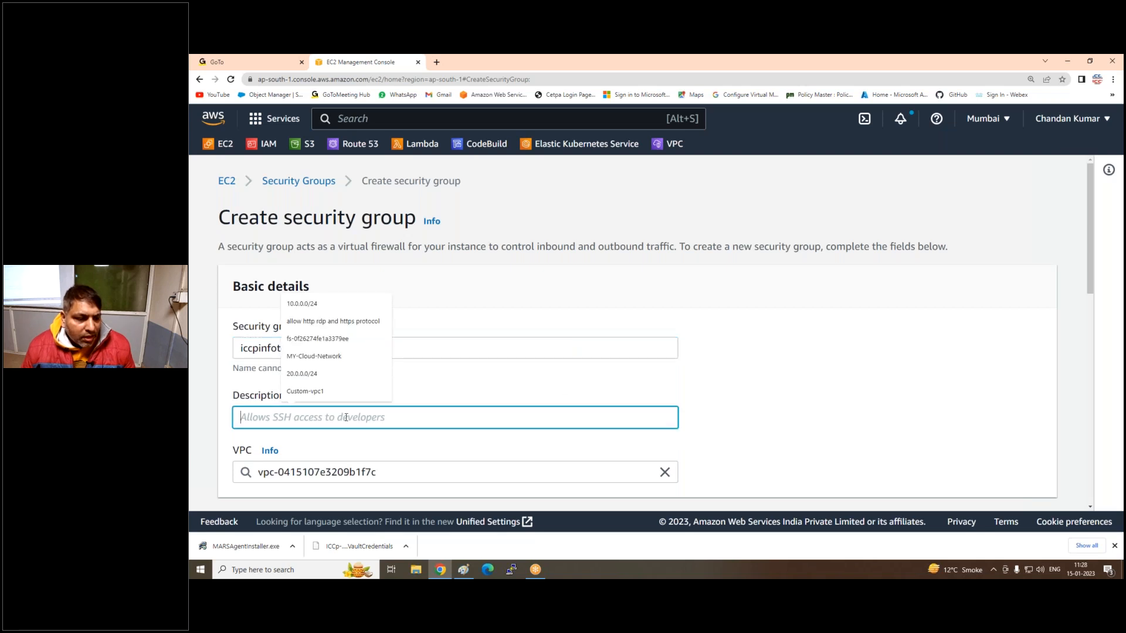
left_click(342, 321)
scroll(331, 331, "down", 3)
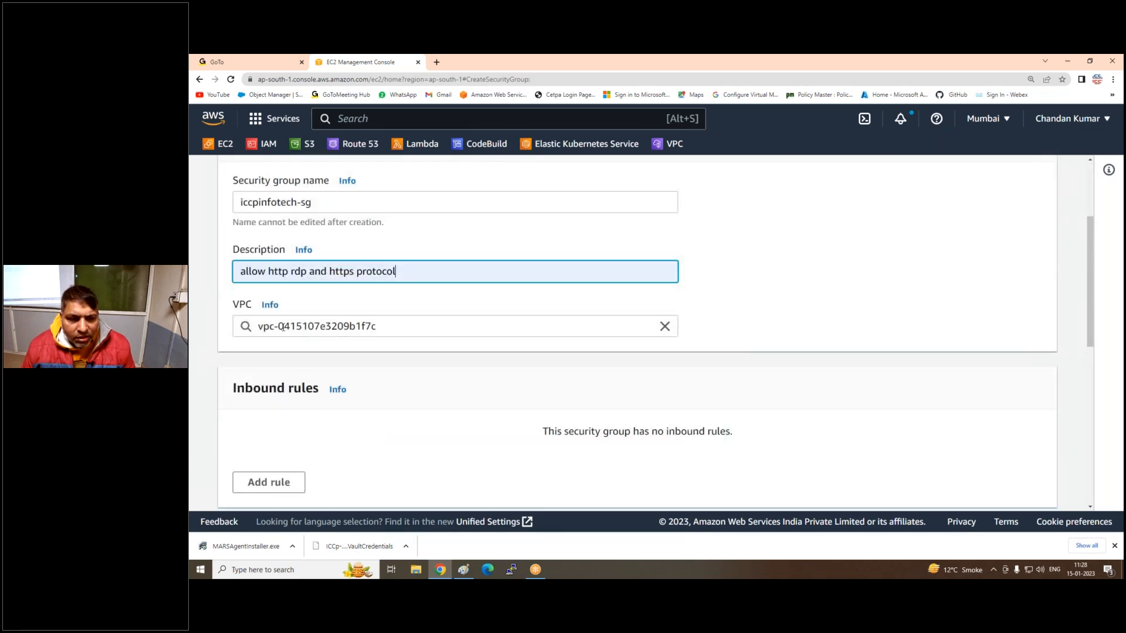
left_click(664, 325)
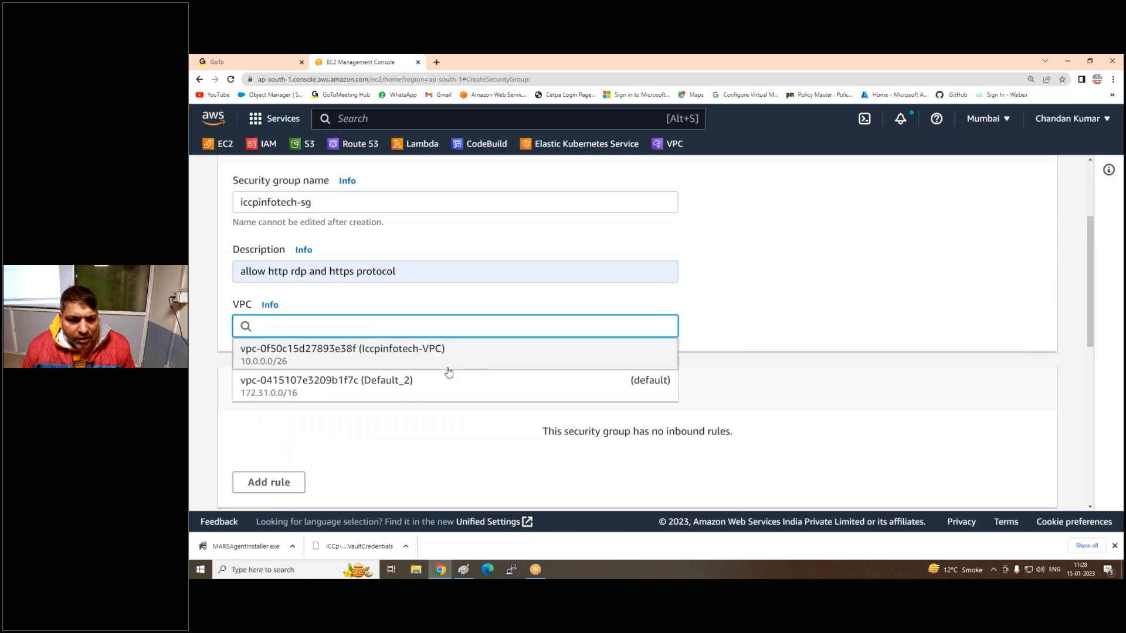
left_click(439, 352)
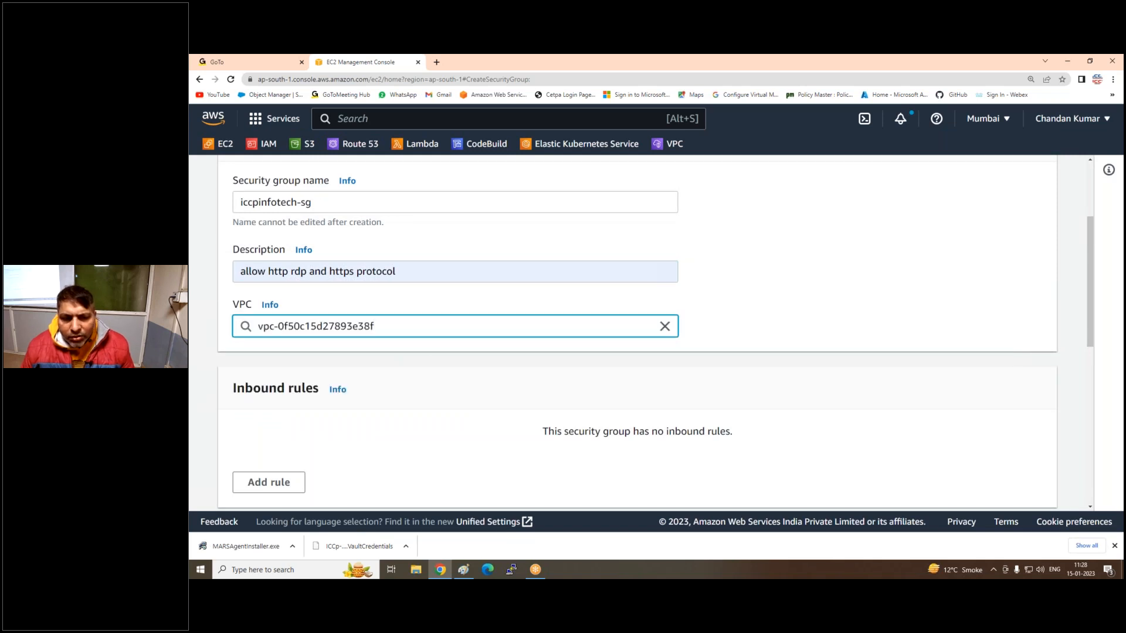
Add two inbound rules to the security group, both of type All traffic.
scroll(444, 353, "down", 2)
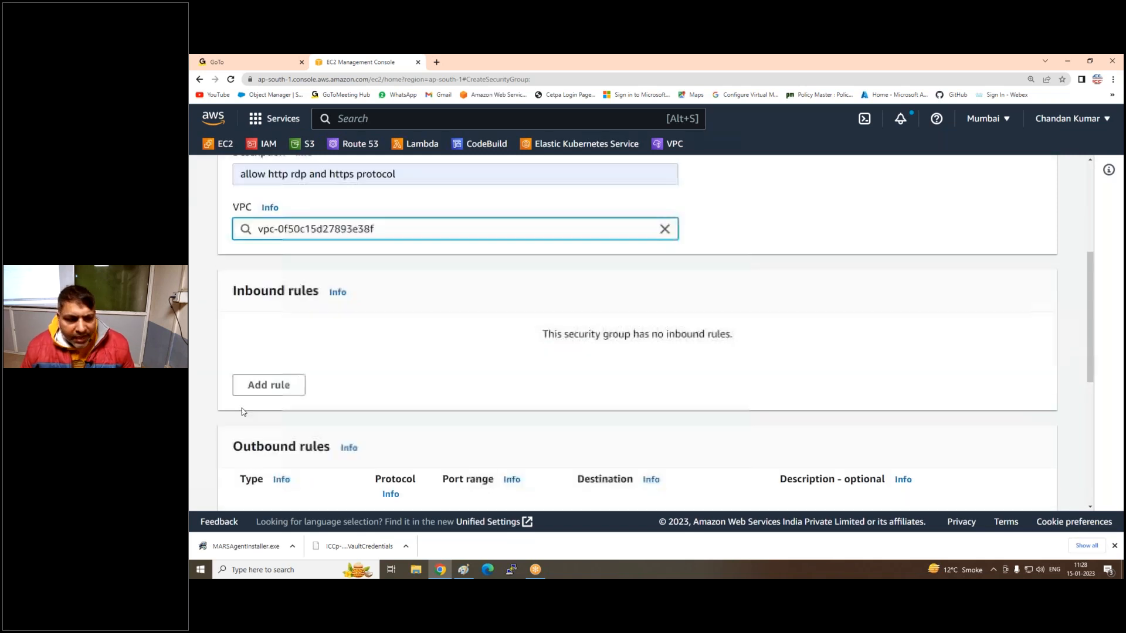
left_click(268, 385)
left_click(276, 420)
left_click(289, 370)
scroll(290, 311, "down", 3)
left_click(292, 300)
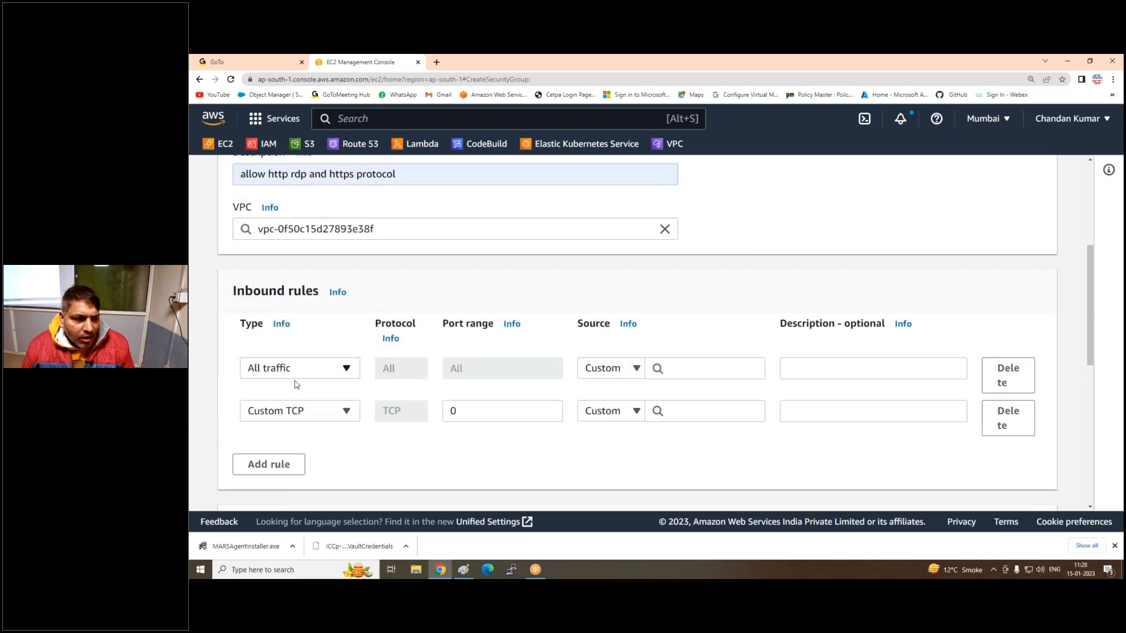
left_click(293, 413)
left_click(296, 391)
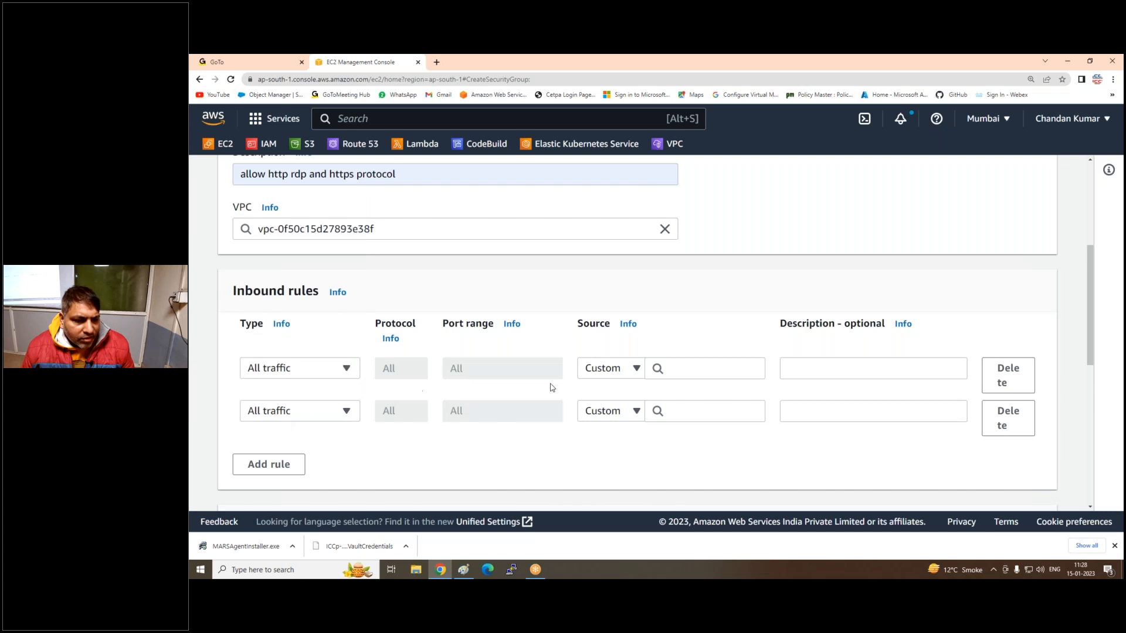
Set the first inbound rule's source to Anywhere-IPv4 and the second's to Anywhere-IPv6, and create the security group.
left_click(616, 369)
left_click(623, 286)
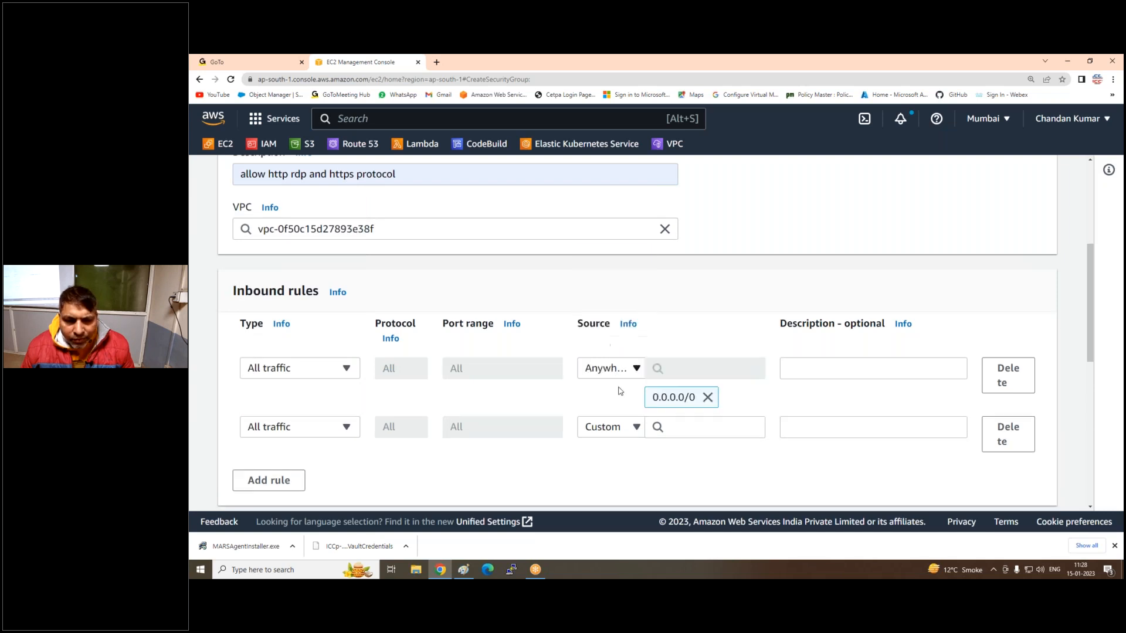
left_click(601, 429)
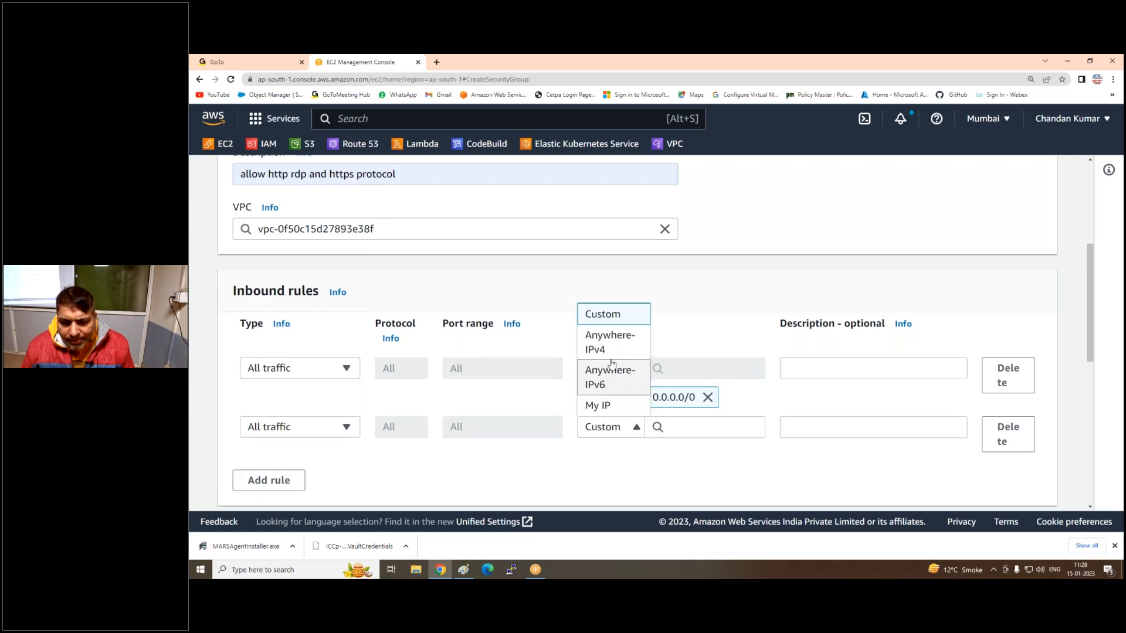
left_click(606, 390)
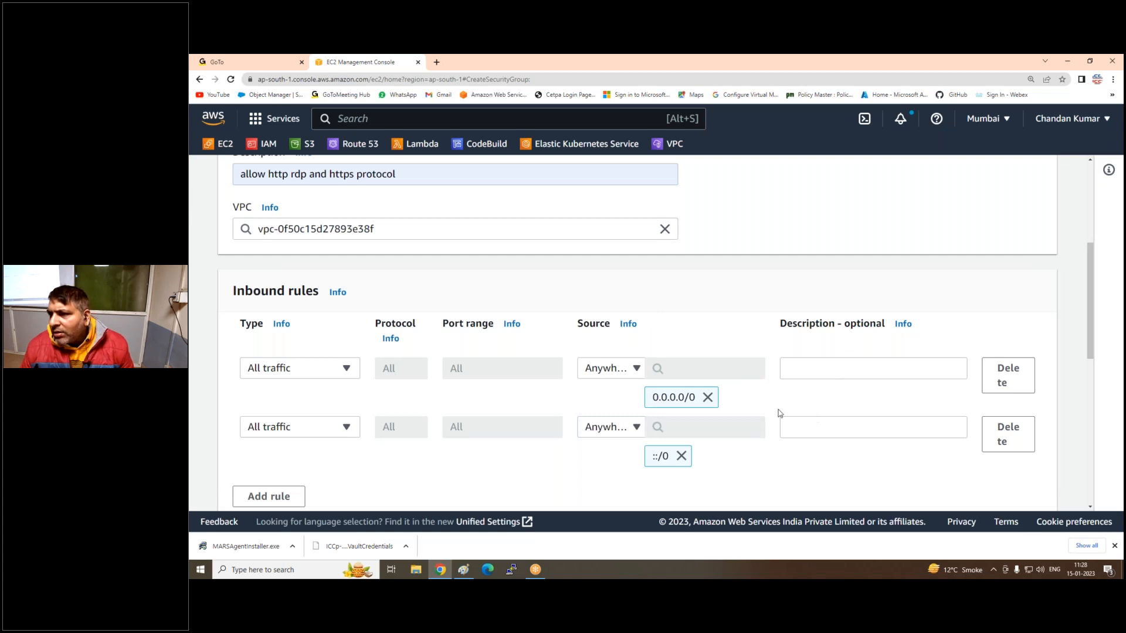
scroll(699, 387, "down", 1)
scroll(699, 386, "down", 5)
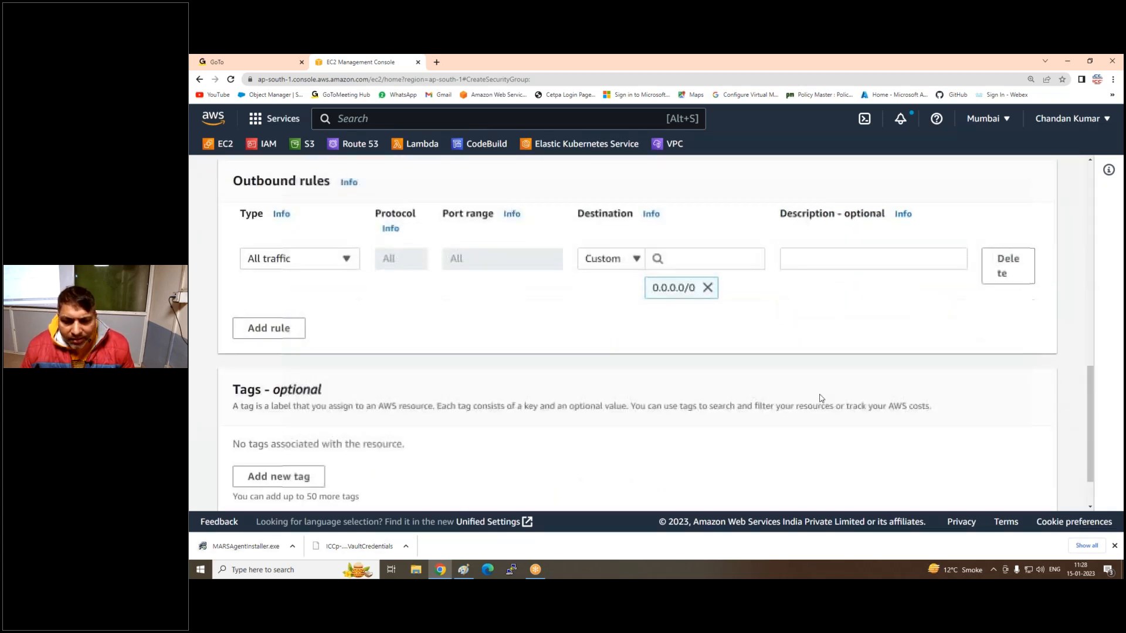
left_click(991, 487)
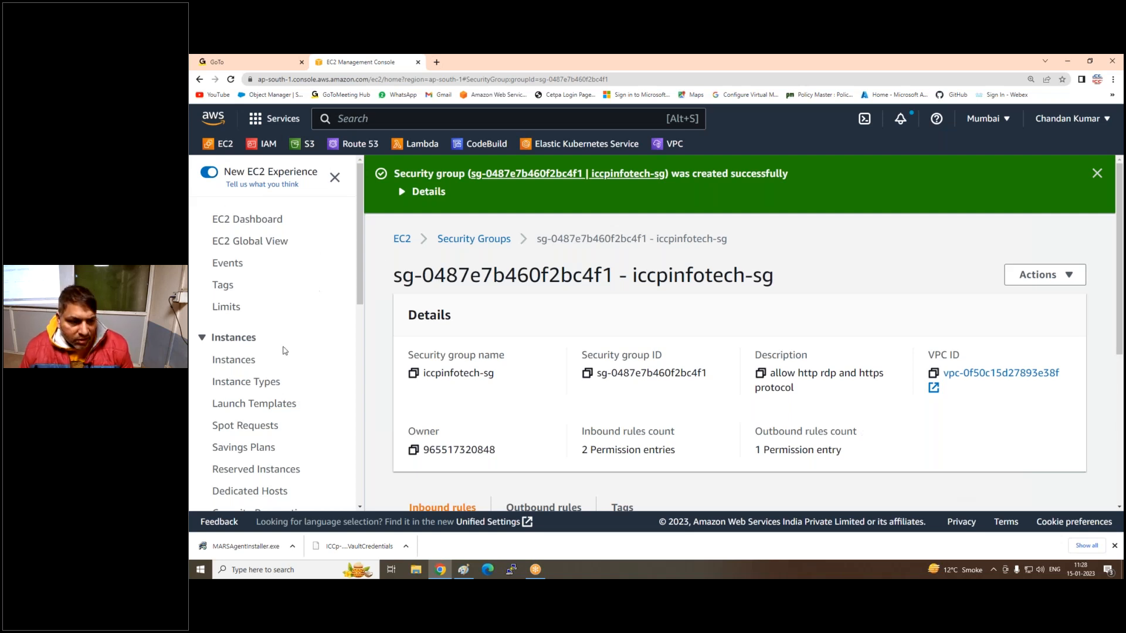
Start launching an EC2 instance from the instances list and name it "Linux-Web1".
left_click(238, 359)
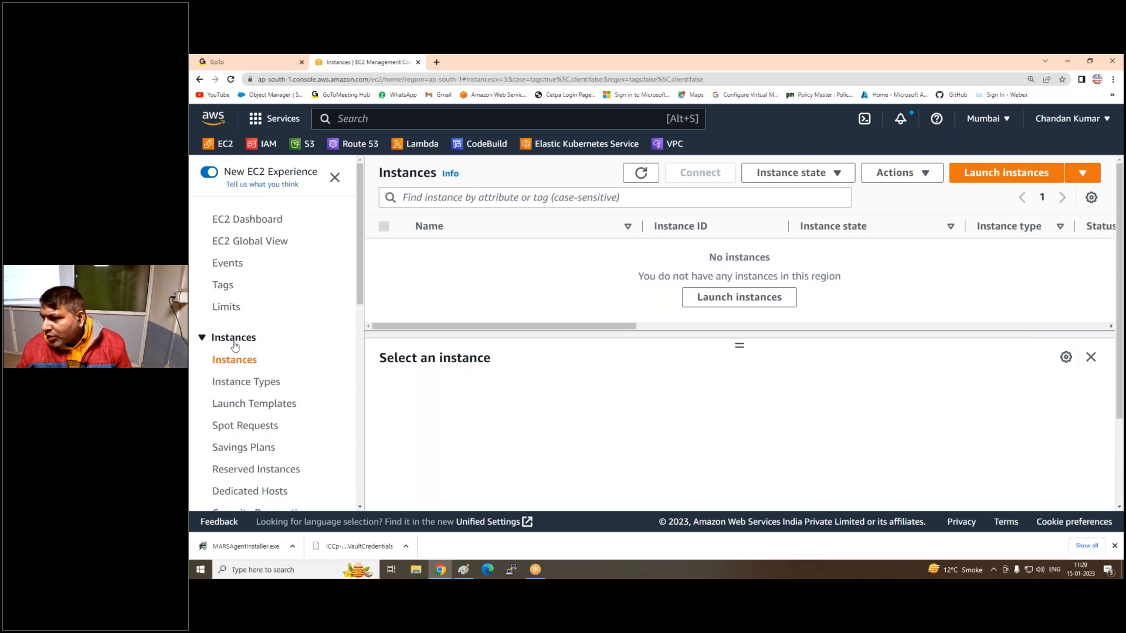
left_click(1015, 172)
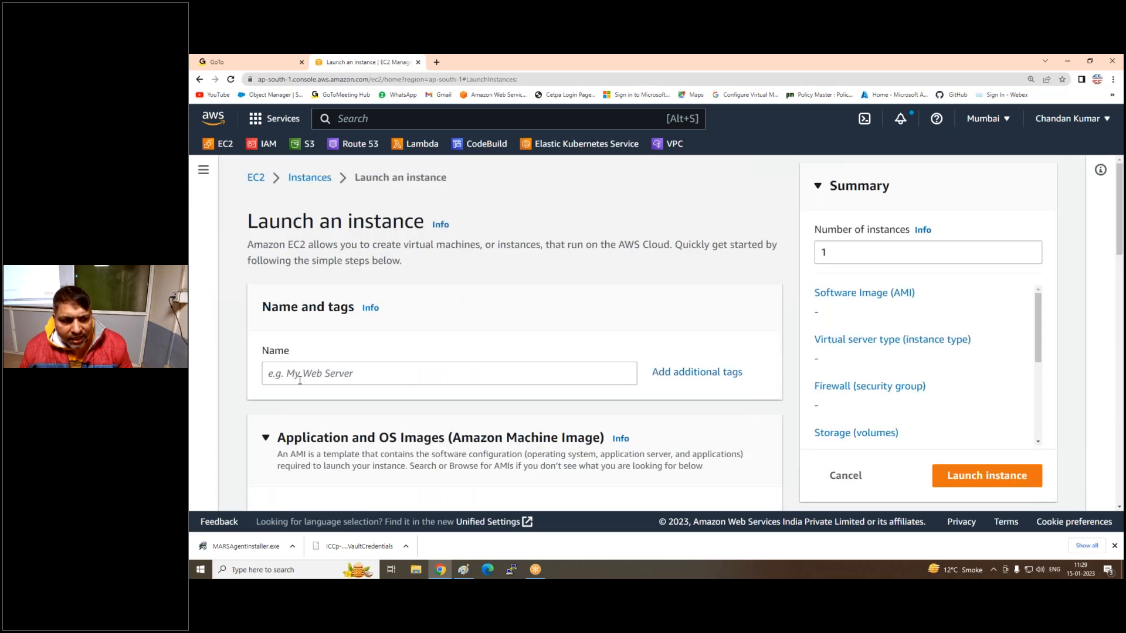
left_click(302, 374)
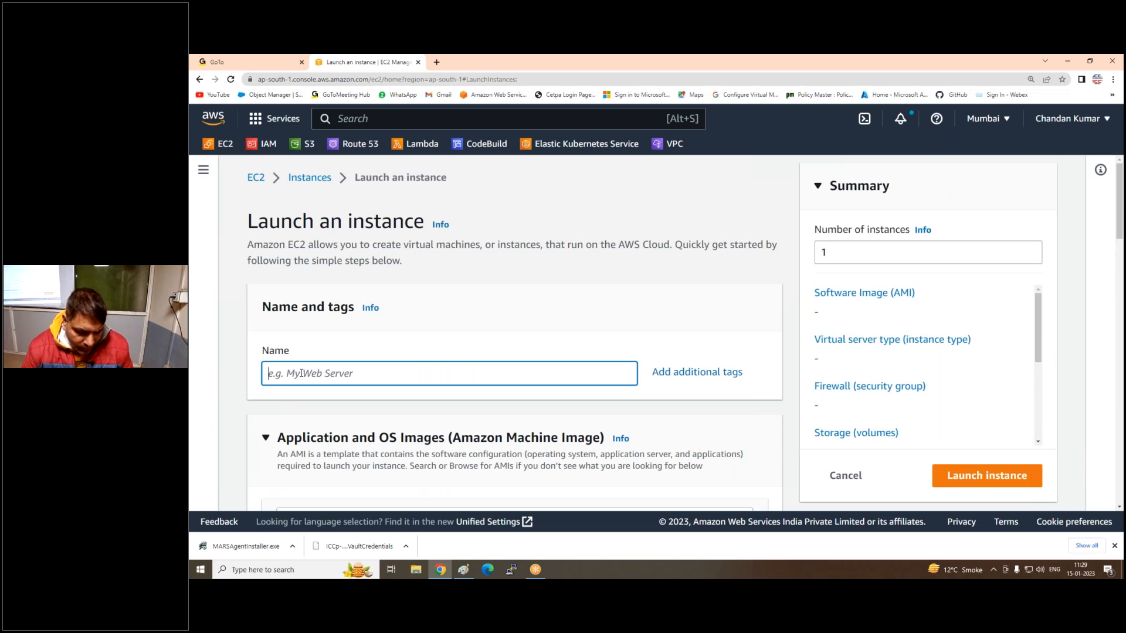
type("Linux-Web1")
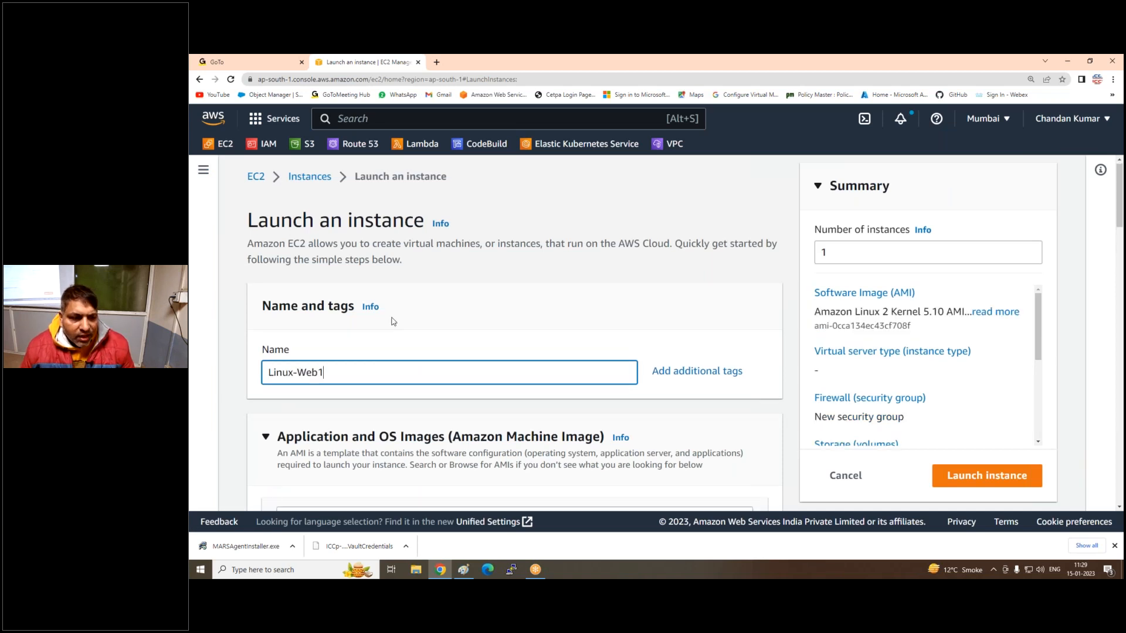
Keep the Amazon Linux 2 image and t2.micro type for the instance, and choose the key pair mykey.
scroll(315, 304, "down", 7)
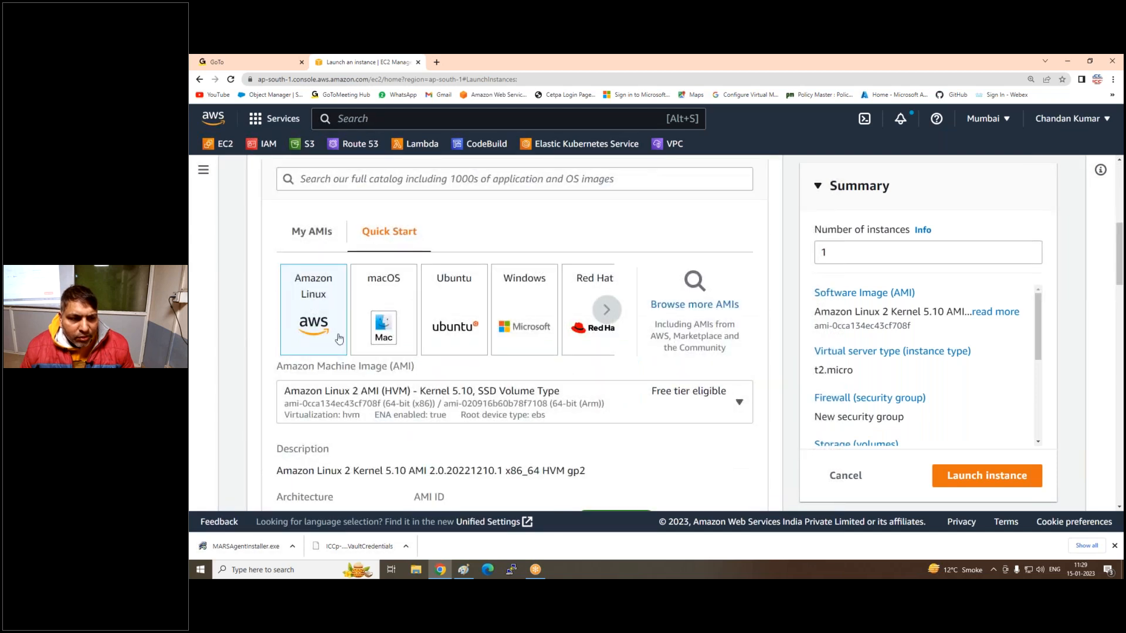
scroll(450, 391, "down", 6)
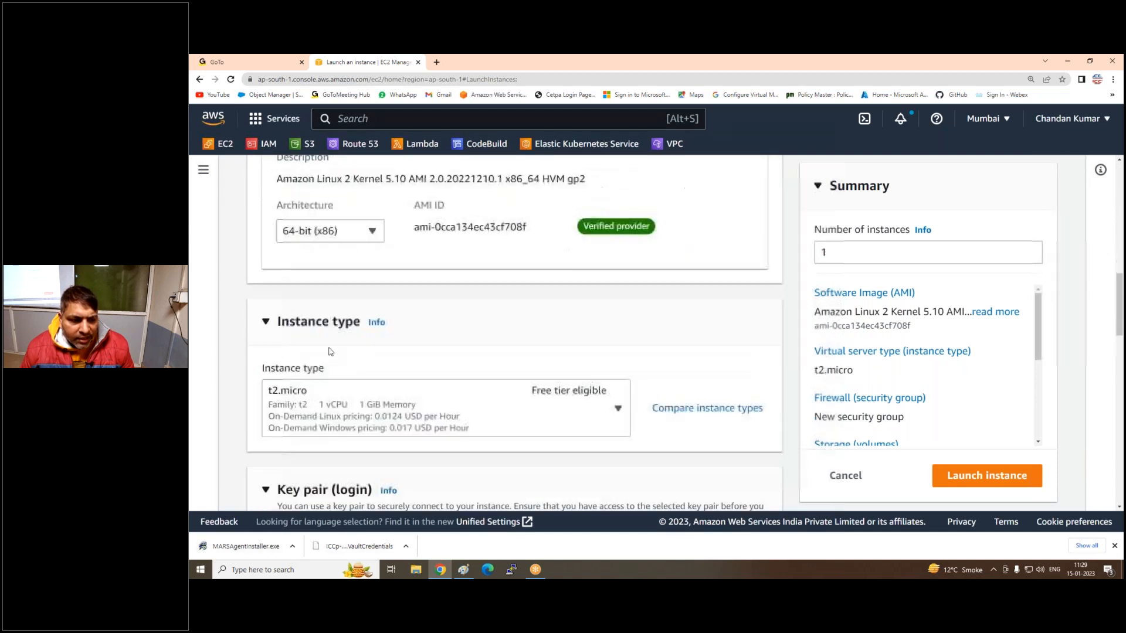
scroll(364, 385, "down", 2)
left_click(364, 384)
scroll(360, 314, "down", 1)
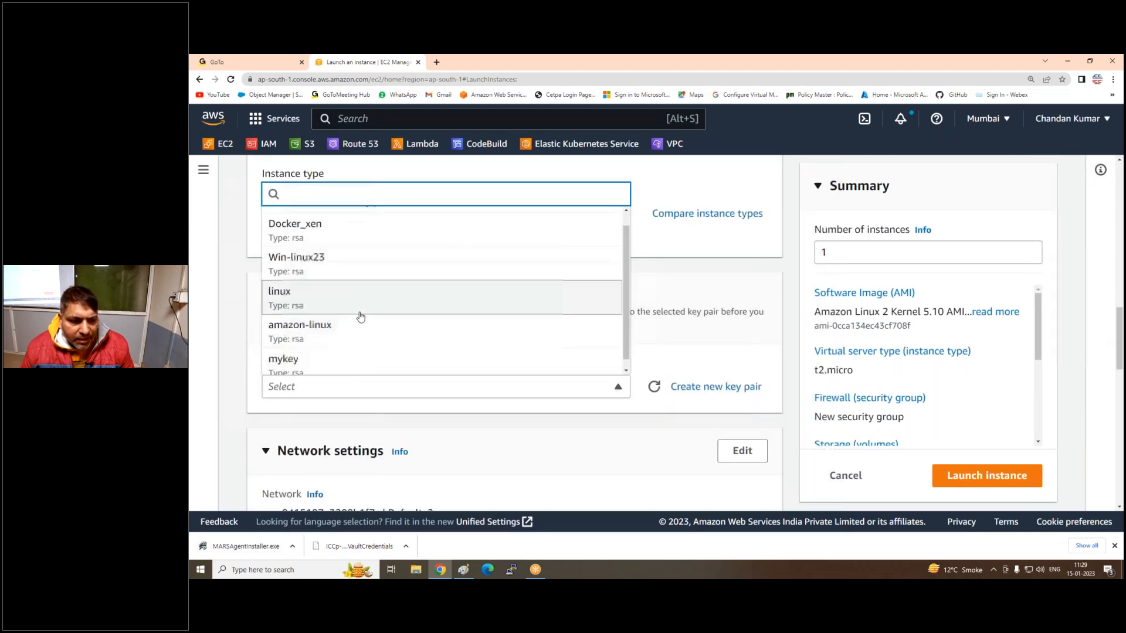
left_click(305, 354)
Edit the instance's network settings to use Iccpinfotech-VPC with the subnet Subnet-Zone-A.
scroll(393, 389, "down", 3)
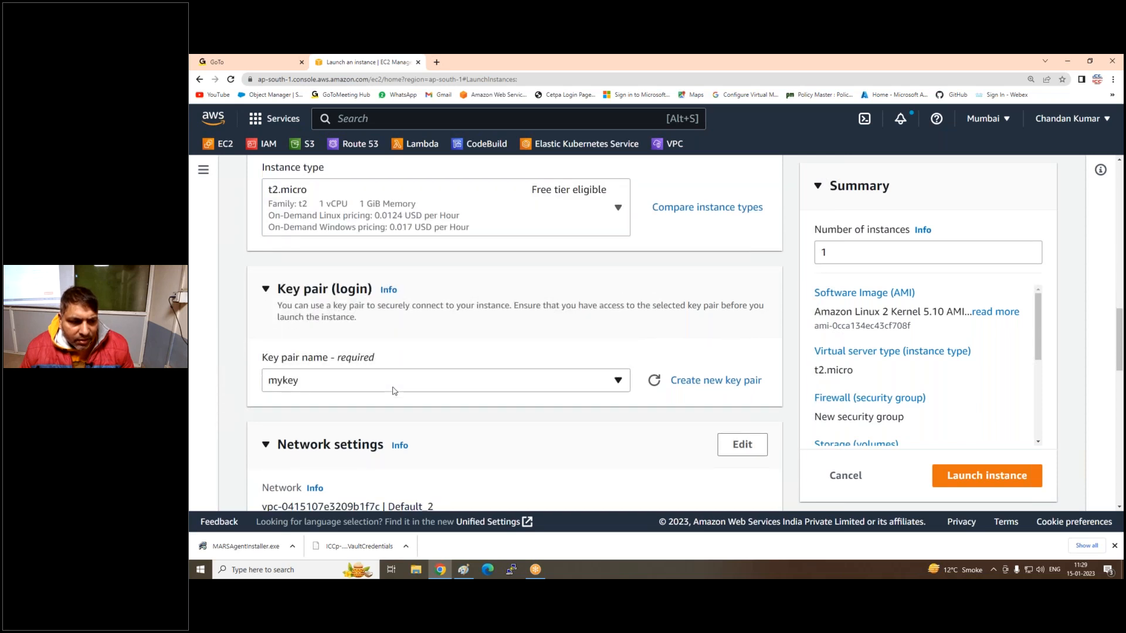
scroll(401, 275, "down", 2)
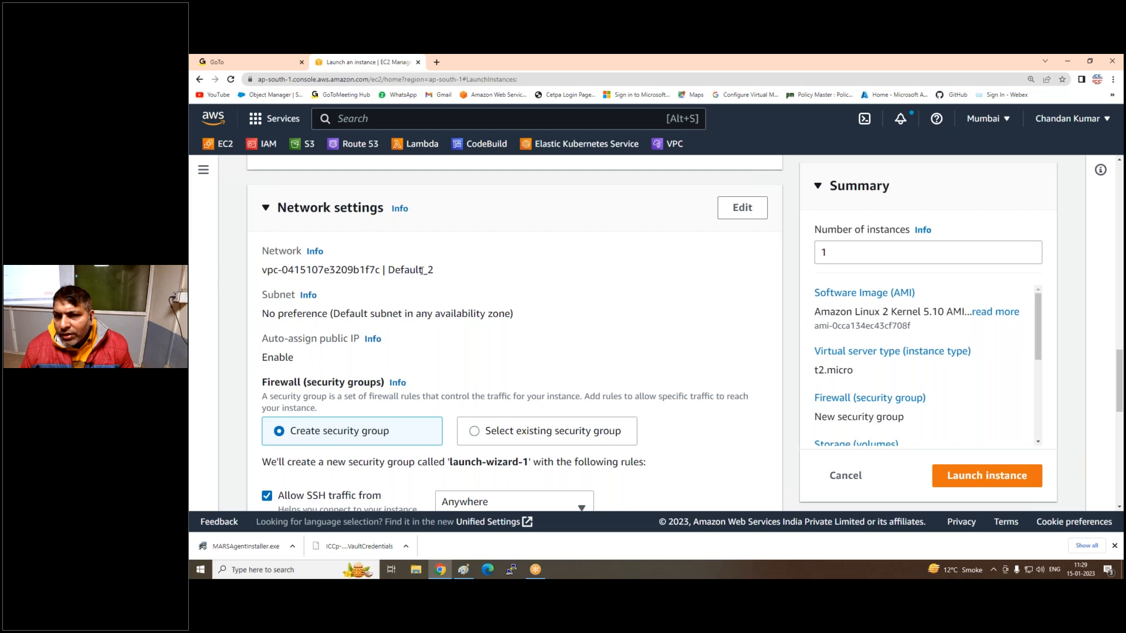
left_click(731, 208)
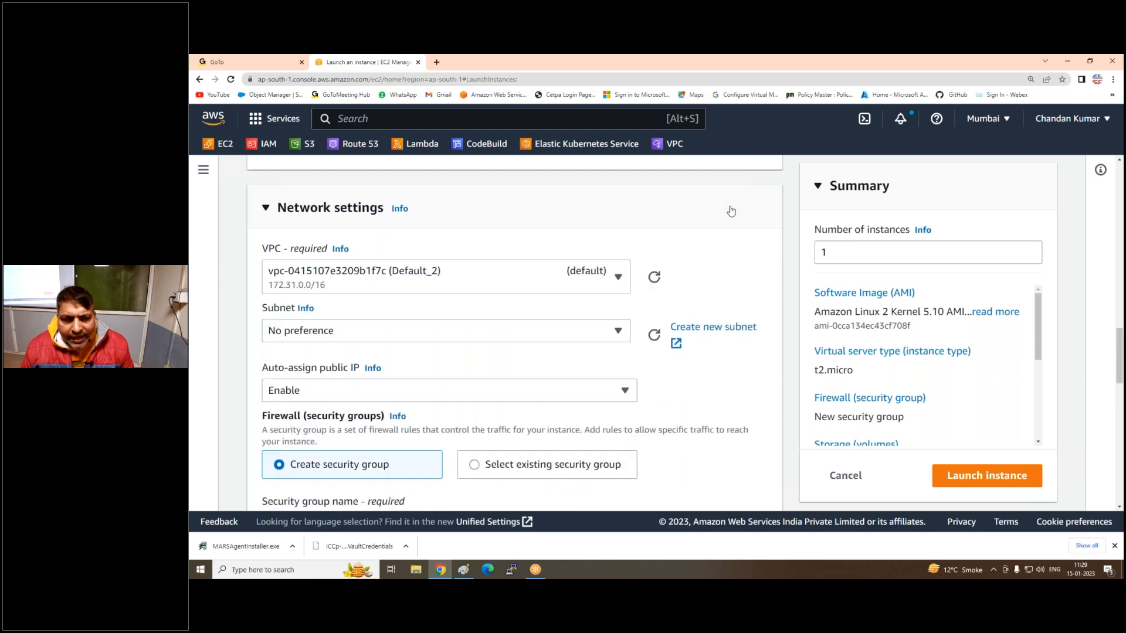
left_click(538, 283)
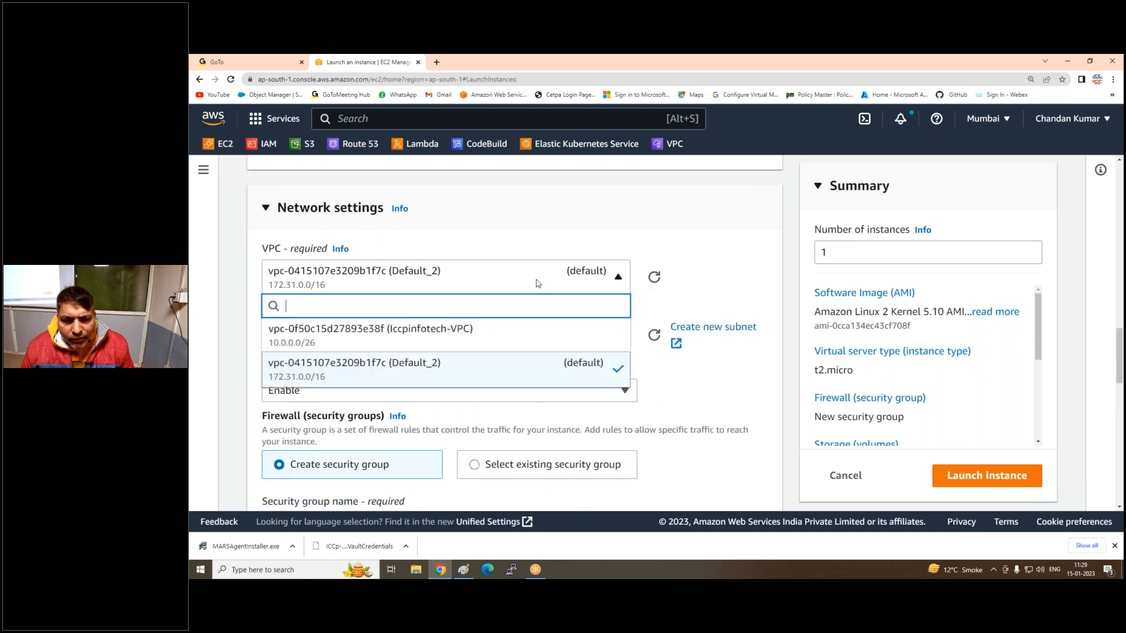
left_click(439, 335)
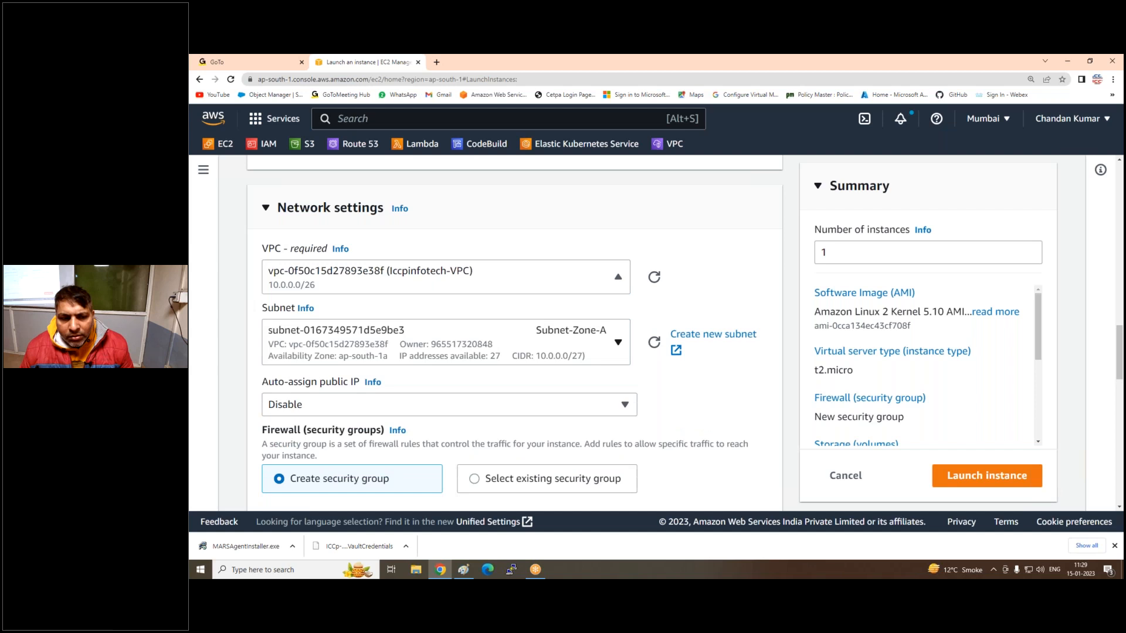
left_click(614, 338)
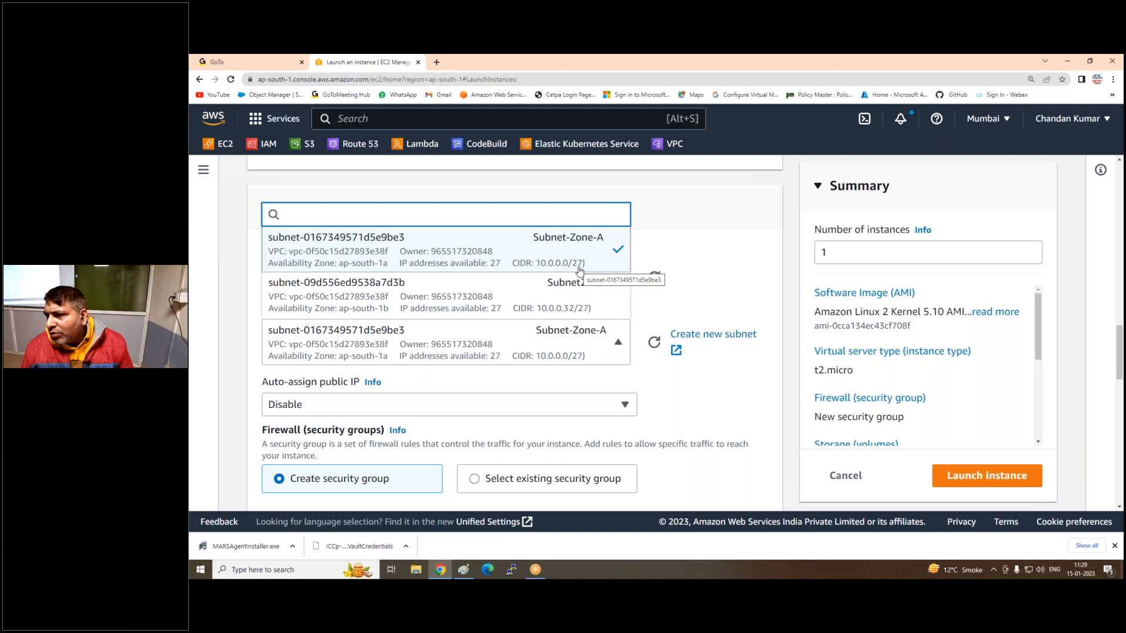
left_click(437, 253)
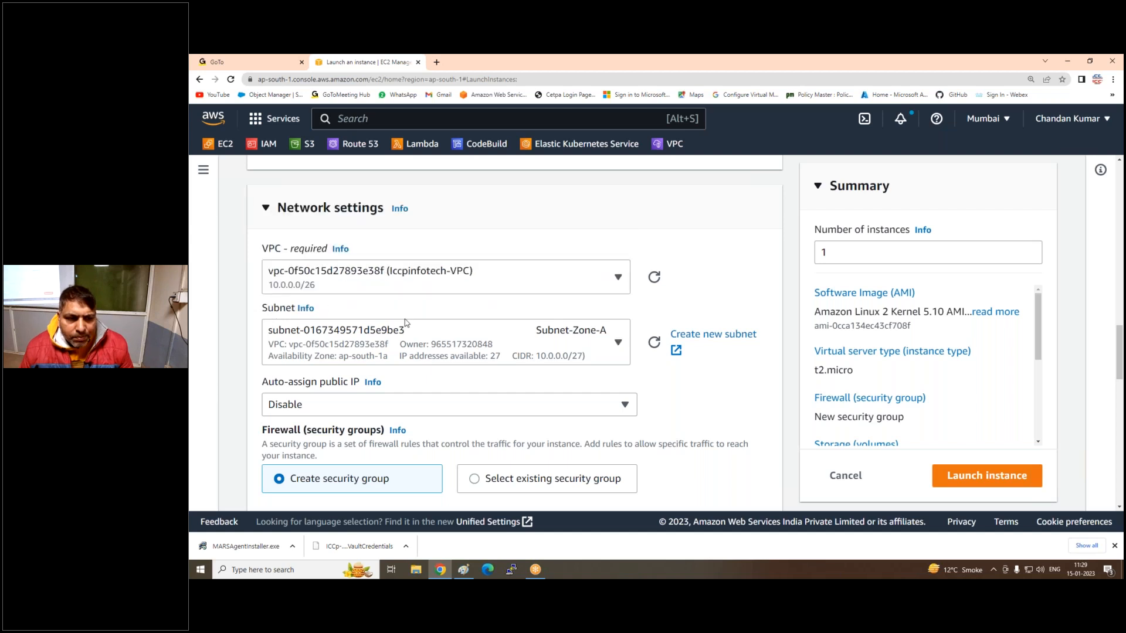
Enable auto-assigned public IP for the instance and attach the existing security group iccpinfotech-sg.
scroll(352, 319, "down", 2)
left_click(305, 308)
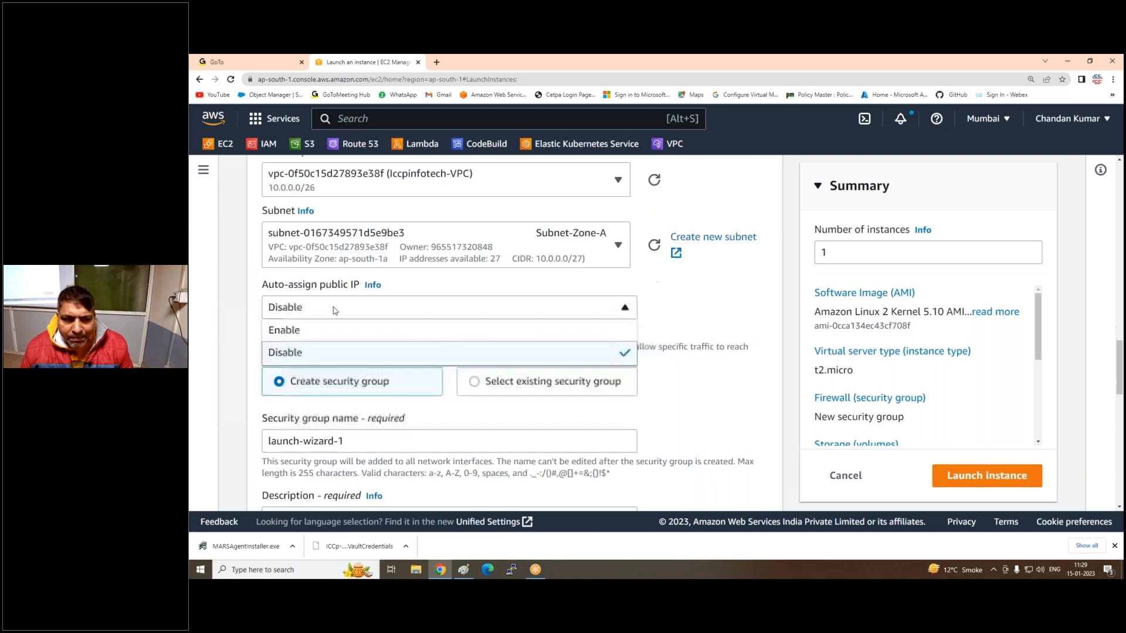
left_click(308, 330)
scroll(428, 315, "down", 2)
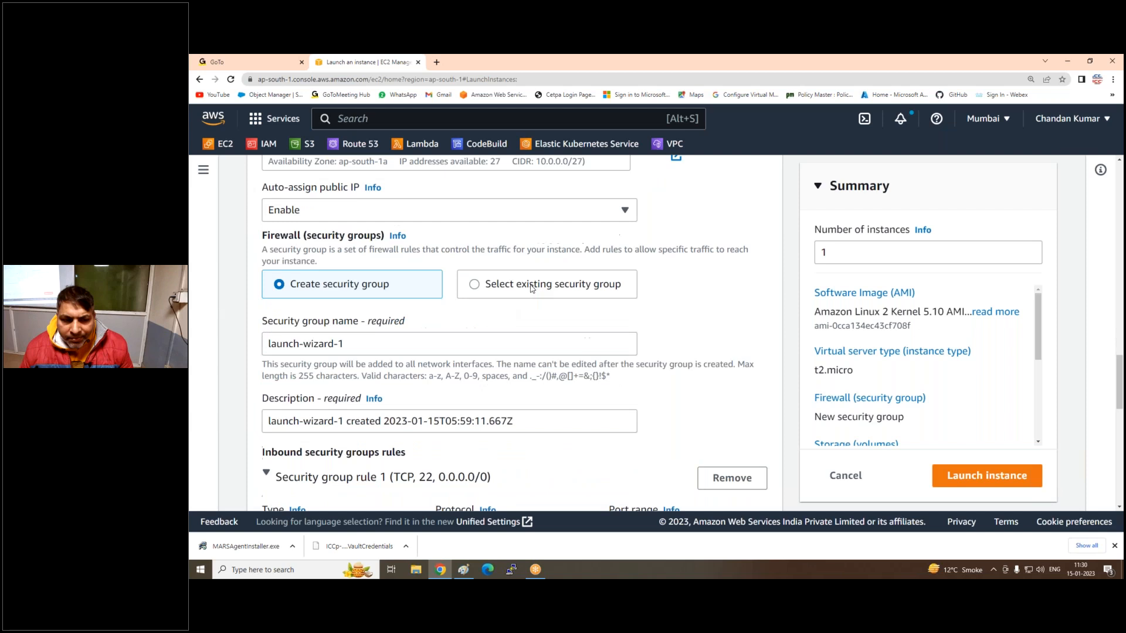
left_click(498, 290)
left_click(378, 344)
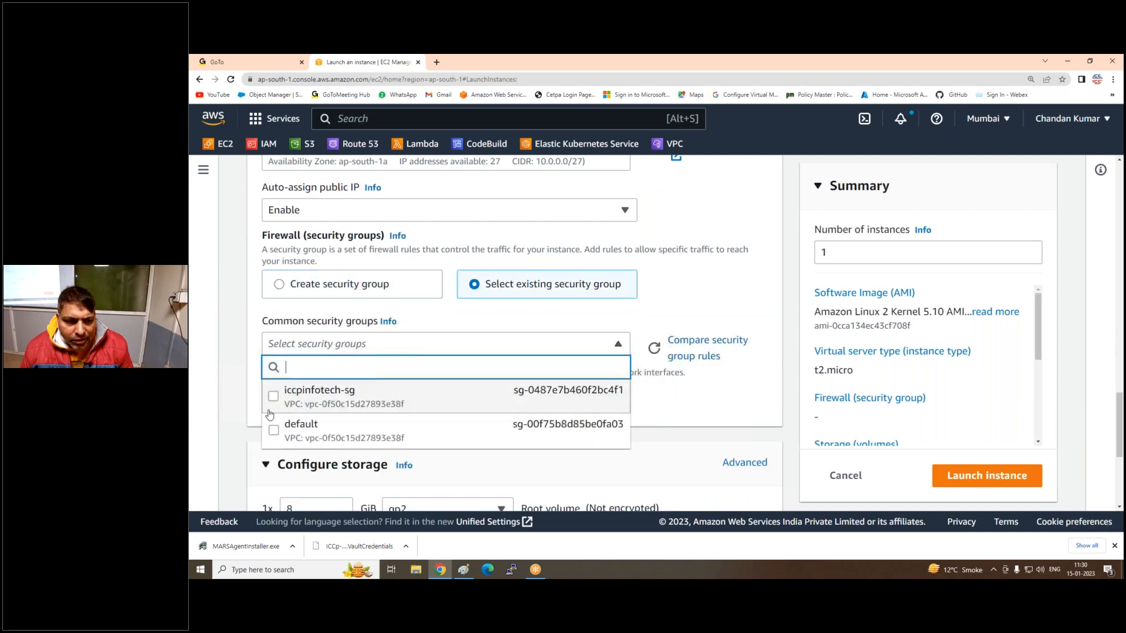
left_click(274, 397)
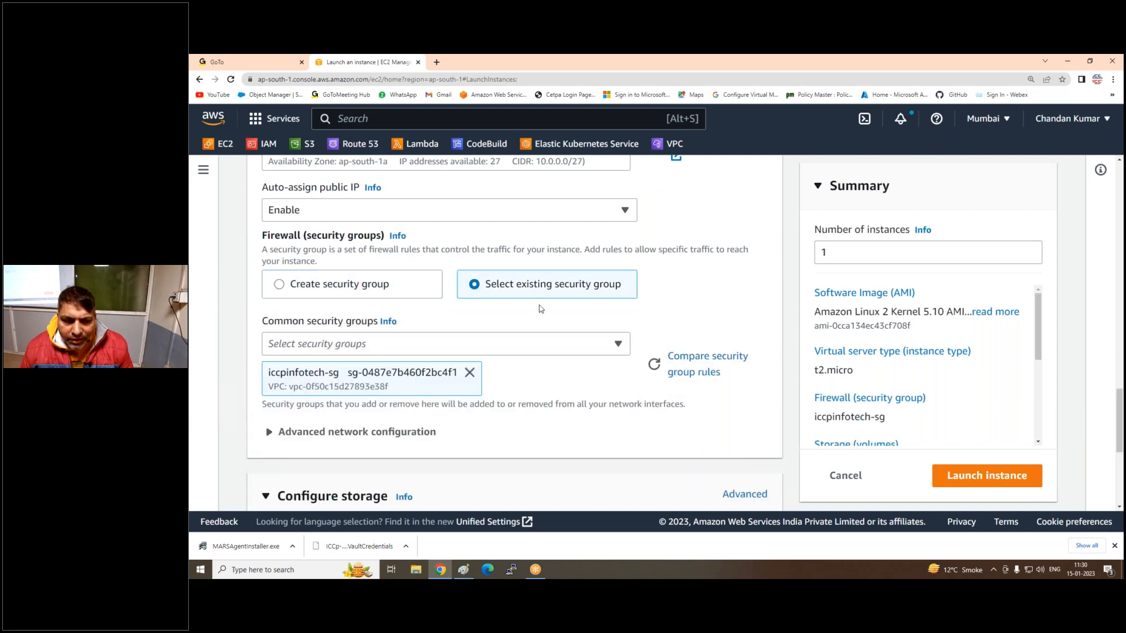
Set the root volume size to 10 GiB and launch the instance.
scroll(540, 309, "down", 4)
double_click(299, 347)
type("10")
scroll(492, 344, "down", 2)
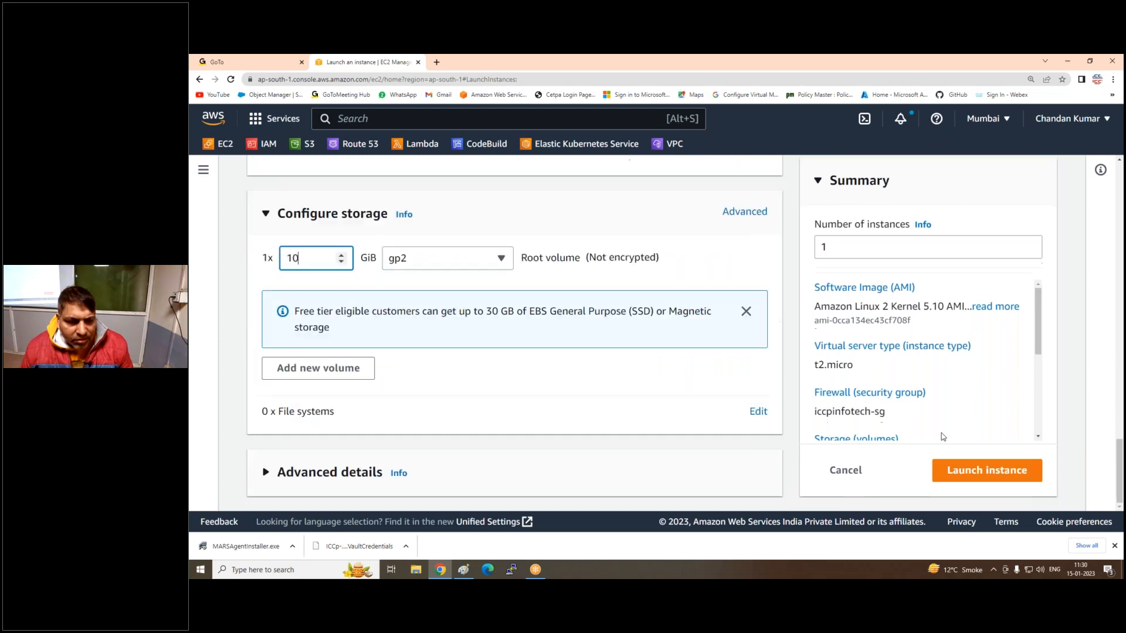
left_click(1004, 479)
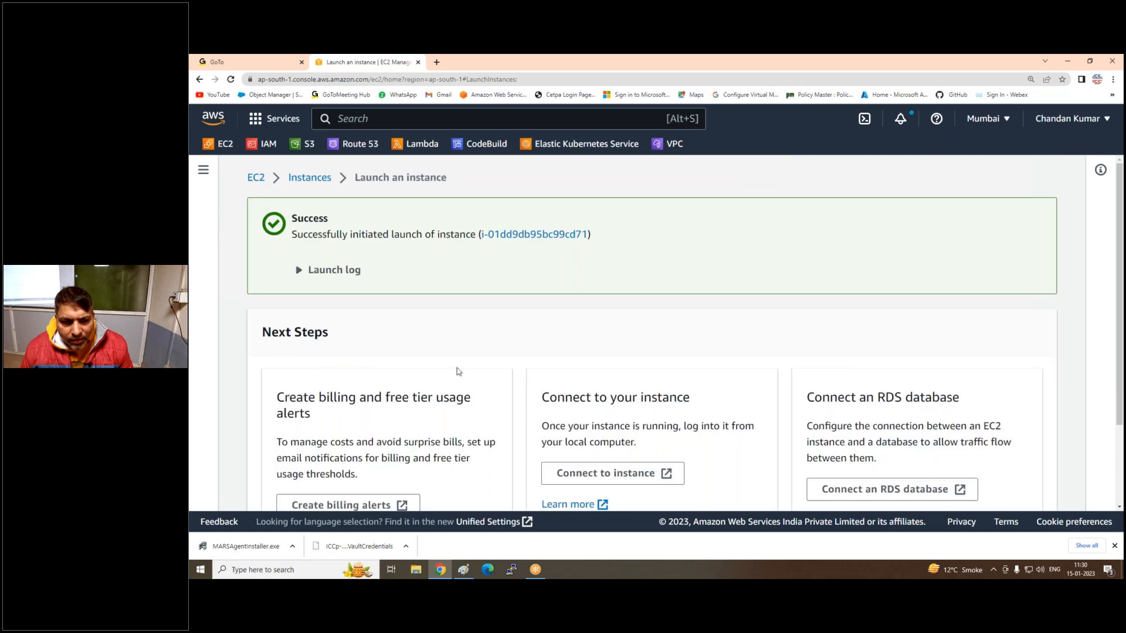
Start launching another EC2 instance from the instances list and name it Linux-Web2.
left_click(306, 179)
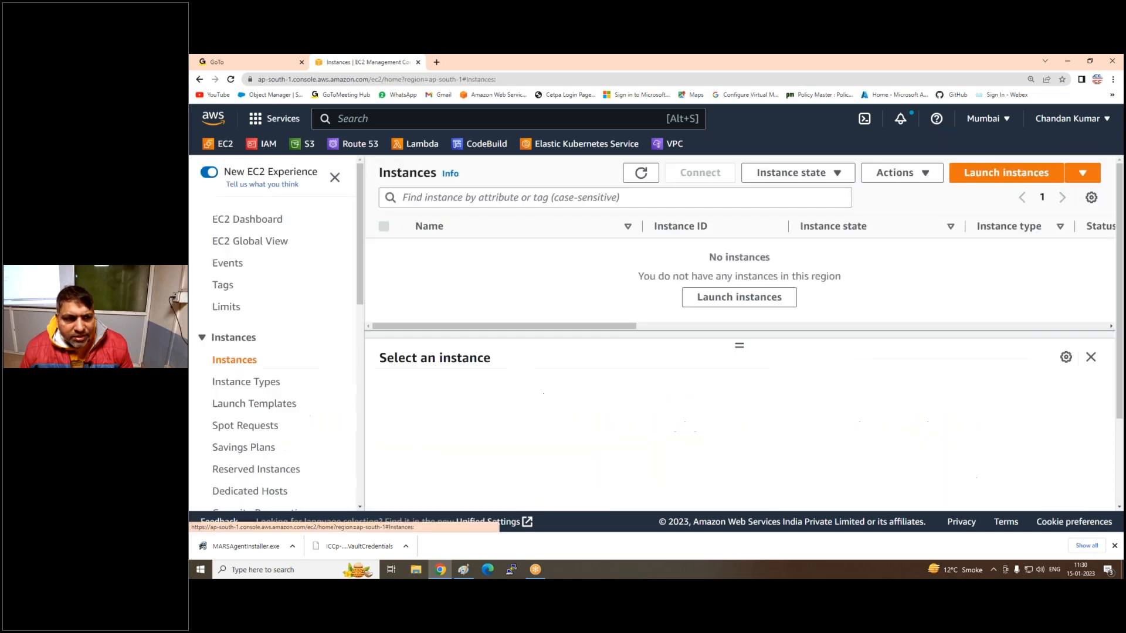
left_click(978, 181)
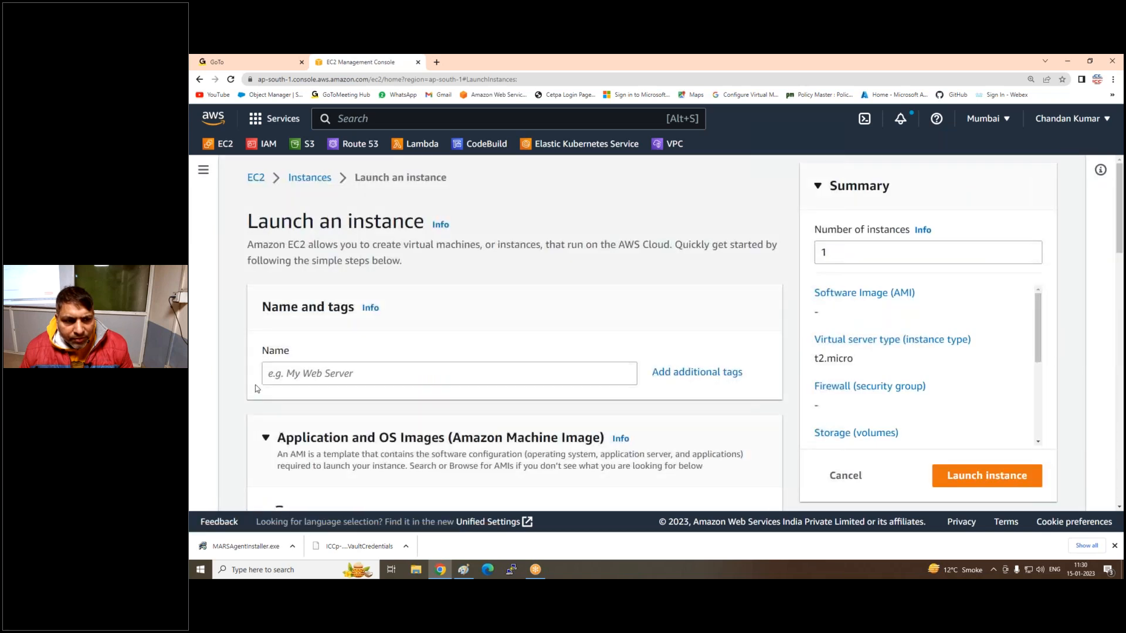
left_click(358, 376)
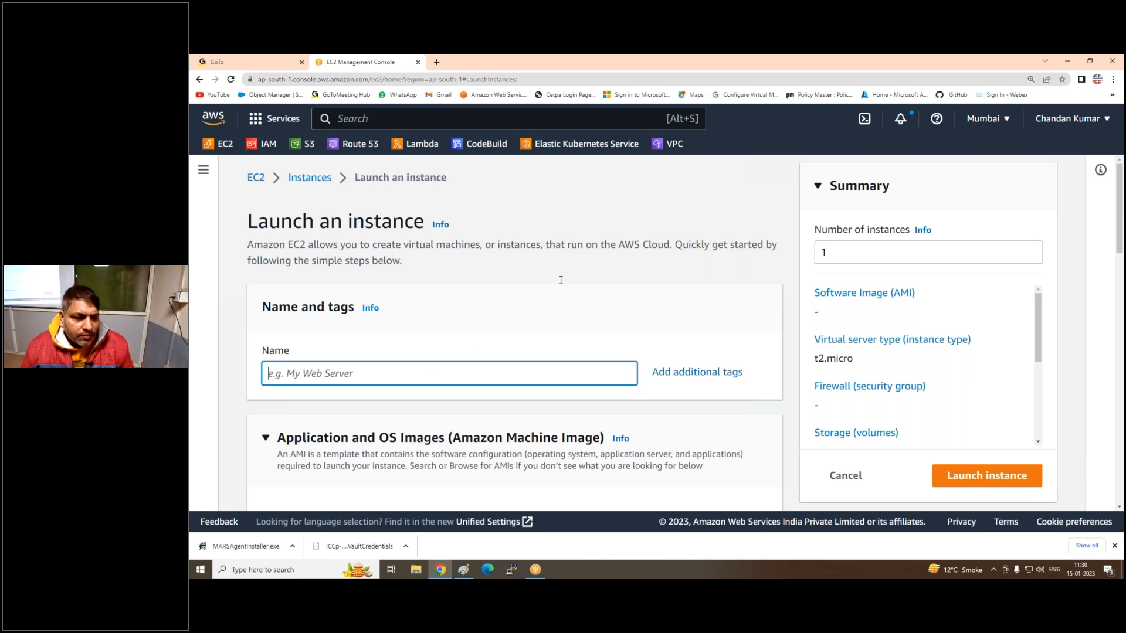
type("Linux-Web2")
Keep the default Amazon Linux 2 image for Linux-Web2 and choose the key pair mykey.
scroll(459, 342, "down", 3)
left_click(459, 343)
scroll(459, 343, "down", 8)
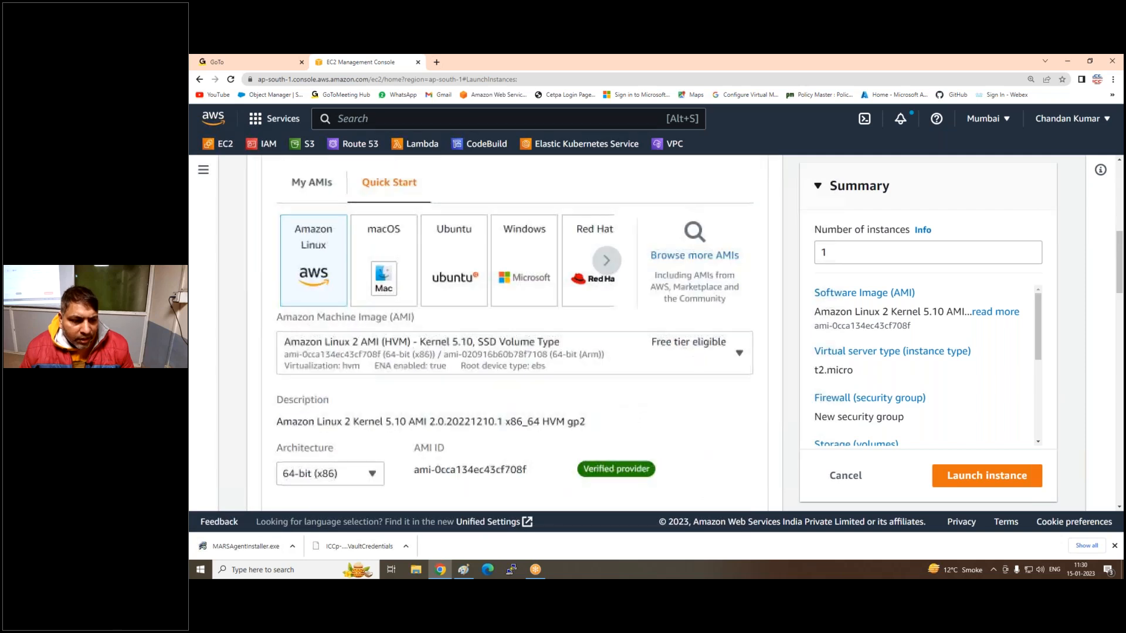
scroll(446, 351, "down", 2)
left_click(420, 432)
scroll(440, 344, "down", 2)
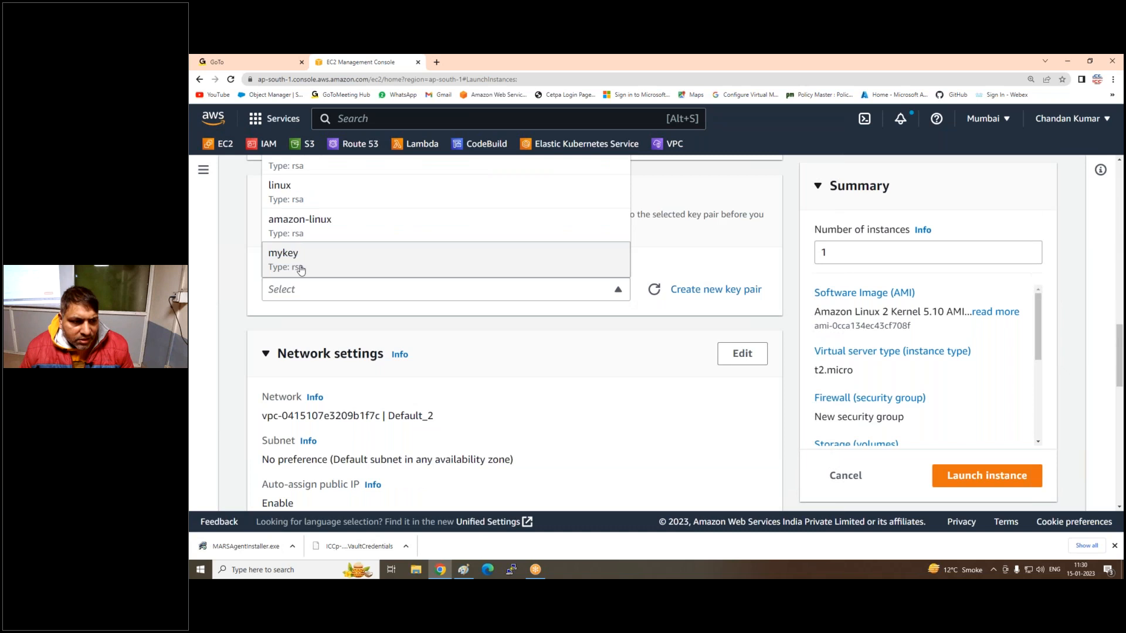
left_click(302, 260)
Edit the Linux-Web2 network settings to use Iccpinfotech-VPC with the subnet Subnet2-Zone-B.
scroll(499, 372, "down", 3)
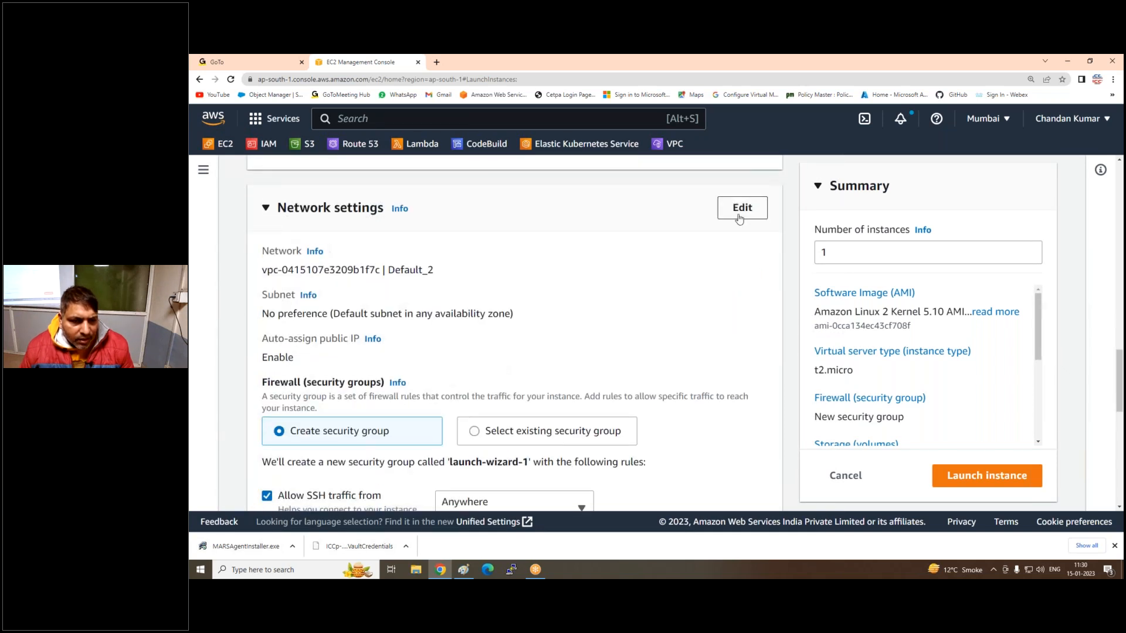
left_click(737, 207)
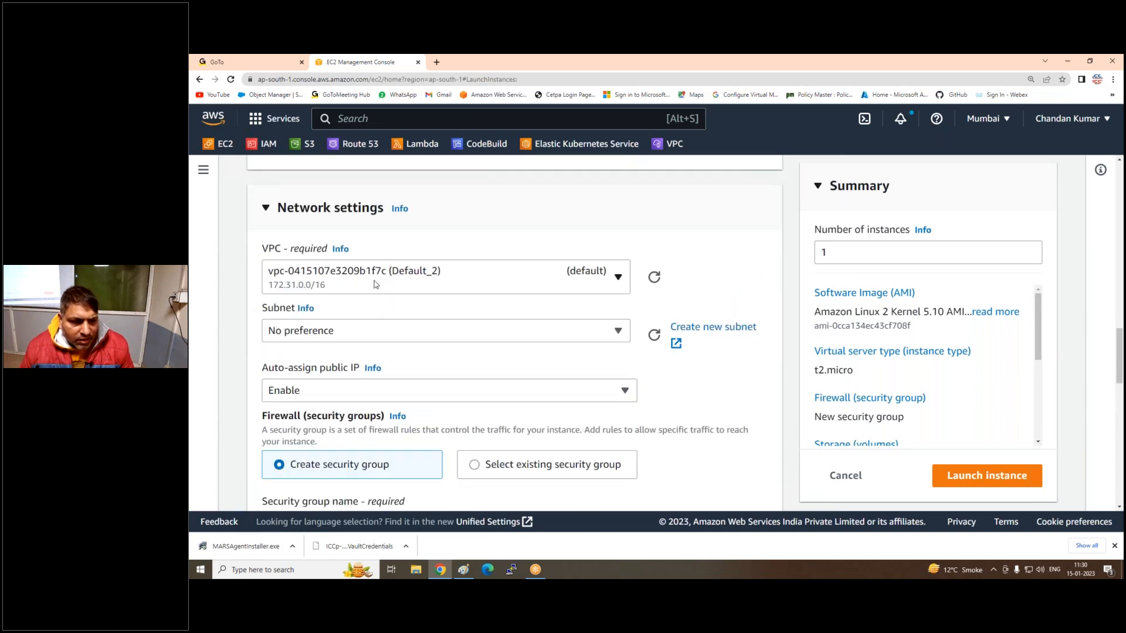
left_click(375, 285)
left_click(446, 344)
left_click(538, 333)
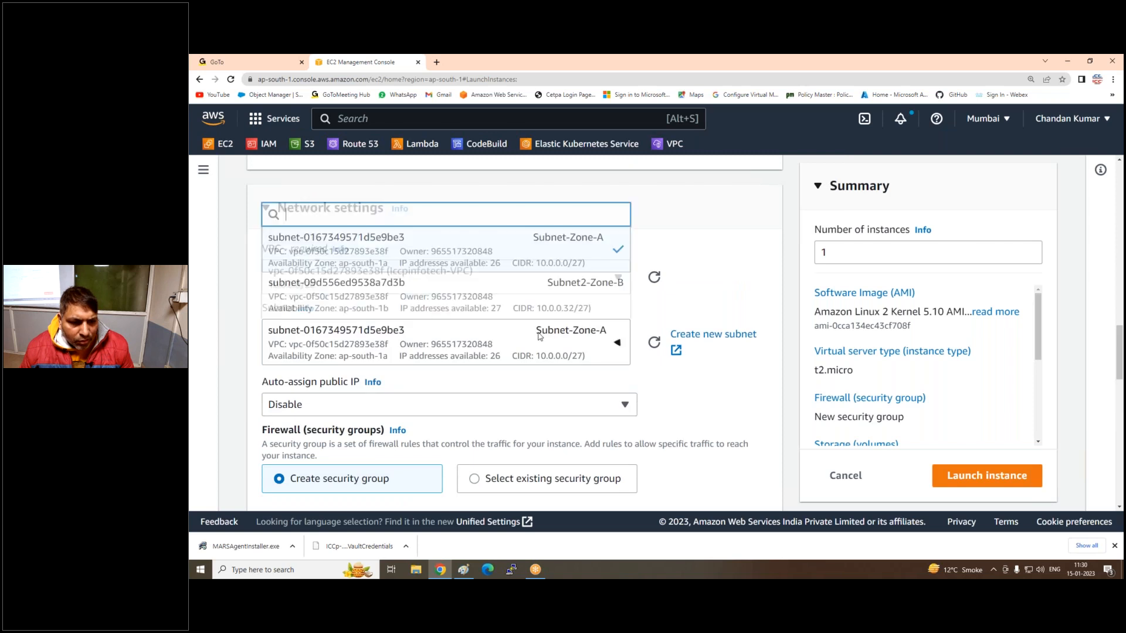
left_click(414, 299)
Enable auto-assigned public IP for Linux-Web2 and attach the existing security group iccpinfotech-sg.
scroll(446, 364, "down", 2)
left_click(328, 307)
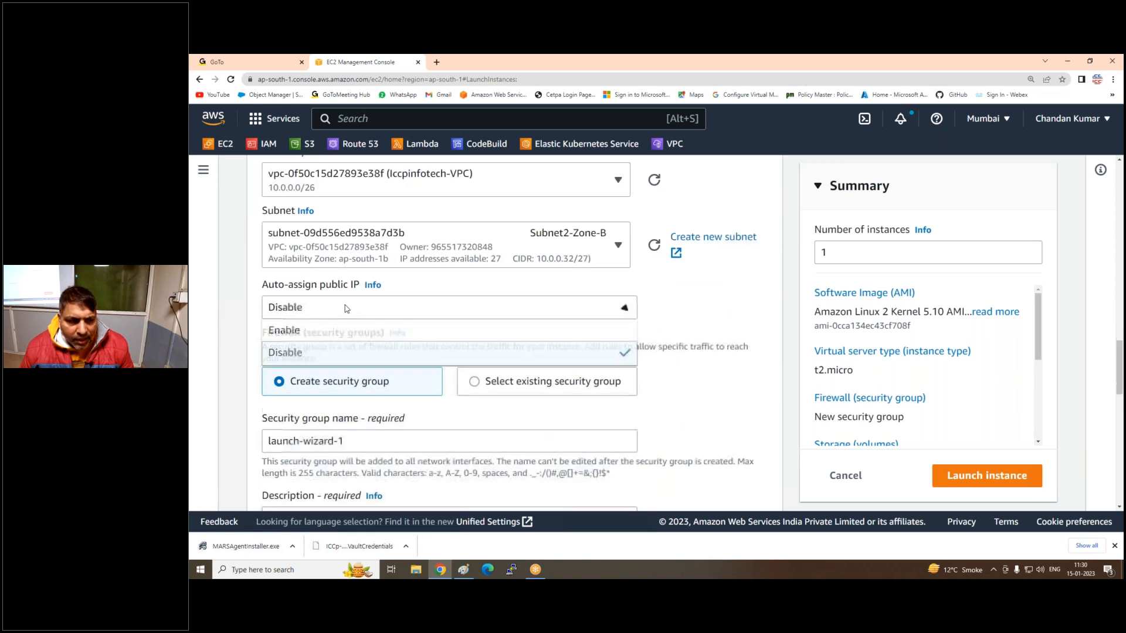
left_click(316, 339)
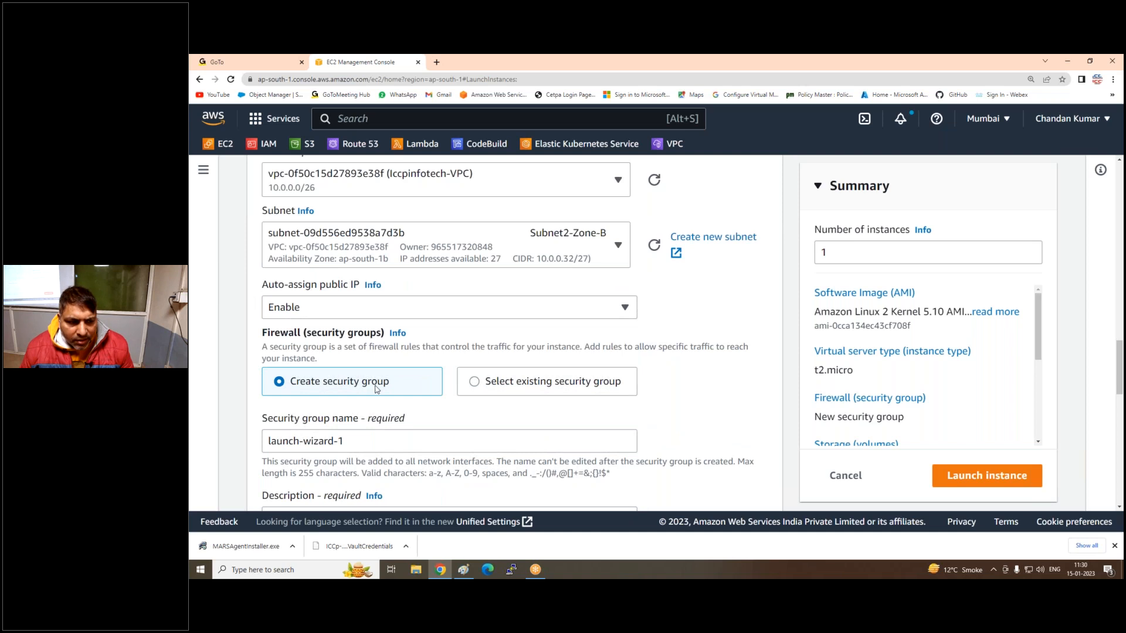
scroll(375, 388, "down", 1)
left_click(515, 340)
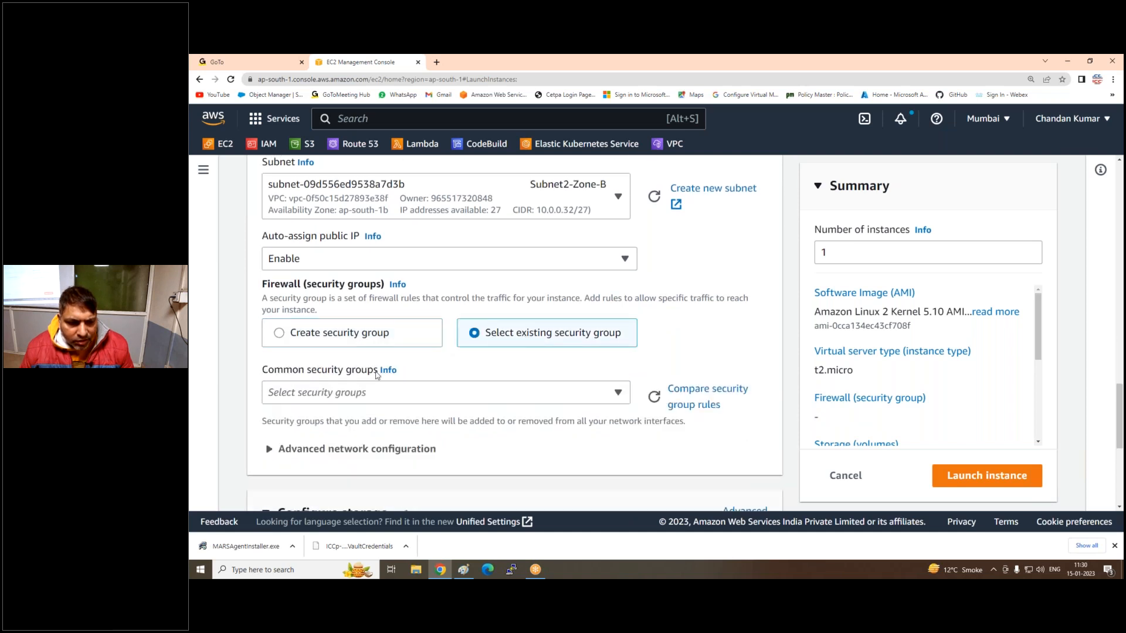
scroll(378, 378, "down", 1)
left_click(362, 350)
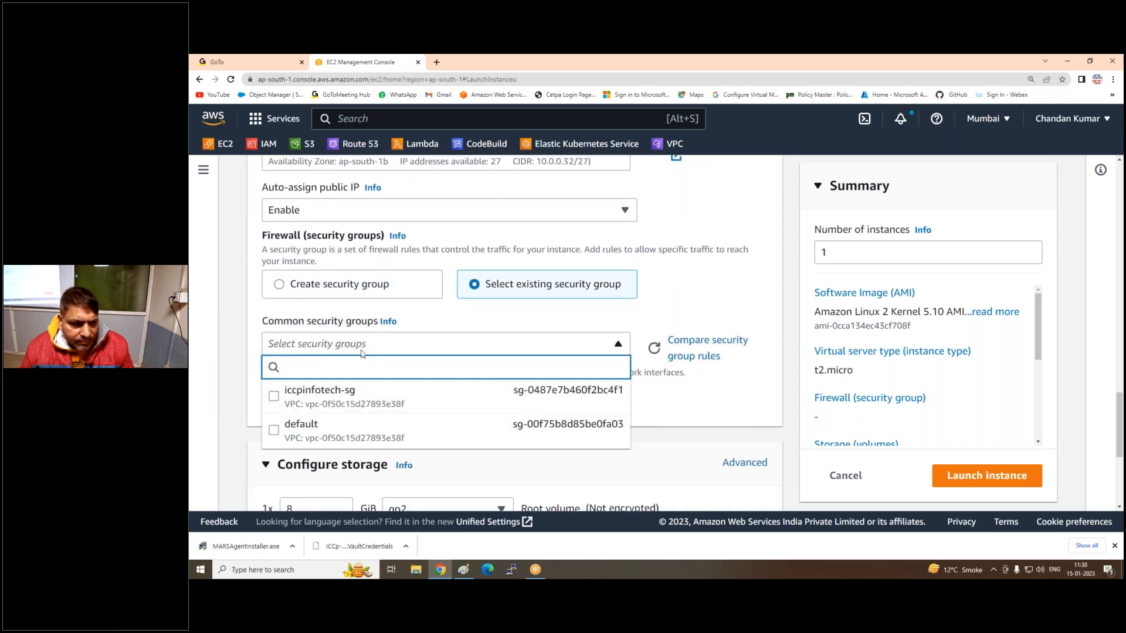
left_click(273, 397)
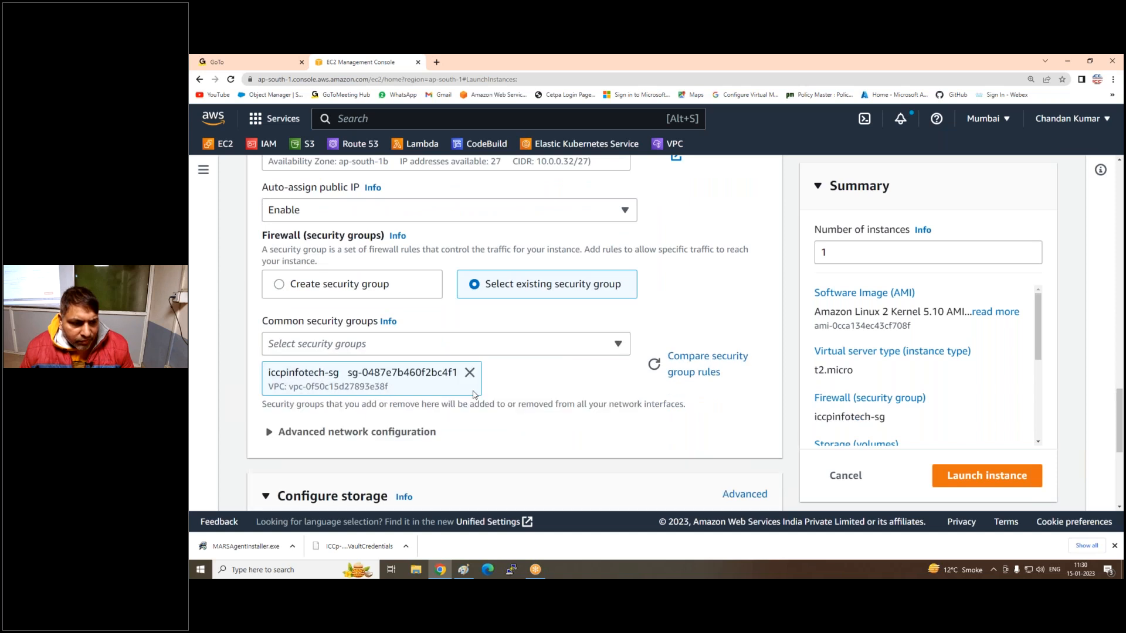
Set the Linux-Web2 root volume size to 10 GiB and launch the instance.
scroll(476, 395, "down", 4)
left_click_drag(305, 347, 221, 353)
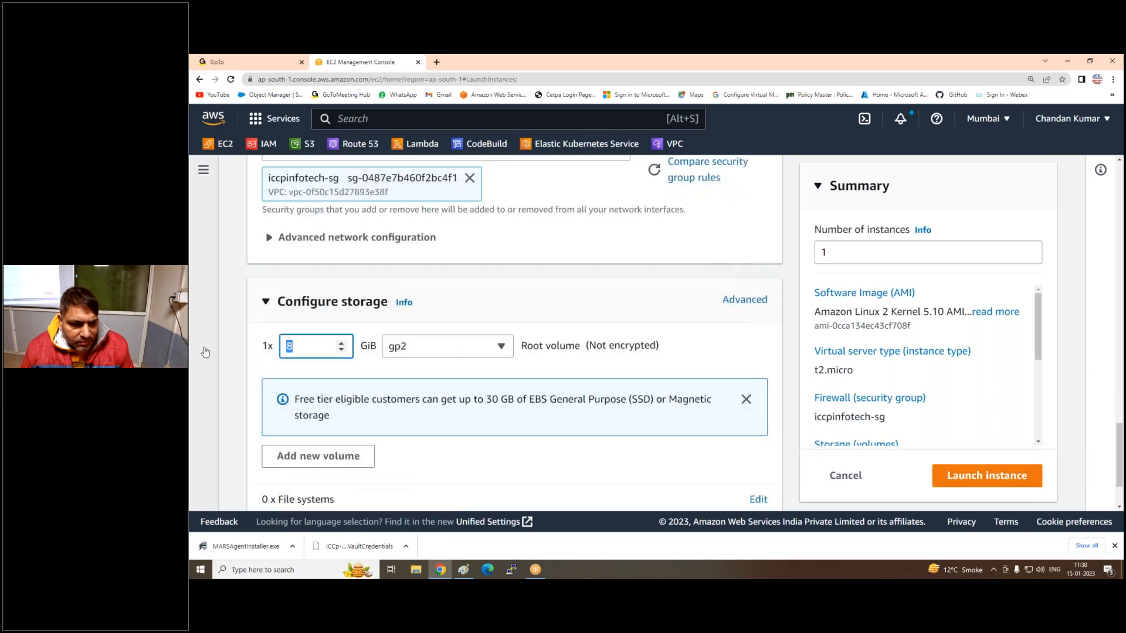
type("10")
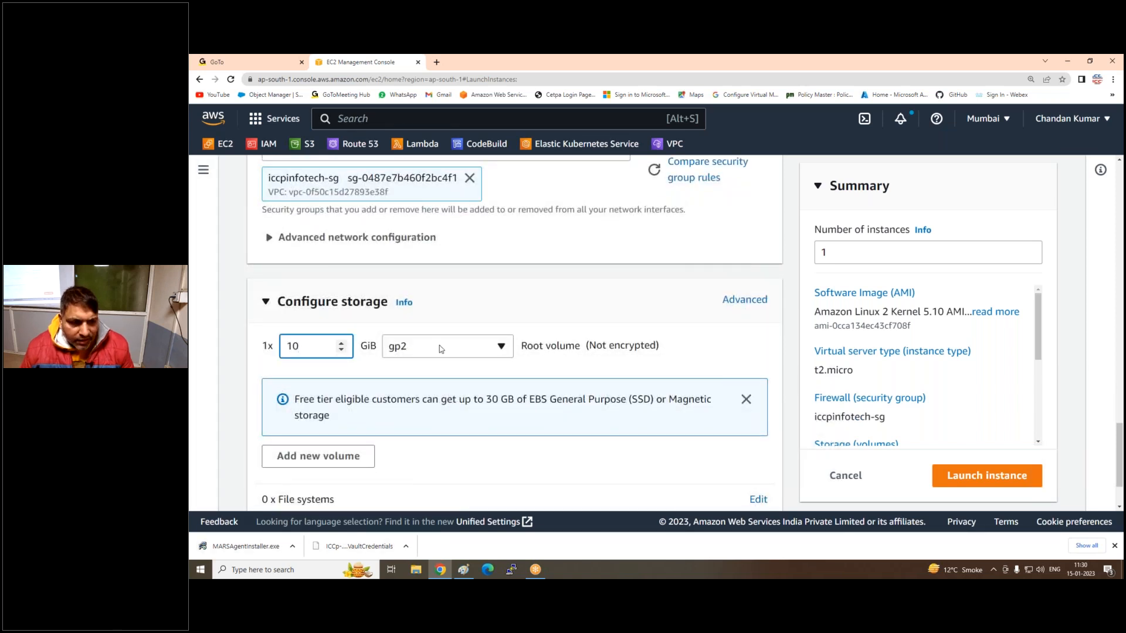
scroll(440, 349, "down", 2)
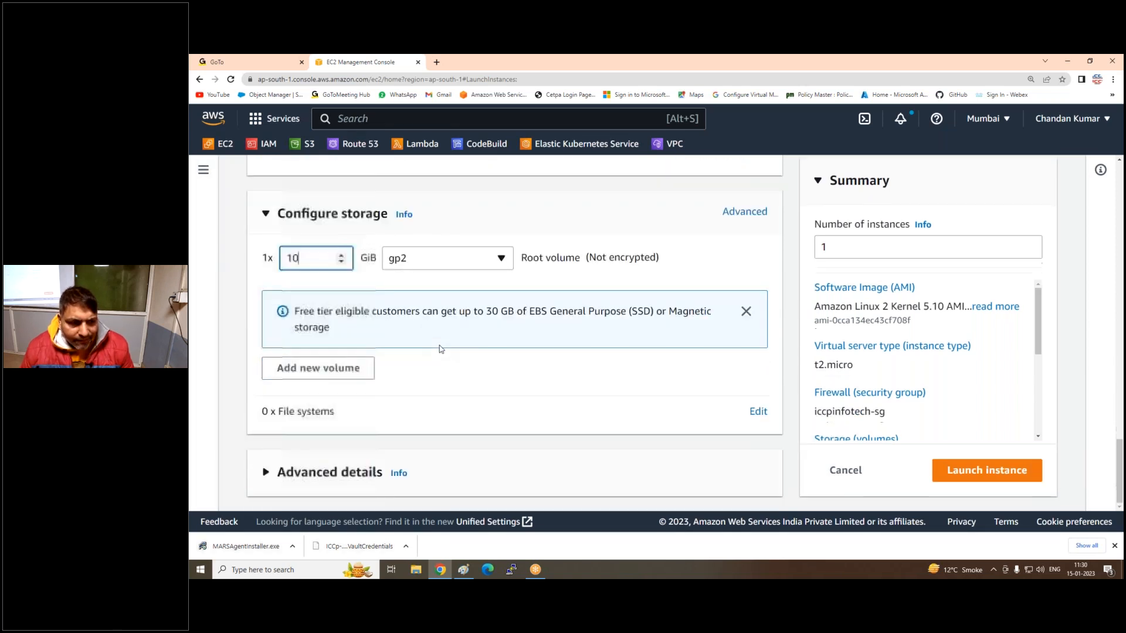
left_click(964, 476)
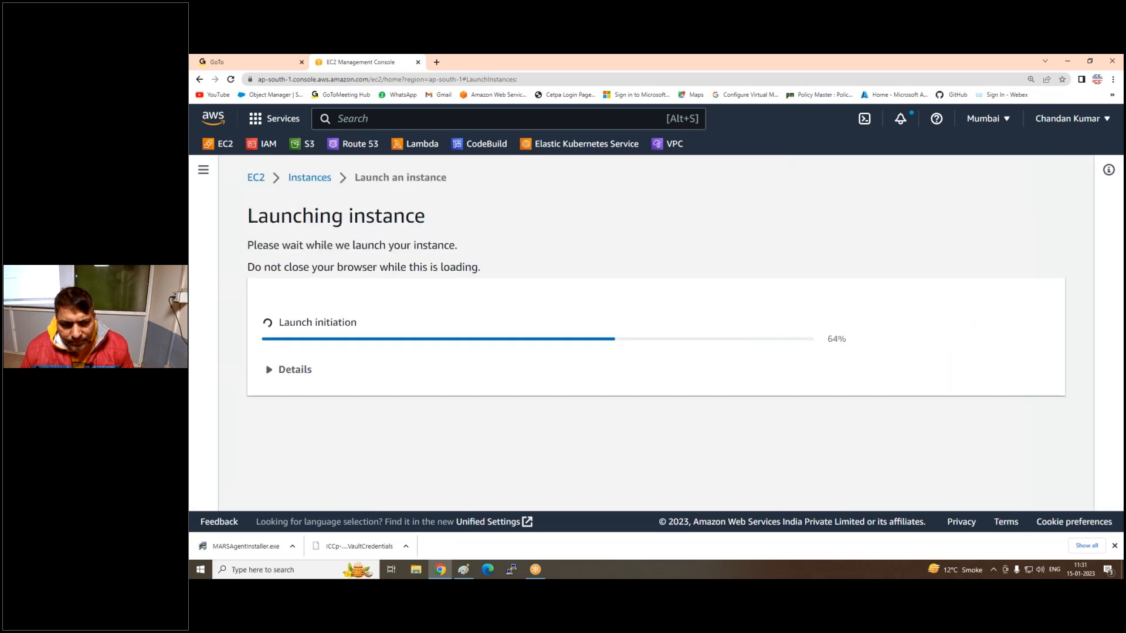
Connect to the Linux-Web1 instance with EC2 Instance Connect and close the instance details below the terminal.
left_click(309, 177)
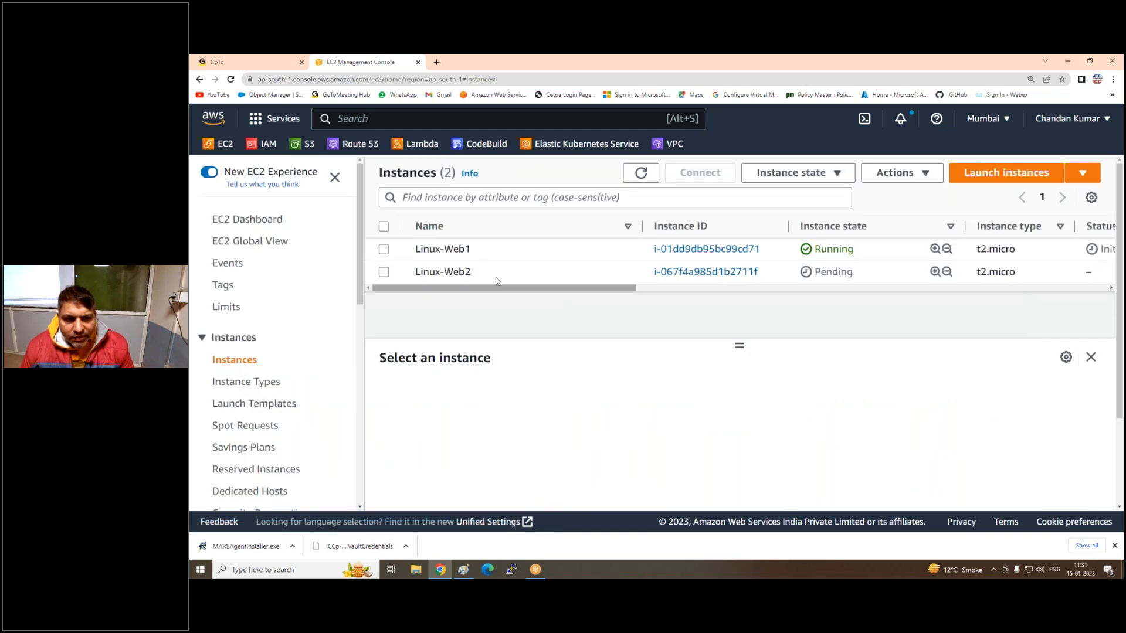
left_click(394, 251)
left_click(704, 173)
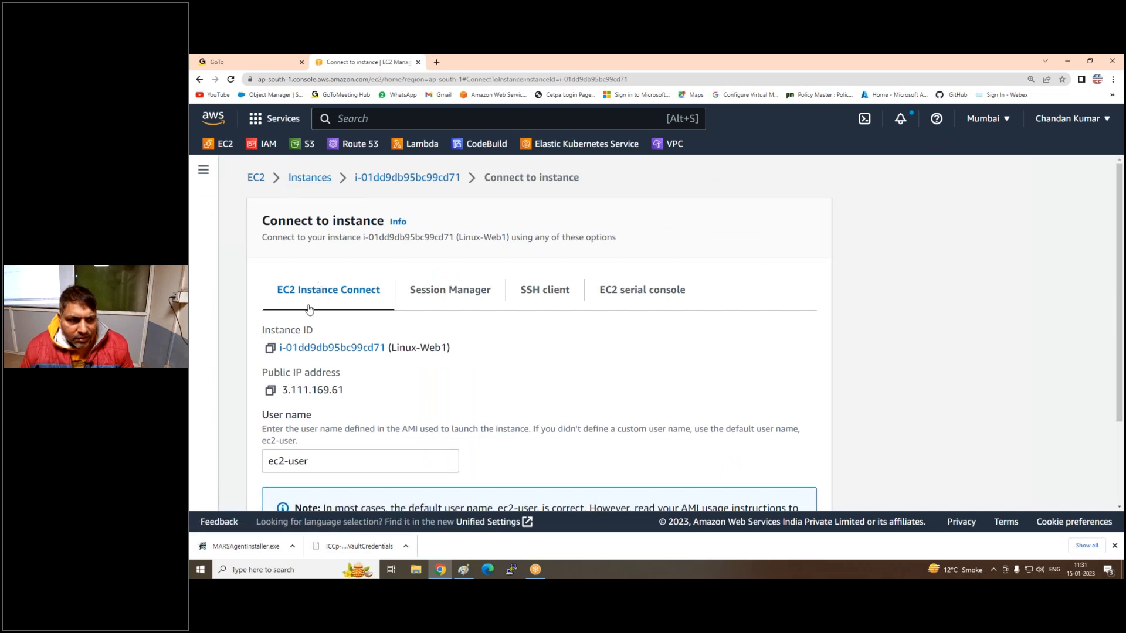
scroll(795, 399, "down", 3)
left_click(793, 482)
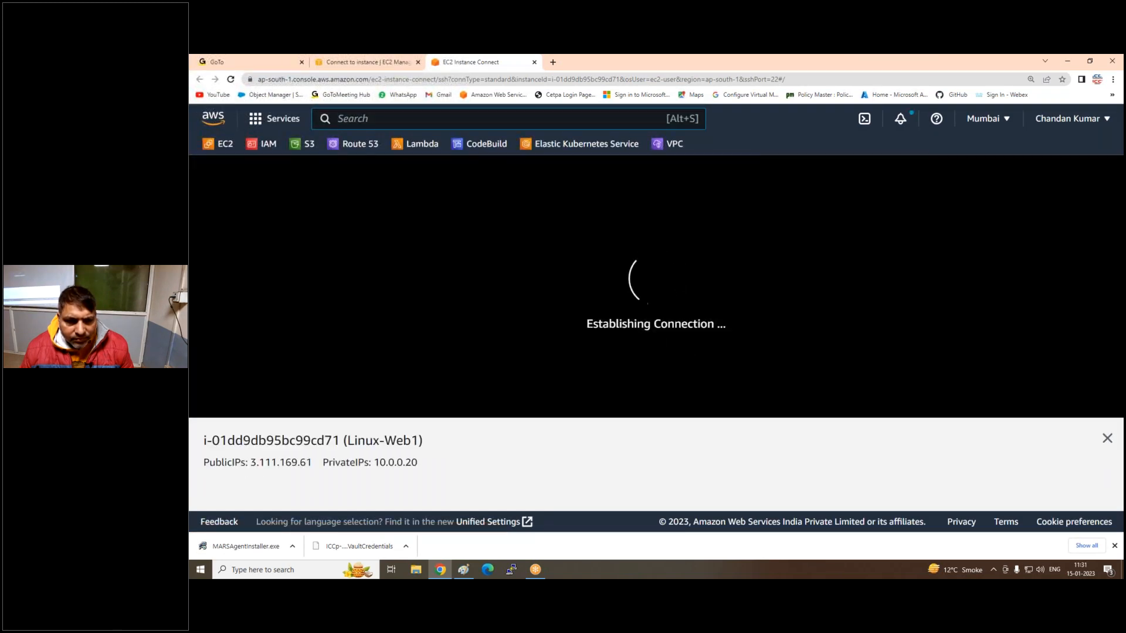
left_click(1107, 439)
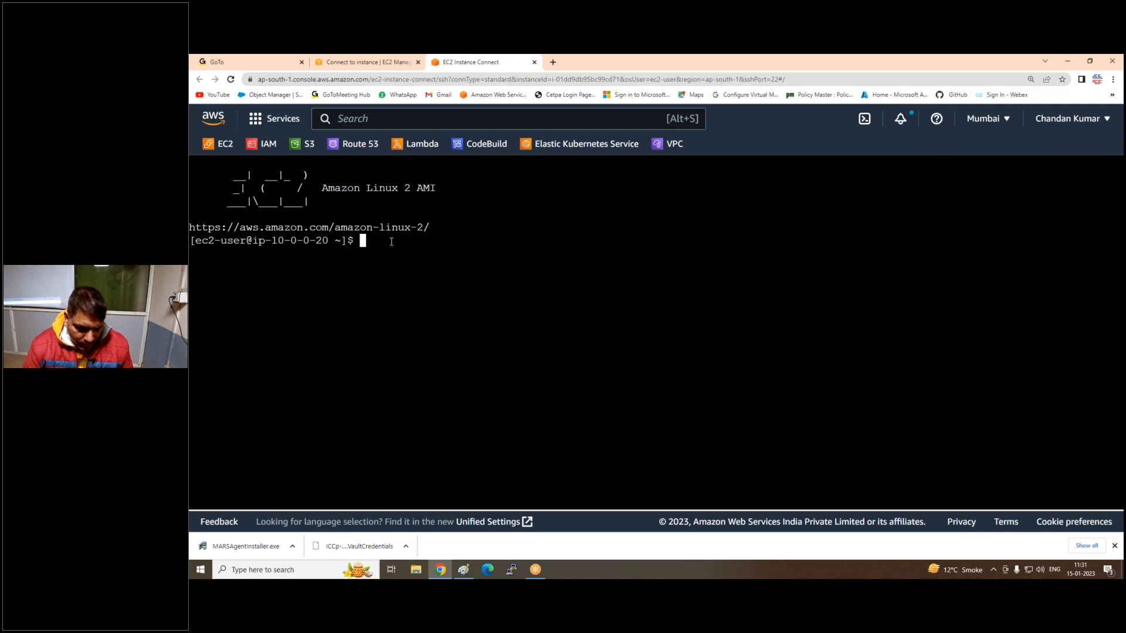
Install the Apache web server on Linux-Web1 with sudo yum install httpd -y.
type("sudo ")
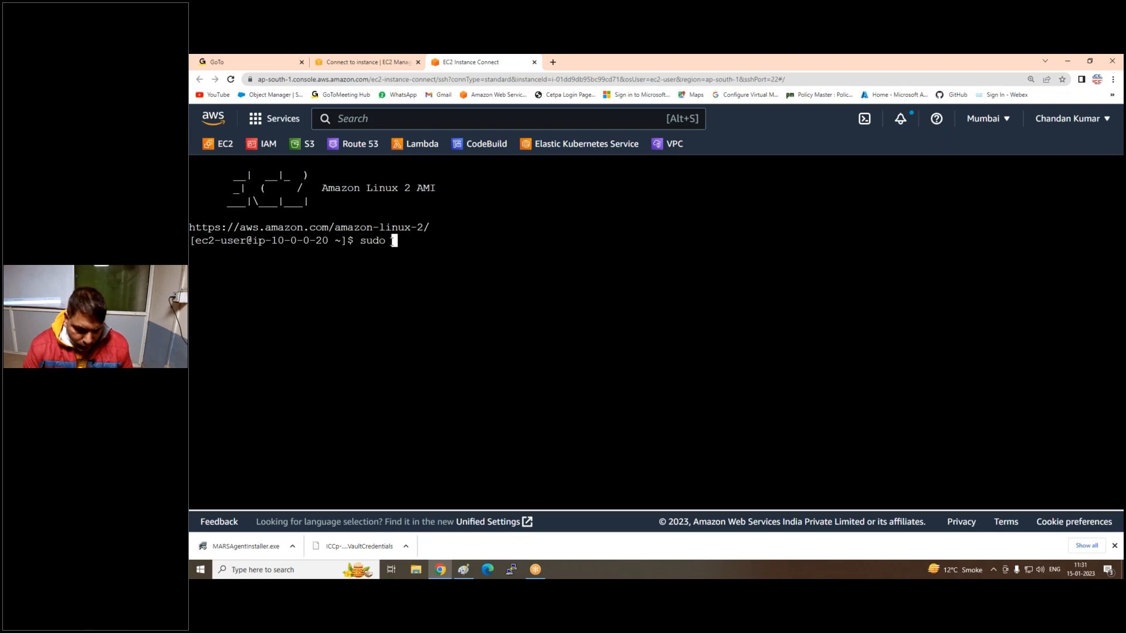
type("yum instal")
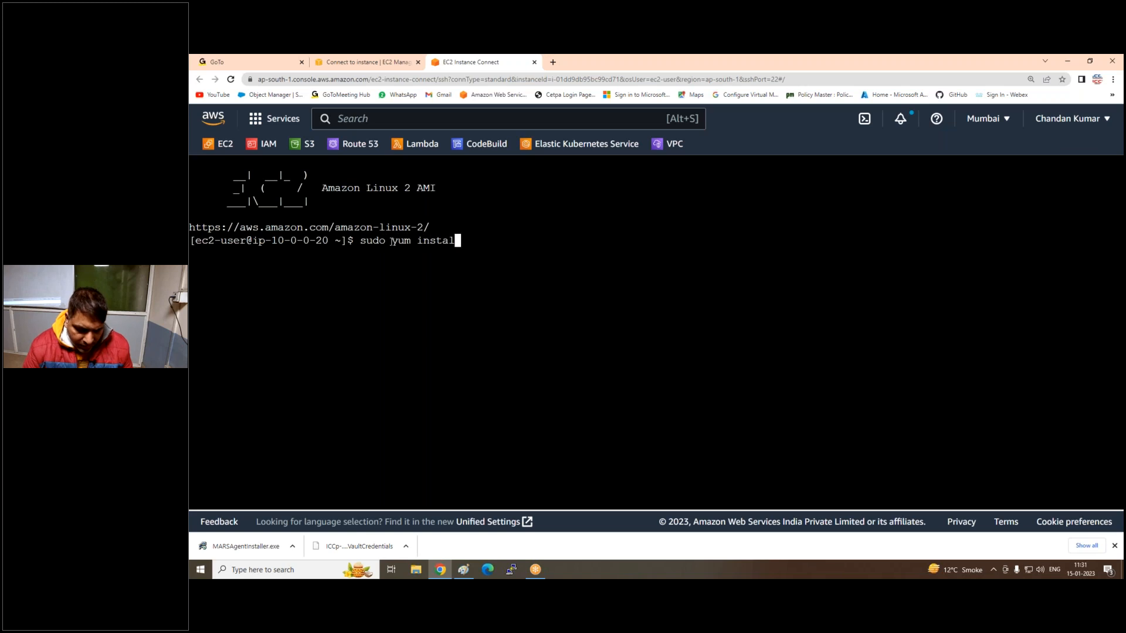
type("l httpd ")
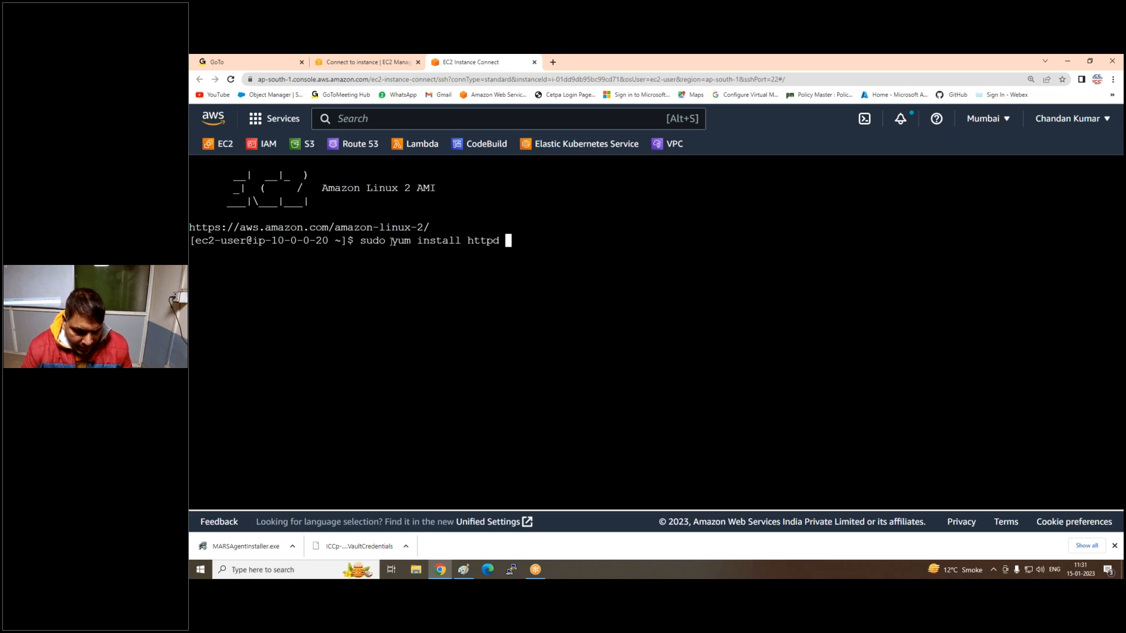
type("-y")
key("Return")
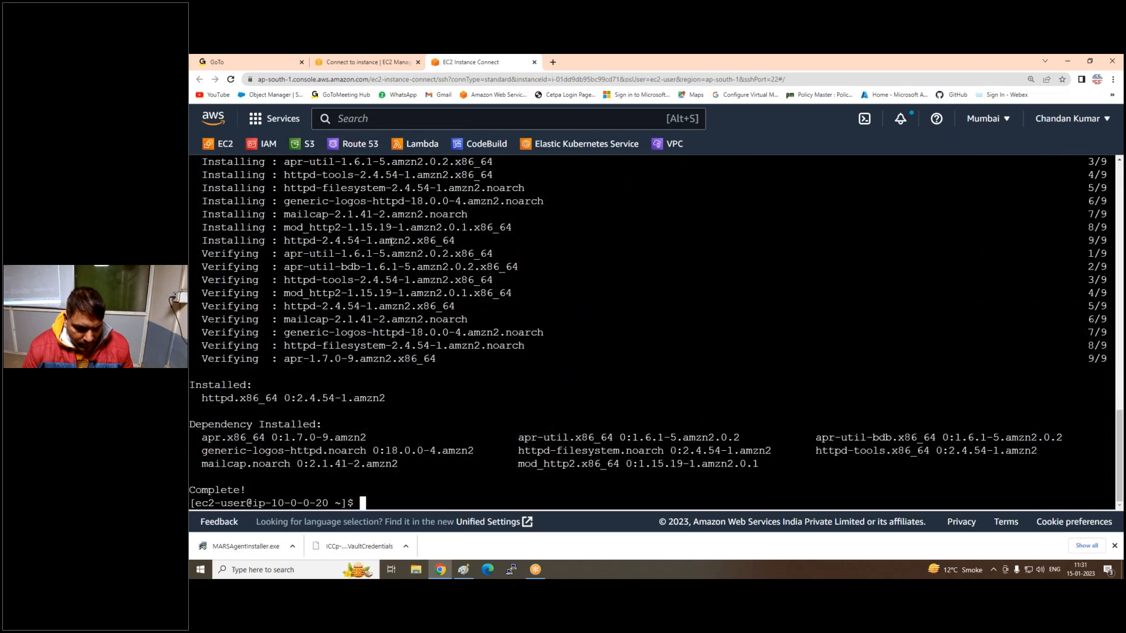
Create index.html in vim with the text "mywebserver 1 in linux", save it and quit the editor.
type("vim in")
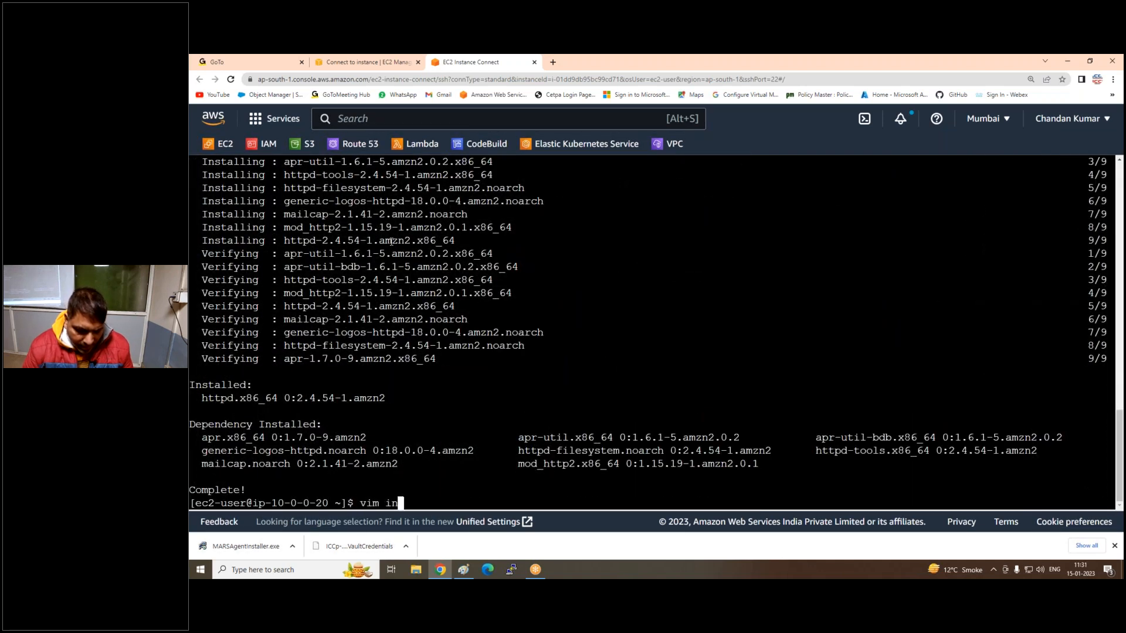
type("dex.html")
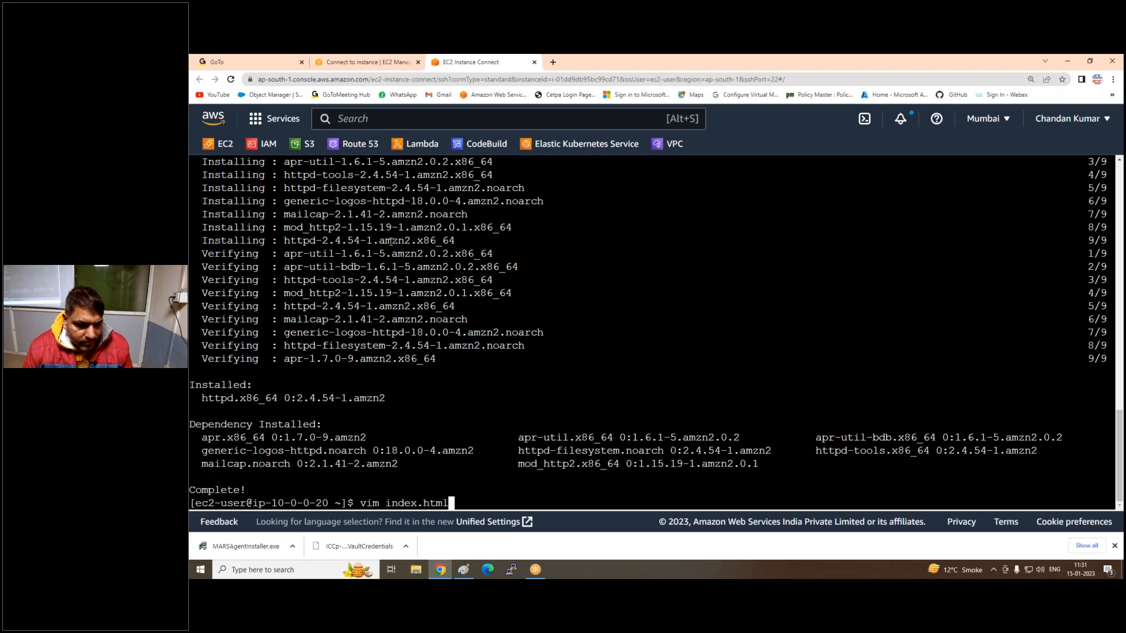
key("Return")
type("imywebserv")
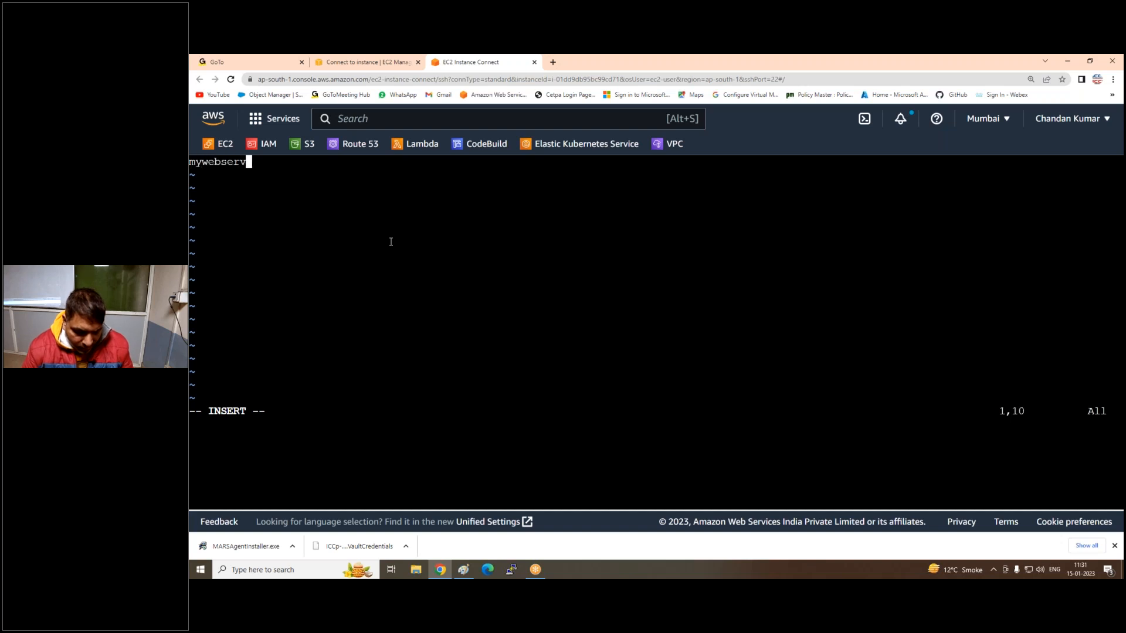
type("er 1 in linux")
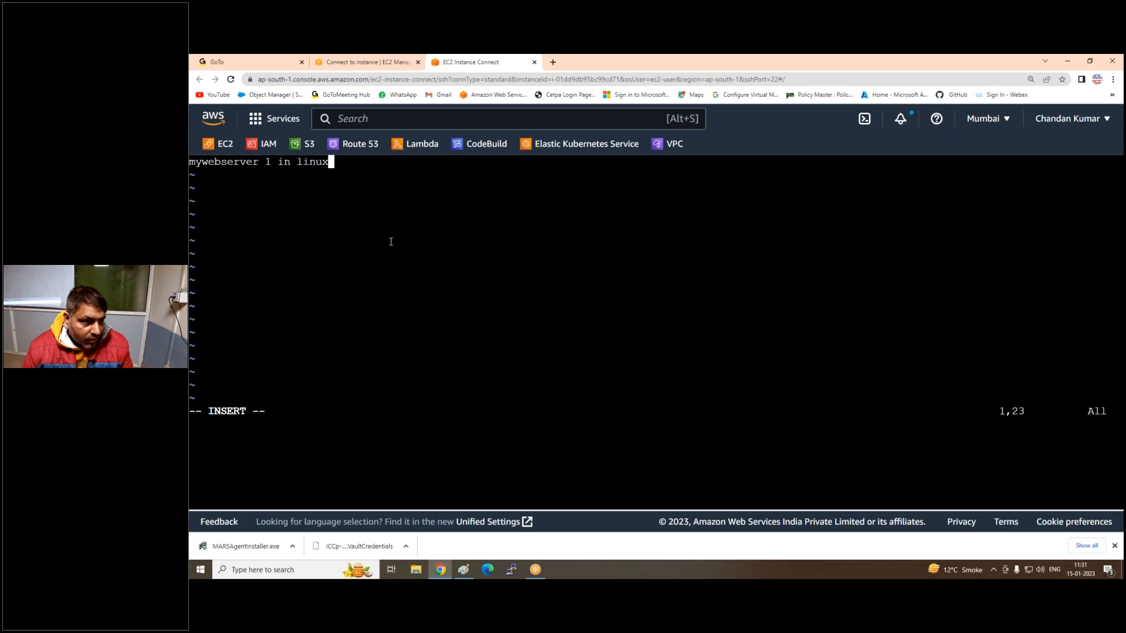
key("Escape")
type(":wq")
key("Return")
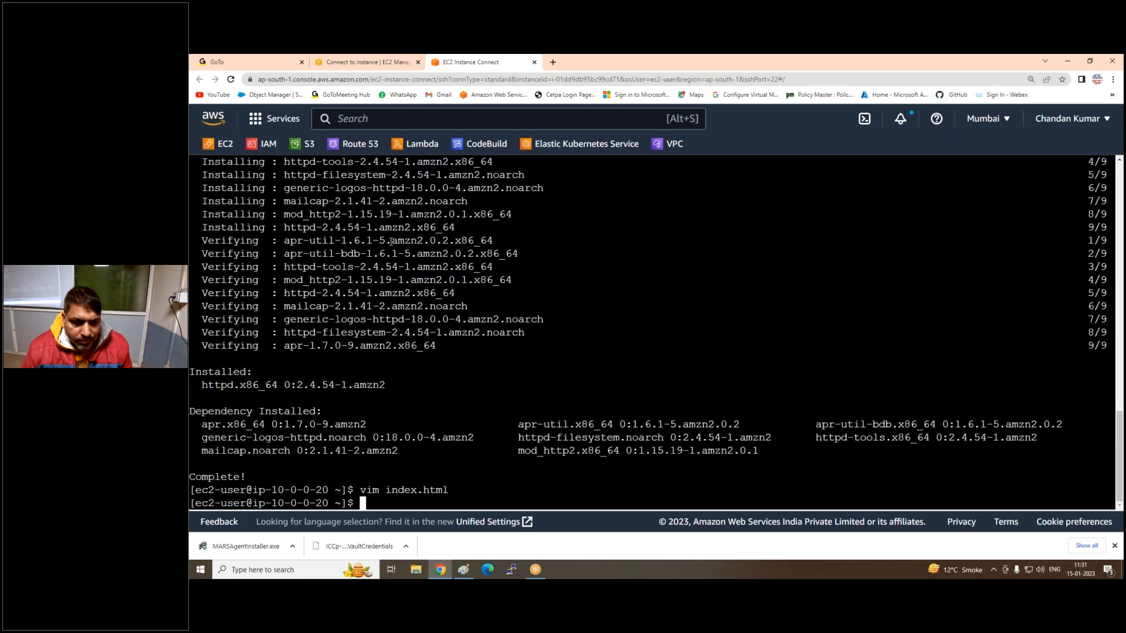
Move index.html into Linux-Web1's web root with sudo mv index.html /var/www/html/.
key("Return")
key("Return")
type("sudo mv")
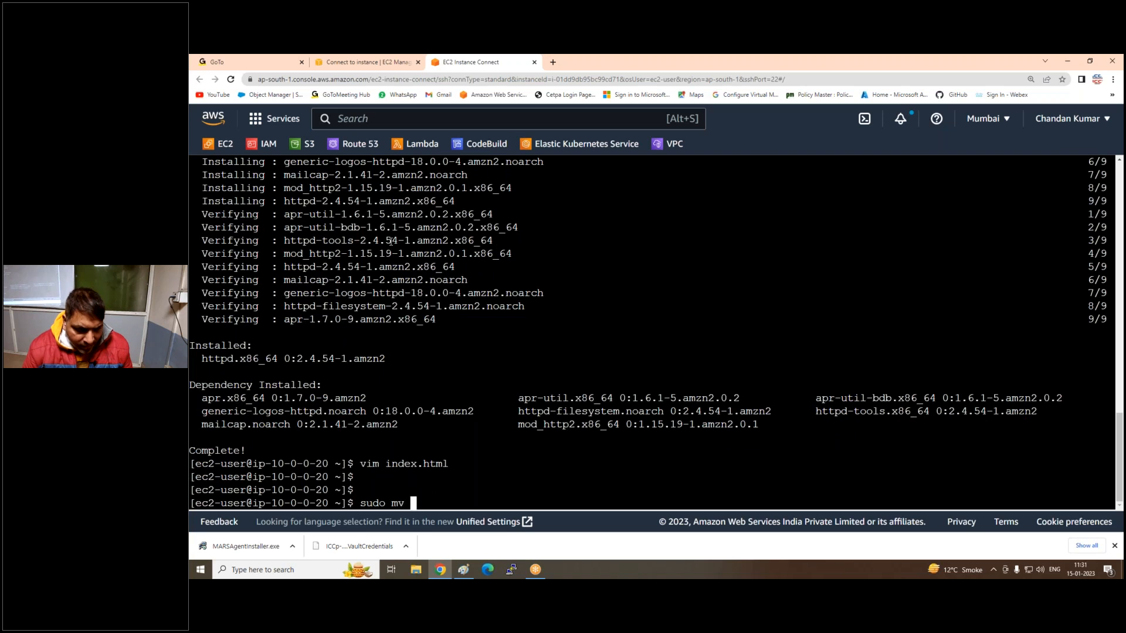
type(" iN")
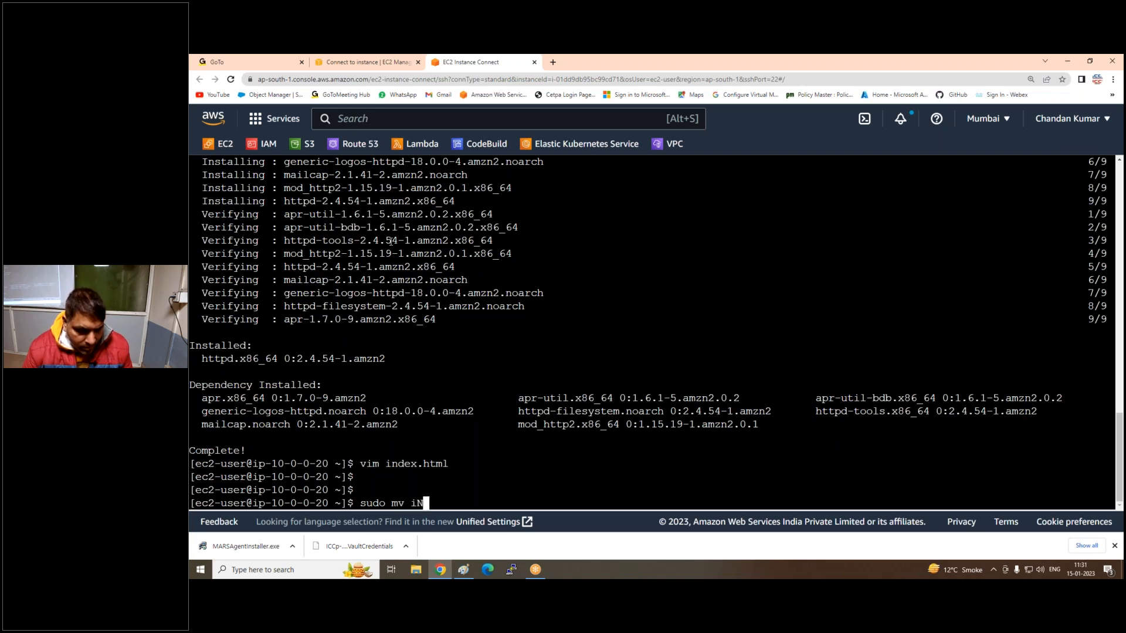
key("BackSpace")
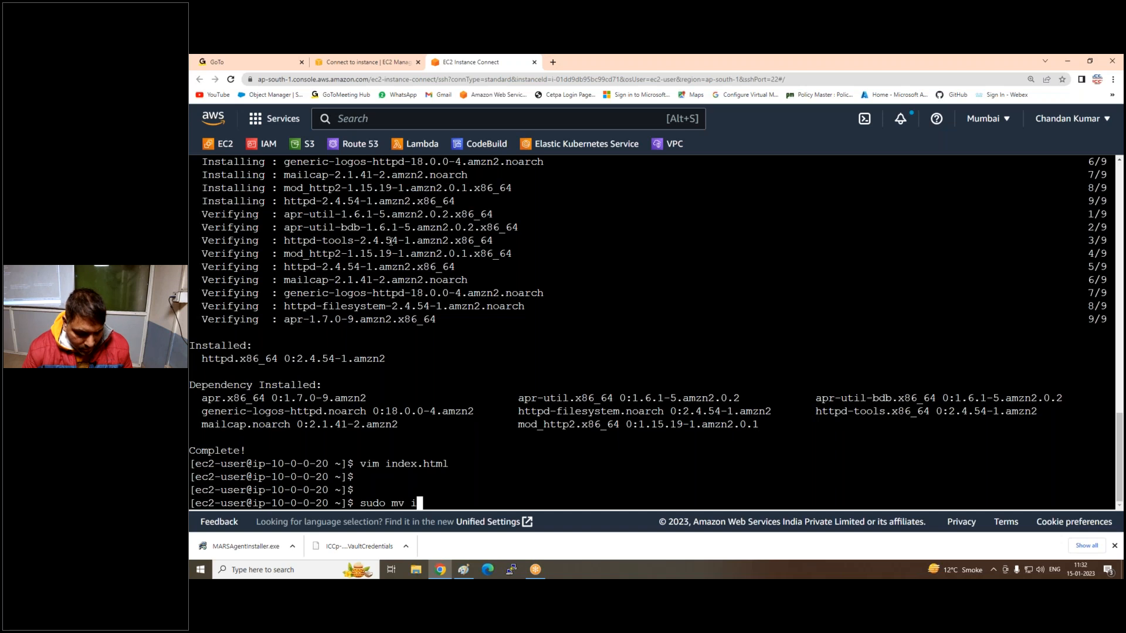
type("n")
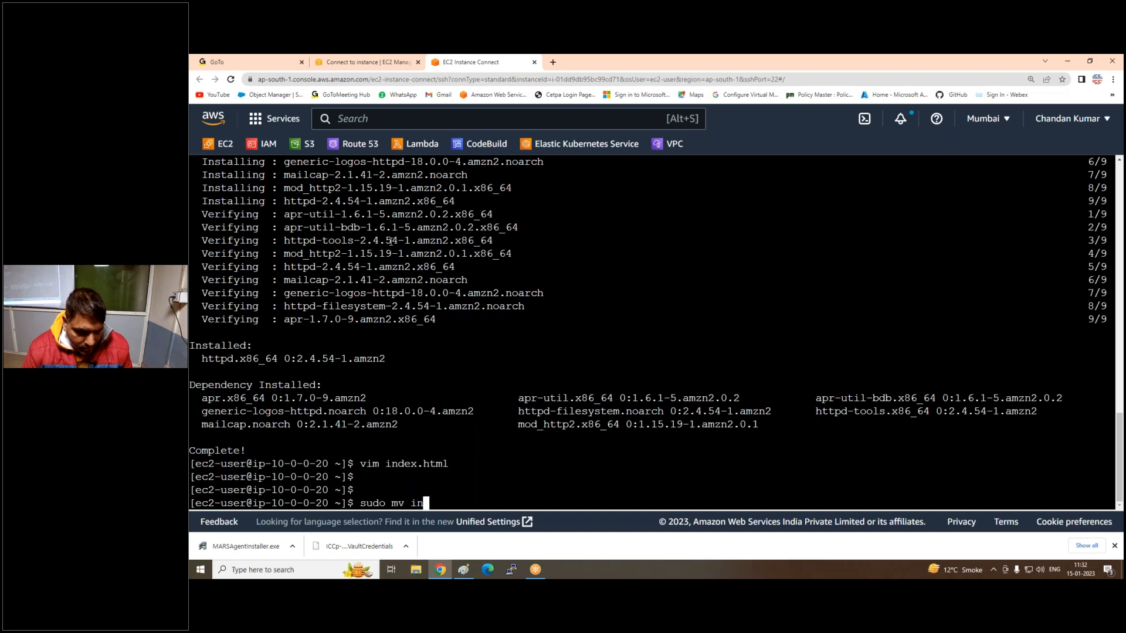
key("Tab")
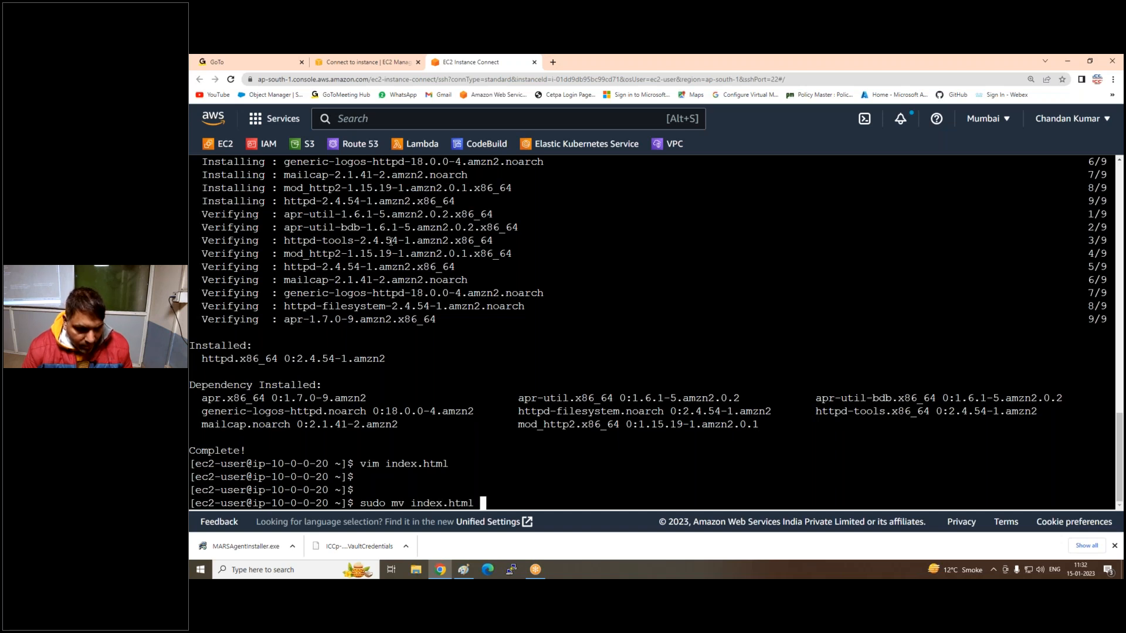
type("/v")
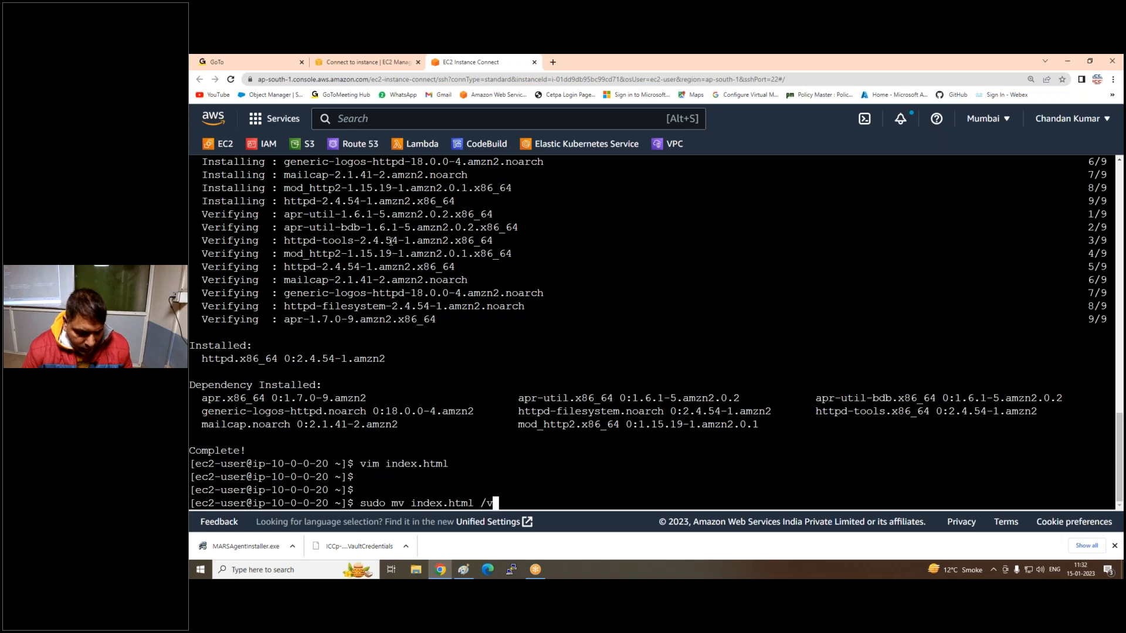
type("ar/w")
key("Tab")
type("h")
key("Tab")
key("Return")
key("Return")
key("Return")
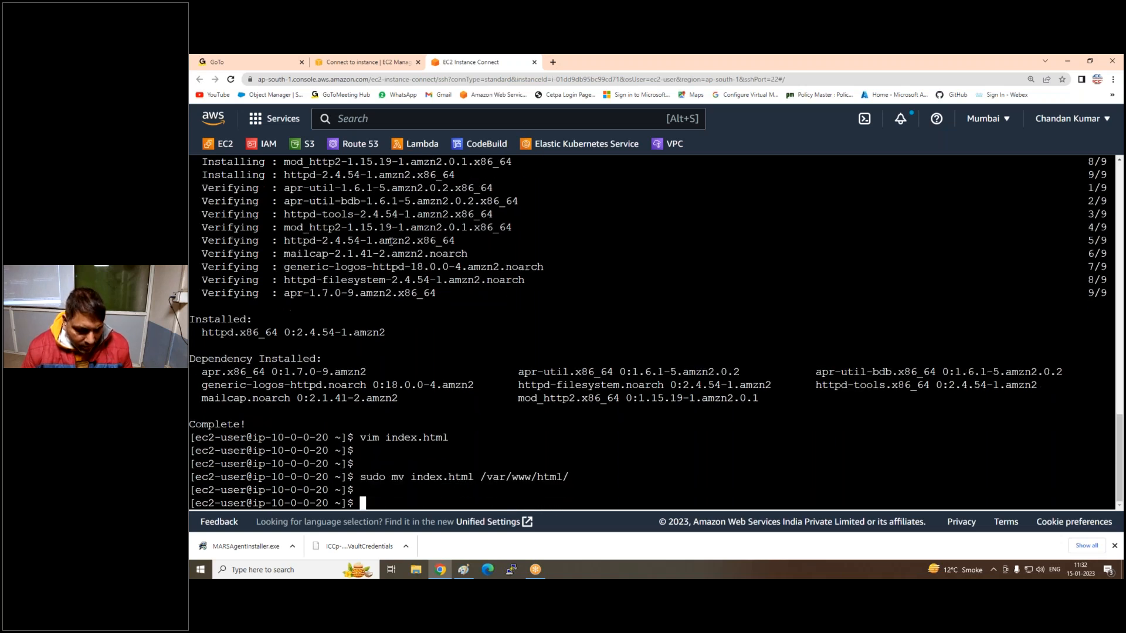
Restart the Apache service on Linux-Web1 with sudo systemctl restart httpd.
type("sudo syste")
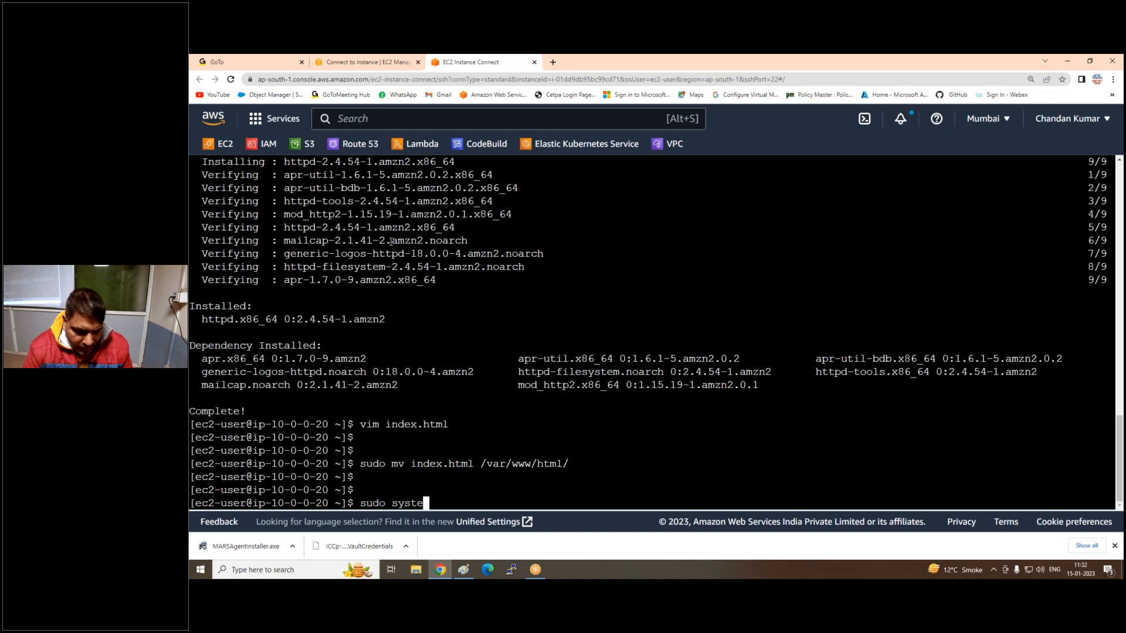
type("mctl restart httpd")
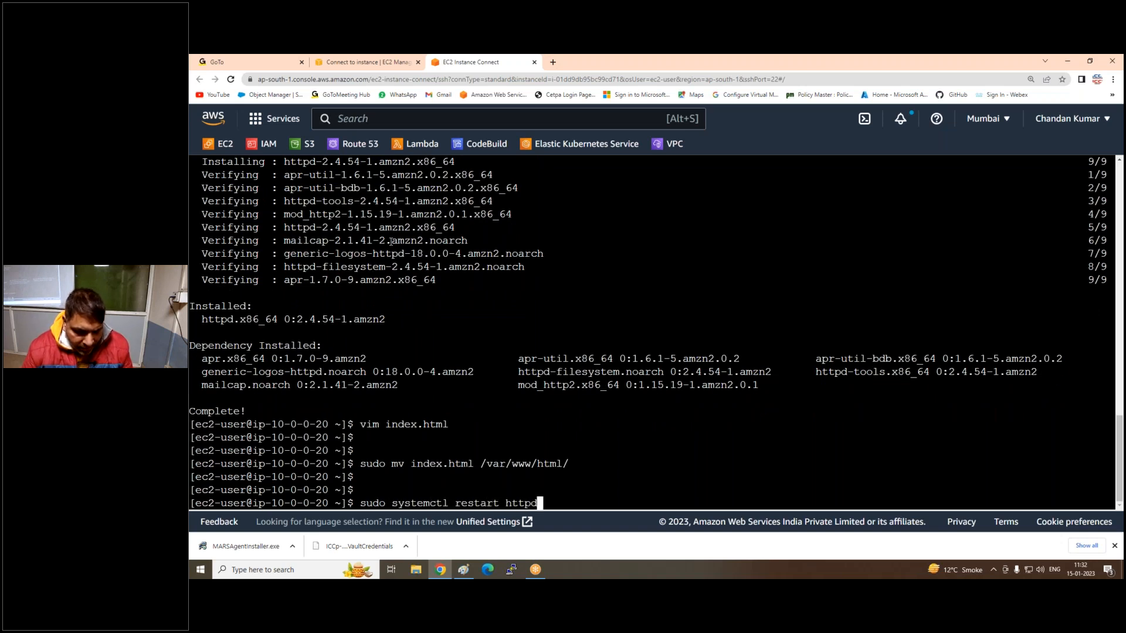
key("Return")
key("Return")
key("Return")
key("Return")
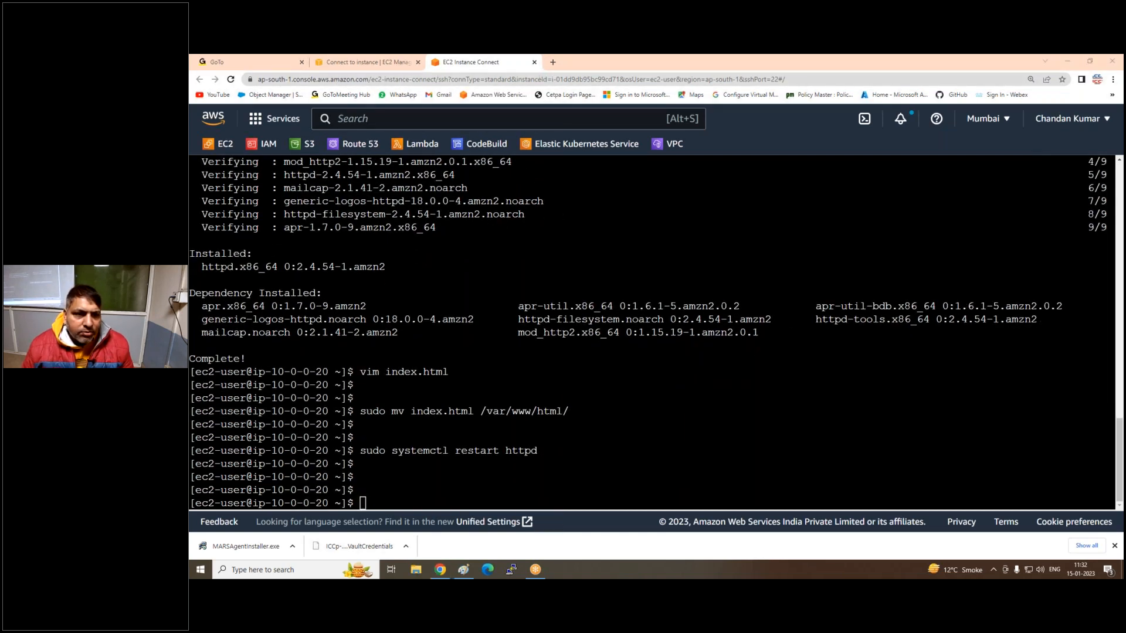
Close the Linux-Web1 terminal session and connect to the Linux-Web2 instance with EC2 Instance Connect.
left_click(533, 62)
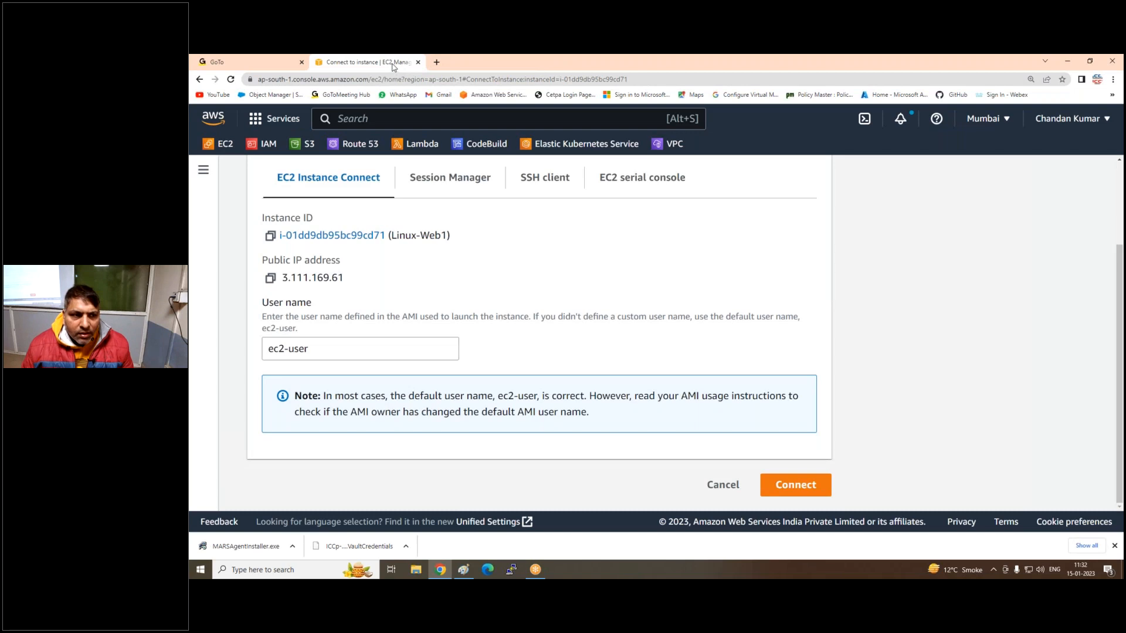
scroll(376, 218, "up", 2)
left_click(310, 182)
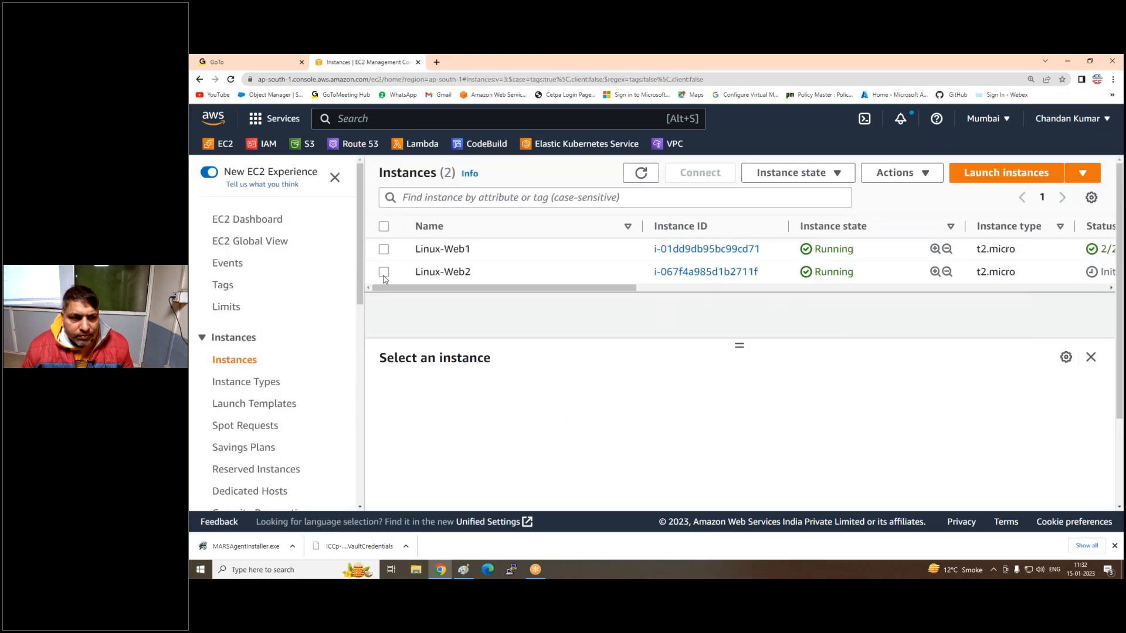
left_click(384, 273)
left_click(700, 173)
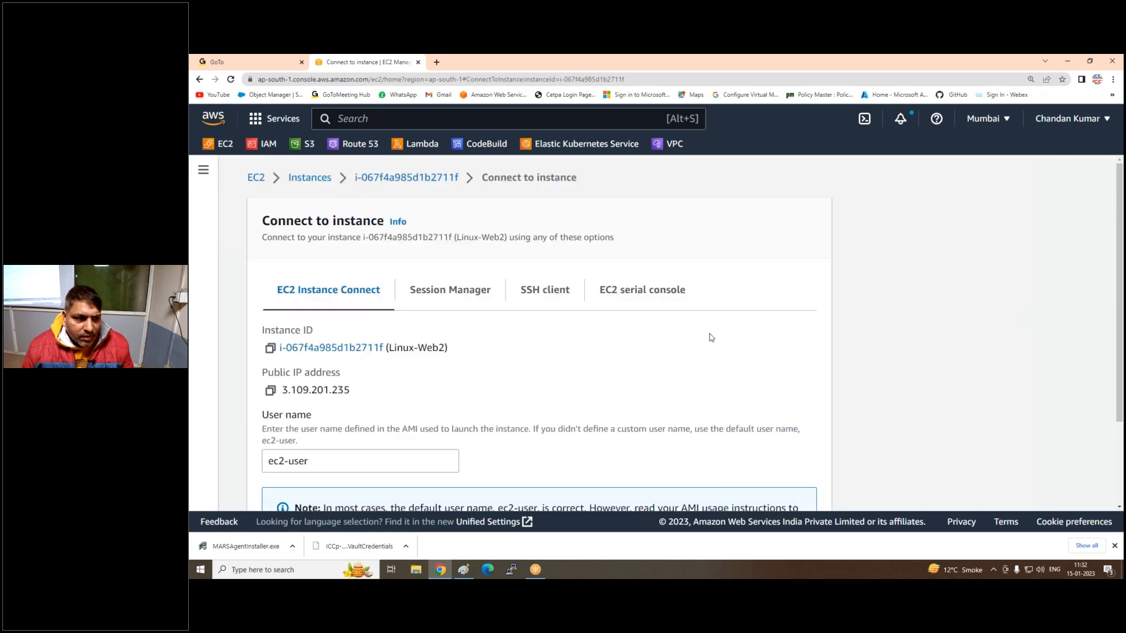
scroll(721, 336, "down", 2)
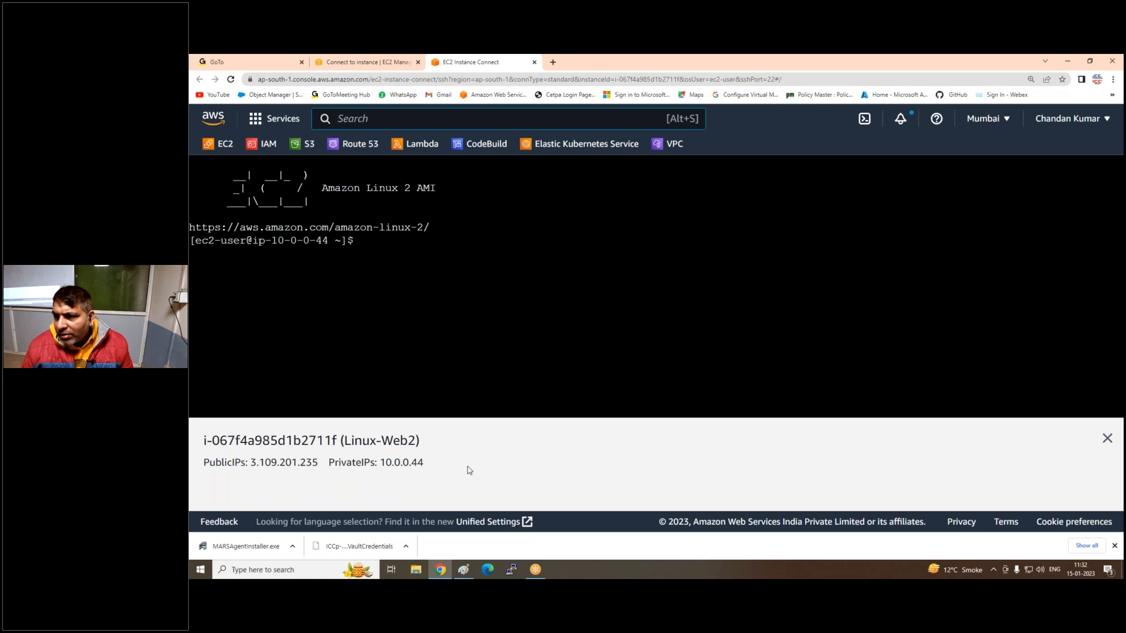
Install the Apache web server on Linux-Web2 with sudo yum install httpd -y.
left_click(361, 245)
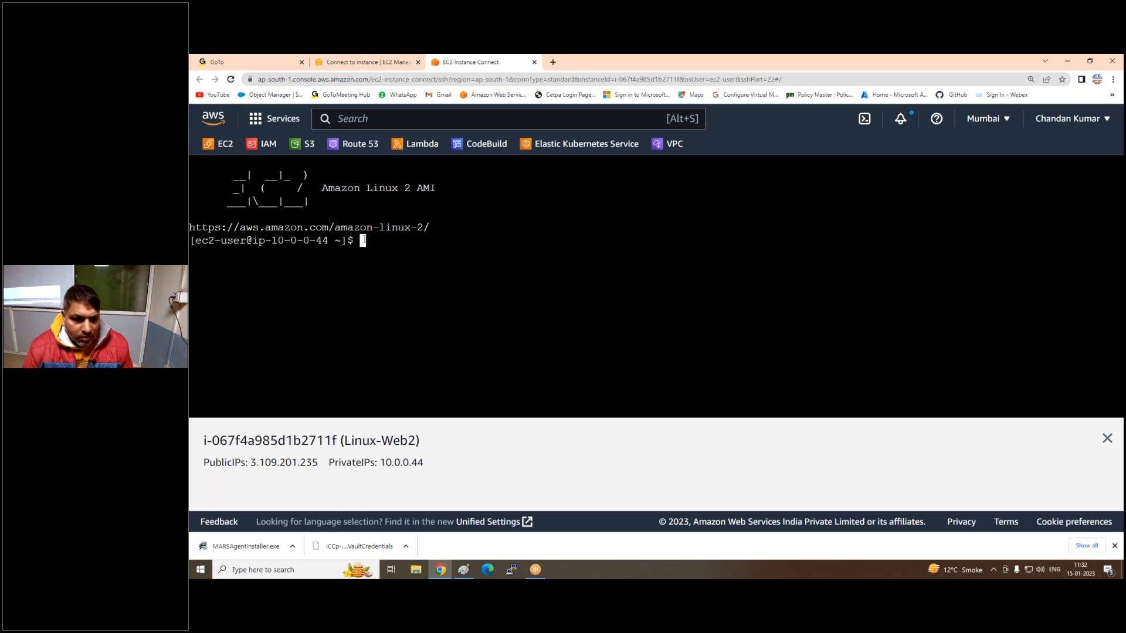
type("sudo yum install httpd -y")
key("Return")
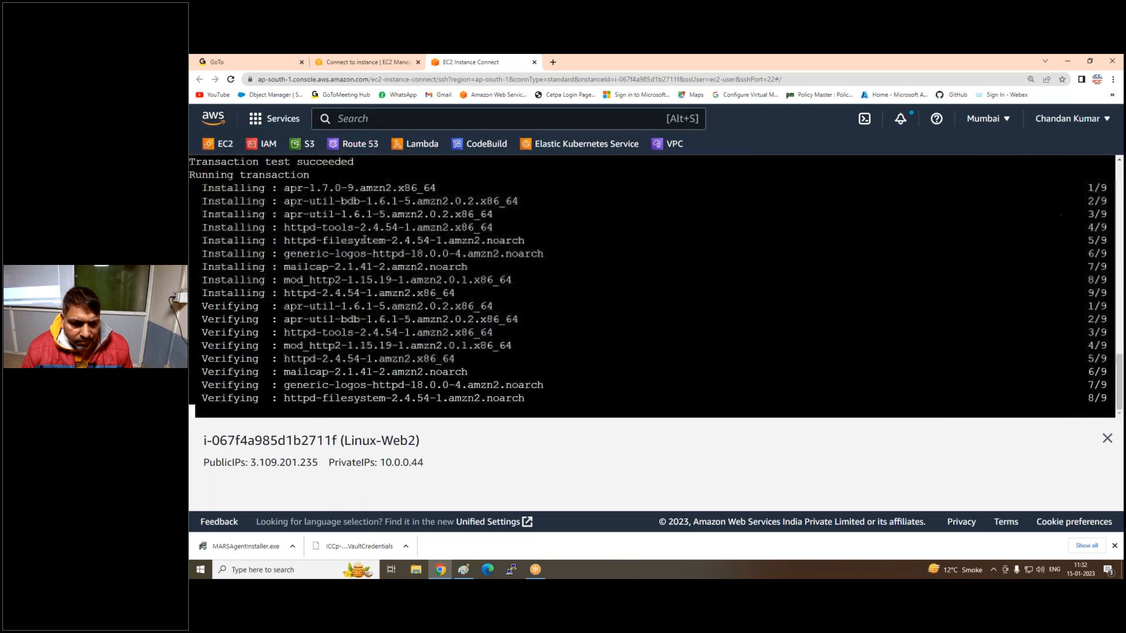
Create index.html in vim with the text "This is my linux server 2" ending in a long run of 2s, save it and quit.
type("vim index.html")
key("Return")
type("iThis is my ")
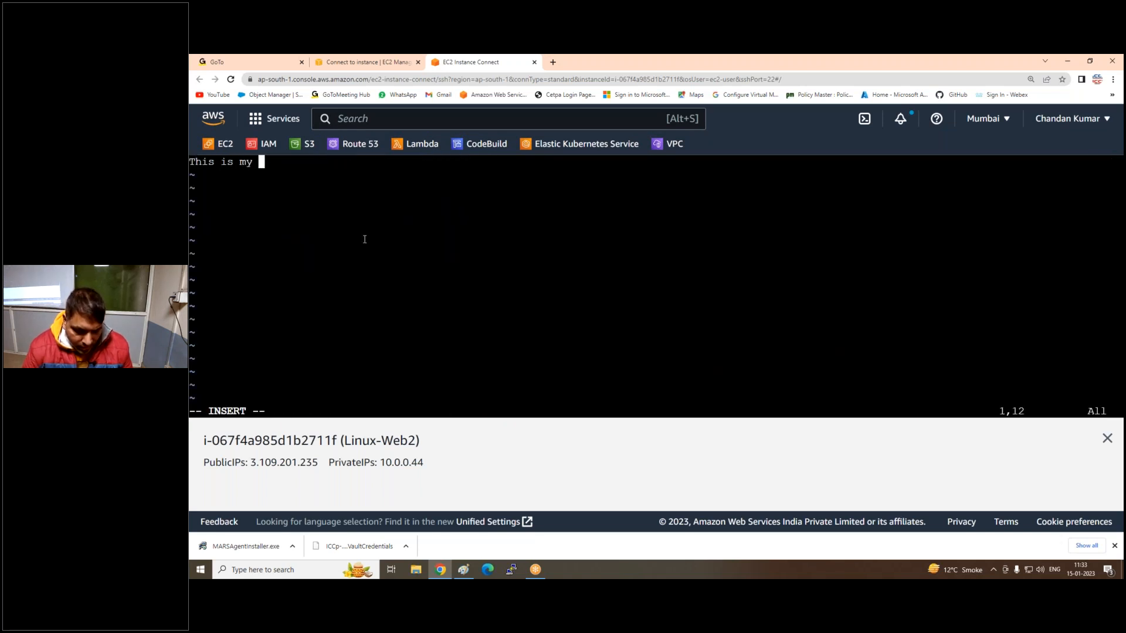
type("linux ")
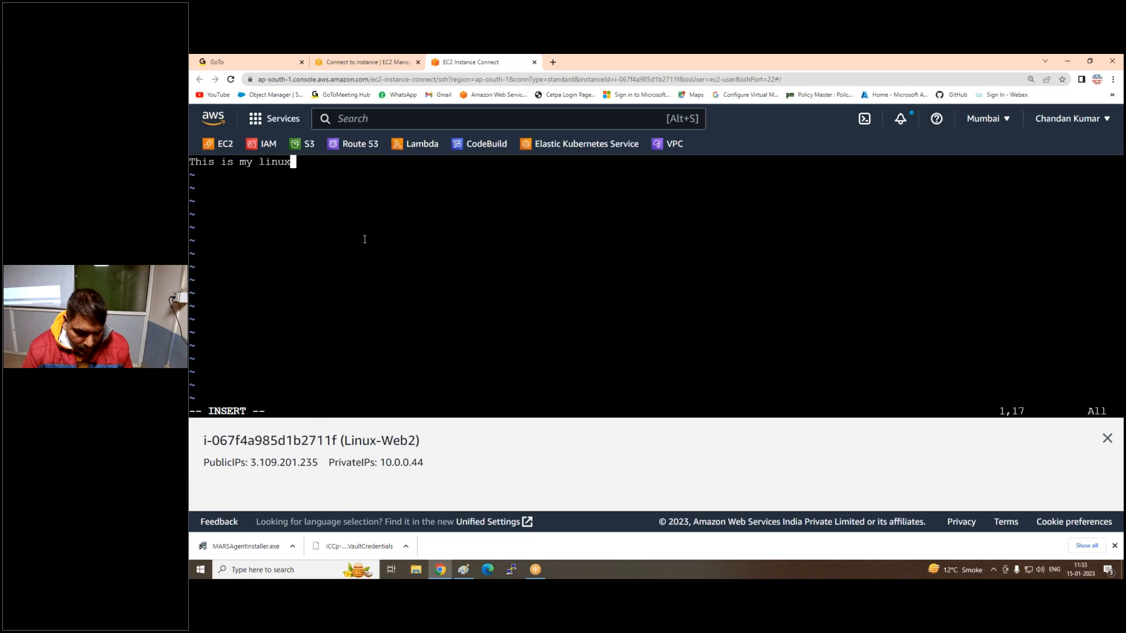
type("server 2")
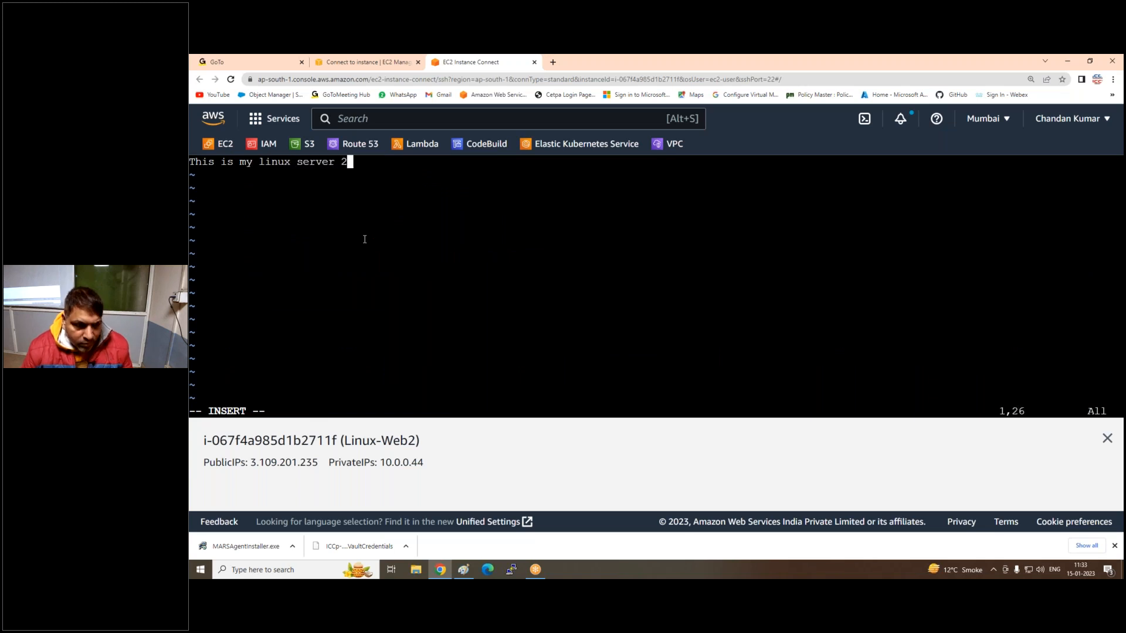
type("222222222222222222222222222")
key("Escape")
type(":wq")
key("Return")
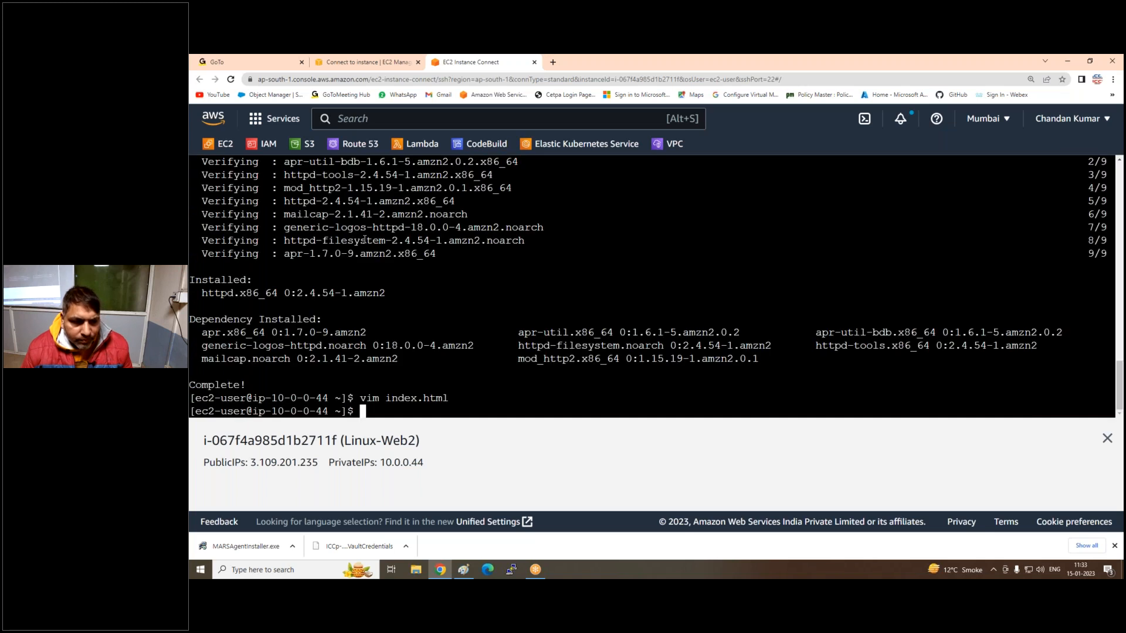
Move index.html into Linux-Web2's web root with sudo mv index.html /var/www/html/.
key("Return")
key("Return")
type("sudo m")
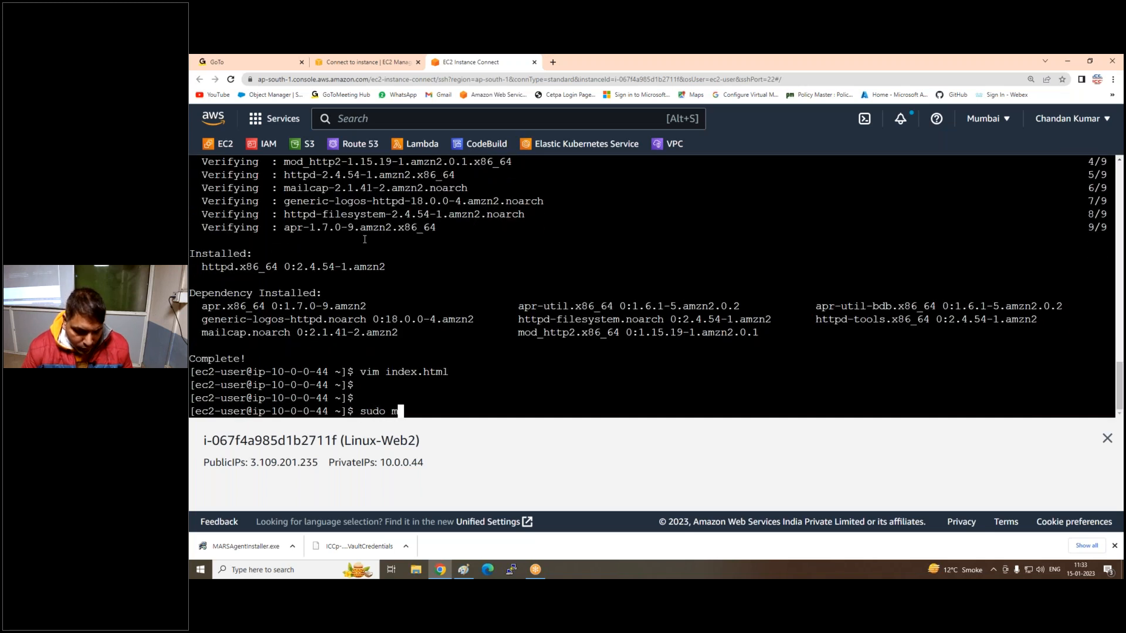
type("v i")
key("Tab")
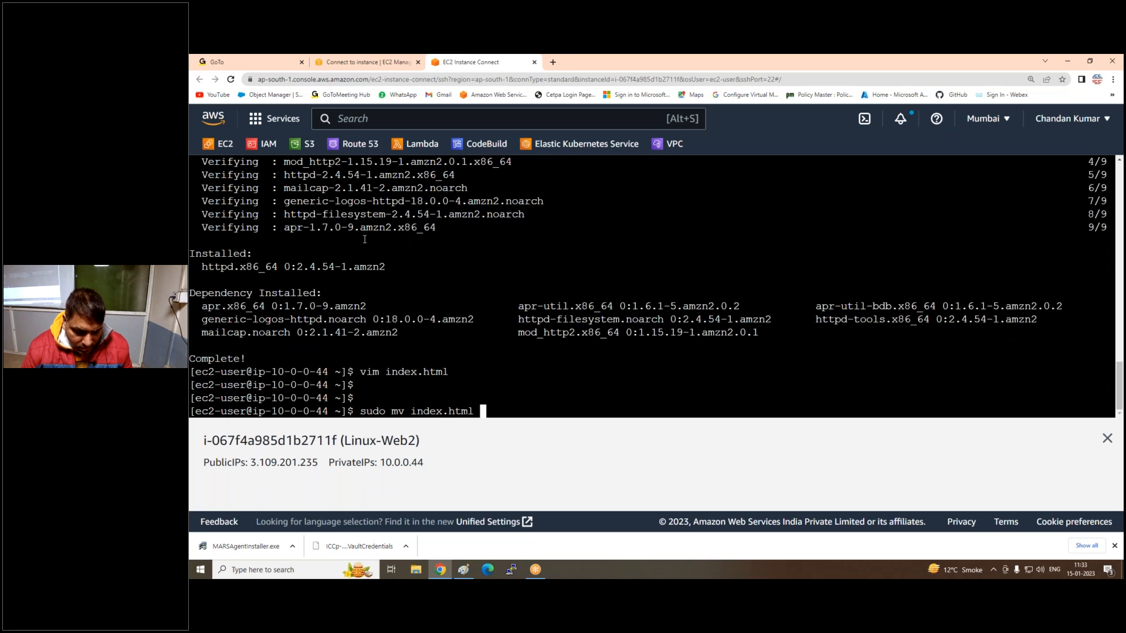
type("/var/")
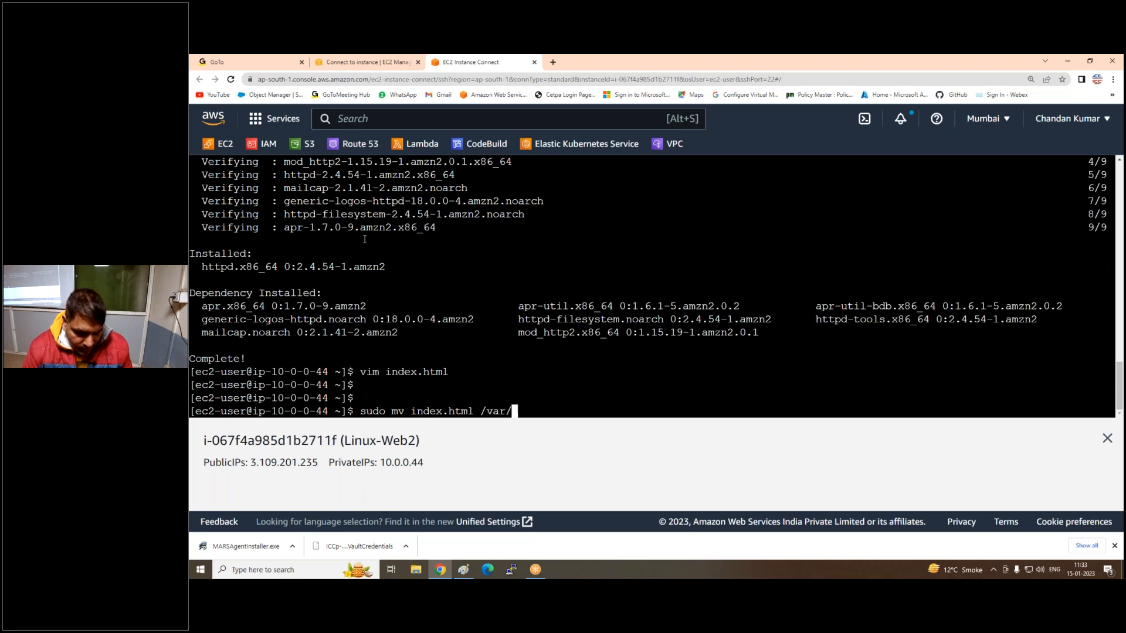
type("www/html/")
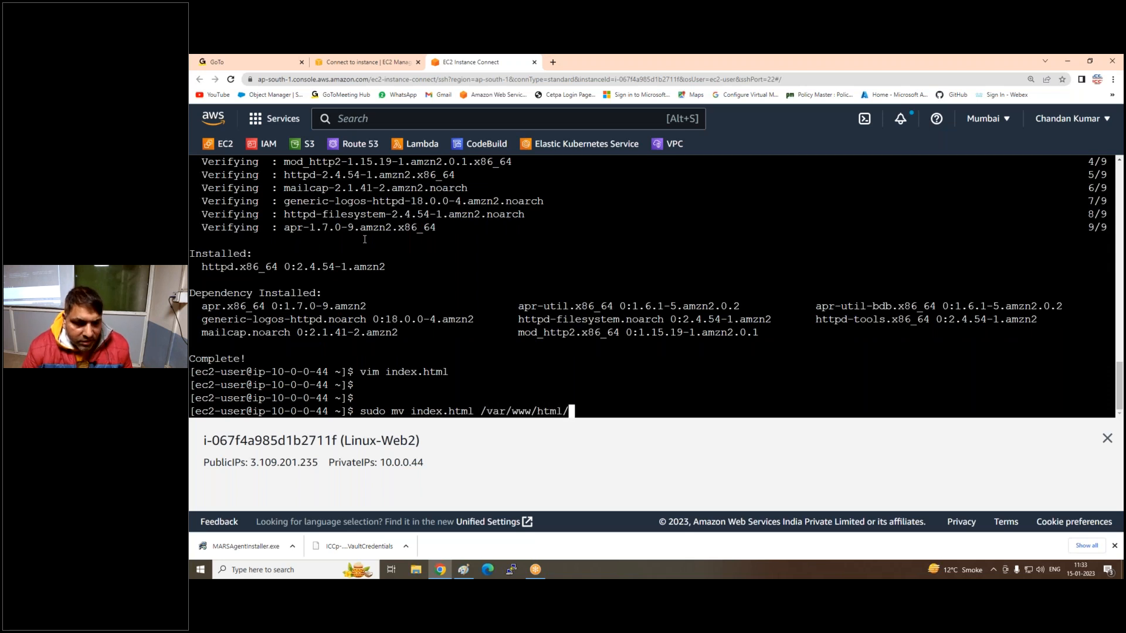
key("Return")
key("Return")
key("Return")
Restart the Apache service on Linux-Web2 with sudo systemctl restart httpd.
type("sudo syst")
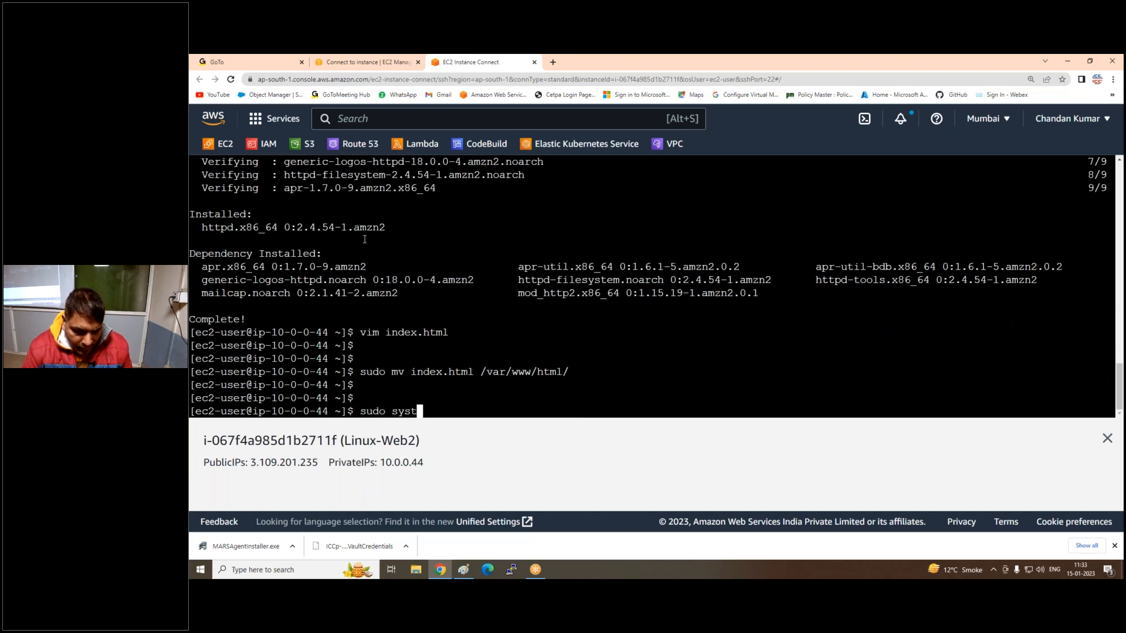
type("emctl restart httpd")
key("Return")
key("Return")
key("Return")
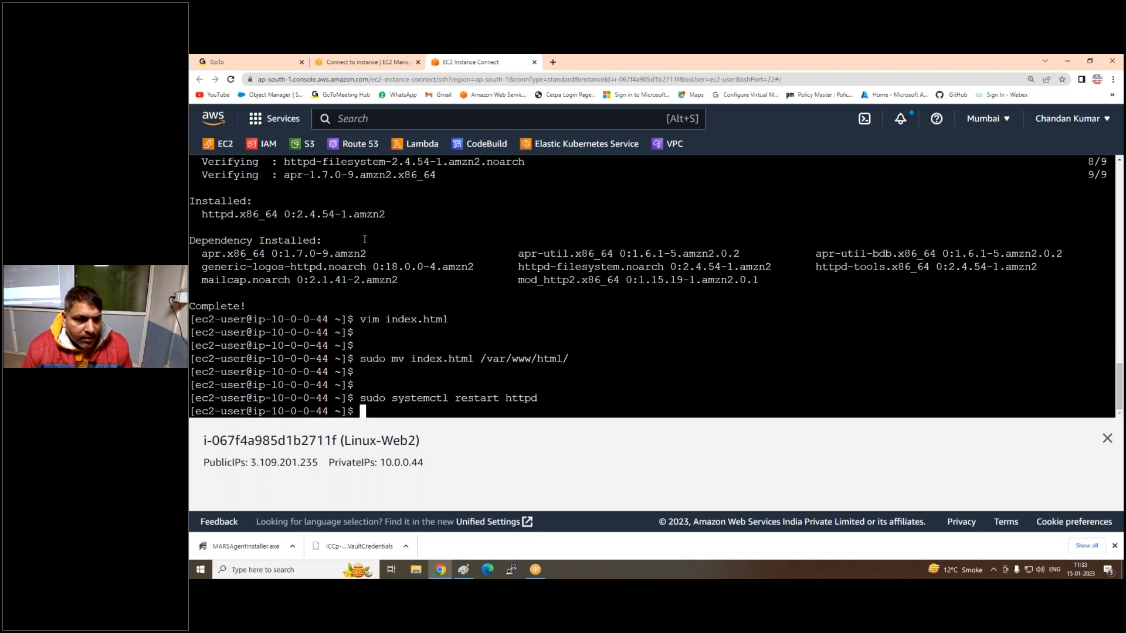
Close the Linux-Web2 session, copy Linux-Web1's public IPv4 address from the instances list and open it in a new browser tab.
left_click(534, 62)
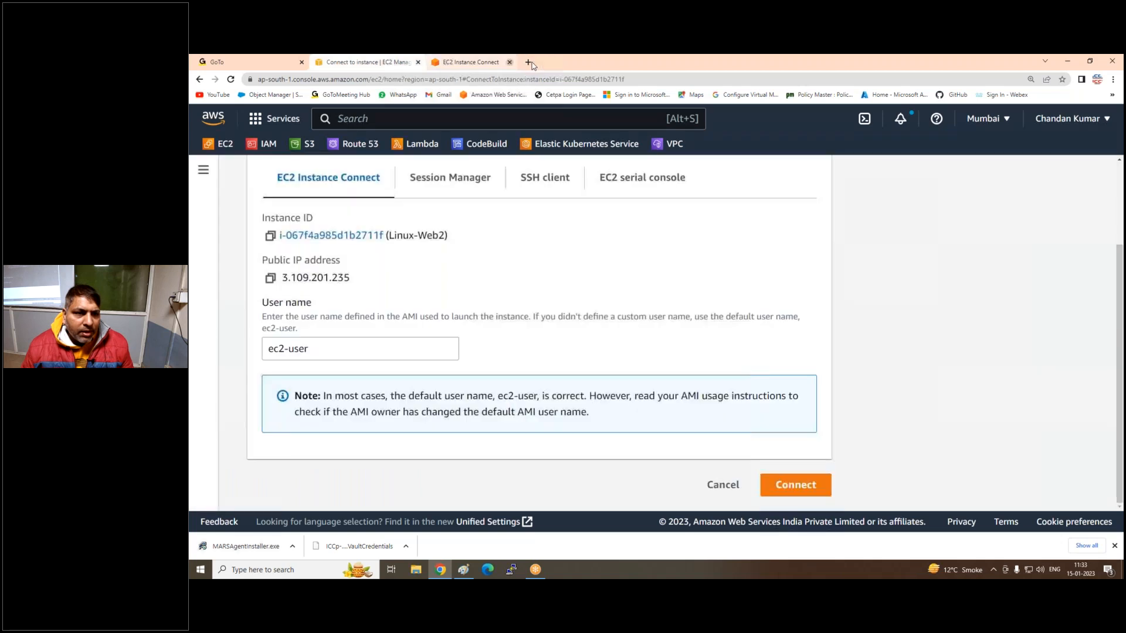
scroll(330, 215, "up", 2)
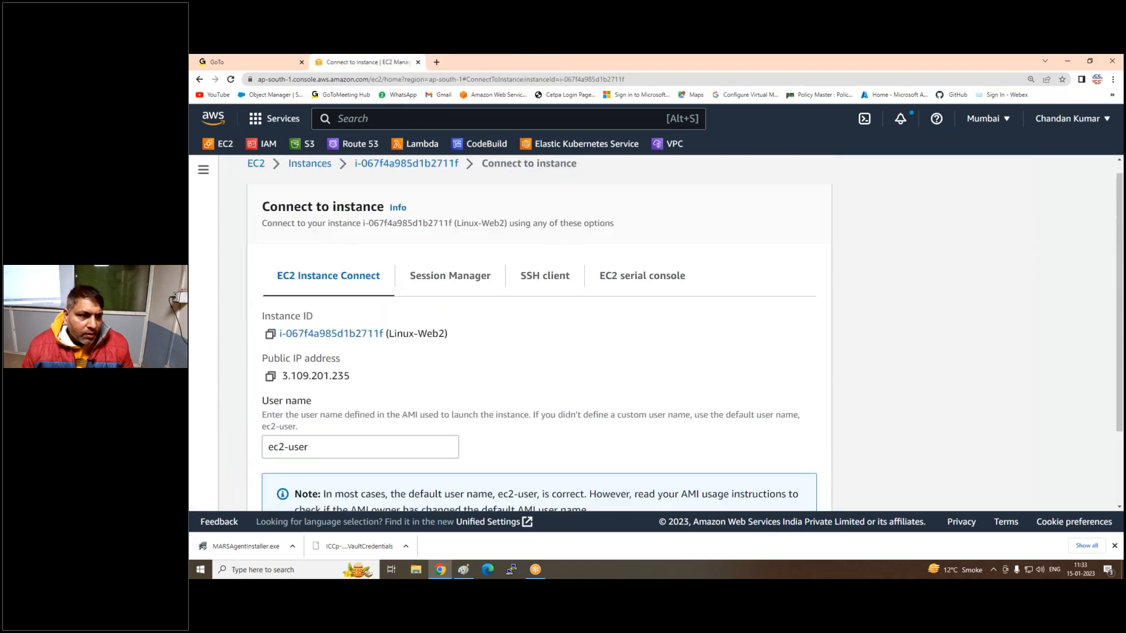
left_click(305, 182)
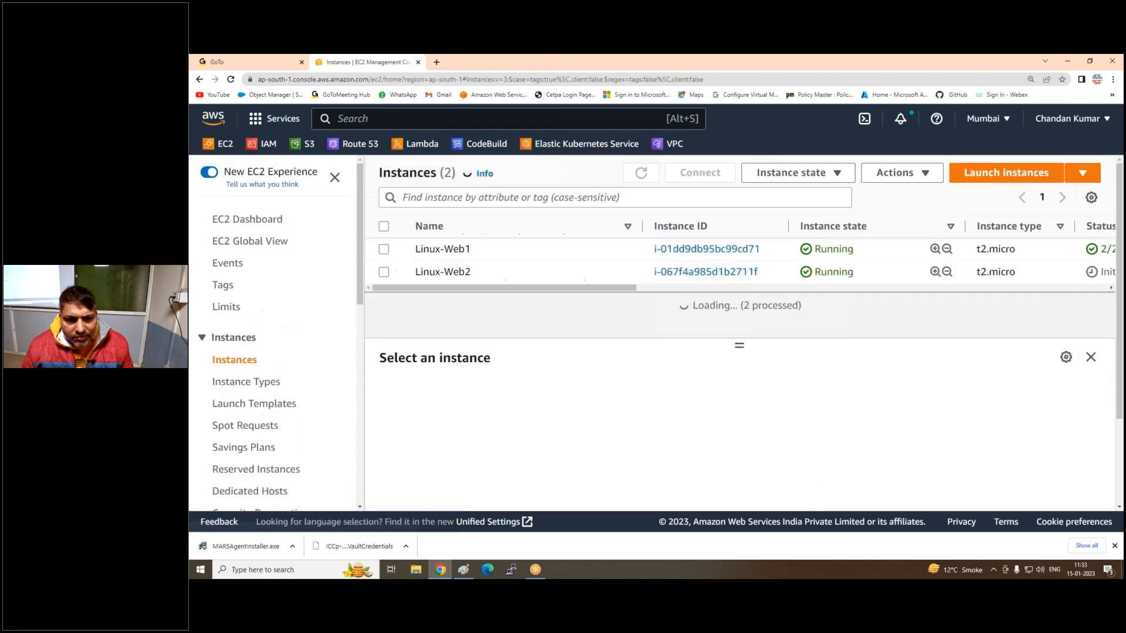
left_click(384, 250)
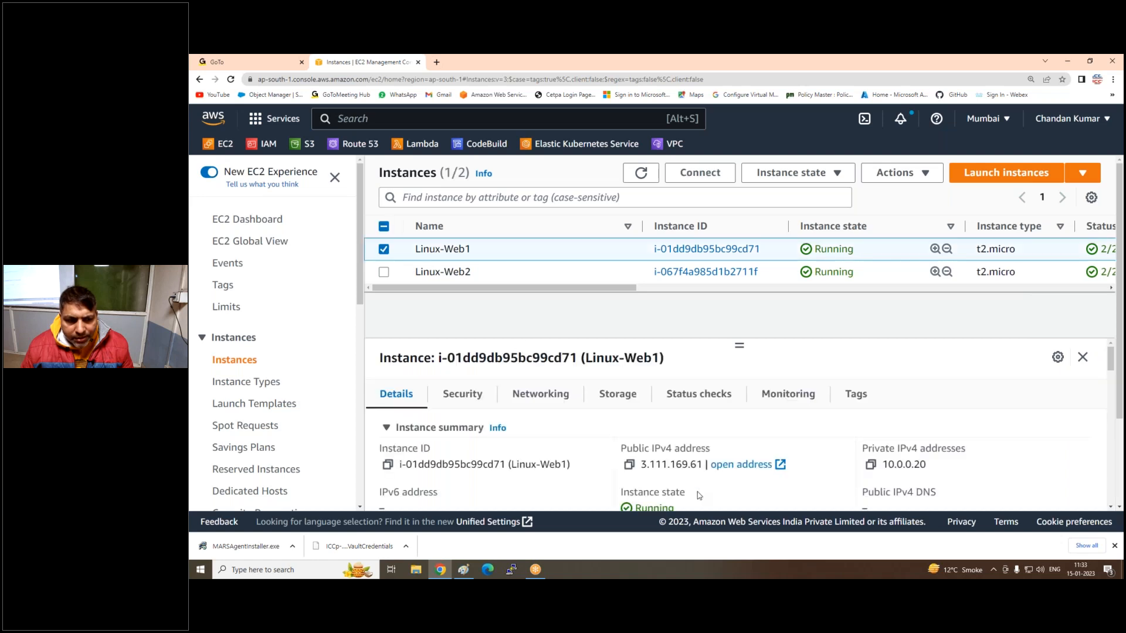
left_click(629, 465)
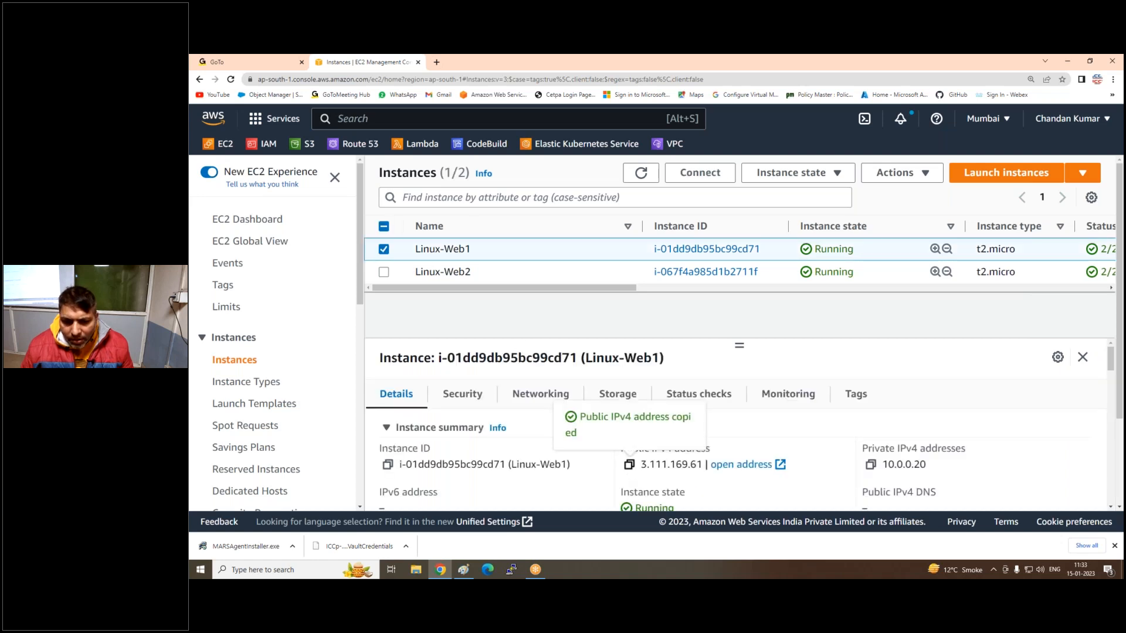
left_click(436, 64)
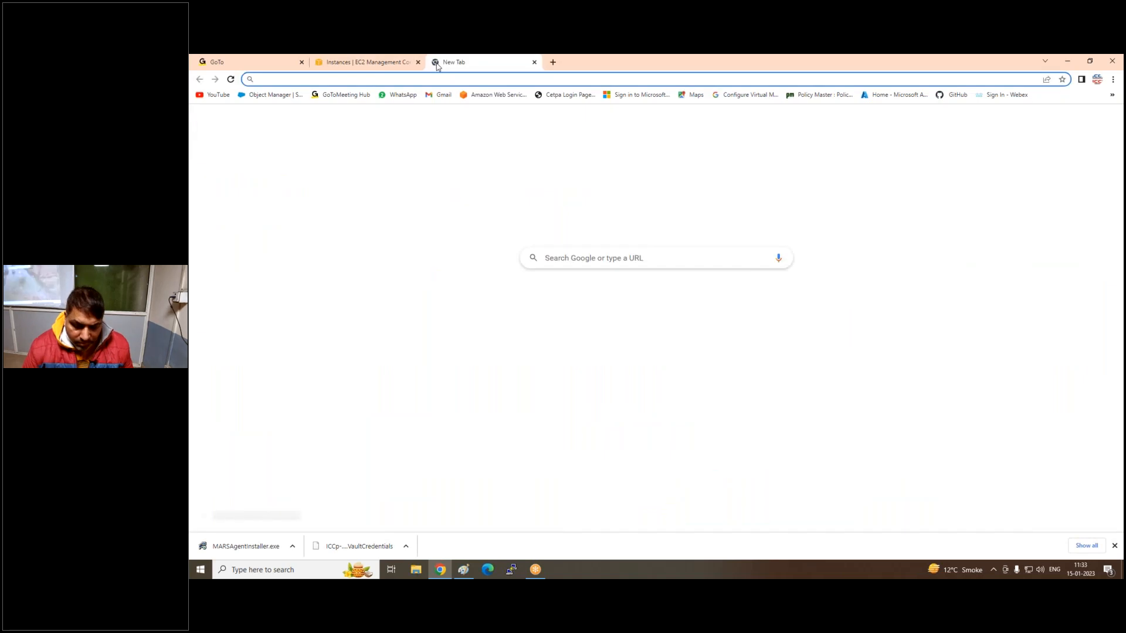
key("ctrl+v")
key("Return")
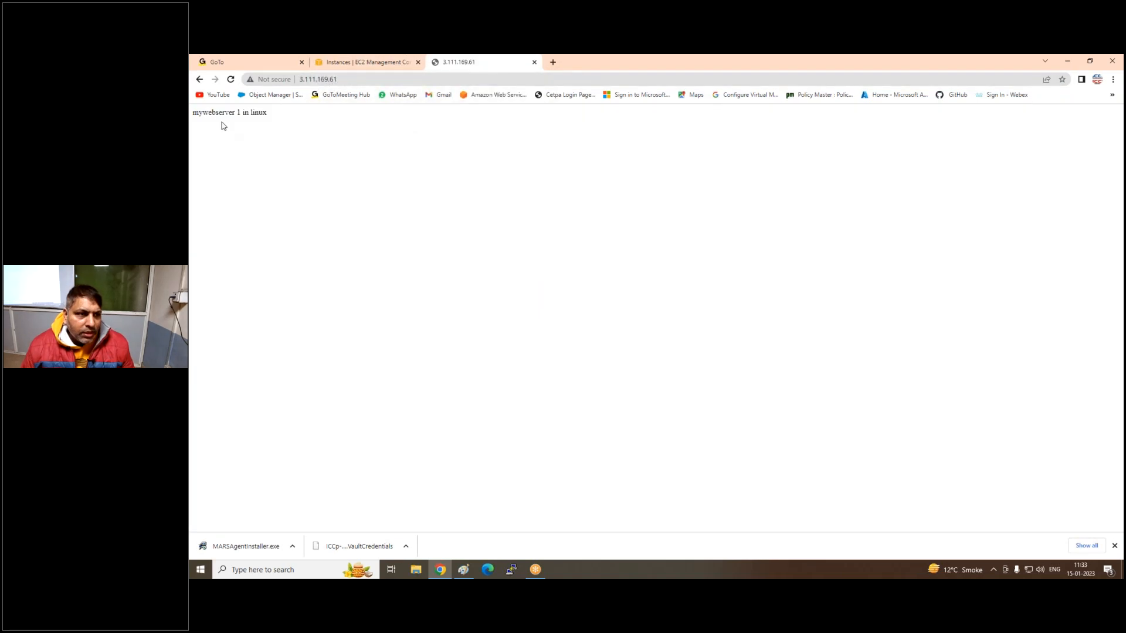
Copy Linux-Web2's public IPv4 address, open it in a new browser tab to check its page, and close both test page tabs.
left_click(364, 66)
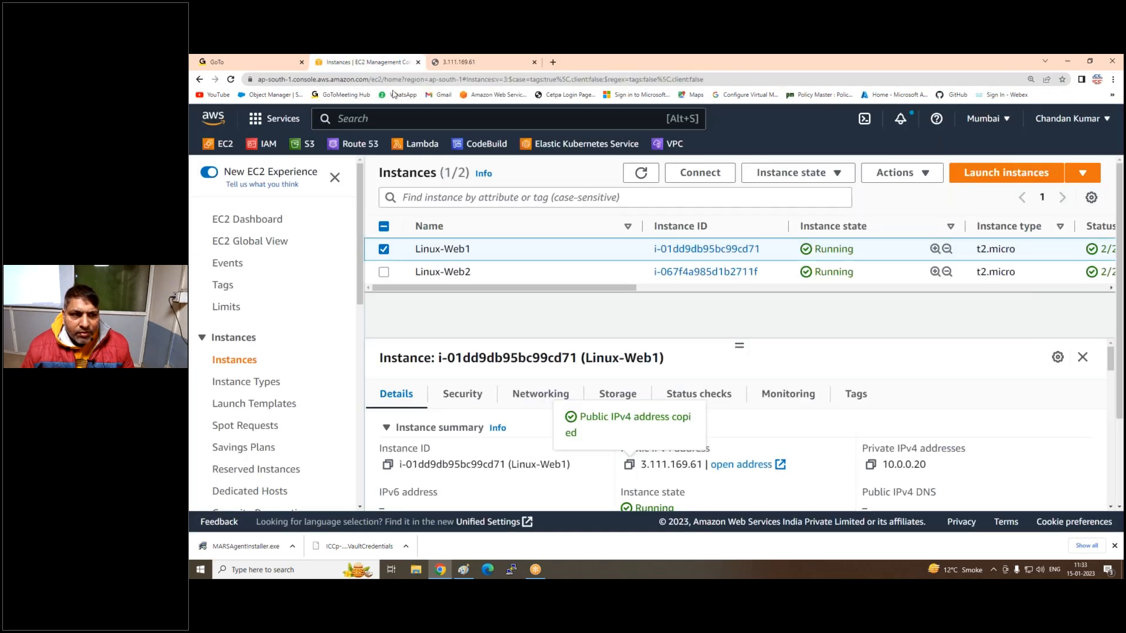
left_click(384, 249)
left_click(384, 273)
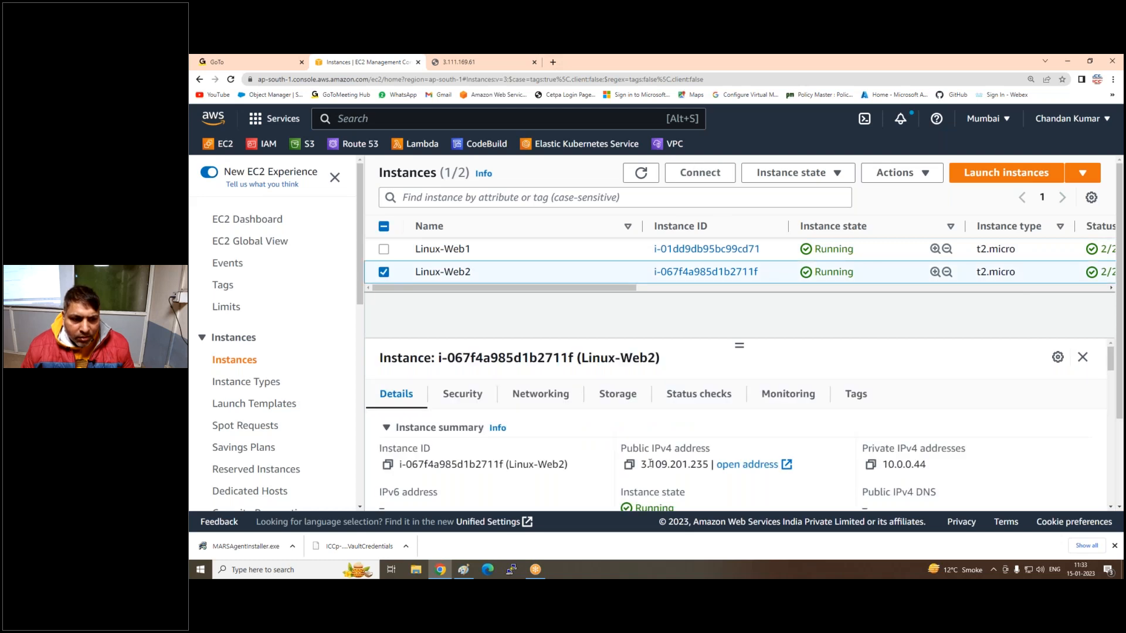
left_click(629, 464)
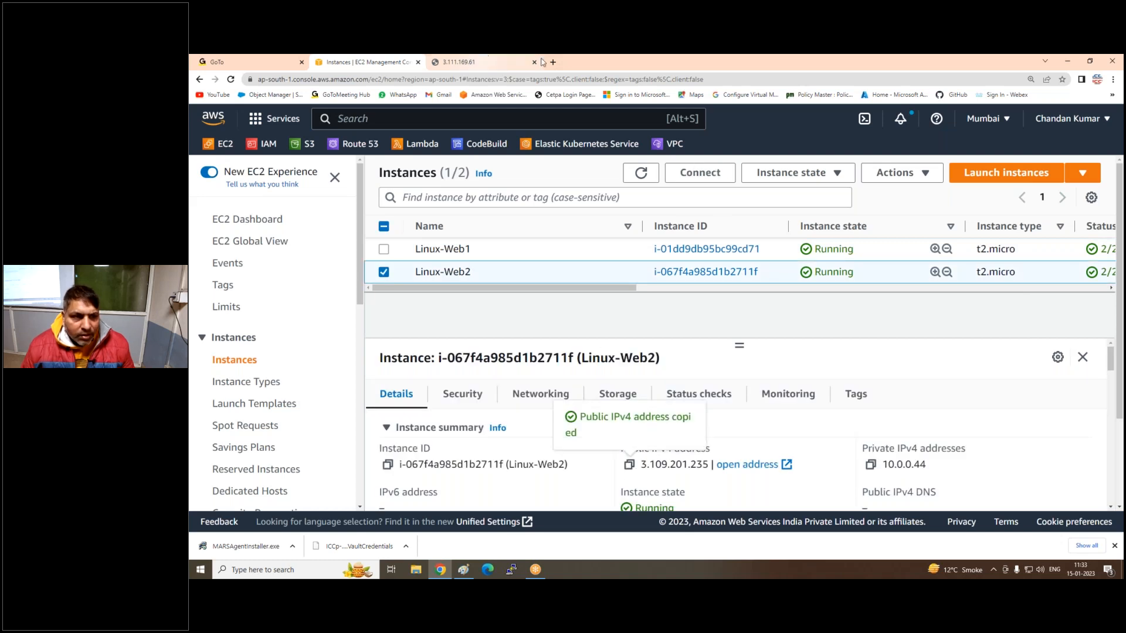
left_click(554, 63)
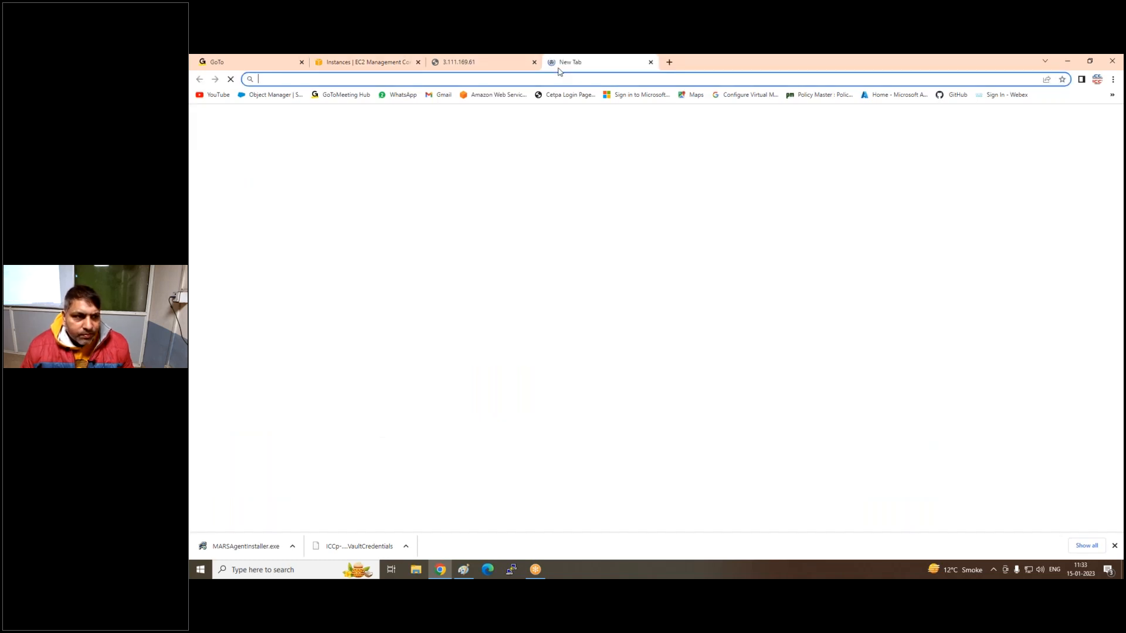
key("ctrl+v")
key("Return")
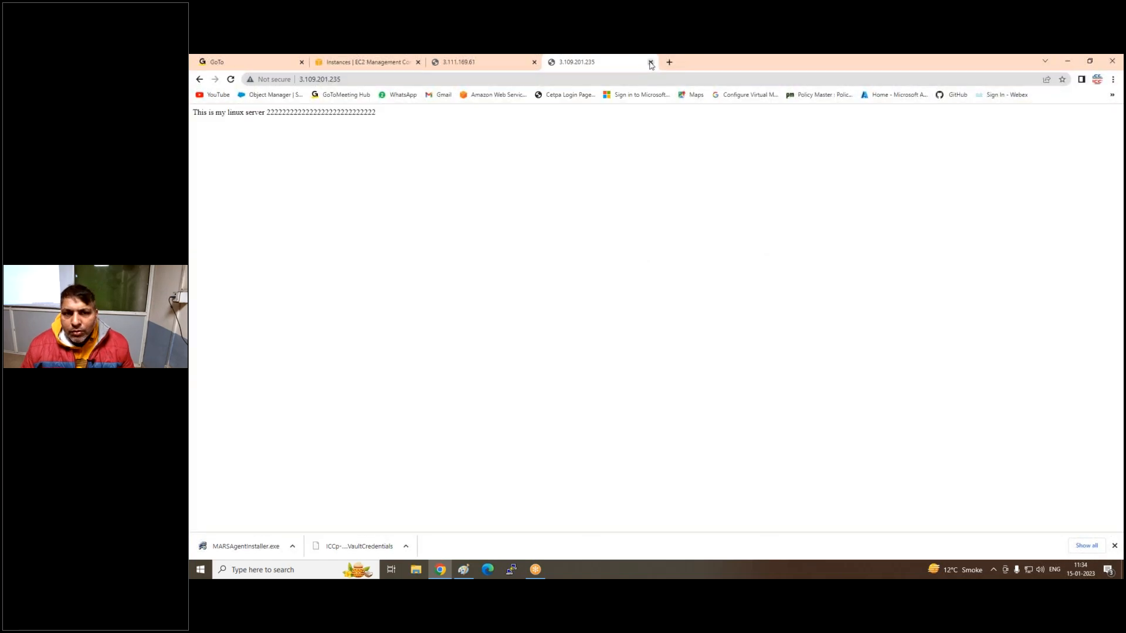
left_click(650, 62)
left_click(533, 63)
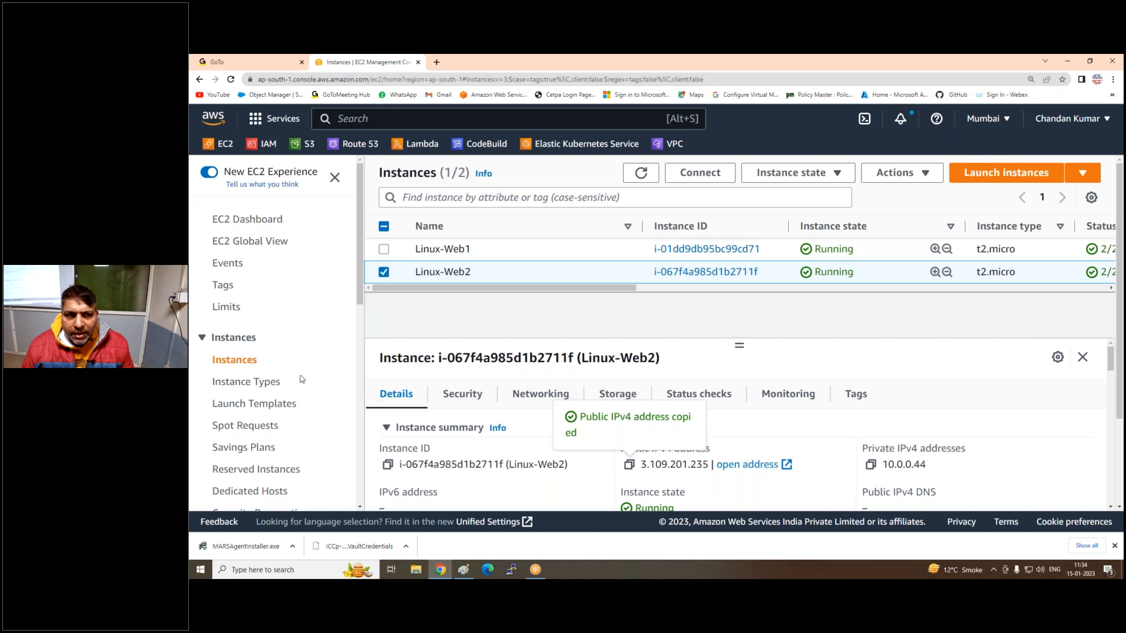
Start creating a previous-generation Classic Load Balancer from the EC2 load balancers list.
scroll(300, 378, "down", 7)
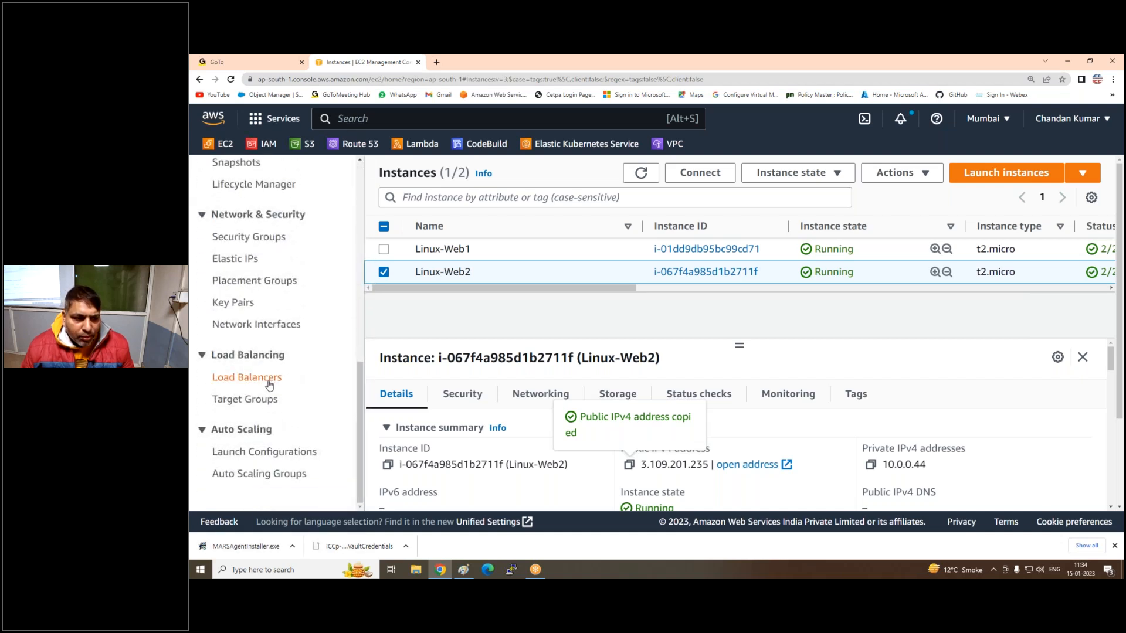
left_click(271, 381)
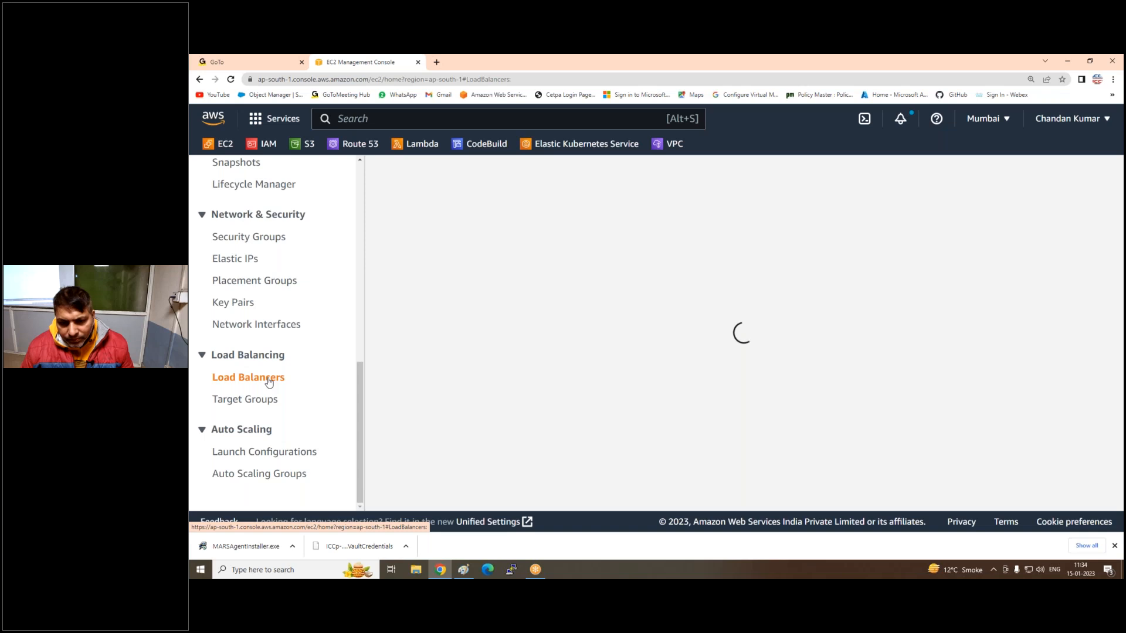
left_click(603, 266)
scroll(524, 321, "down", 2)
scroll(523, 321, "down", 5)
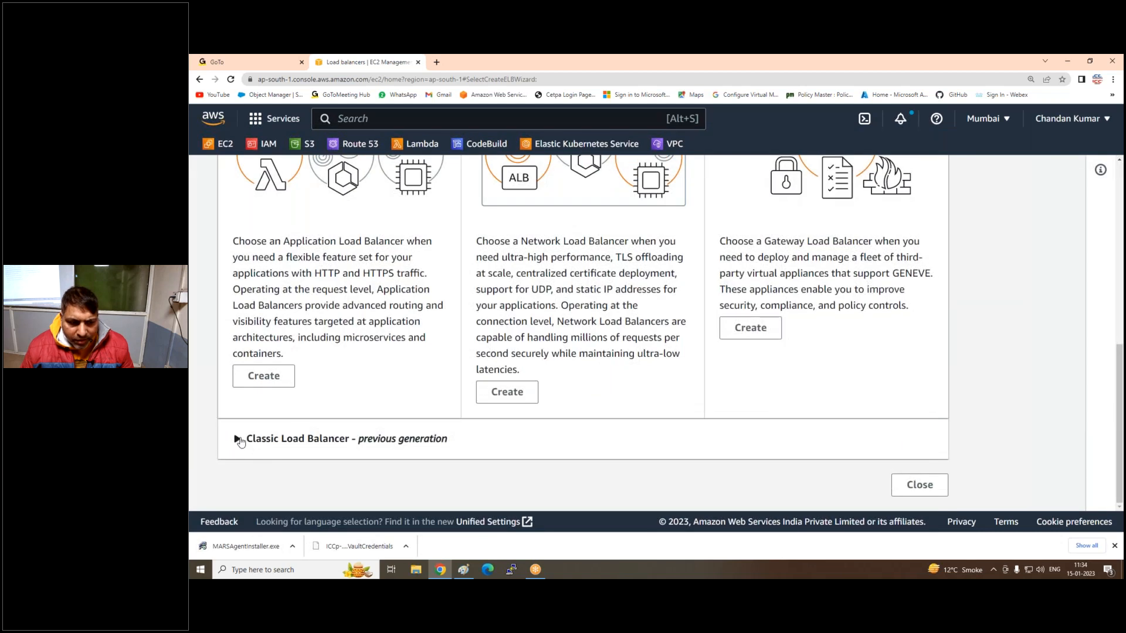
left_click(238, 440)
scroll(430, 462, "down", 3)
left_click(502, 387)
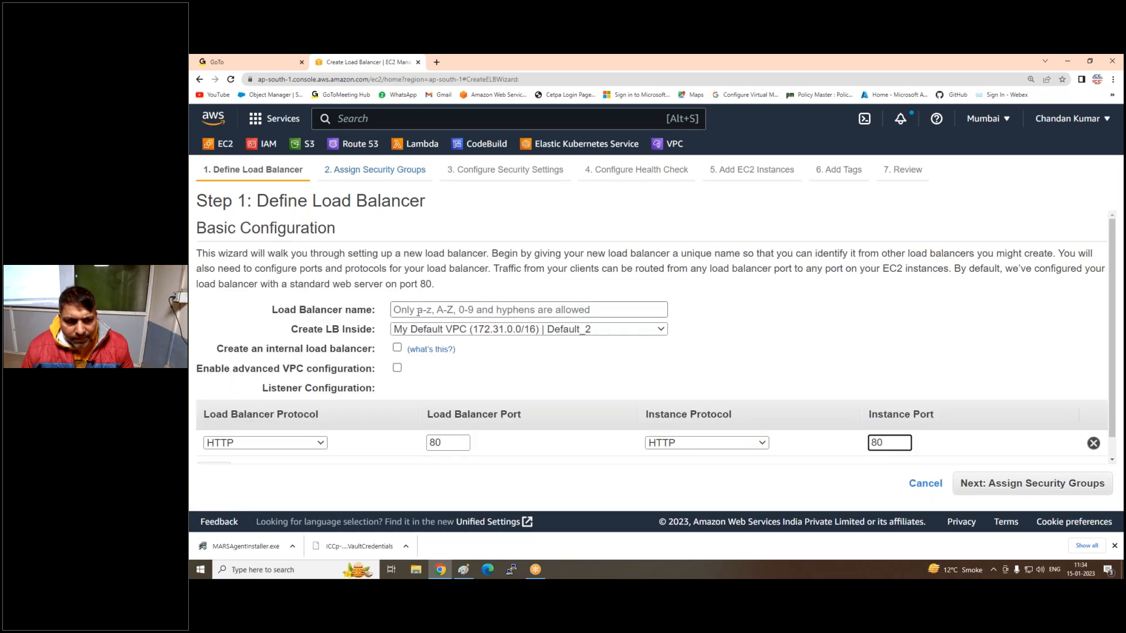
Name the load balancer iccpweb-lb and place it inside the Iccpinfotech-VPC (10.0.0.0/26).
left_click(419, 310)
type("iccp")
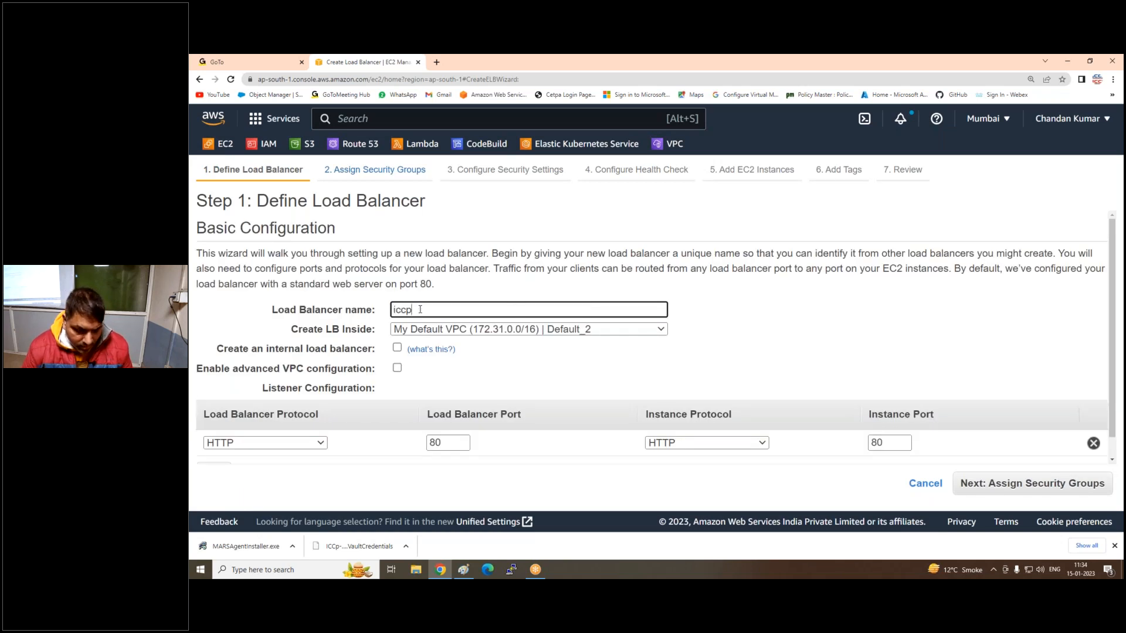
type("web-lb")
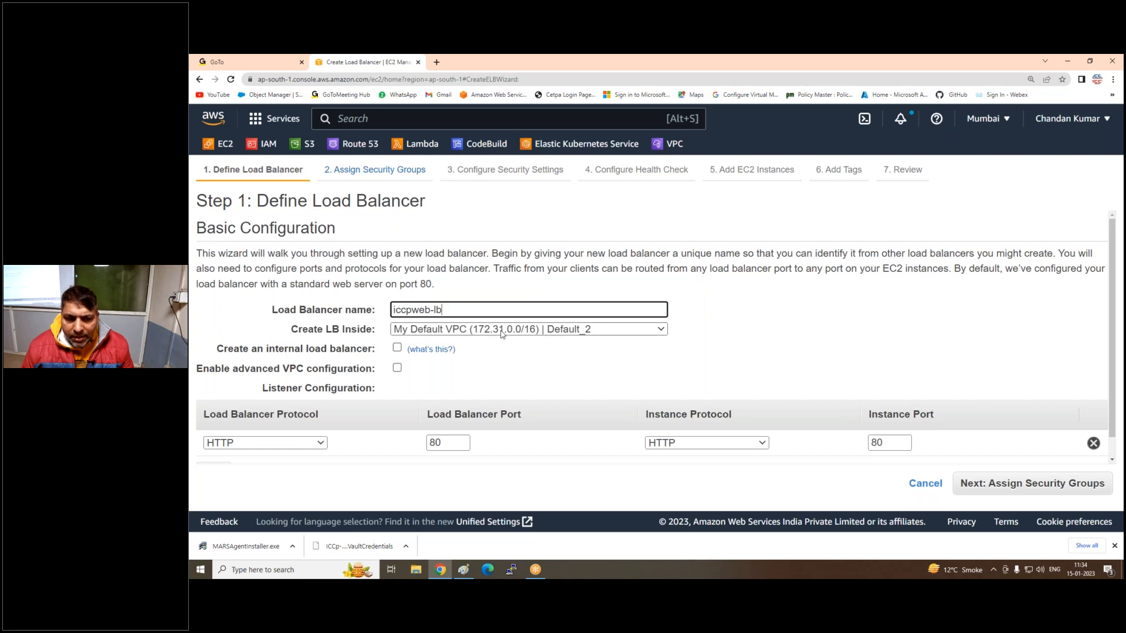
left_click(661, 330)
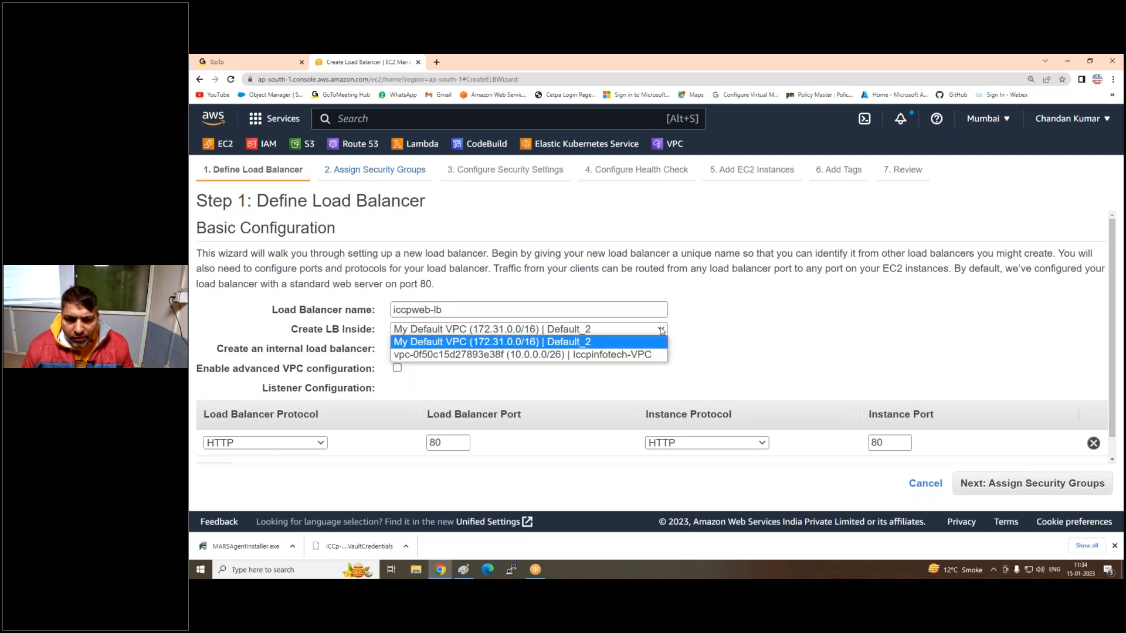
left_click(604, 355)
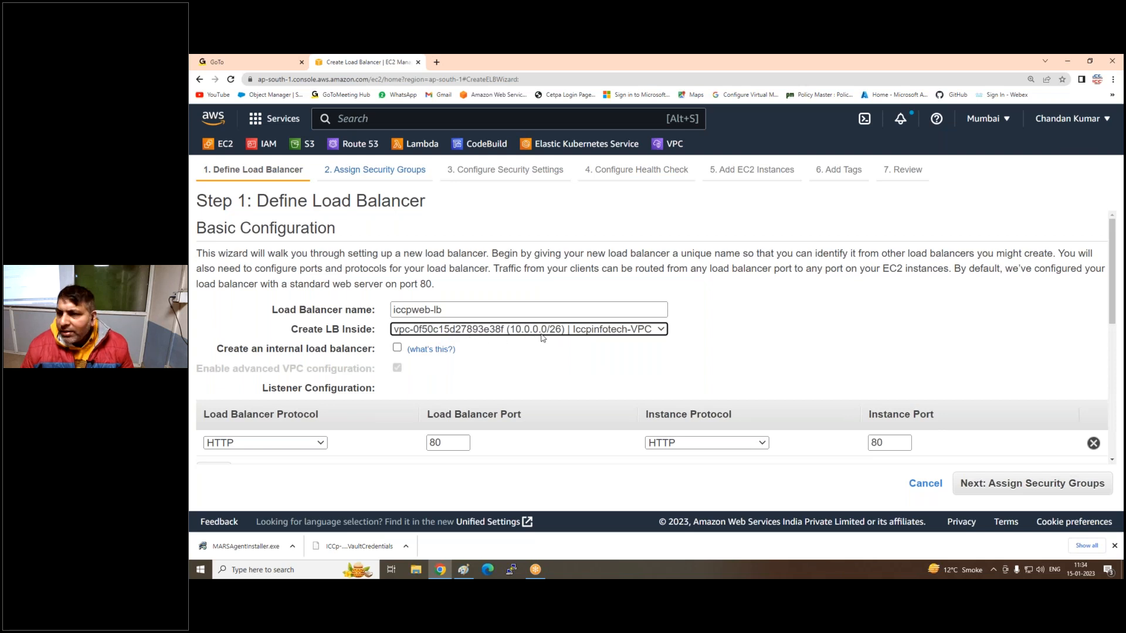
Add Subnet-Zone-A (ap-south-1a) and Subnet2-Zone-B (ap-south-1b) to the load balancer and continue to its security groups.
scroll(542, 338, "down", 6)
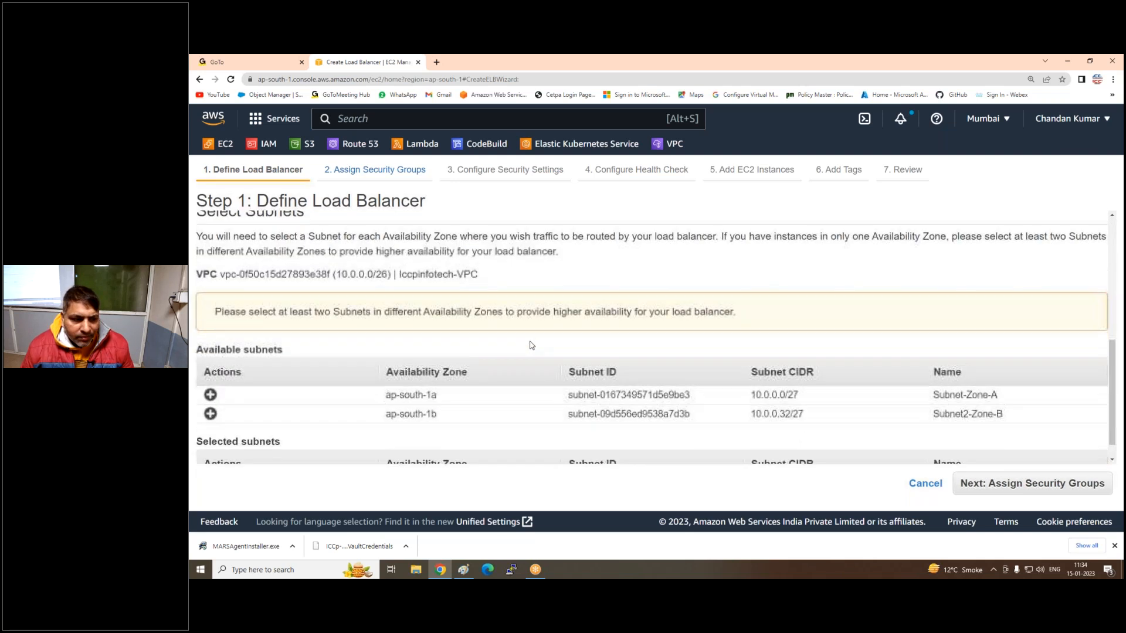
left_click(210, 395)
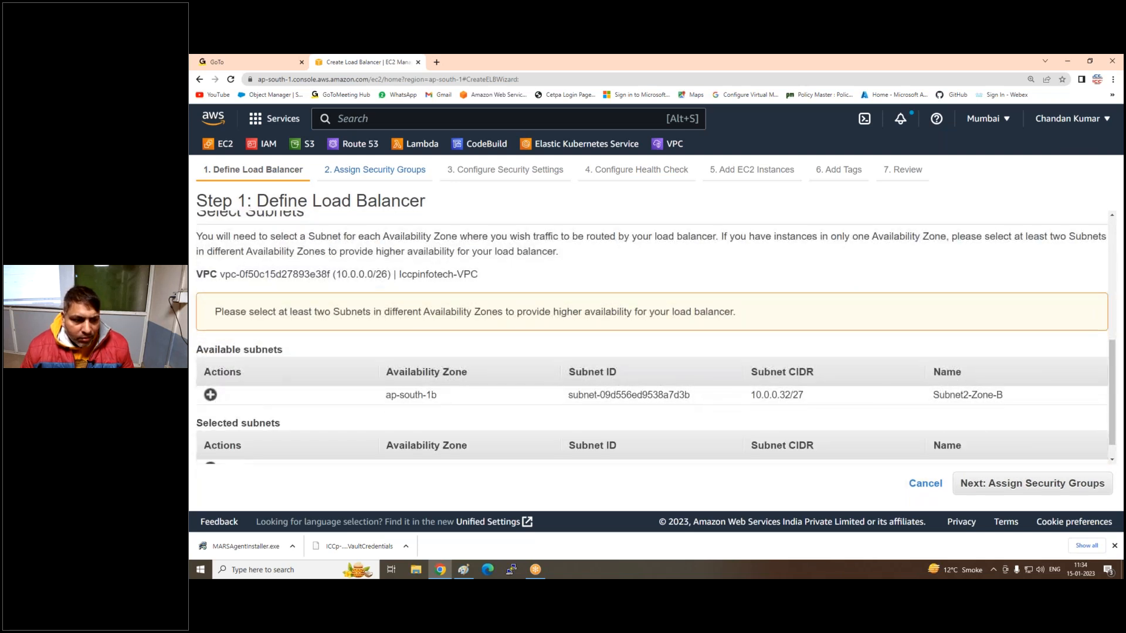
left_click(210, 396)
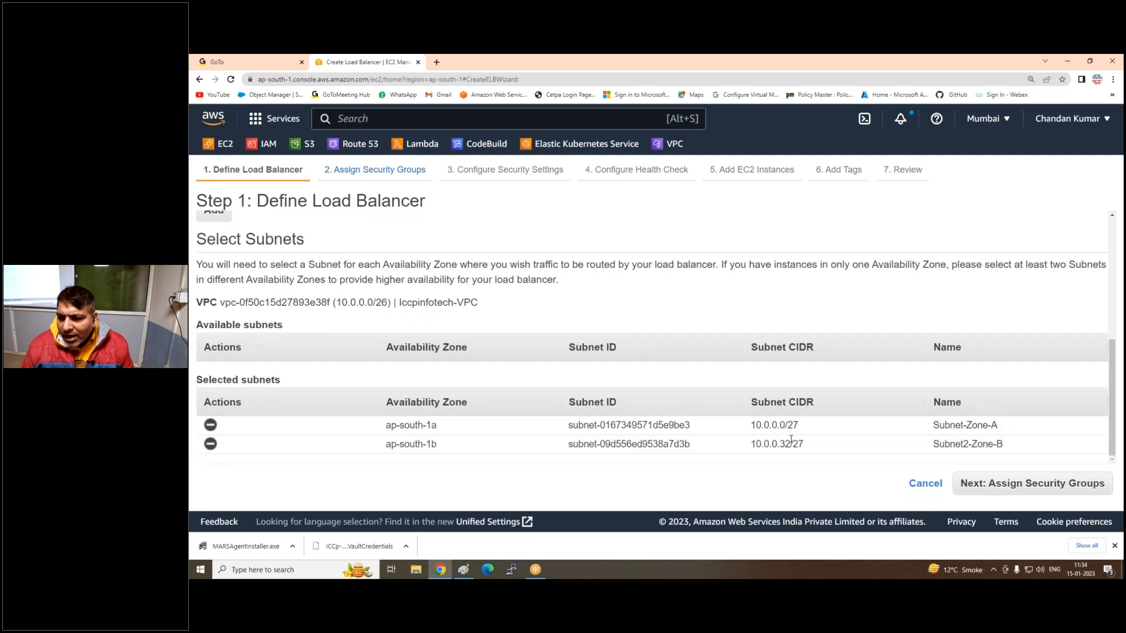
left_click(969, 484)
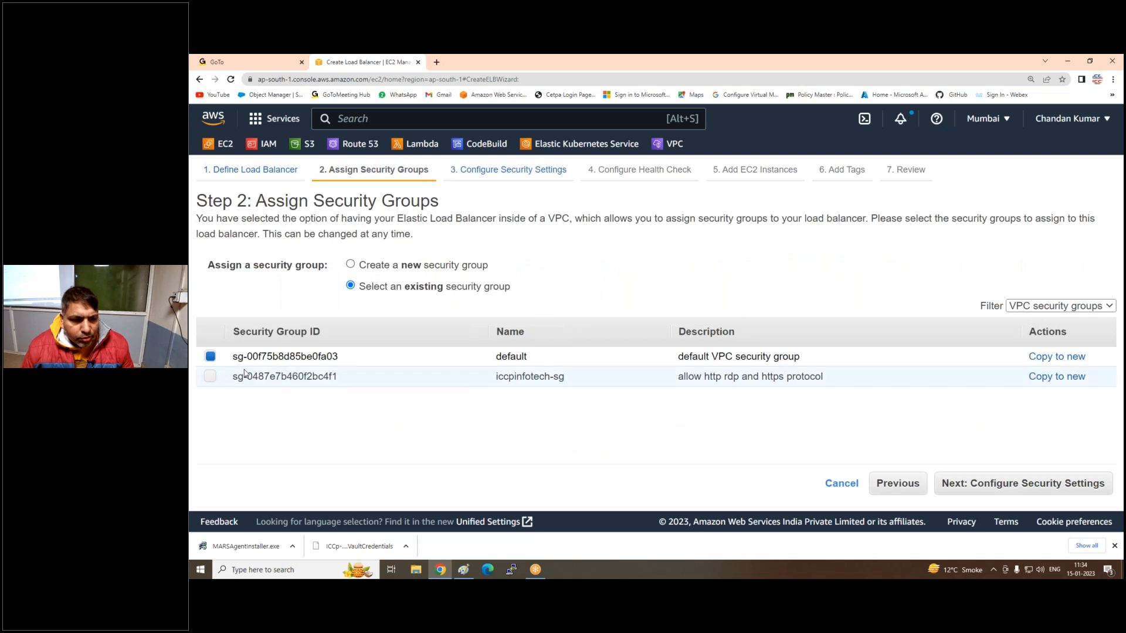
Assign the iccpinfotech-sg security group alongside the default one and continue to the health check configuration.
left_click(211, 377)
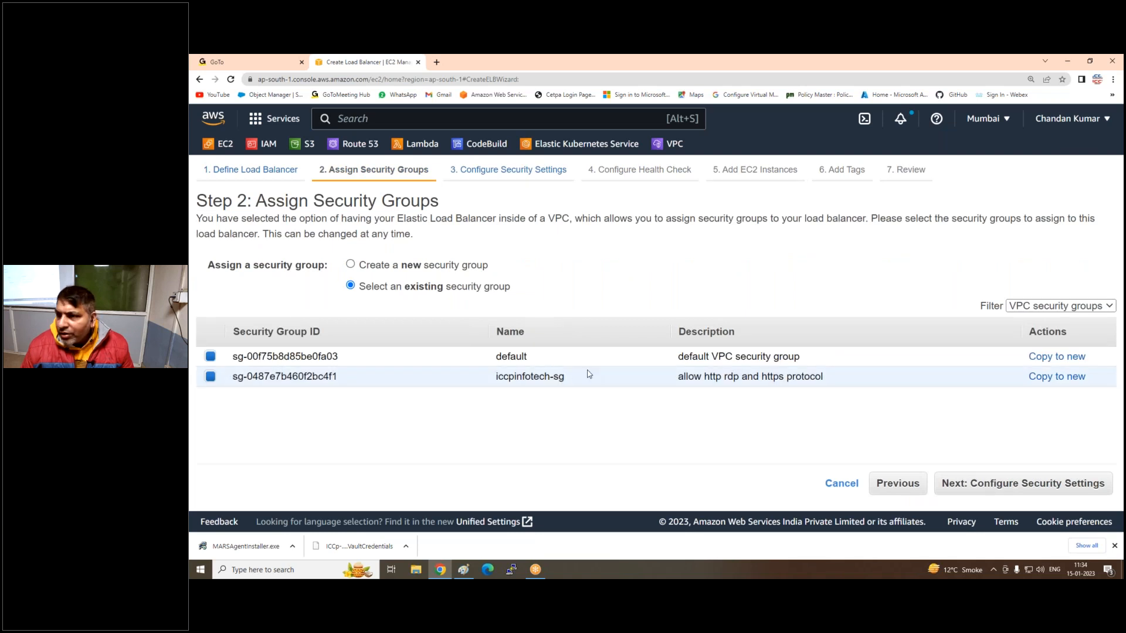
left_click(978, 487)
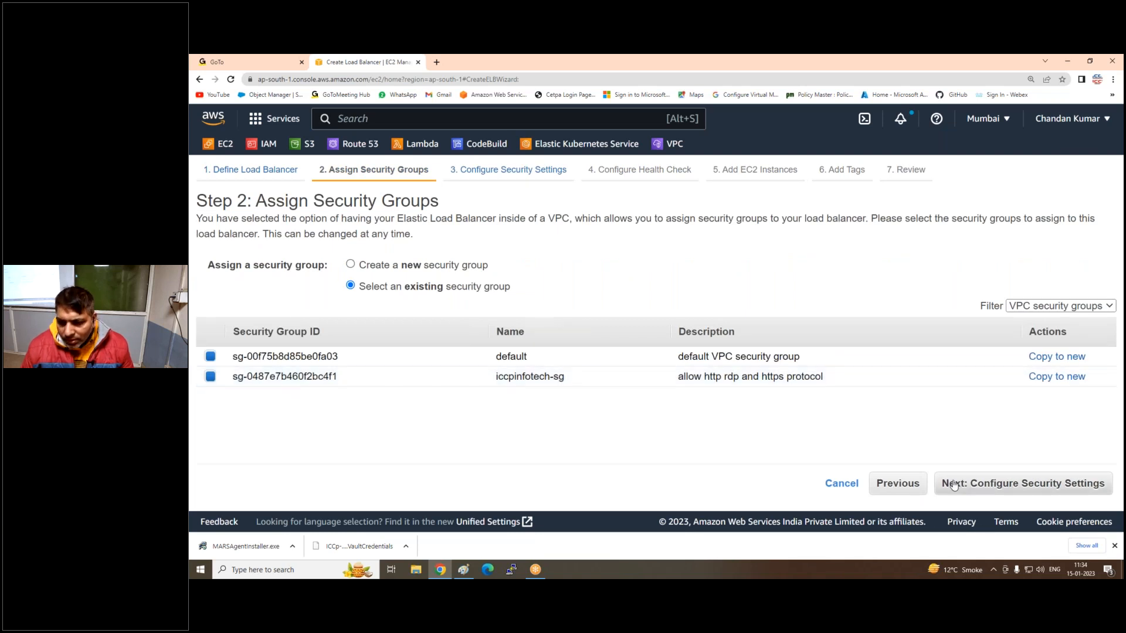
left_click(976, 486)
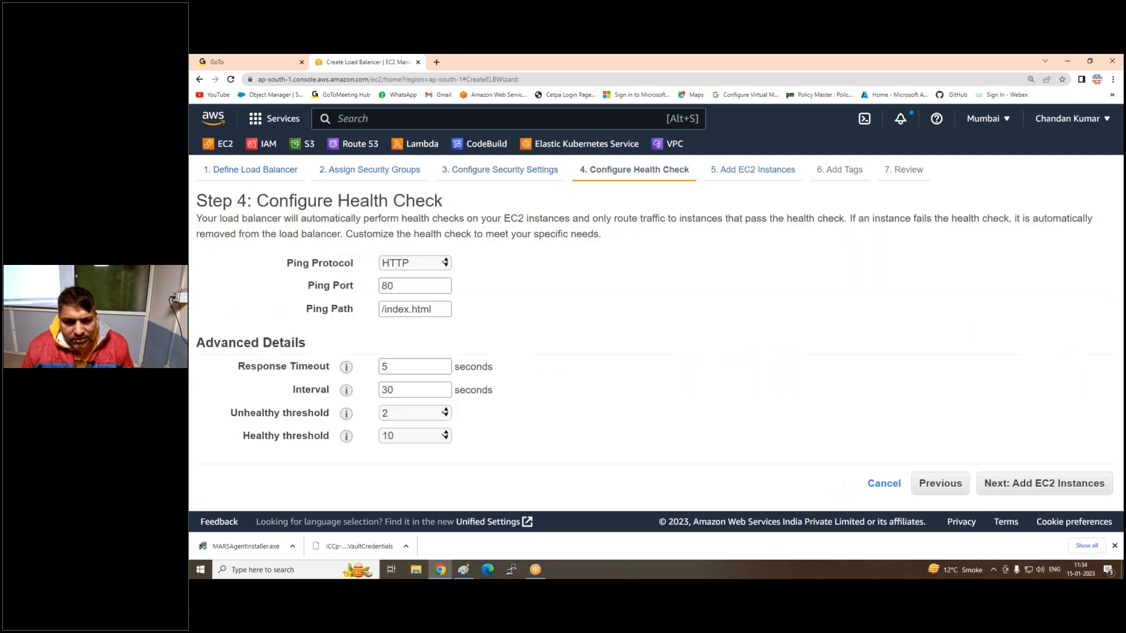
Shorten the health check's ping path to / and continue to adding EC2 instances.
left_click(437, 311)
key("BackSpace")
key("BackSpace")
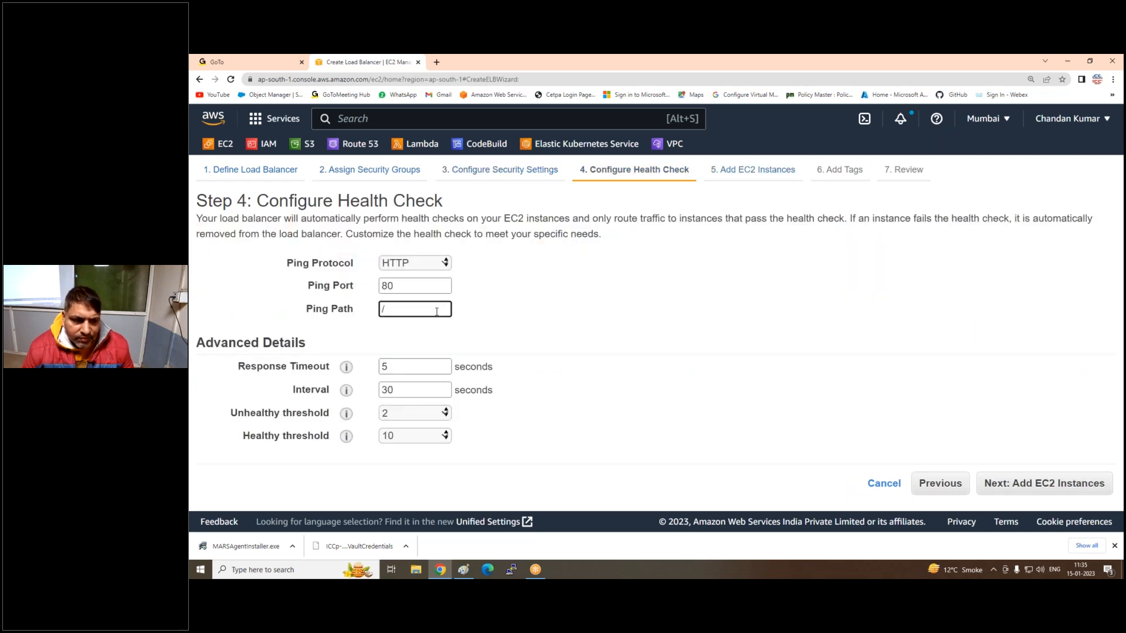
left_click(995, 487)
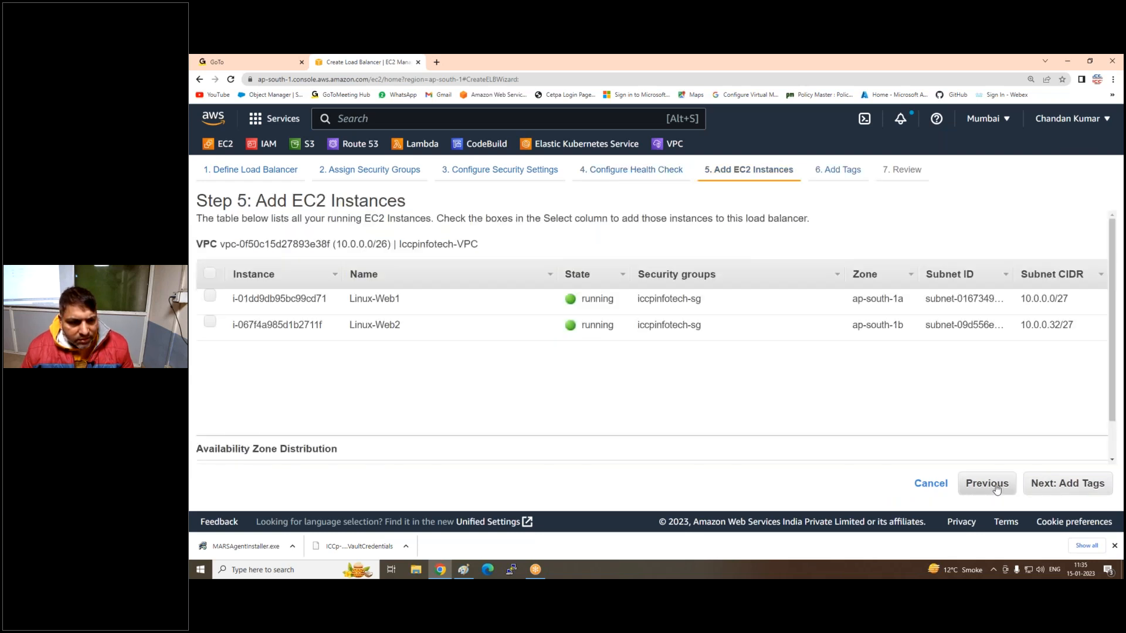
Register Linux-Web1 and Linux-Web2 with the load balancer, create it without tags, and return to the load balancers list.
left_click(210, 275)
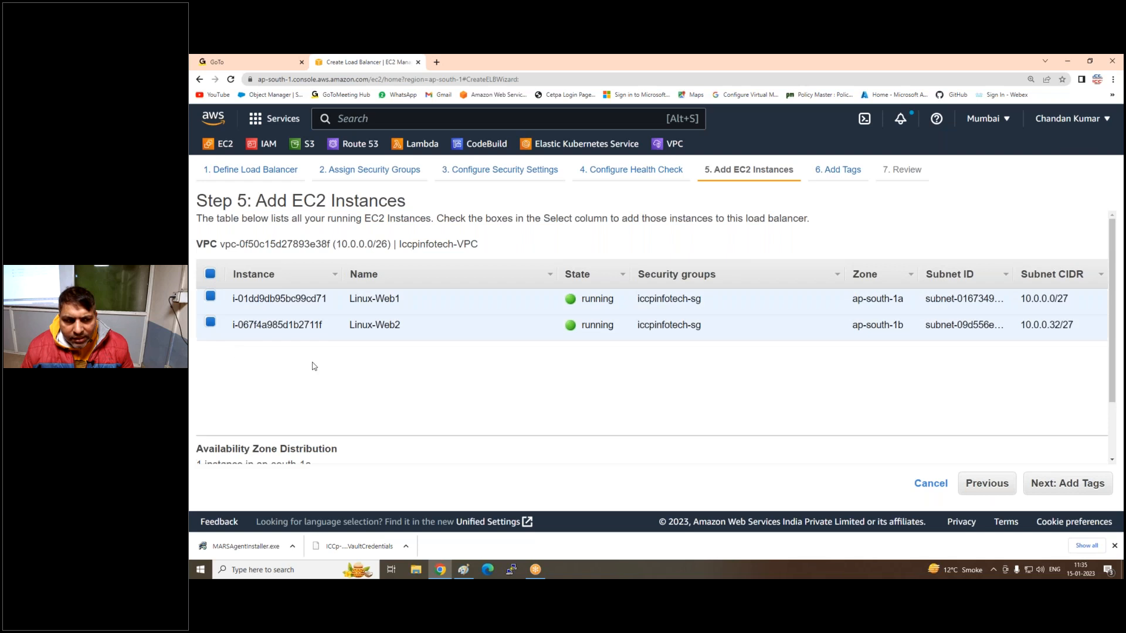
left_click(1041, 486)
left_click(1027, 493)
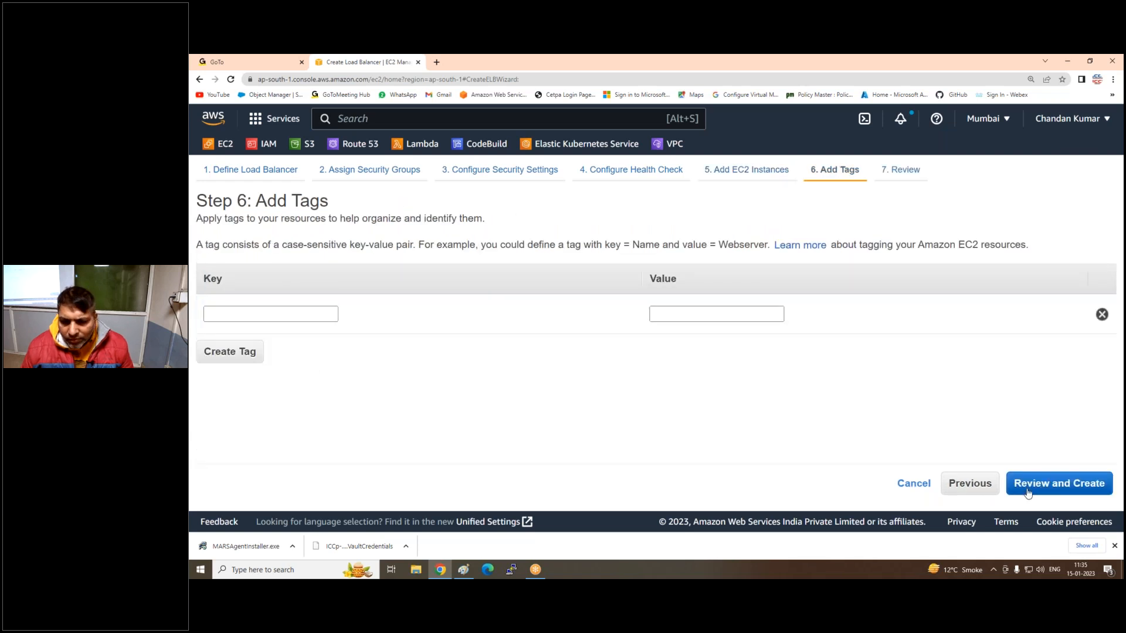
left_click(1095, 485)
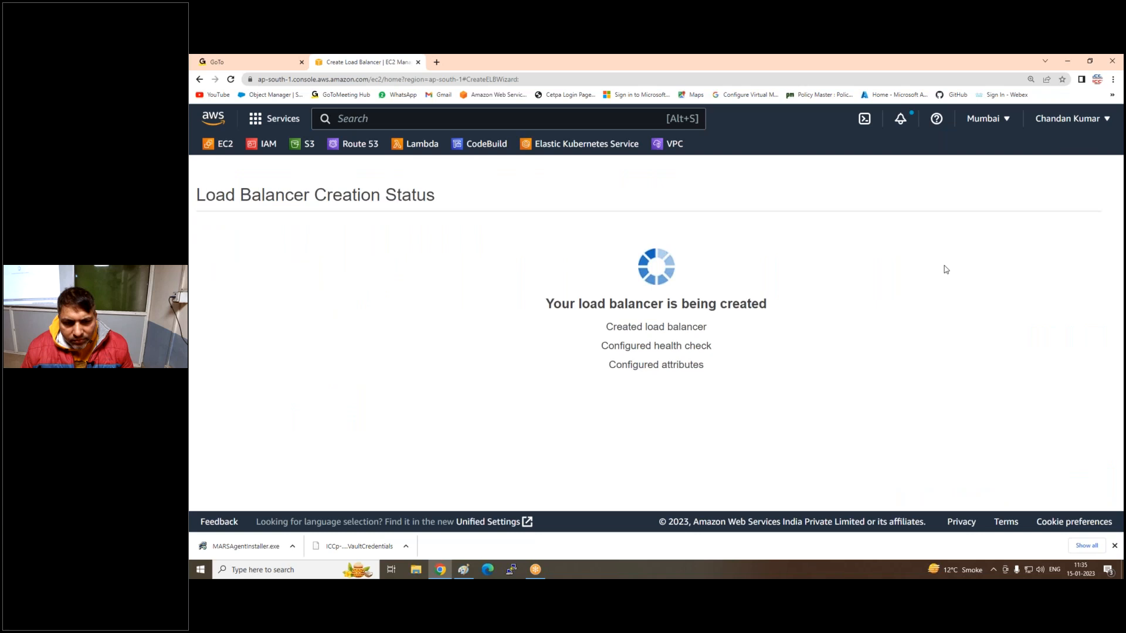
left_click(1091, 343)
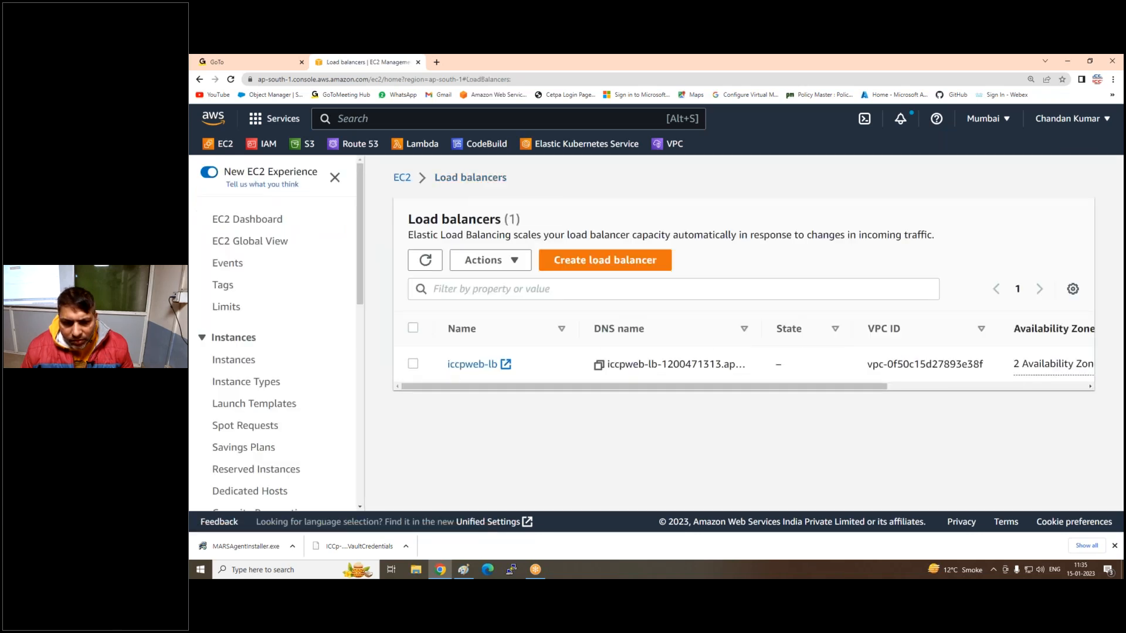
Open the Route 53 console in a separate browser tab, keeping the load balancers list open, and switch to it.
left_click_drag(763, 388, 718, 395)
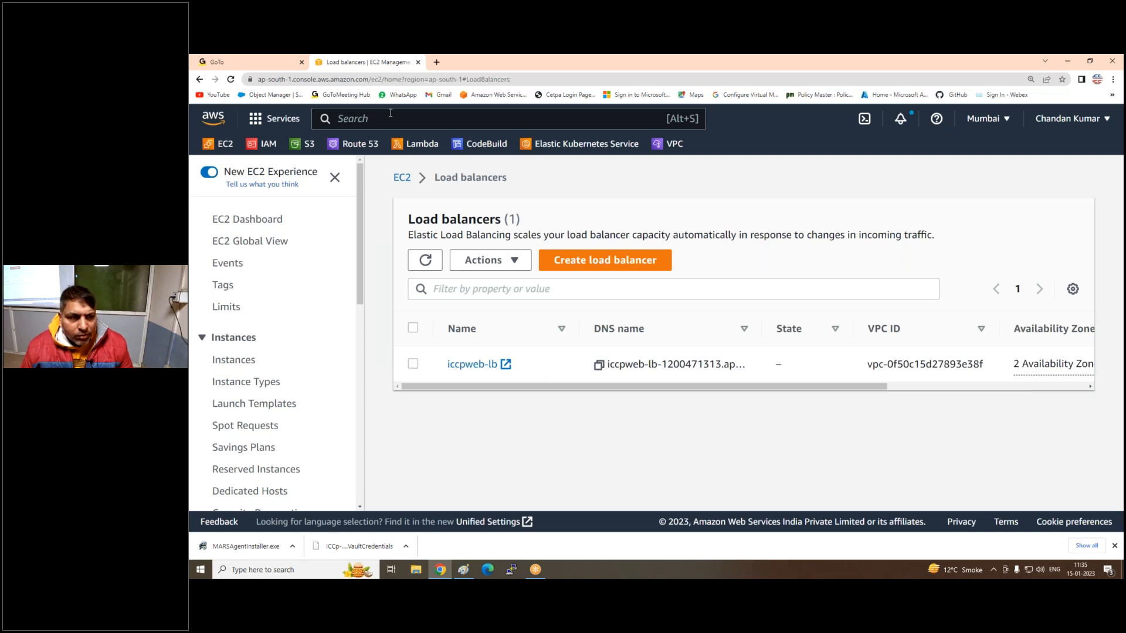
right_click(368, 144)
left_click(393, 152)
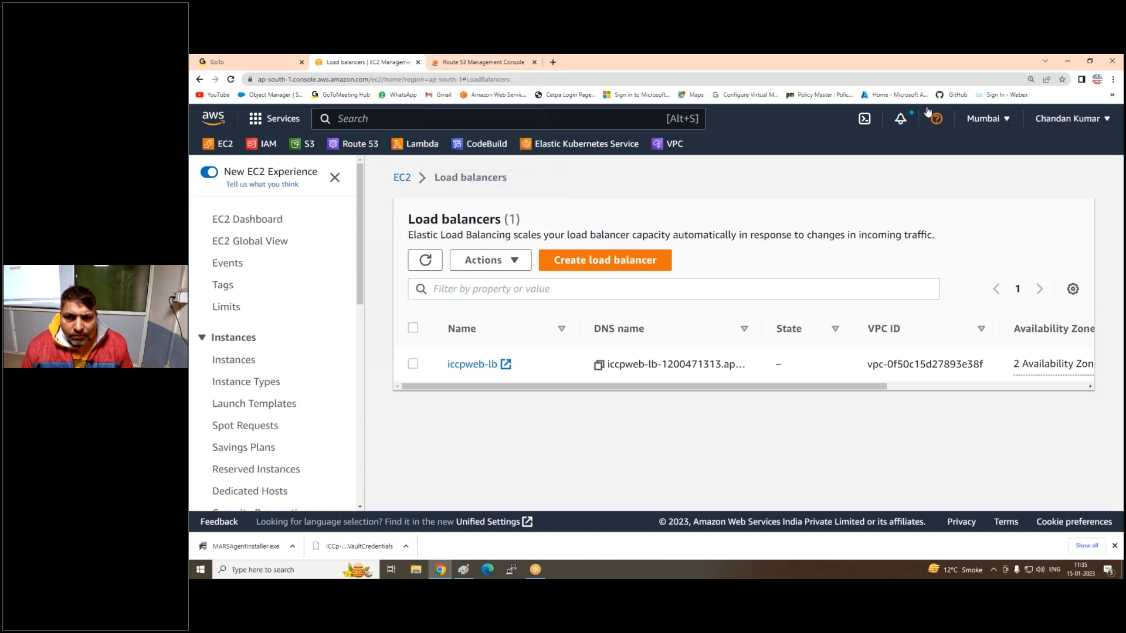
left_click(467, 571)
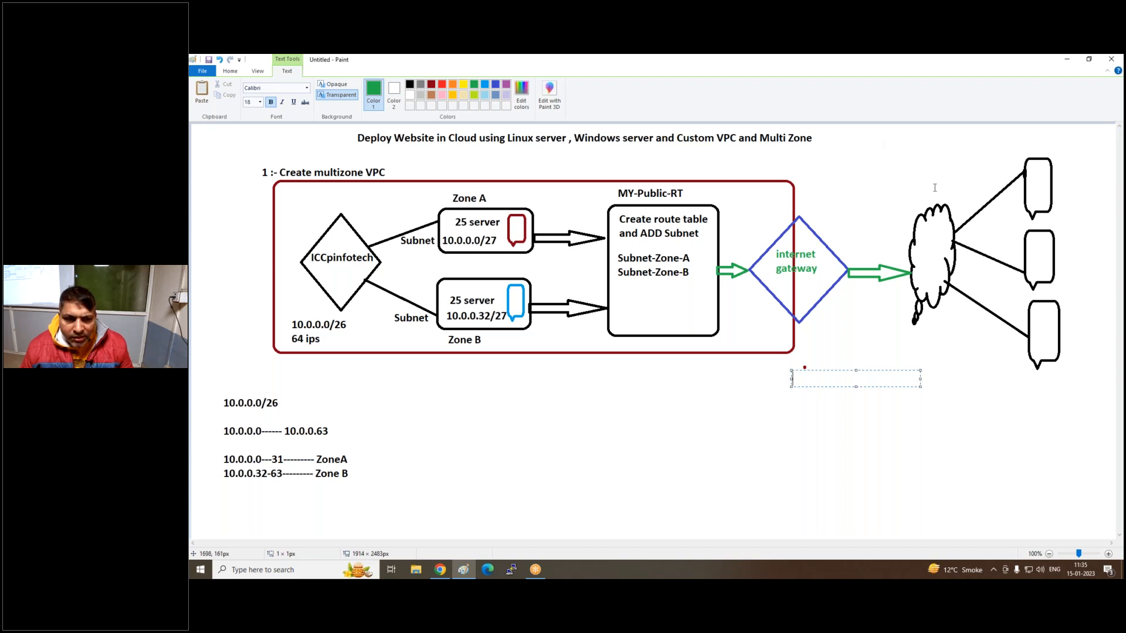
left_click(441, 570)
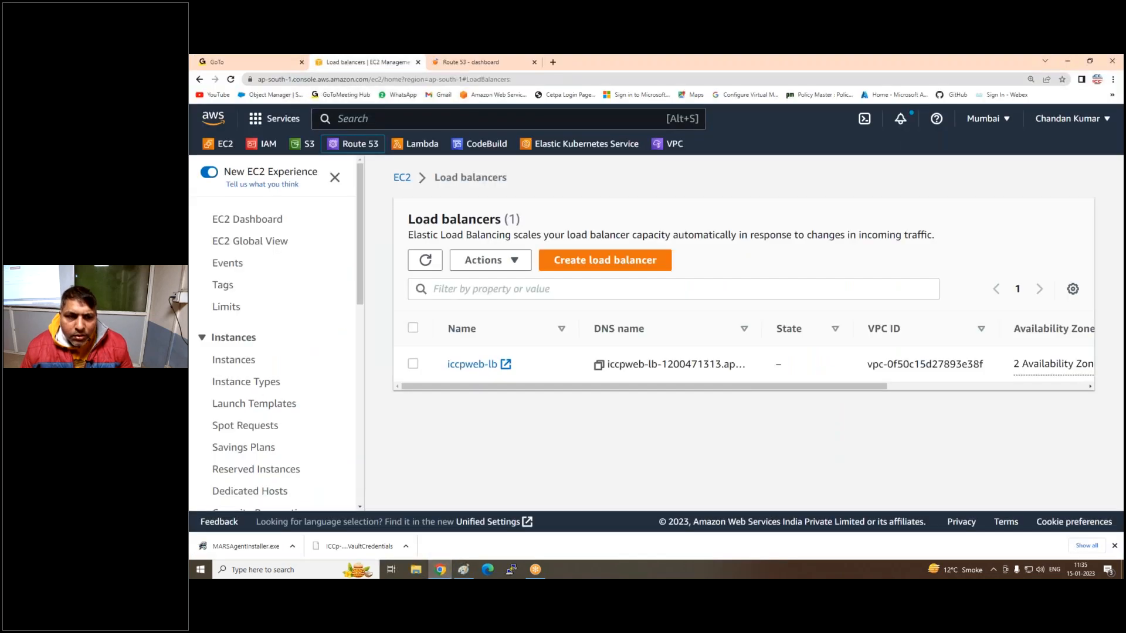
left_click(462, 63)
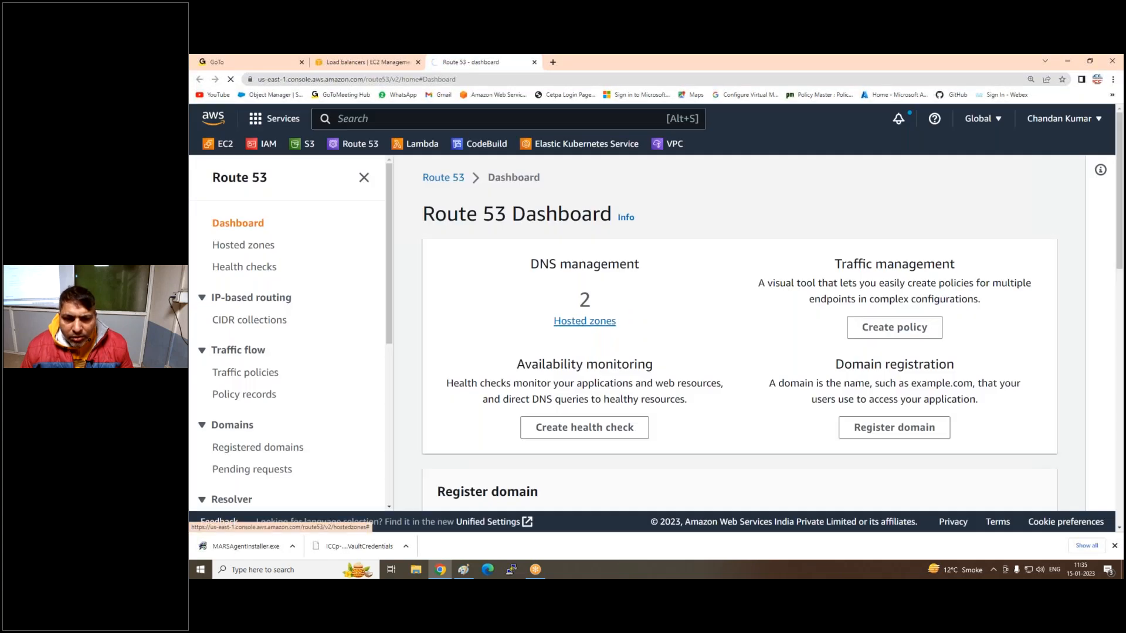
Open the imrankawebsite.tk hosted zone and bring up its list of DNS records.
left_click(578, 322)
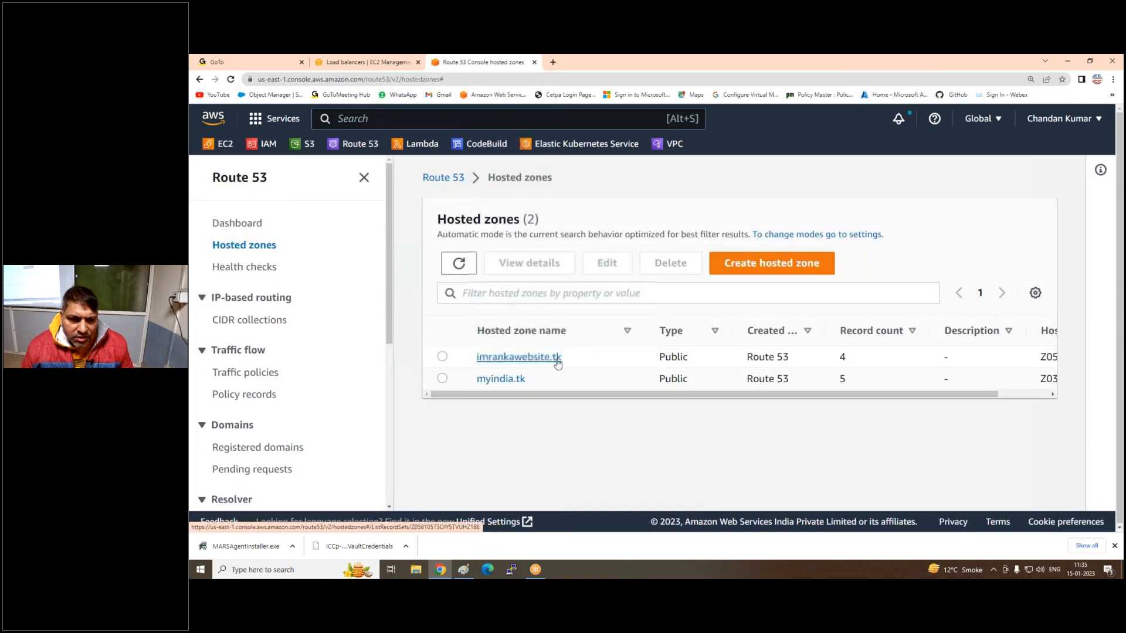
left_click(542, 359)
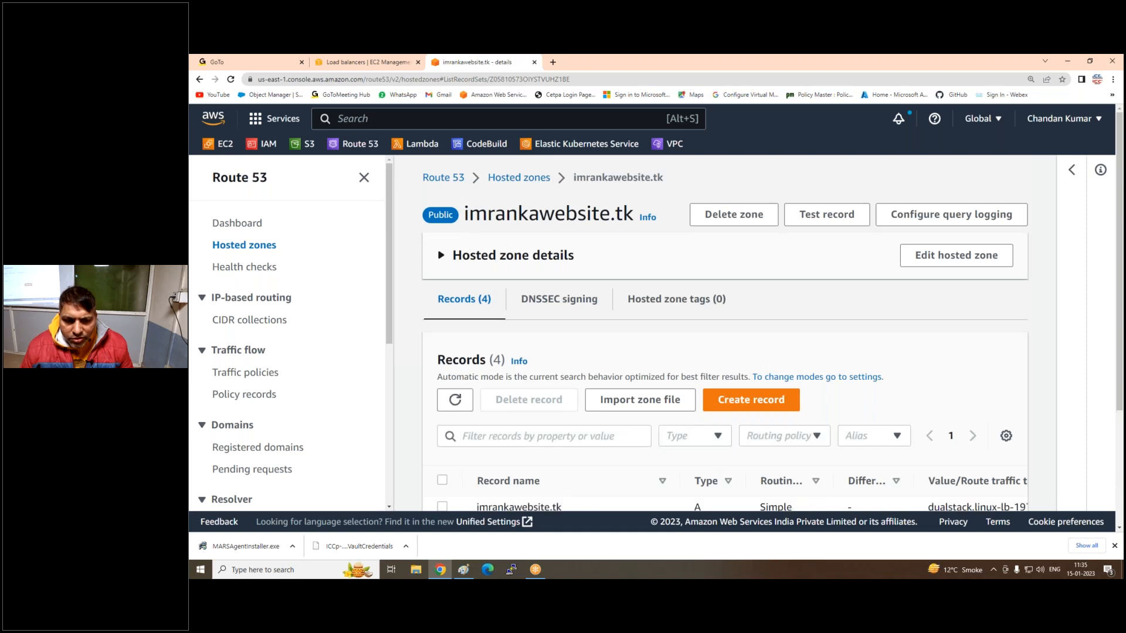
scroll(543, 361, "down", 3)
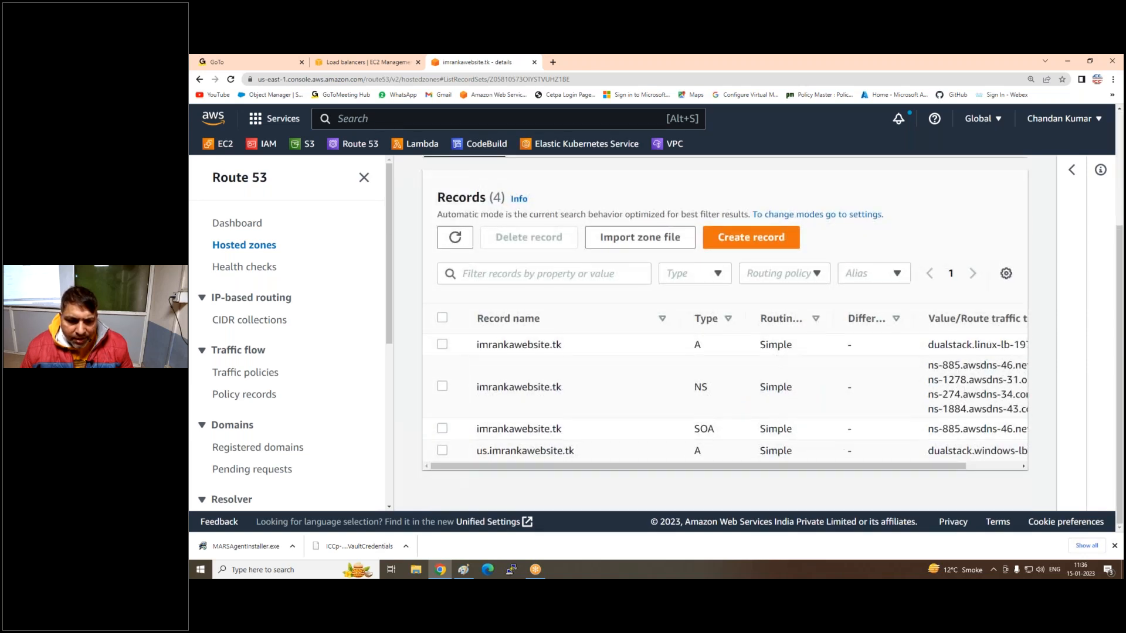
Delete the two existing A records, imrankawebsite.tk and us.imrankawebsite.tk, from the hosted zone.
left_click(442, 345)
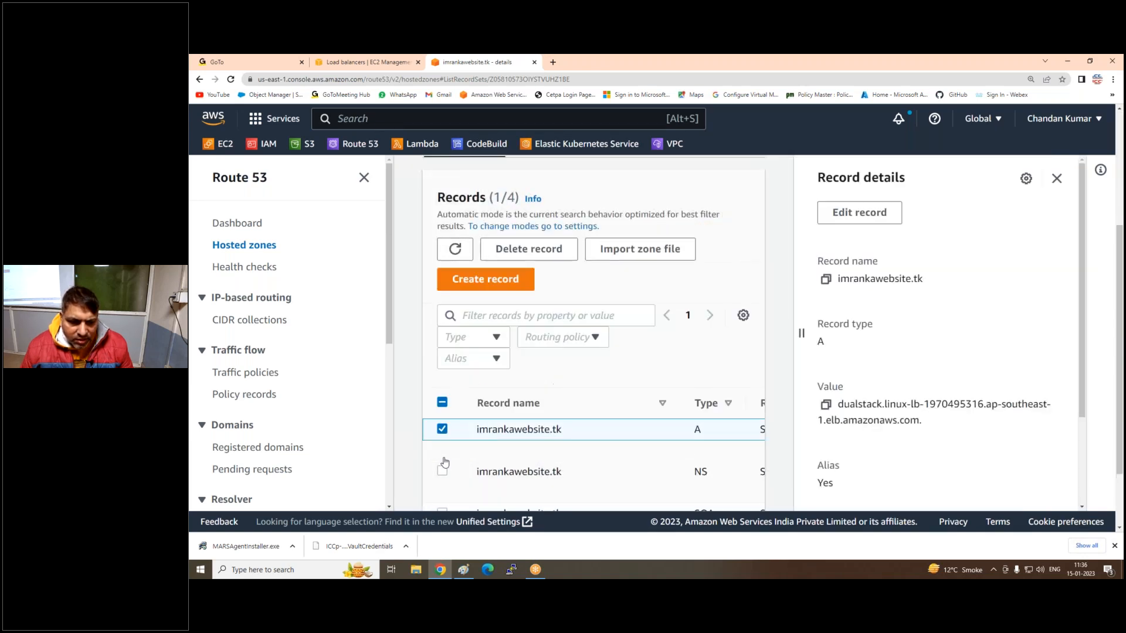
scroll(443, 457, "down", 2)
left_click(442, 451)
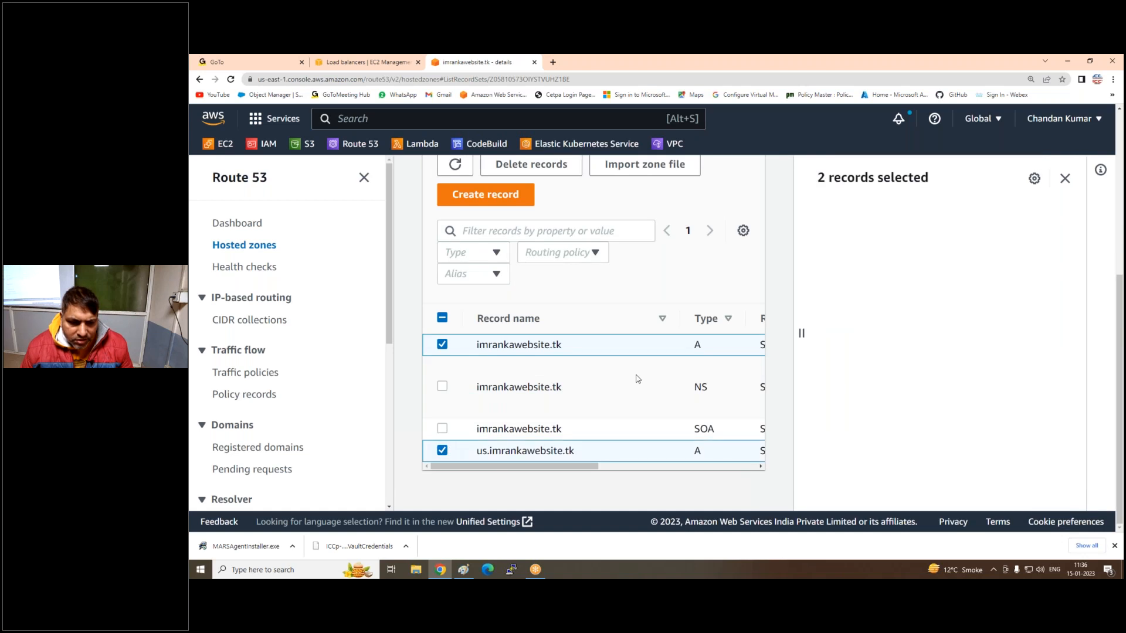
scroll(636, 377, "up", 2)
left_click(545, 262)
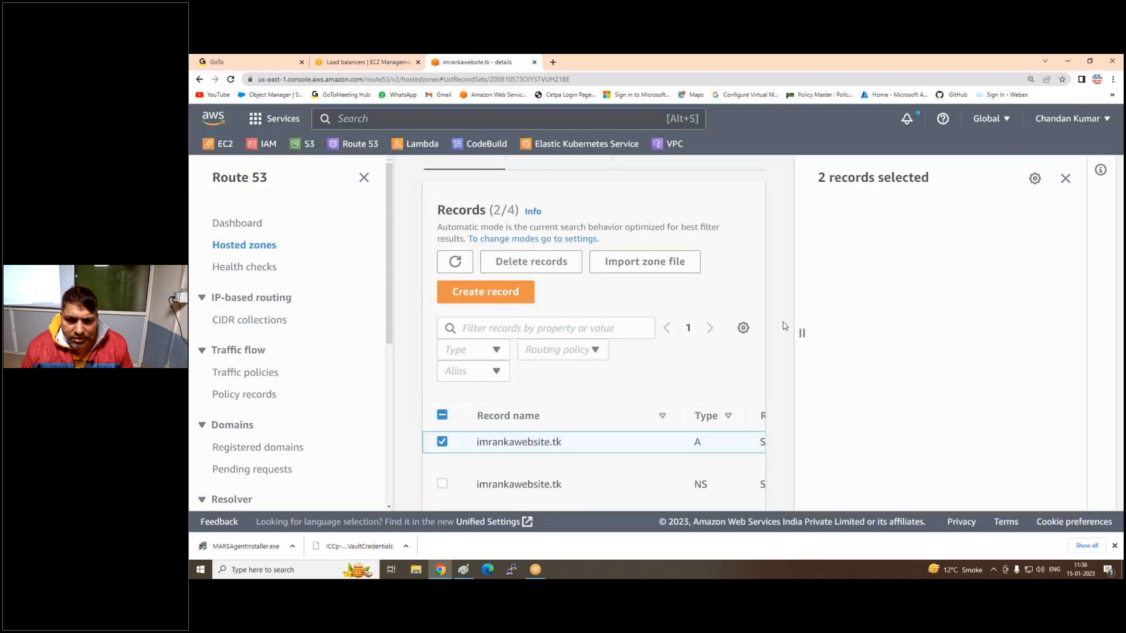
left_click(813, 472)
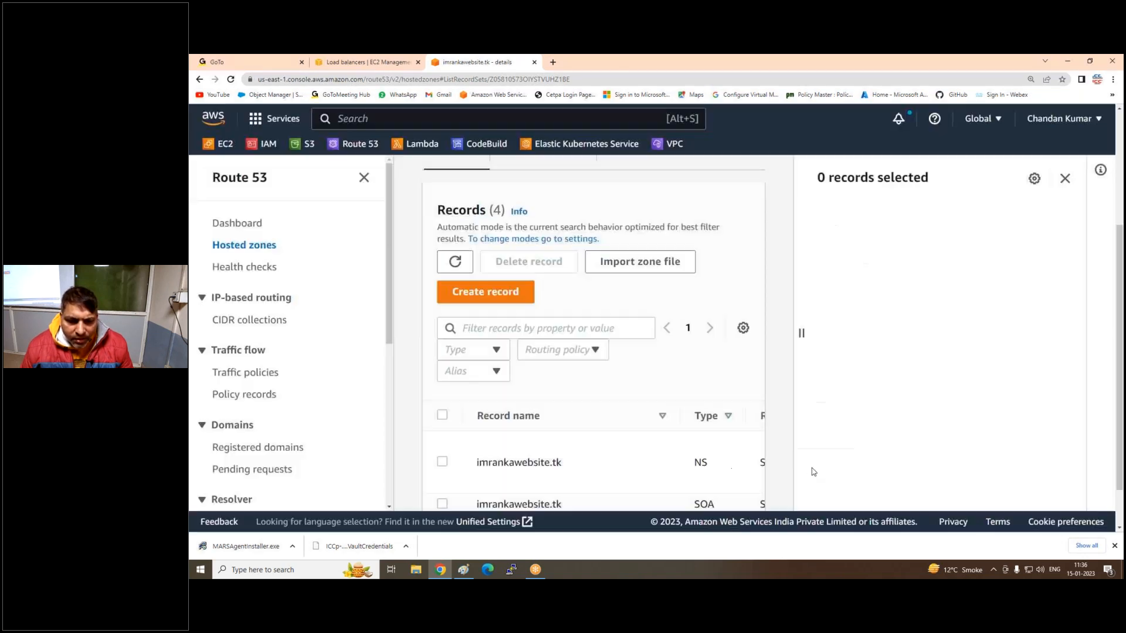
Start a new A record with subdomain us and make it an alias to Application and Classic Load Balancer.
left_click(459, 310)
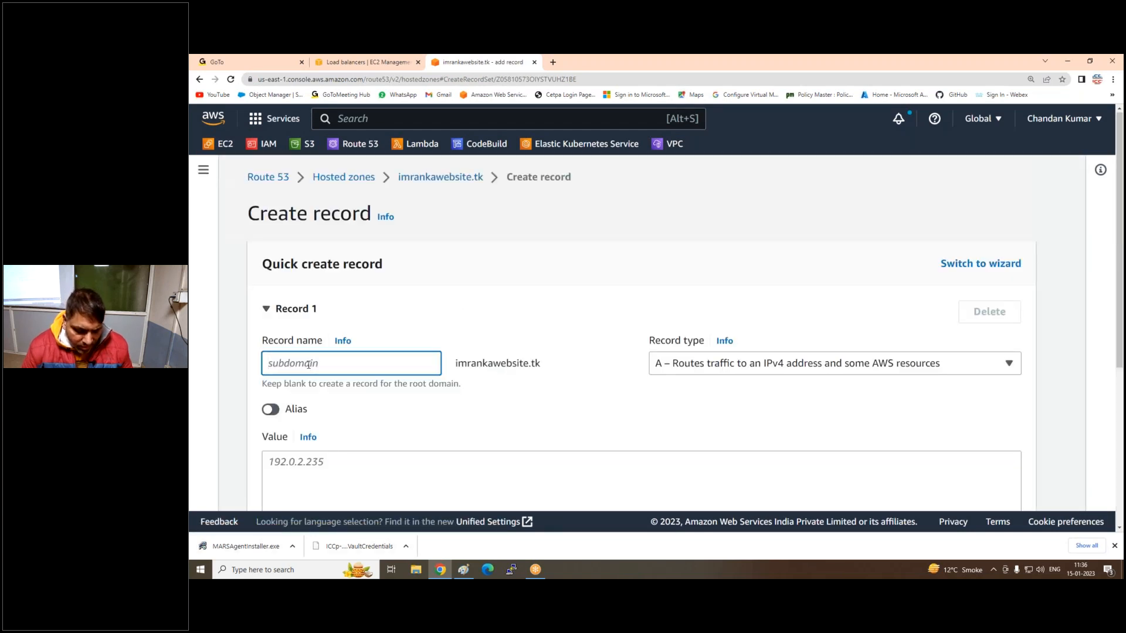
type("us")
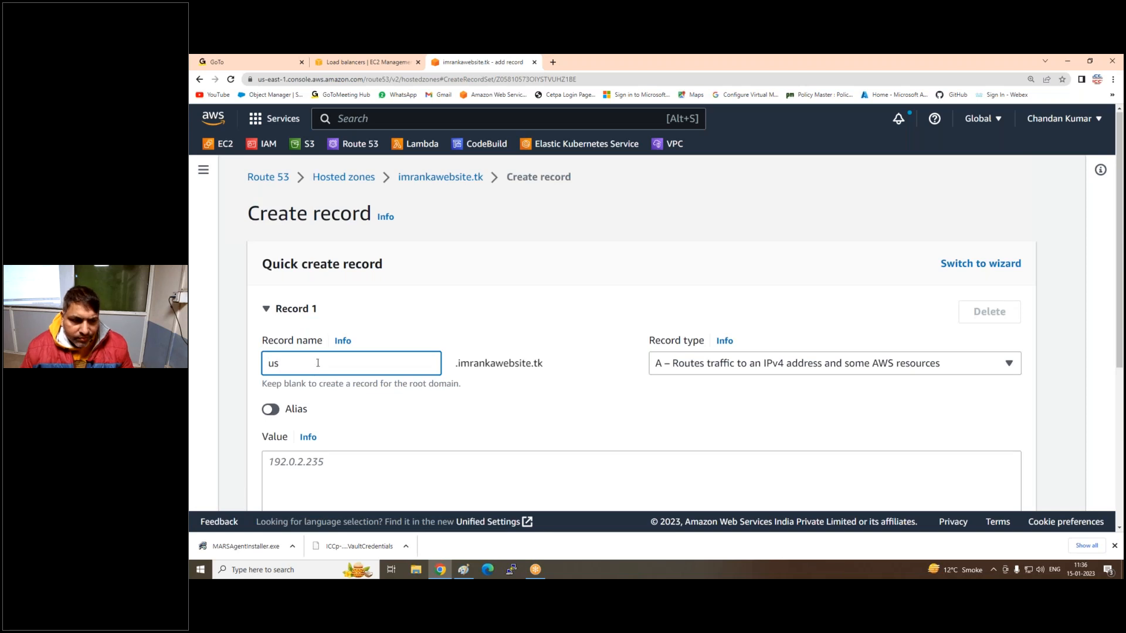
scroll(364, 396, "down", 2)
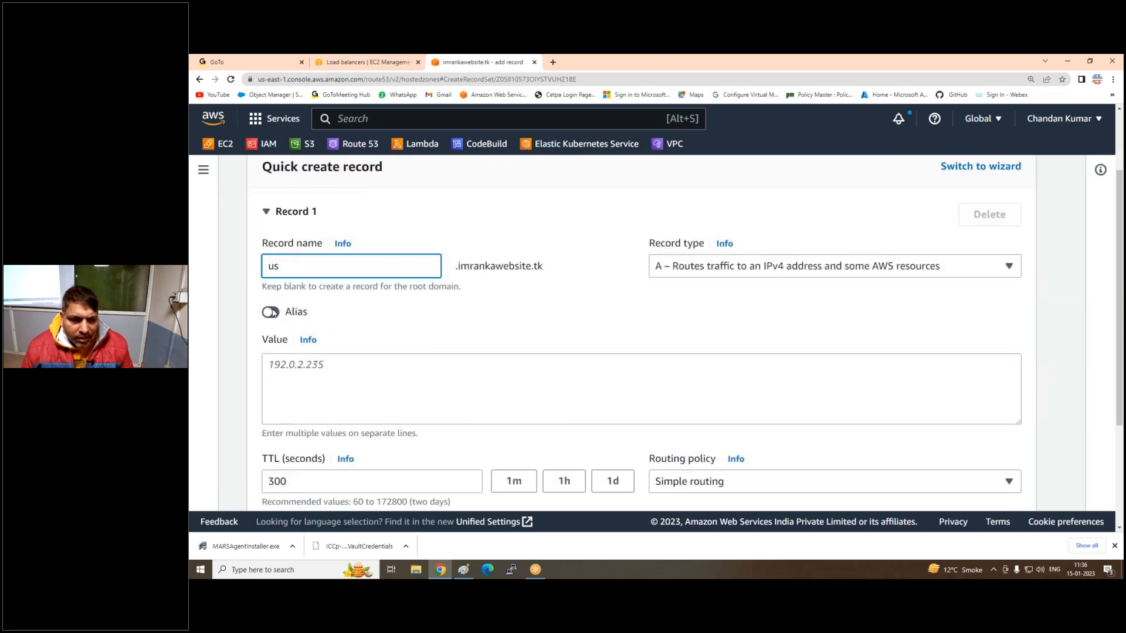
left_click(273, 312)
left_click(345, 365)
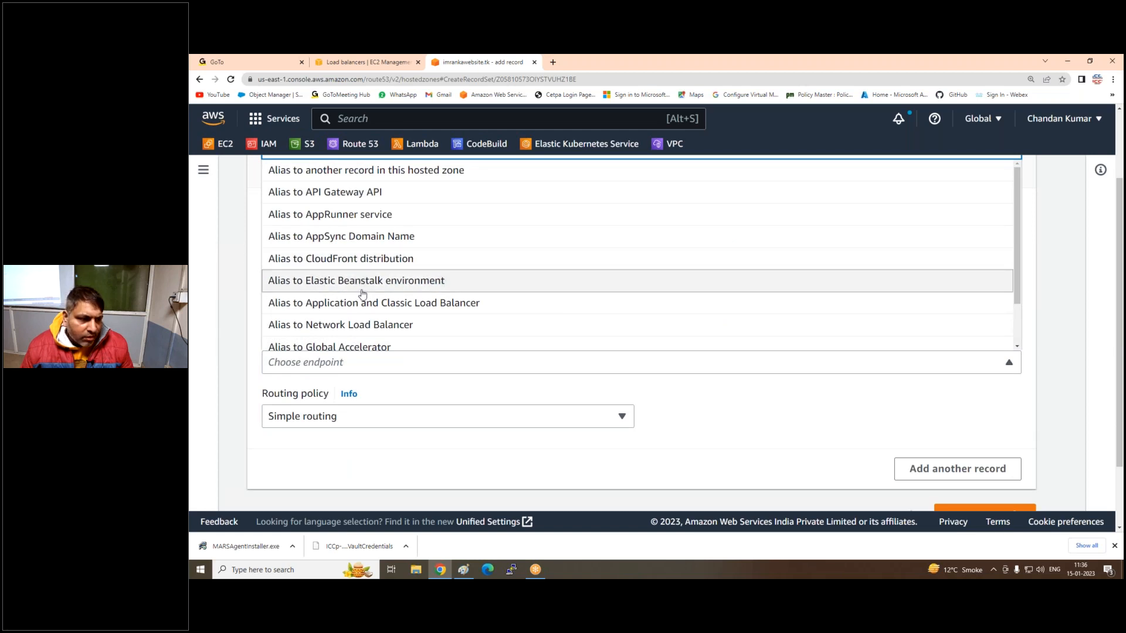
left_click(402, 305)
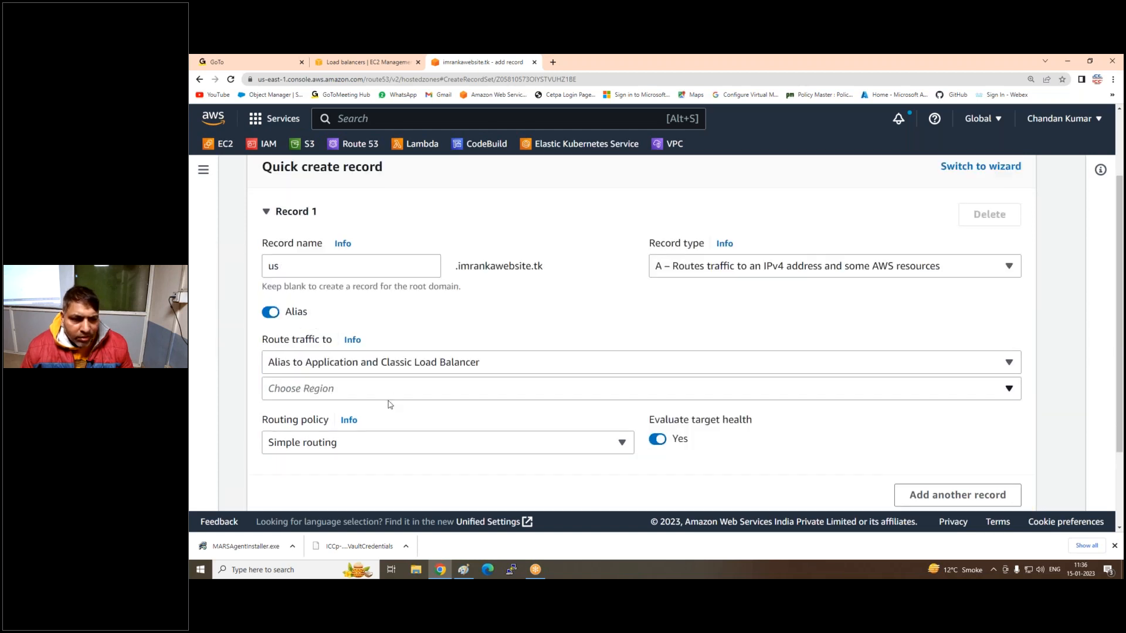
Point the alias at the iccpweb-lb load balancer in Asia Pacific (Mumbai) and create the record.
left_click(385, 391)
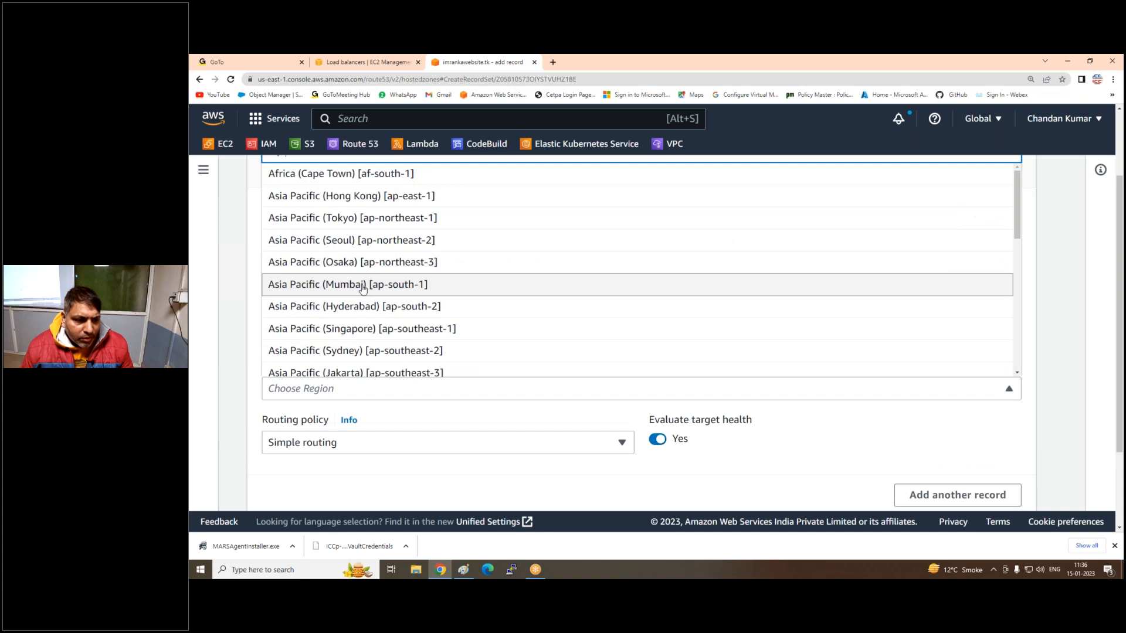
left_click(362, 288)
left_click(379, 417)
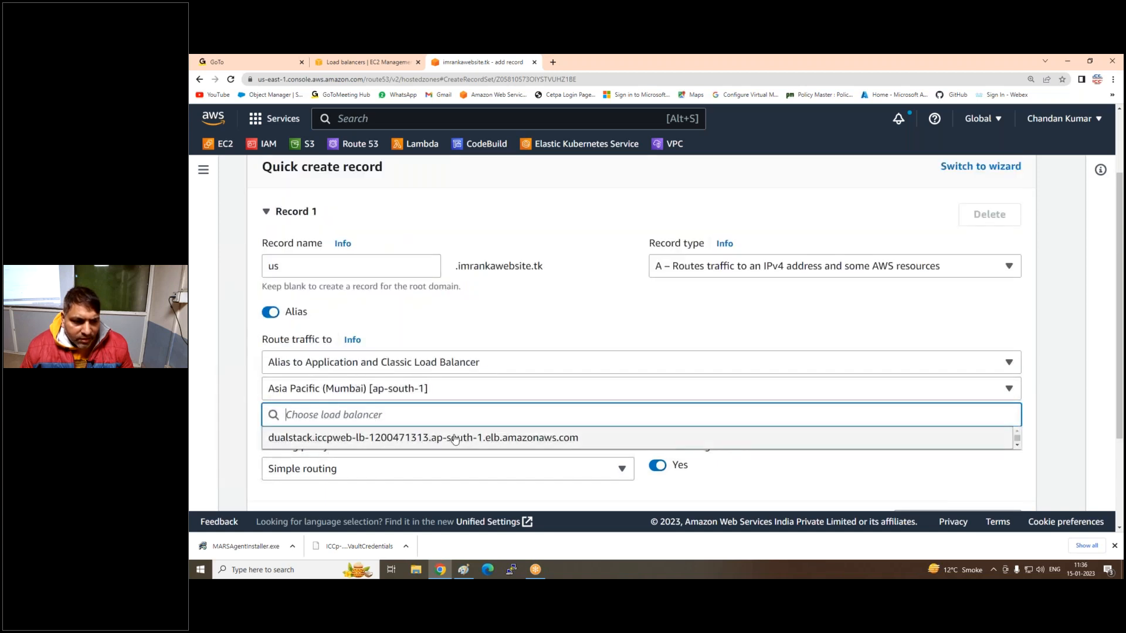
left_click(455, 438)
scroll(842, 425, "down", 3)
left_click(956, 433)
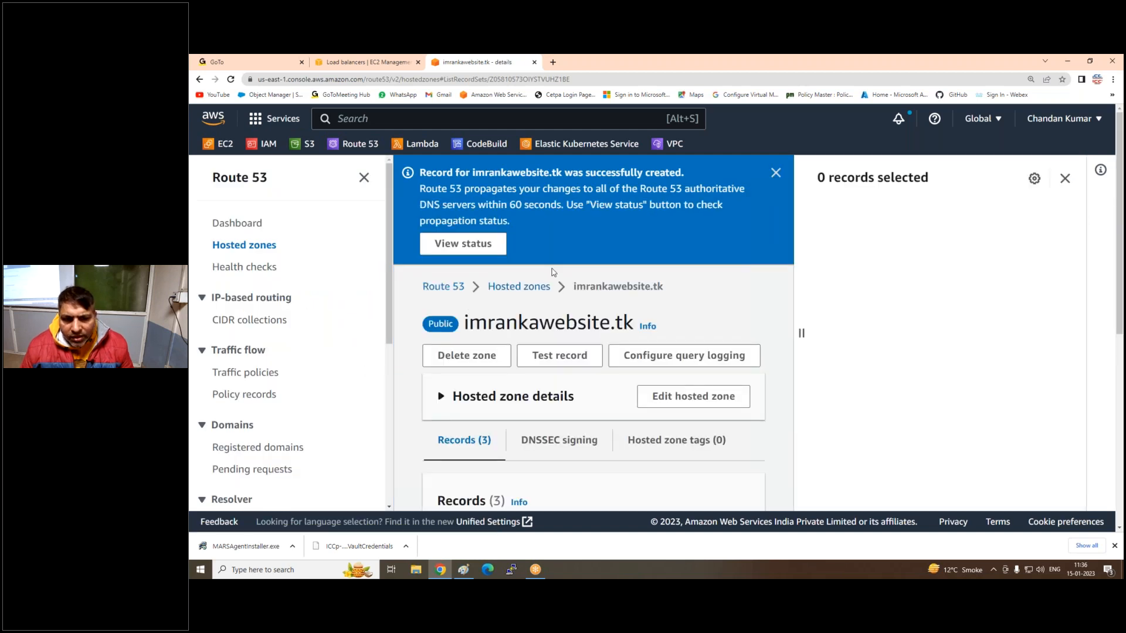
Close the empty record details pane and copy the record name us.imrankawebsite.tk from the records list.
scroll(728, 259, "down", 3)
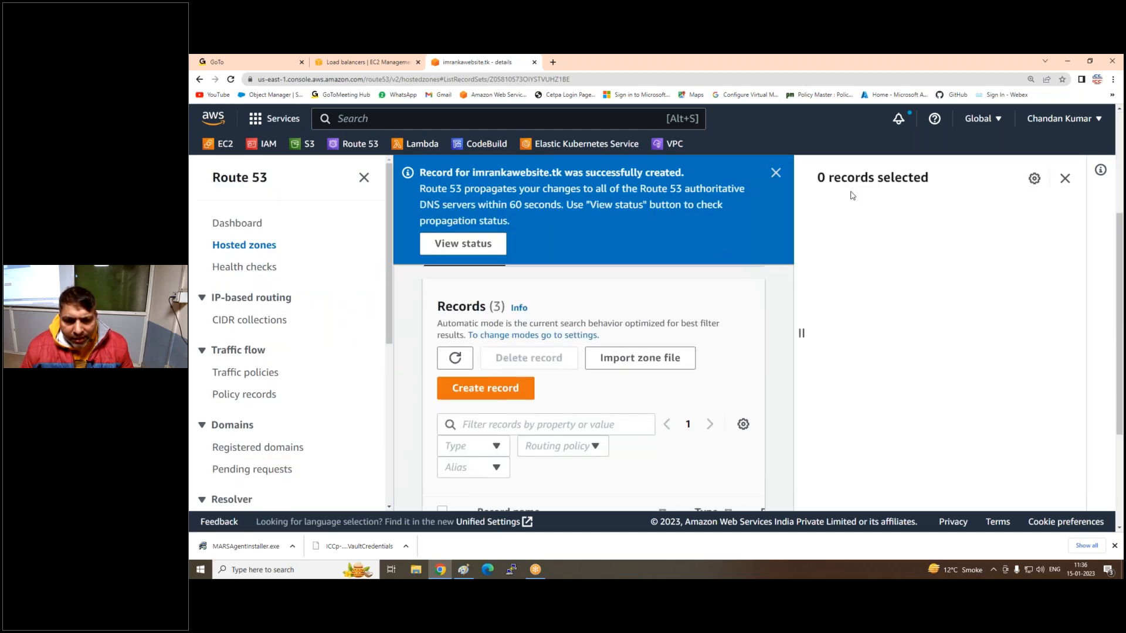
left_click(1064, 178)
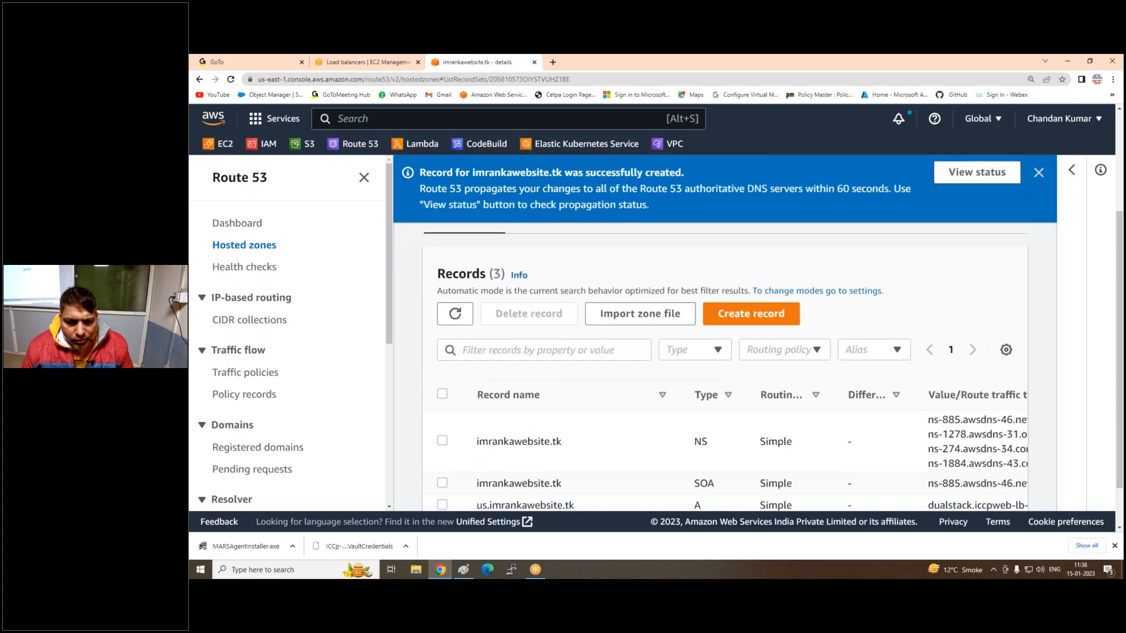
left_click_drag(575, 453, 476, 450)
right_click(490, 450)
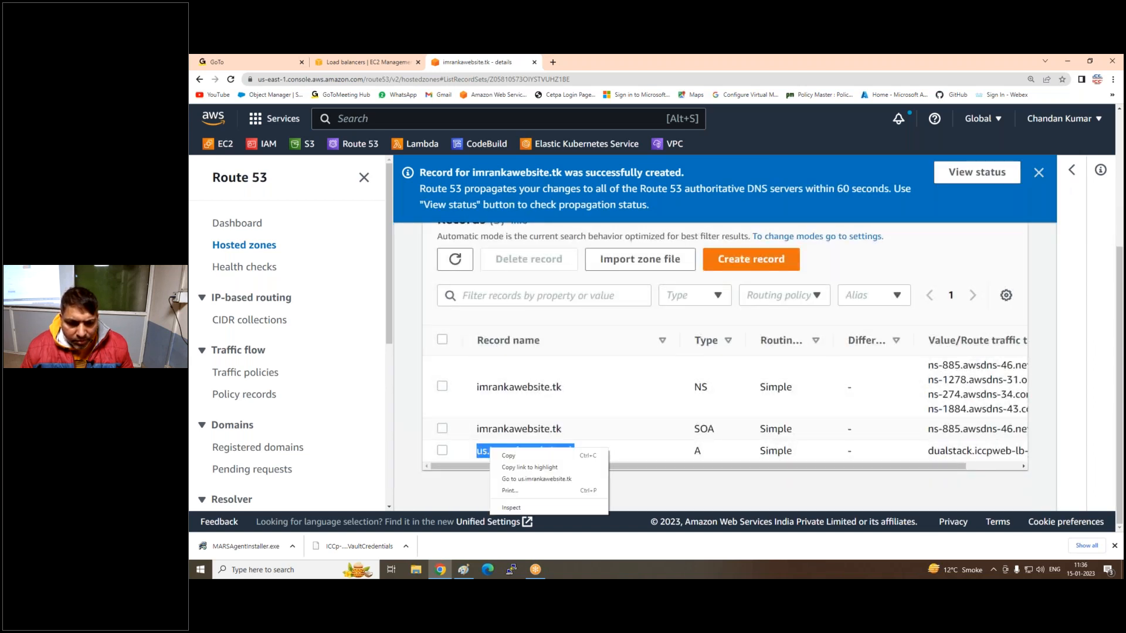
left_click(508, 455)
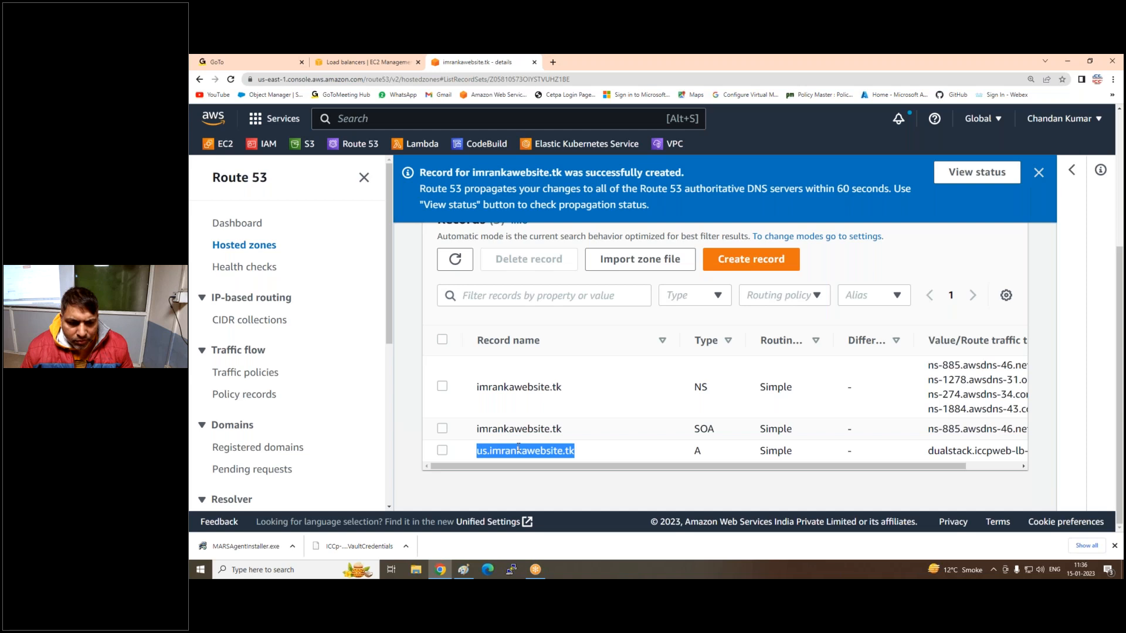
Load the copied address us.imrankawebsite.tk in a new Incognito window.
left_click(926, 70)
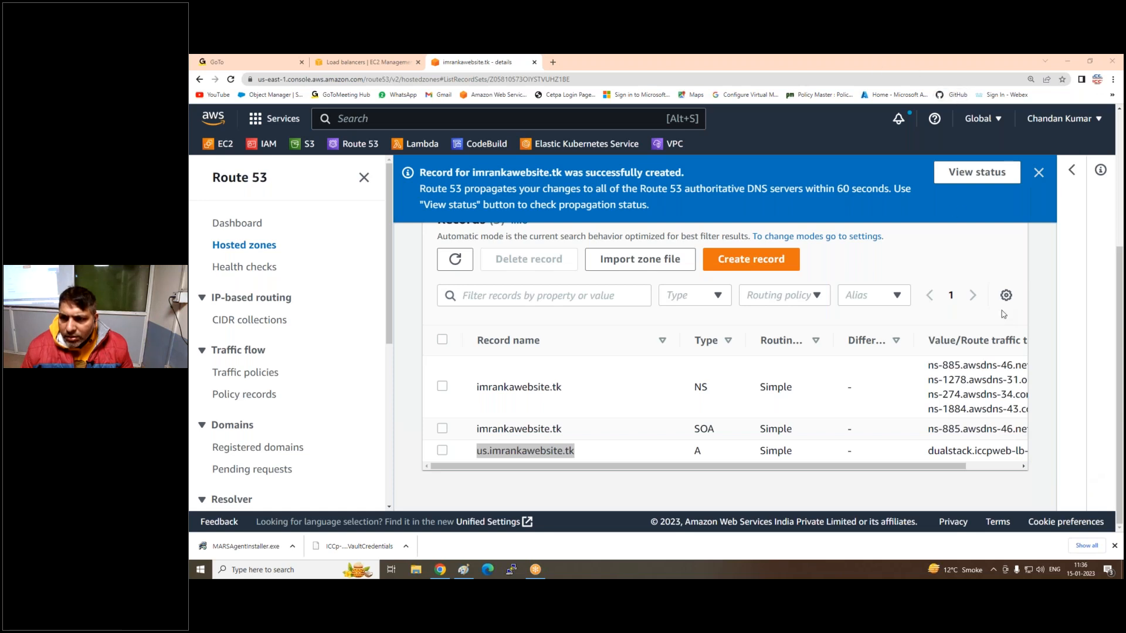
left_click(1113, 80)
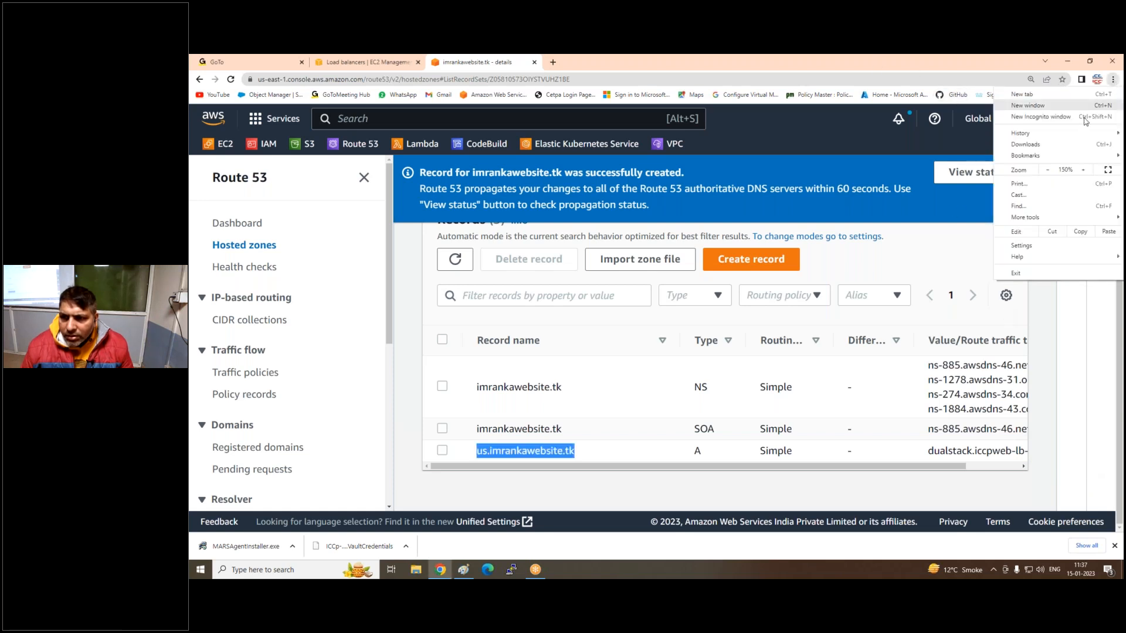
left_click(1048, 117)
right_click(356, 78)
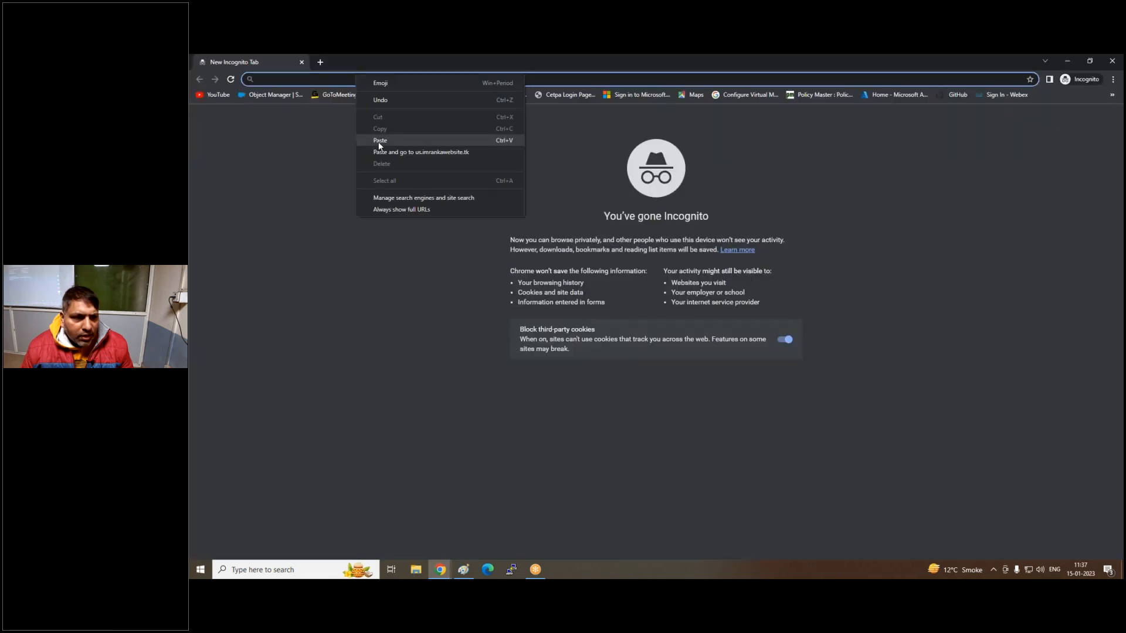
left_click(379, 141)
key("Return")
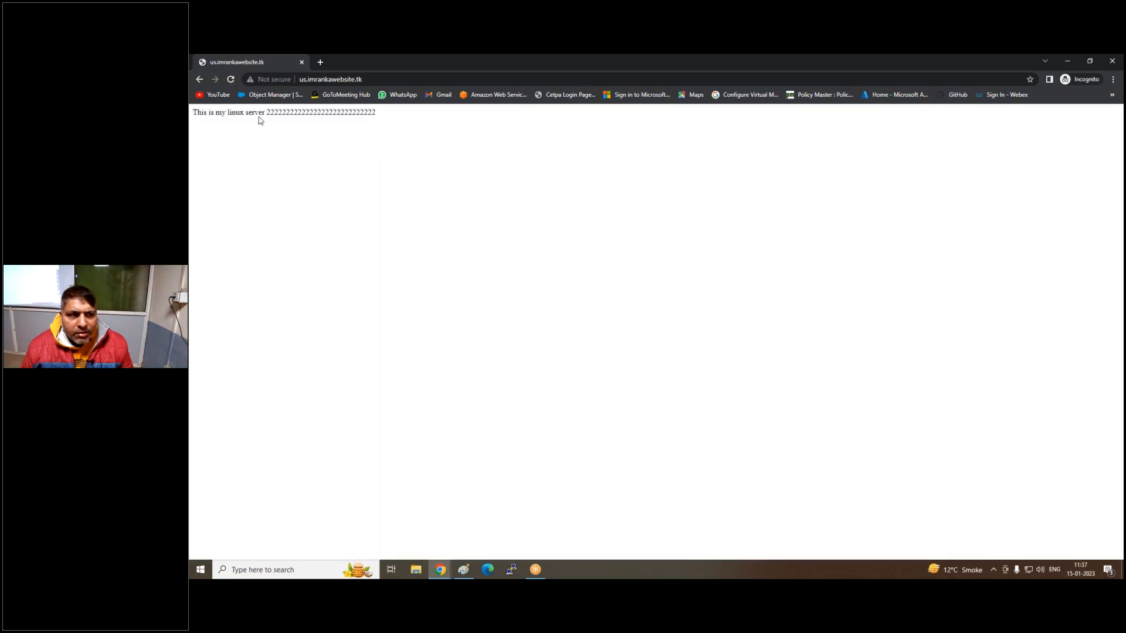
Reload the us.imrankawebsite.tk page repeatedly to check load balancing between the servers, and return to the Route 53 records.
left_click(230, 80)
left_click(230, 80)
left_click(231, 80)
left_click(231, 80)
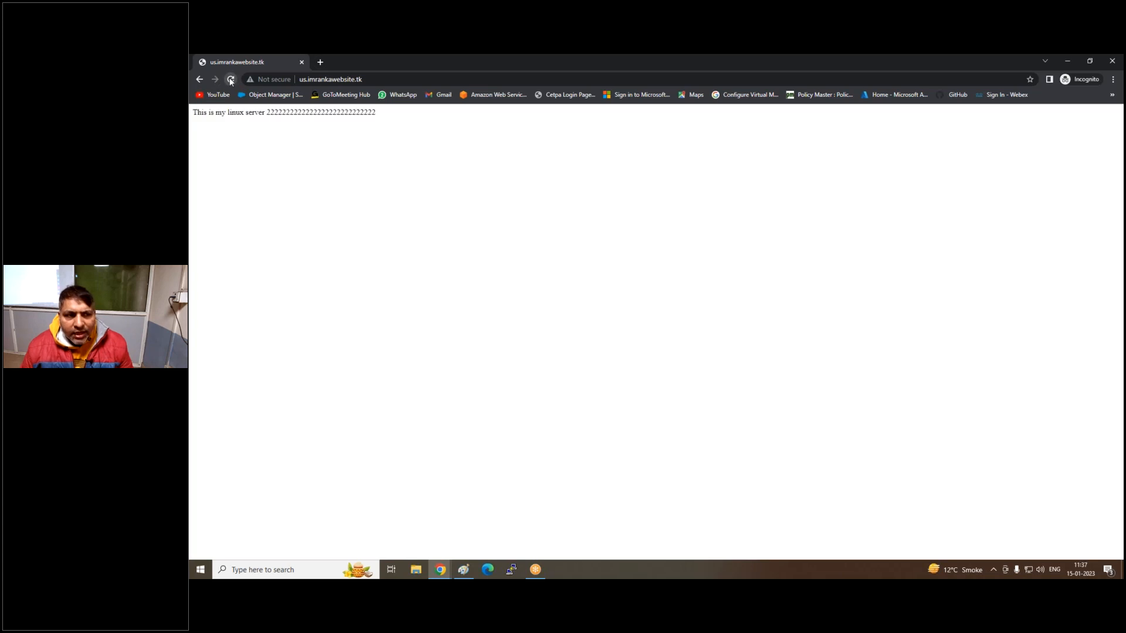
left_click(230, 79)
left_click(230, 80)
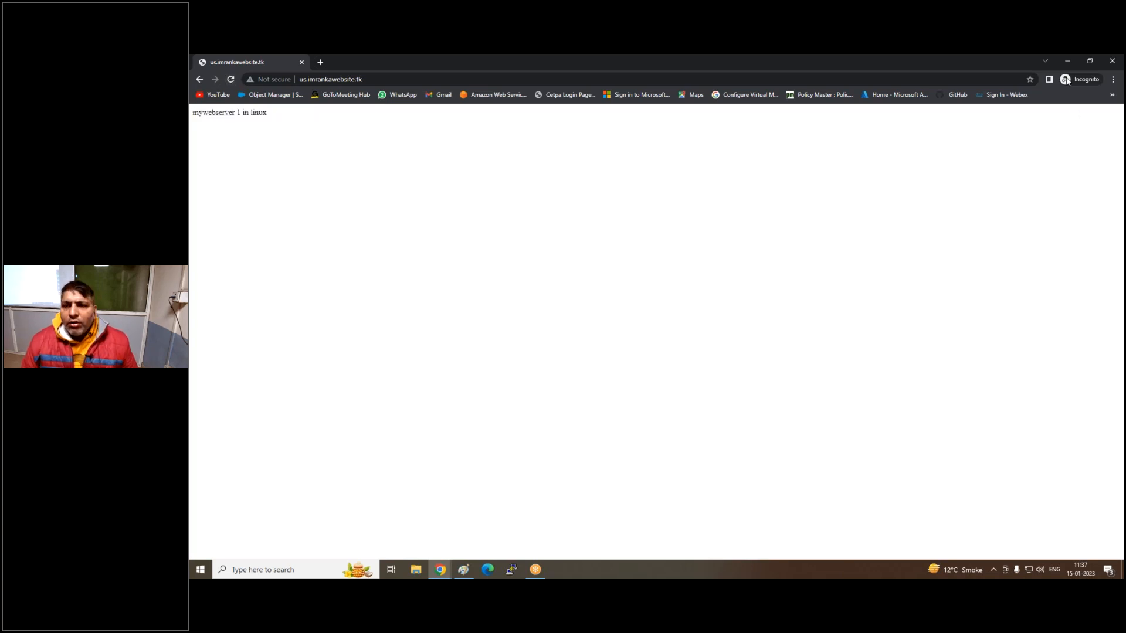
left_click(1066, 62)
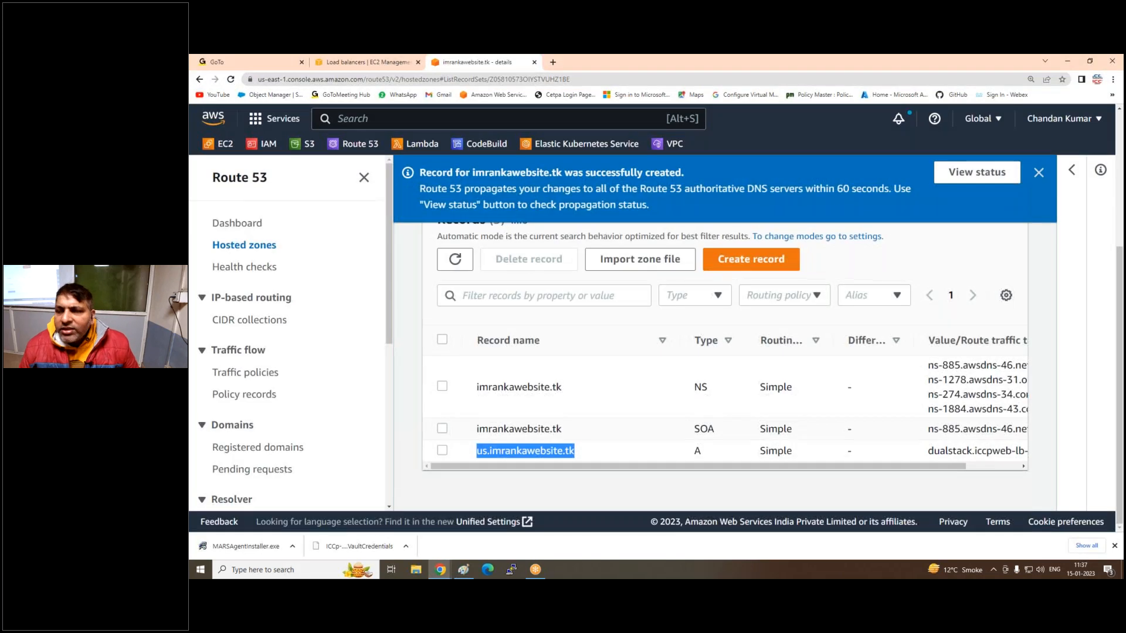